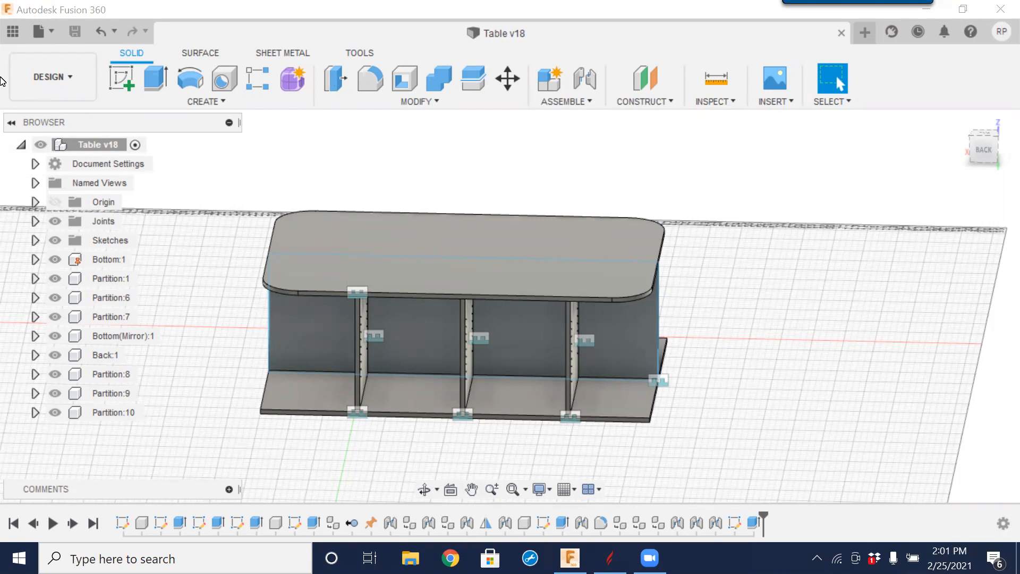
- Switch to the Manufacture workspace, select its Setups node to view the table there, and return to the Design workspace
{"action": "left_click", "coordinate": [76, 78]}
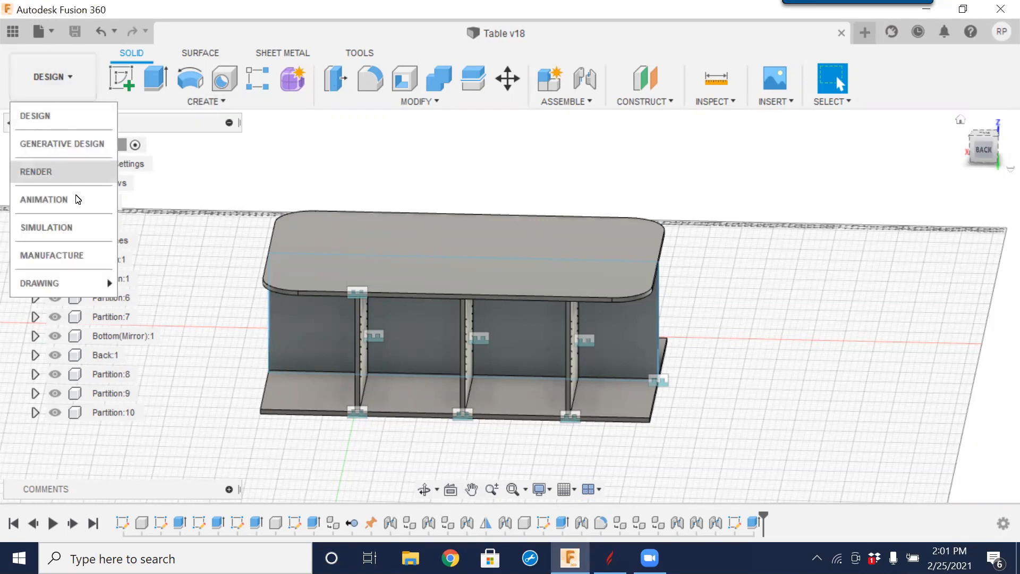
{"action": "left_click", "coordinate": [77, 255]}
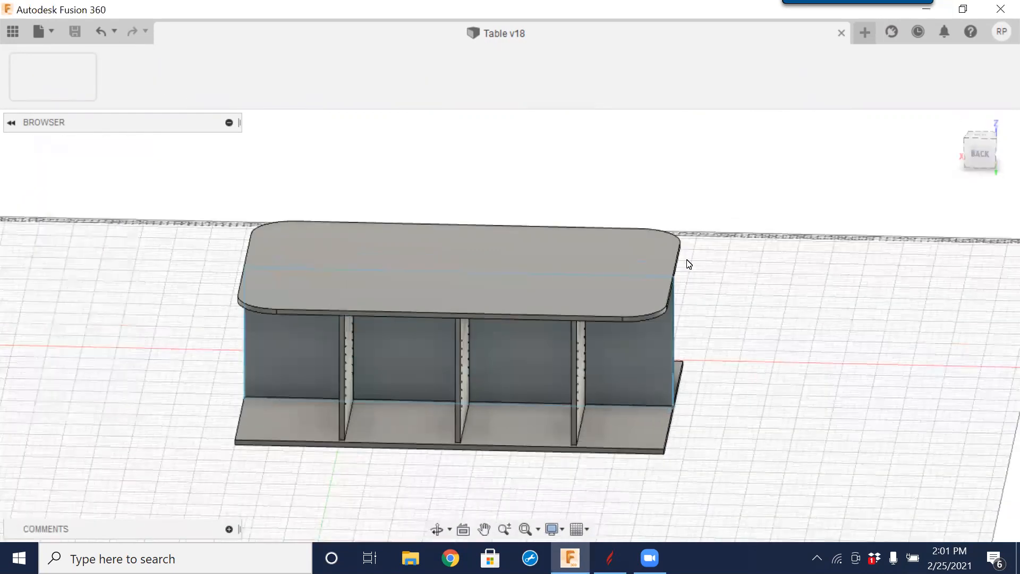
{"action": "left_click", "coordinate": [66, 225]}
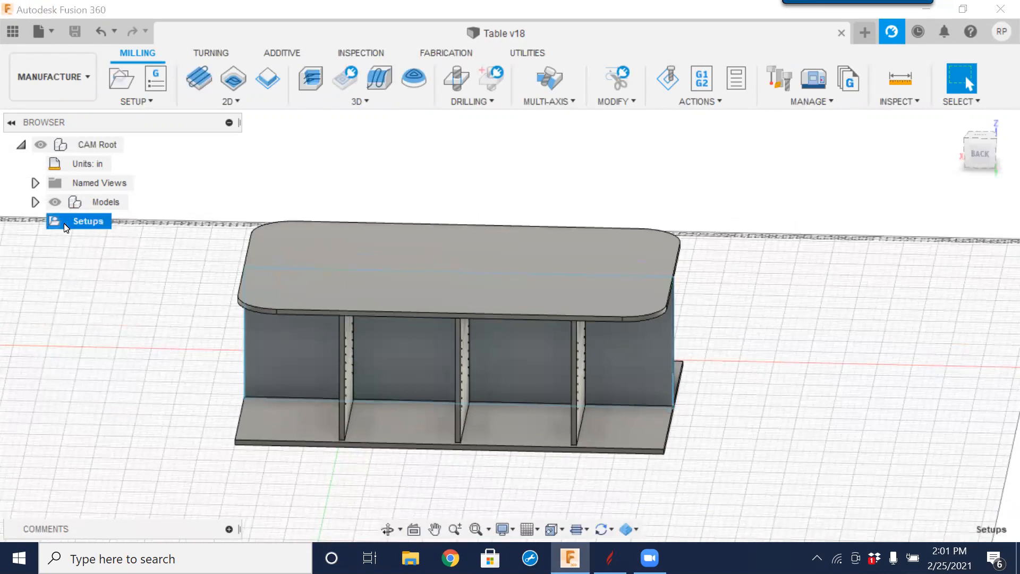
{"action": "middle_click_drag", "start_coordinate": [439, 392], "coordinate": [564, 412]}
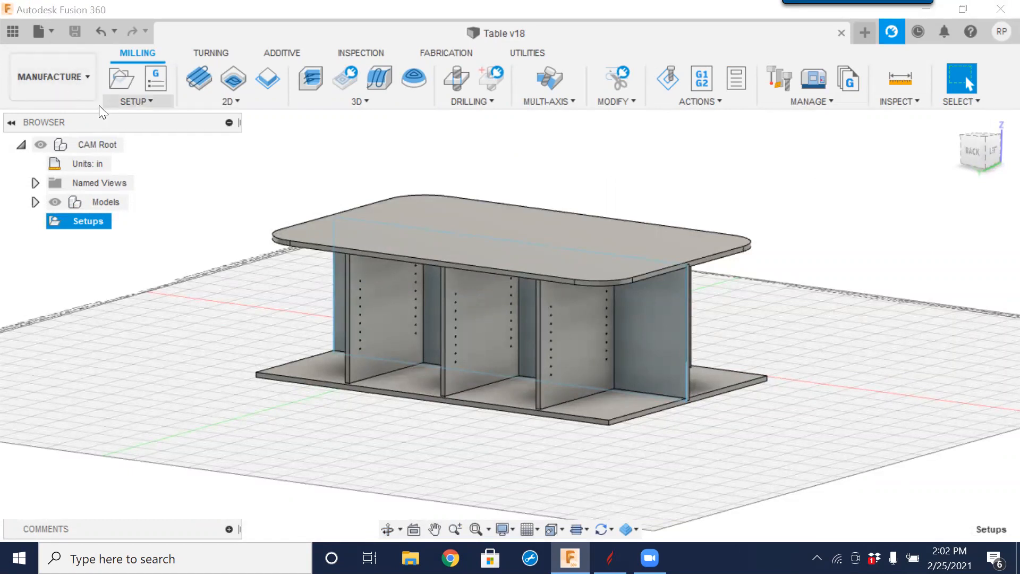
{"action": "left_click", "coordinate": [89, 83]}
{"action": "left_click", "coordinate": [70, 107]}
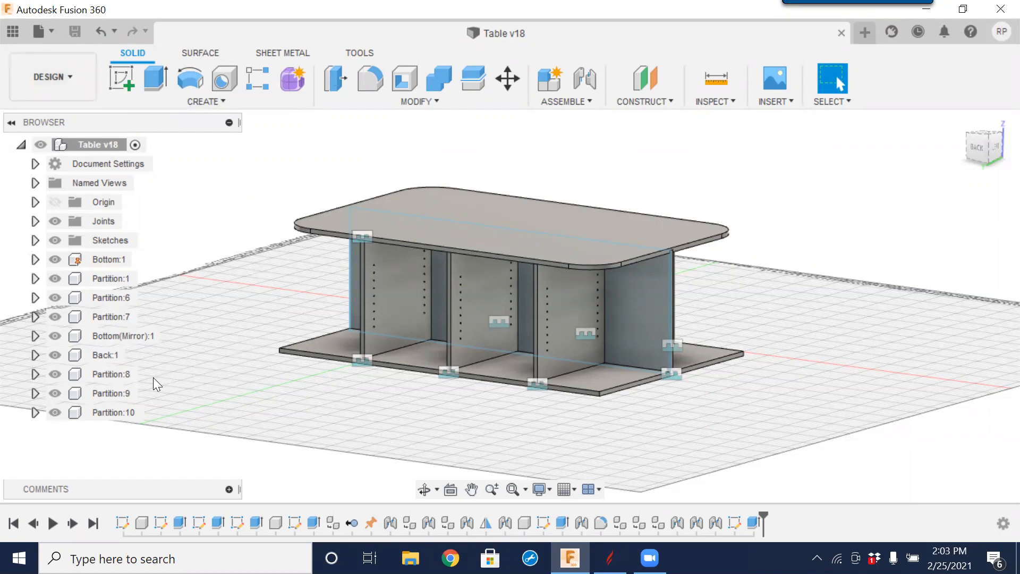
- Examine the table's partitions, back panel, top and base from all sides
{"action": "middle_click_drag", "start_coordinate": [225, 367], "coordinate": [372, 332], "text": "shift"}
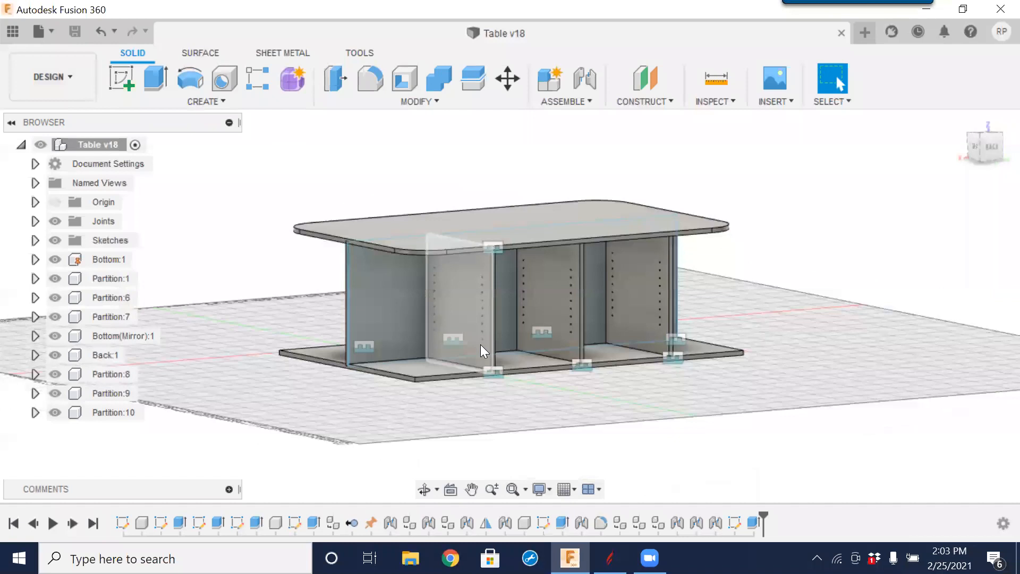
{"action": "middle_click_drag", "start_coordinate": [314, 325], "coordinate": [526, 301], "text": "shift"}
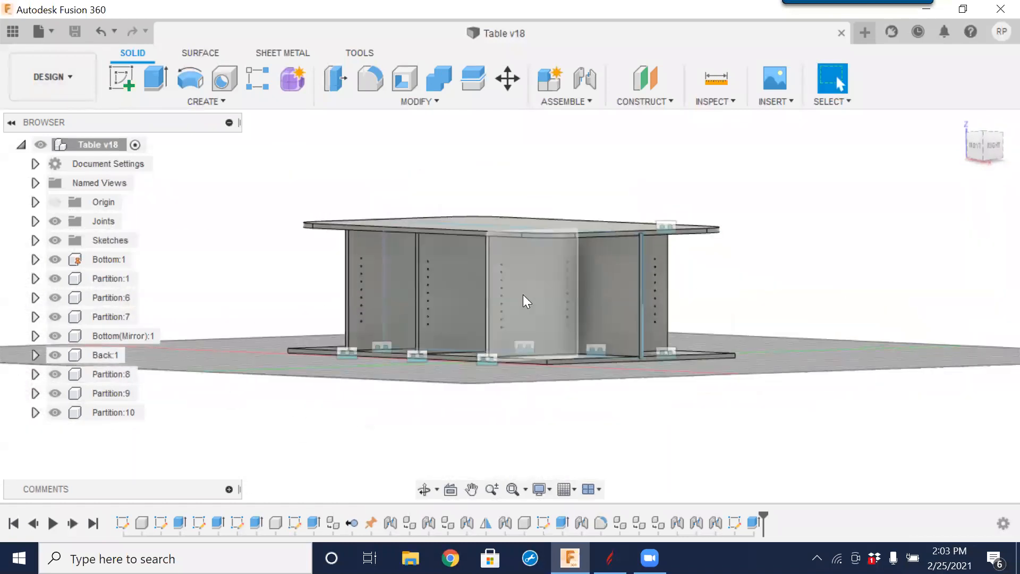
{"action": "middle_click_drag", "start_coordinate": [405, 275], "coordinate": [597, 304], "text": "shift"}
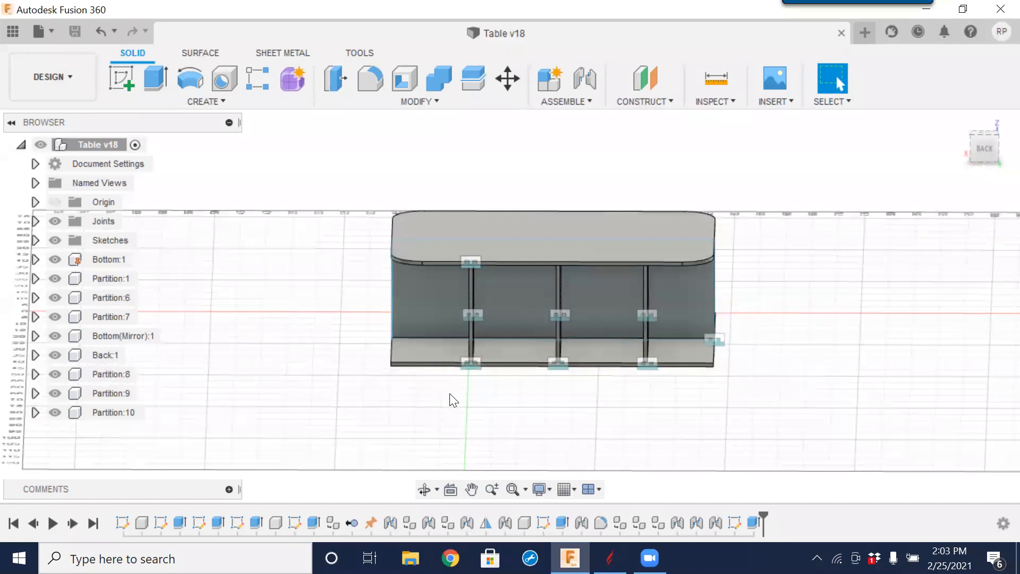
{"action": "middle_click_drag", "start_coordinate": [443, 407], "coordinate": [601, 269], "text": "shift"}
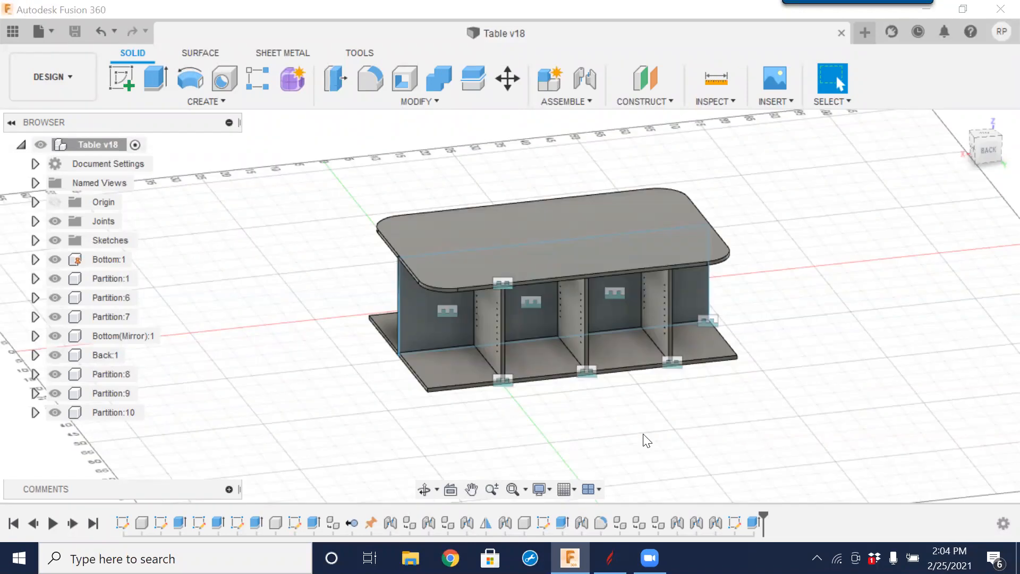
{"action": "middle_click_drag", "start_coordinate": [631, 438], "coordinate": [620, 419]}
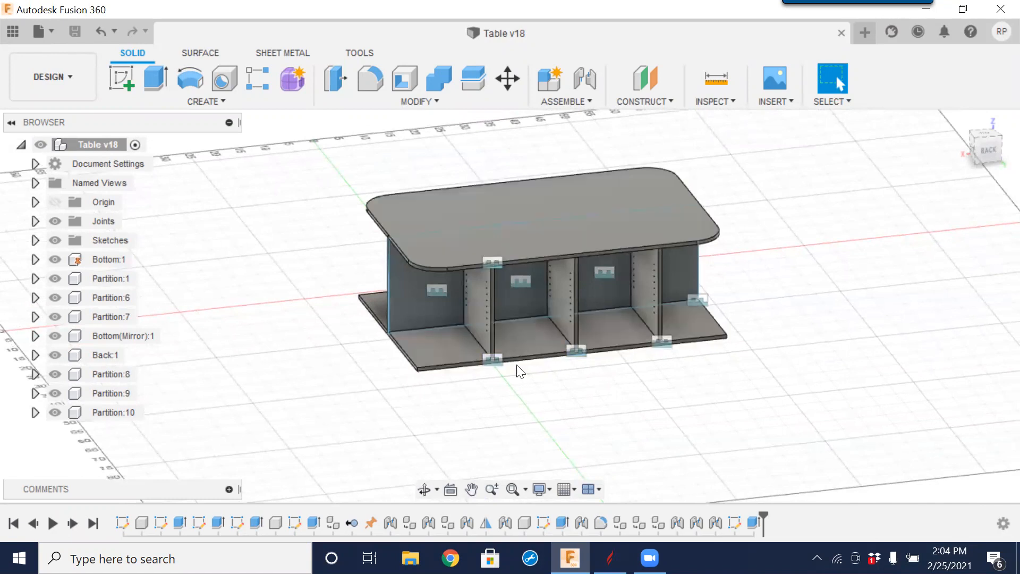
{"action": "middle_click_drag", "start_coordinate": [817, 421], "coordinate": [527, 367], "text": "shift"}
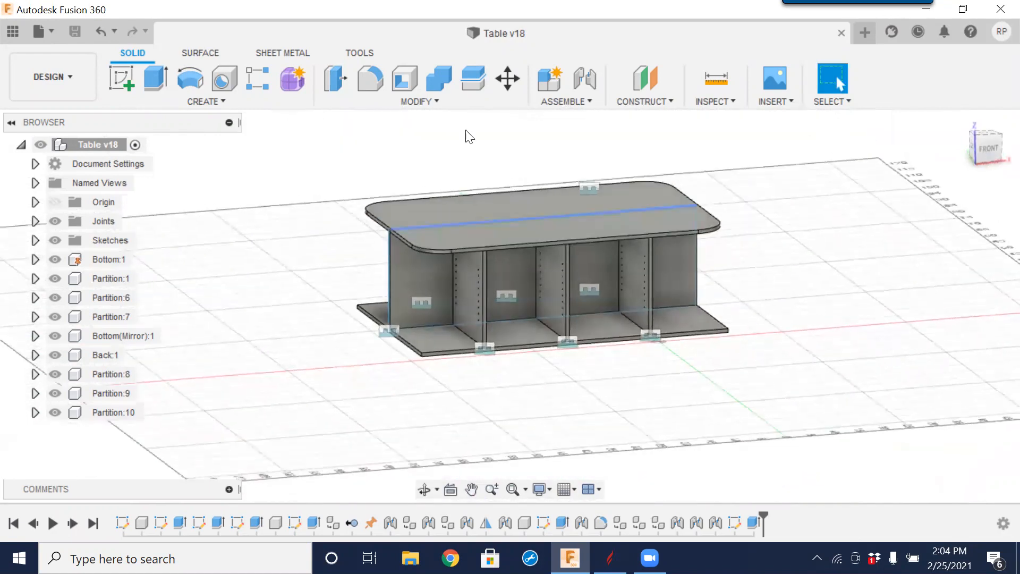
- Open the design's parameters, narrow the window and place it beside the table so both can be seen
{"action": "left_click", "coordinate": [432, 99]}
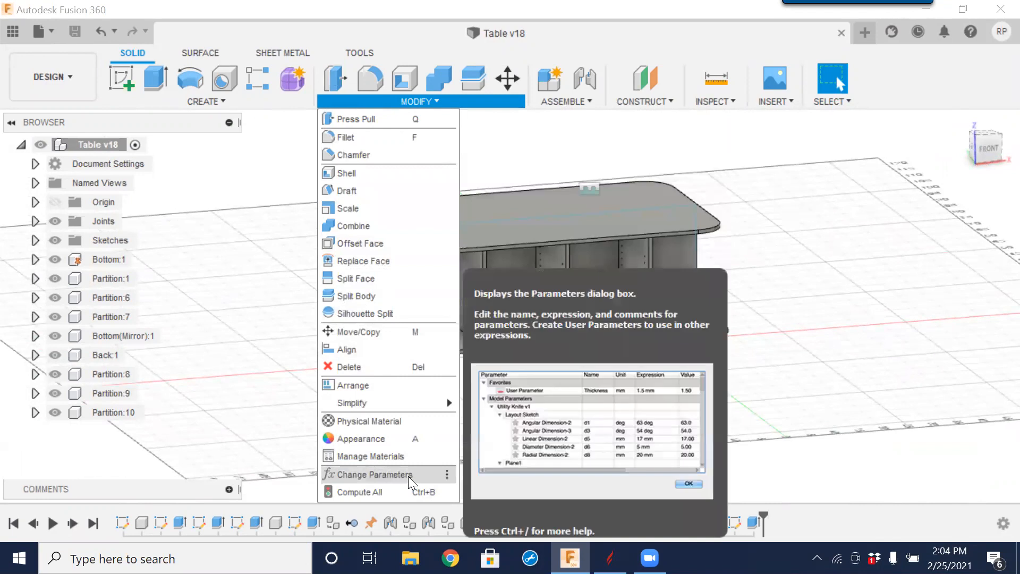
{"action": "left_click", "coordinate": [408, 475]}
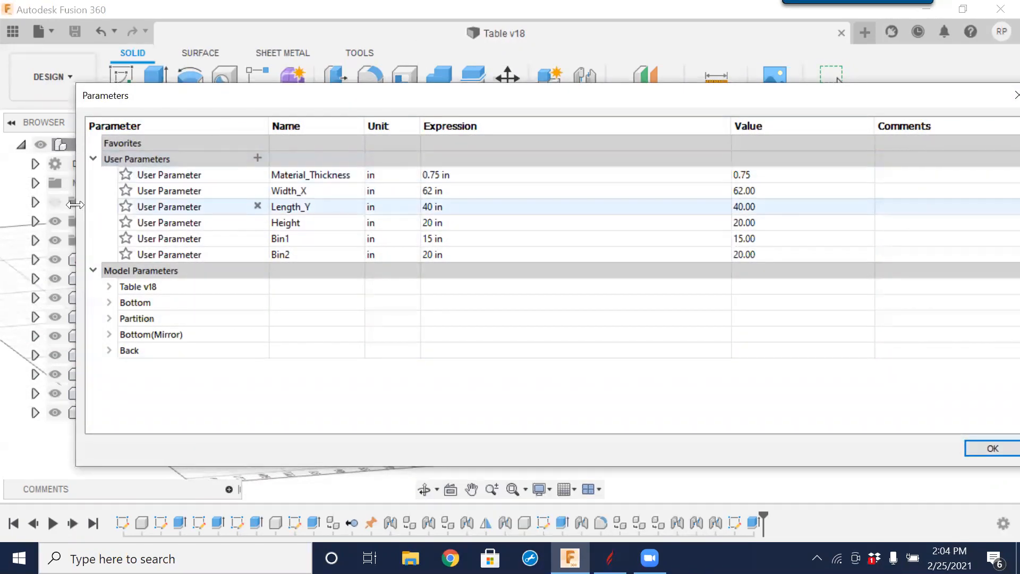
{"action": "left_click_drag", "start_coordinate": [75, 205], "coordinate": [393, 204]}
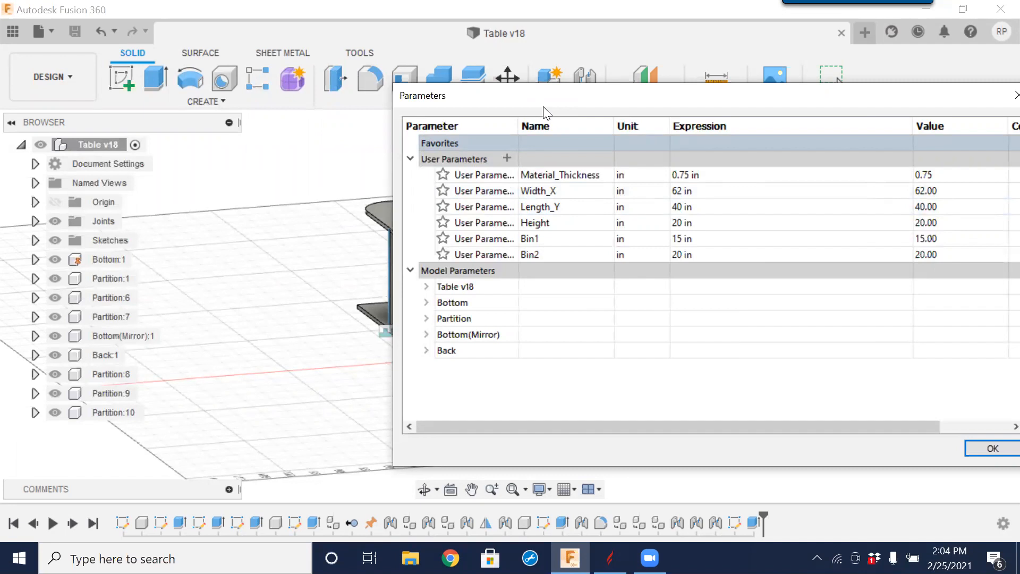
{"action": "left_click_drag", "start_coordinate": [543, 108], "coordinate": [748, 145]}
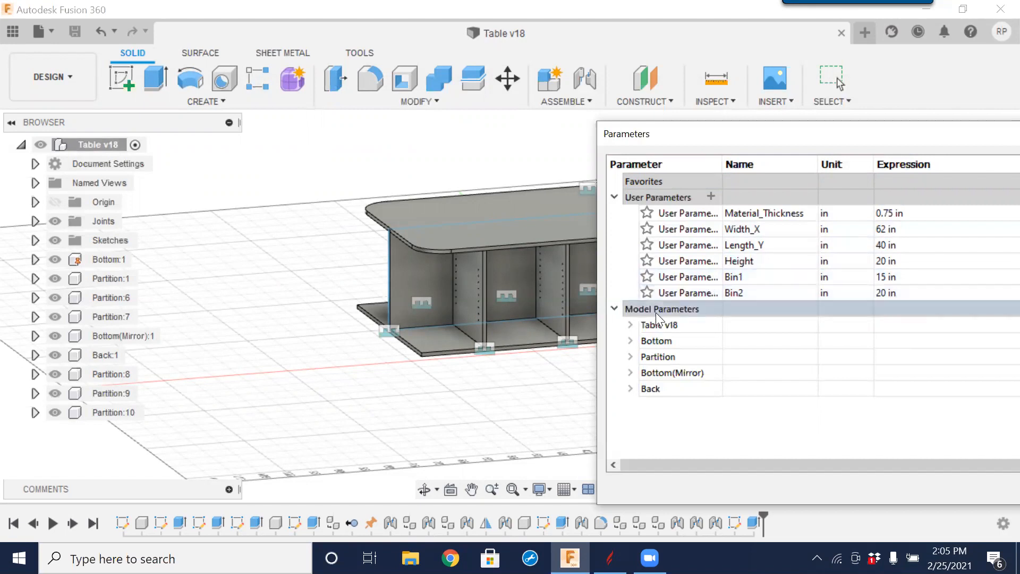
- Set the Length_Y user parameter to 30 in
{"action": "middle_click_drag", "start_coordinate": [514, 272], "coordinate": [355, 278]}
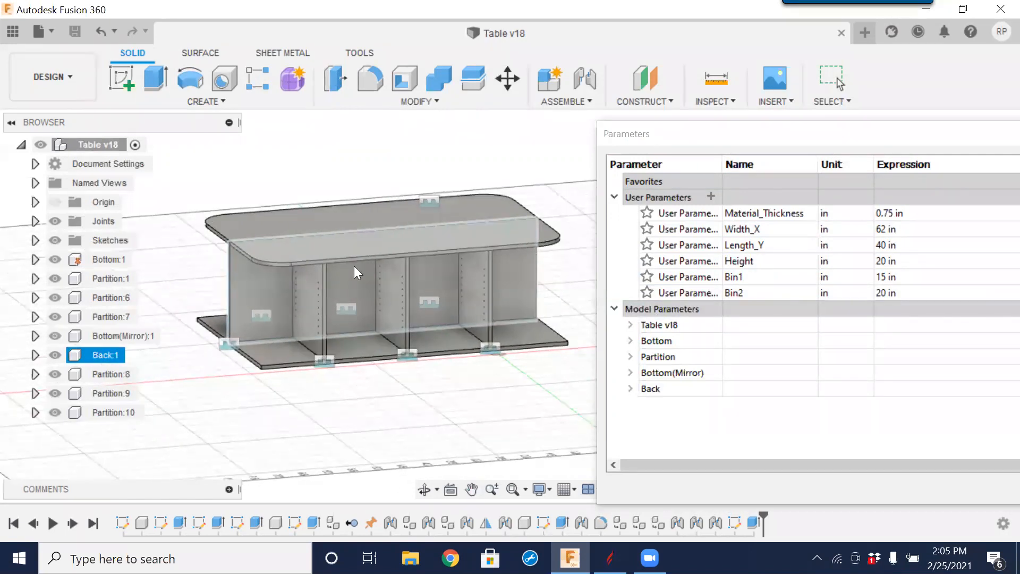
{"action": "middle_click_drag", "start_coordinate": [460, 345], "coordinate": [491, 388], "text": "shift"}
{"action": "left_click_drag", "start_coordinate": [459, 349], "coordinate": [449, 285]}
{"action": "key", "text": "F6"}
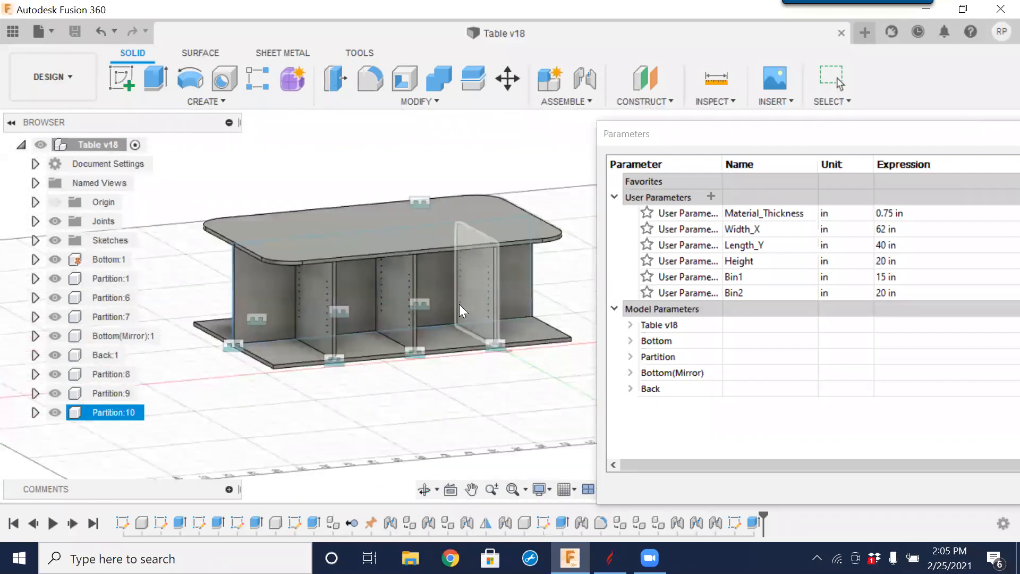
{"action": "key", "text": "Escape"}
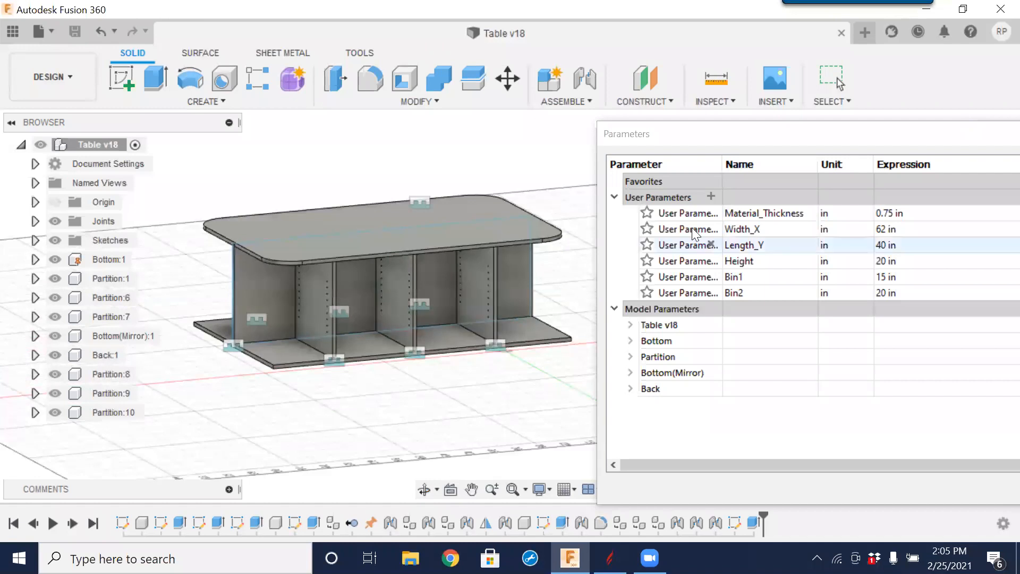
{"action": "double_click", "coordinate": [884, 248]}
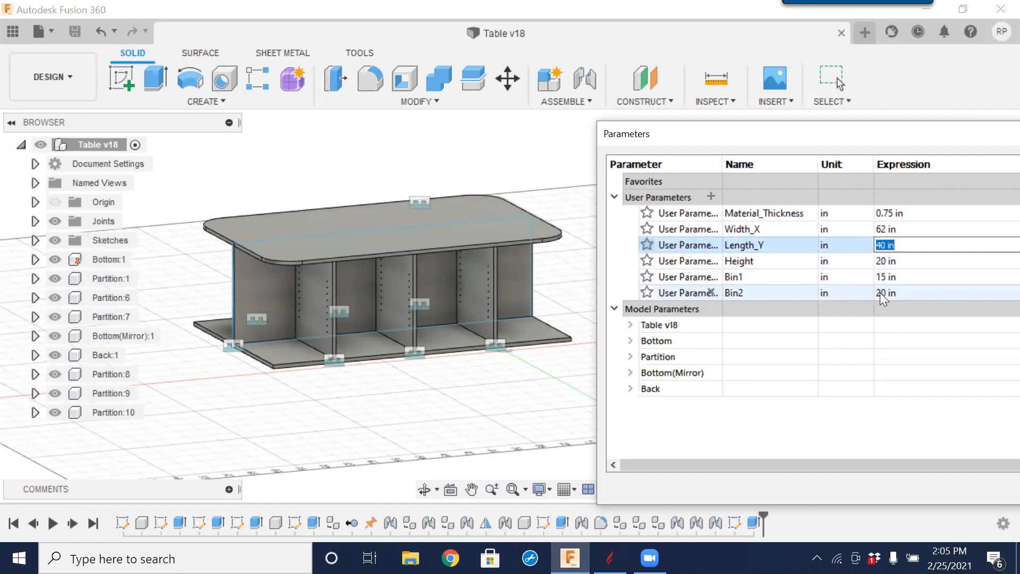
{"action": "type", "text": "30"}
{"action": "key", "text": "Return"}
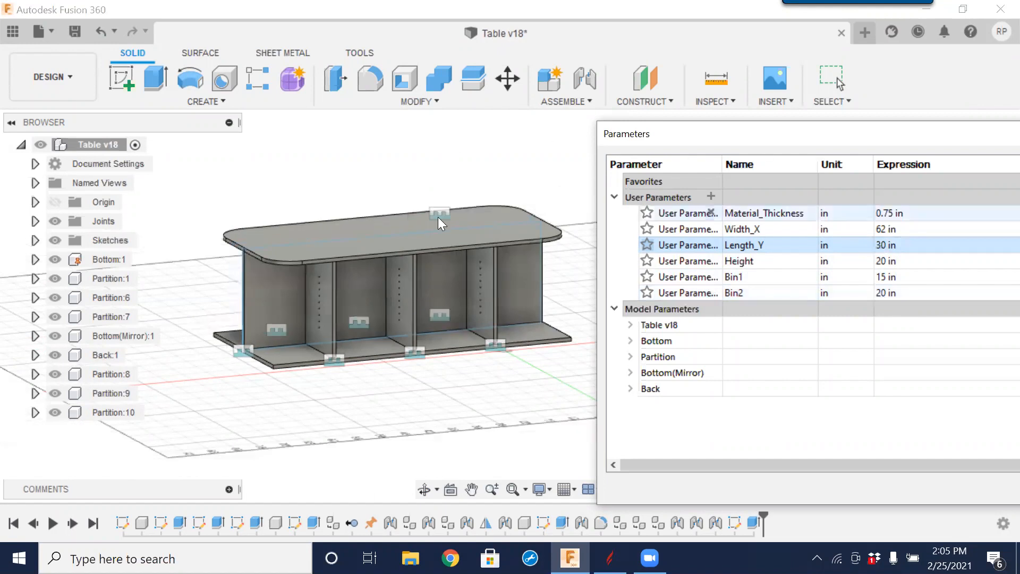
- Set the Width_X user parameter to 50 in
{"action": "left_click", "coordinate": [425, 226]}
{"action": "mouse_move", "coordinate": [425, 225]}
{"action": "middle_mouse_down"}
{"action": "mouse_move", "coordinate": [429, 261]}
{"action": "mouse_move", "coordinate": [372, 210]}
{"action": "mouse_move", "coordinate": [350, 234]}
{"action": "mouse_move", "coordinate": [410, 331]}
{"action": "mouse_move", "coordinate": [405, 289]}
{"action": "mouse_move", "coordinate": [430, 223]}
{"action": "mouse_move", "coordinate": [433, 243]}
{"action": "middle_mouse_up"}
{"action": "left_click", "coordinate": [366, 245]}
{"action": "left_click", "coordinate": [366, 240]}
{"action": "left_click", "coordinate": [433, 243]}
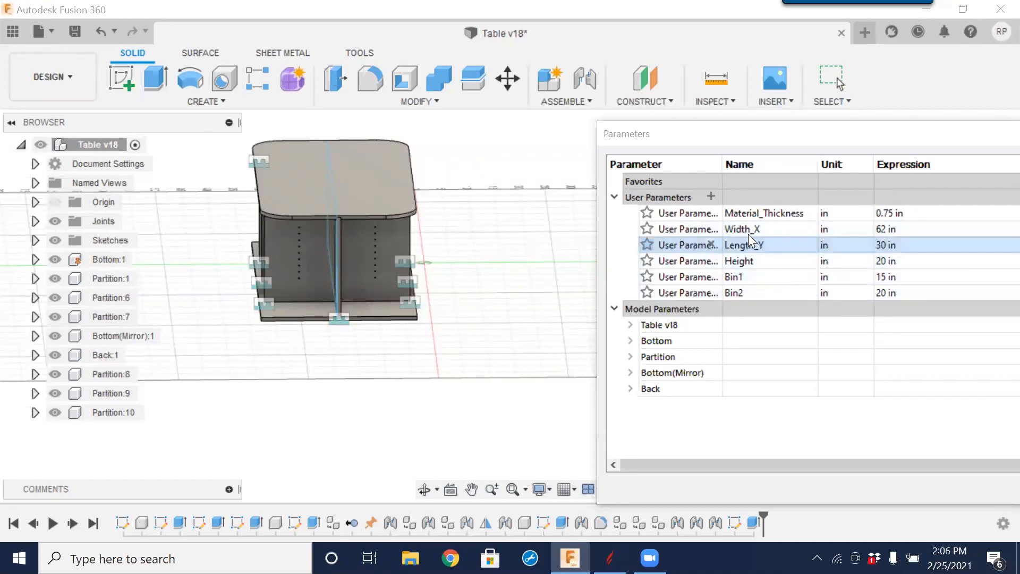
{"action": "double_click", "coordinate": [888, 229]}
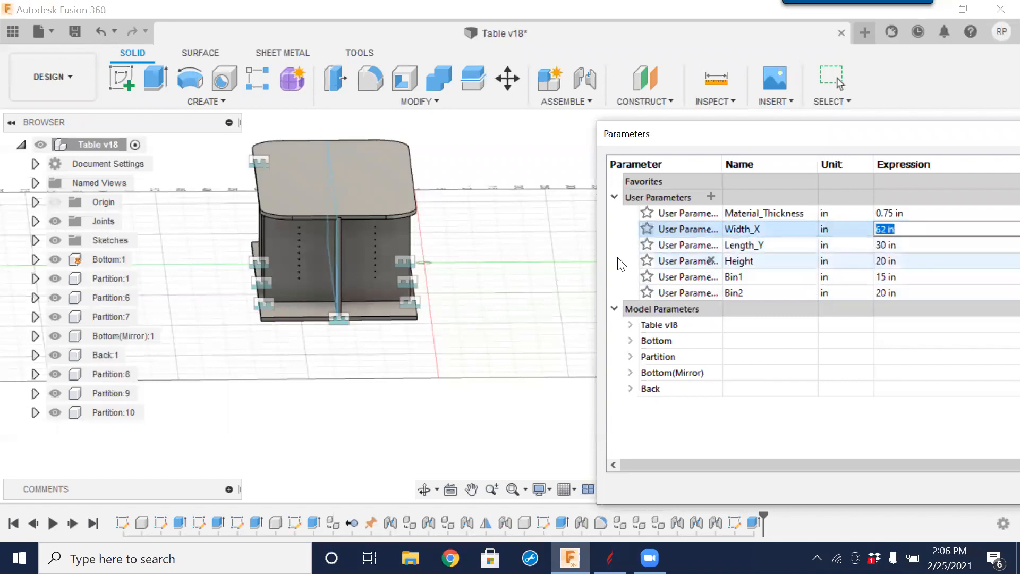
{"action": "middle_click_drag", "start_coordinate": [467, 303], "coordinate": [353, 315], "text": "shift"}
{"action": "left_click", "coordinate": [365, 239]}
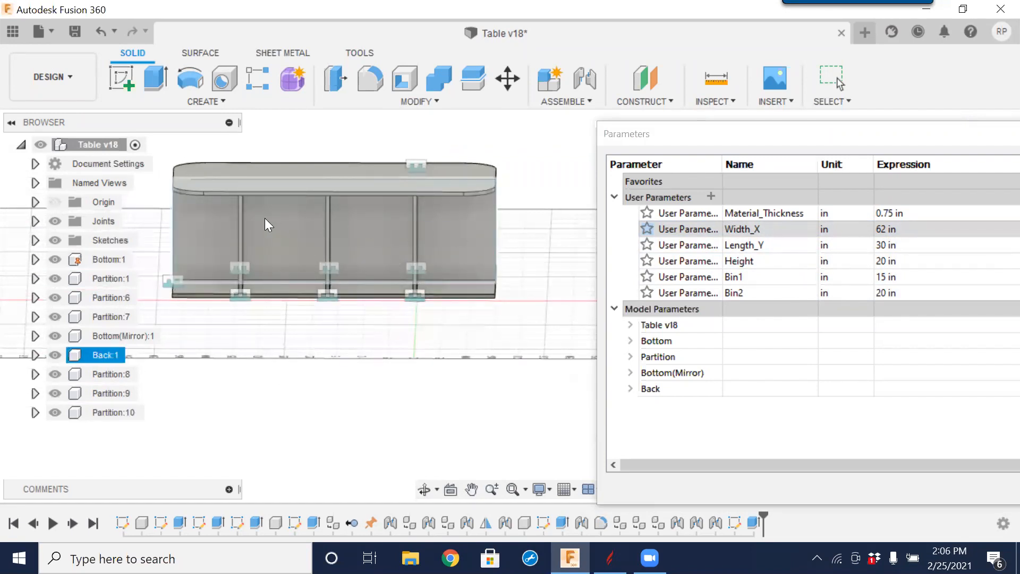
{"action": "double_click", "coordinate": [886, 229]}
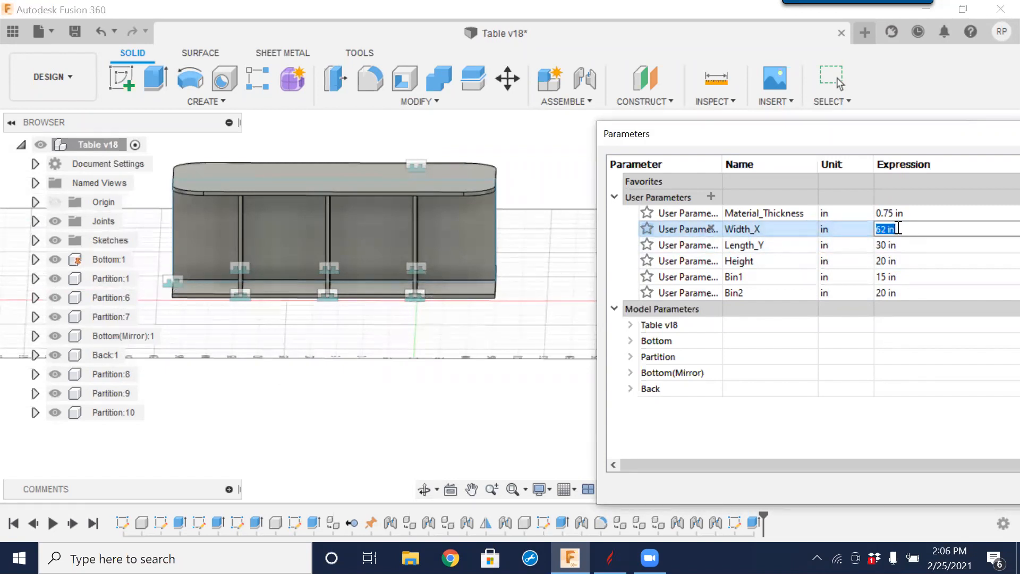
{"action": "type", "text": "50"}
{"action": "key", "text": "Return"}
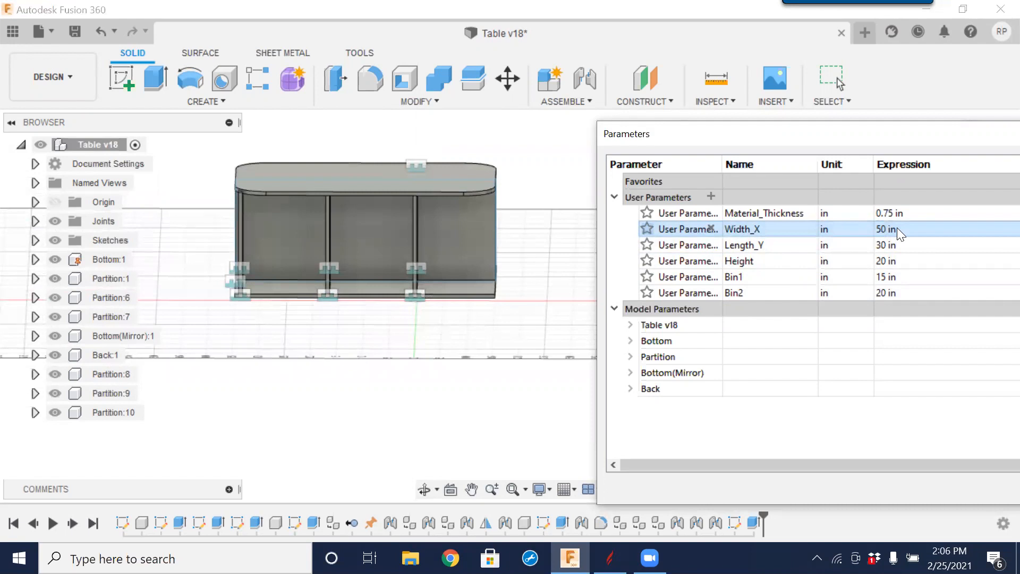
- Examine how the end partition meets the rounded corner of the table top
{"action": "scroll", "coordinate": [229, 216], "scroll_direction": "up", "scroll_amount": 4}
{"action": "middle_click_drag", "start_coordinate": [248, 257], "coordinate": [269, 181], "text": "shift"}
{"action": "scroll", "coordinate": [267, 211], "scroll_direction": "up", "scroll_amount": 5}
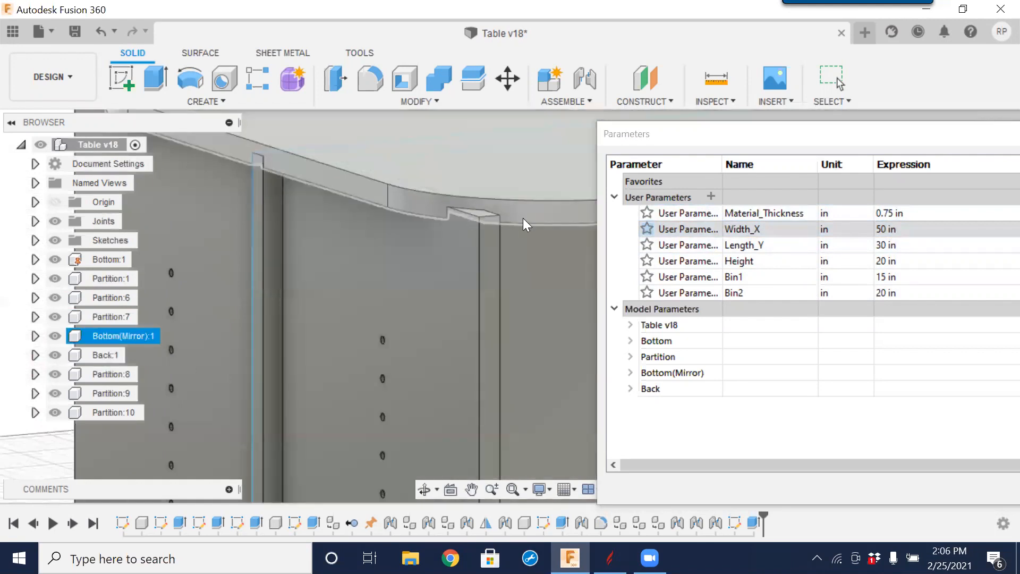
{"action": "scroll", "coordinate": [505, 227], "scroll_direction": "down", "scroll_amount": 4}
{"action": "scroll", "coordinate": [503, 227], "scroll_direction": "down", "scroll_amount": 2}
{"action": "middle_click_drag", "start_coordinate": [528, 307], "coordinate": [277, 253]}
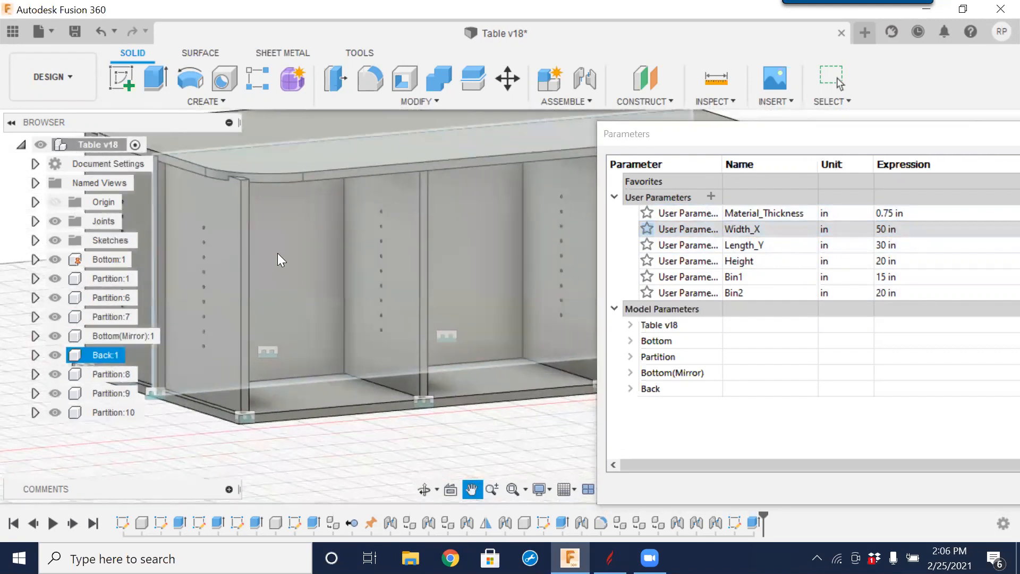
{"action": "scroll", "coordinate": [278, 253], "scroll_direction": "down", "scroll_amount": 4}
{"action": "mouse_move", "coordinate": [502, 328]}
{"action": "middle_mouse_down", "text": "shift"}
{"action": "mouse_move", "coordinate": [480, 357]}
{"action": "mouse_move", "coordinate": [431, 296]}
{"action": "mouse_move", "coordinate": [311, 401]}
{"action": "middle_mouse_up", "text": "shift"}
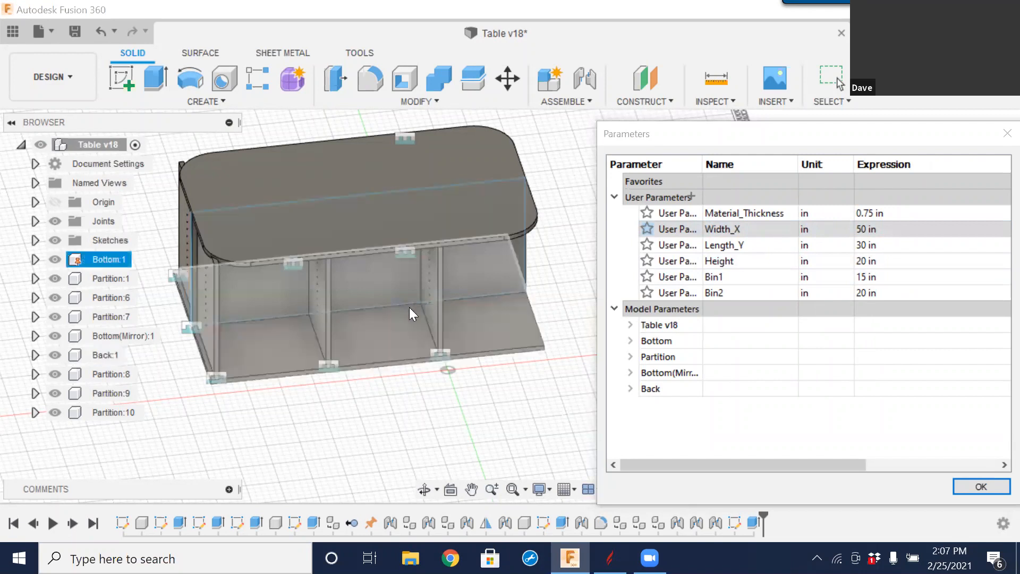
- Inspect the partition positions on the base and point out the Bin1 and Bin2 user parameters that relate to them
{"action": "middle_click_drag", "start_coordinate": [354, 392], "coordinate": [420, 366], "text": "shift"}
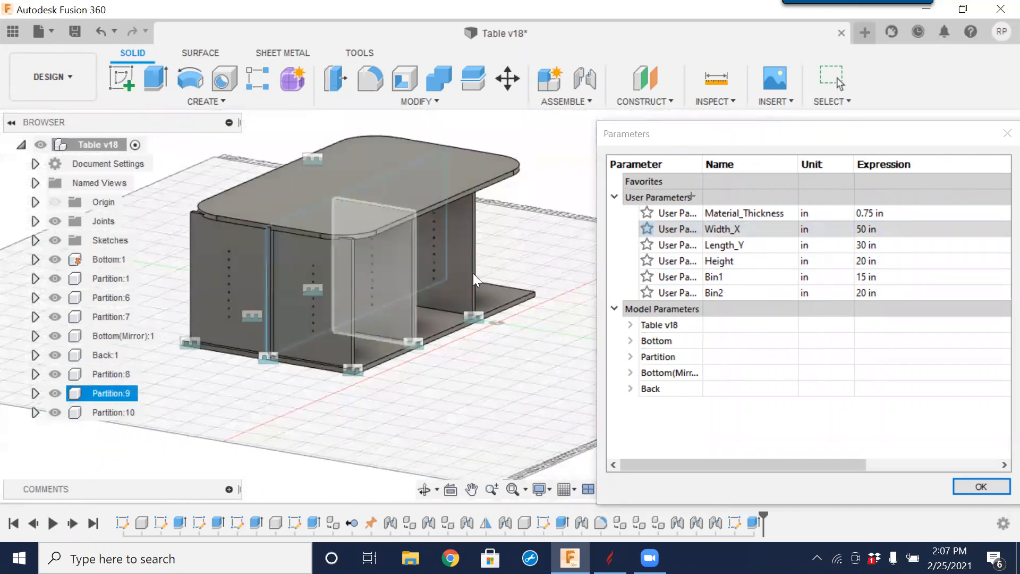
{"action": "scroll", "coordinate": [330, 320], "scroll_direction": "up", "scroll_amount": 3}
{"action": "middle_click_drag", "start_coordinate": [277, 344], "coordinate": [334, 376], "text": "shift"}
{"action": "left_click", "coordinate": [333, 376]}
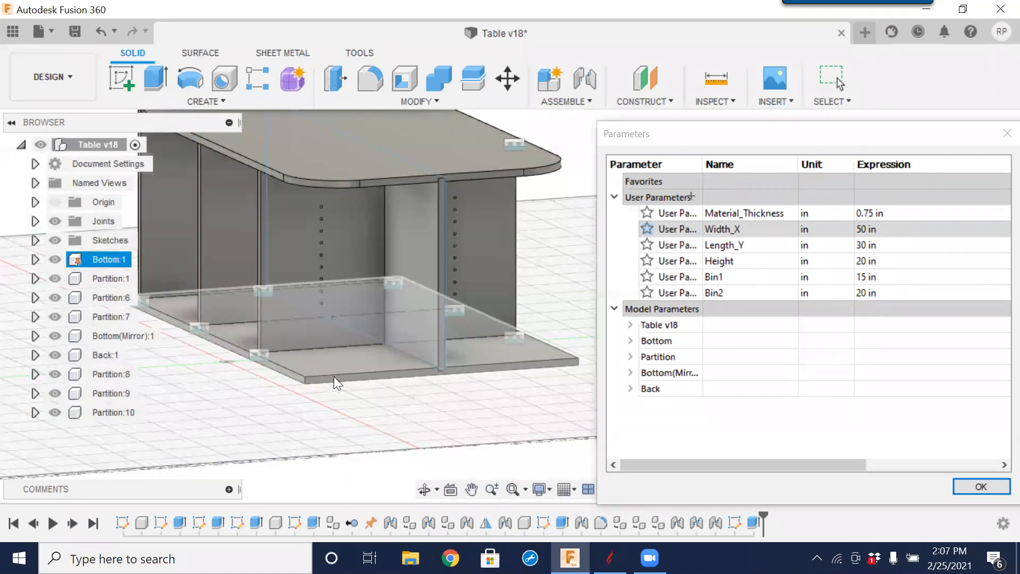
{"action": "double_click", "coordinate": [721, 276]}
{"action": "double_click", "coordinate": [719, 295]}
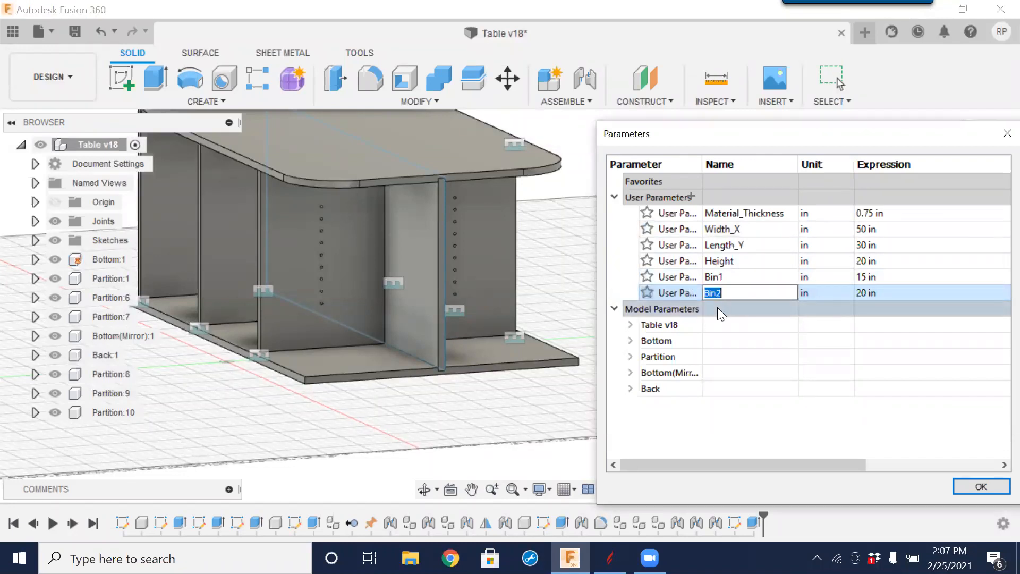
- Close the parameters and activate the Bottom component for editing
{"action": "scroll", "coordinate": [227, 417], "scroll_direction": "down", "scroll_amount": 5}
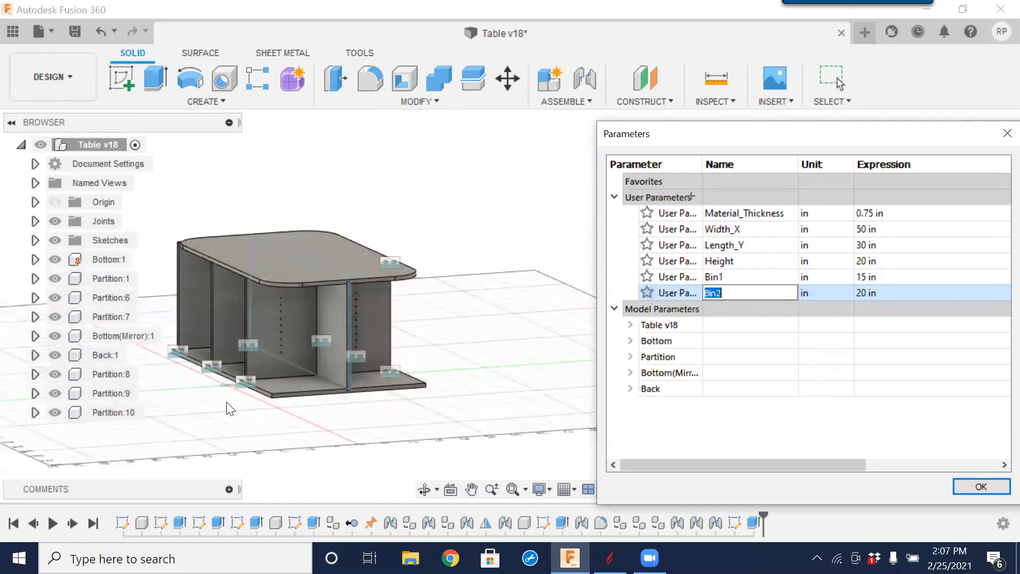
{"action": "middle_click_drag", "start_coordinate": [234, 420], "coordinate": [333, 436], "text": "shift"}
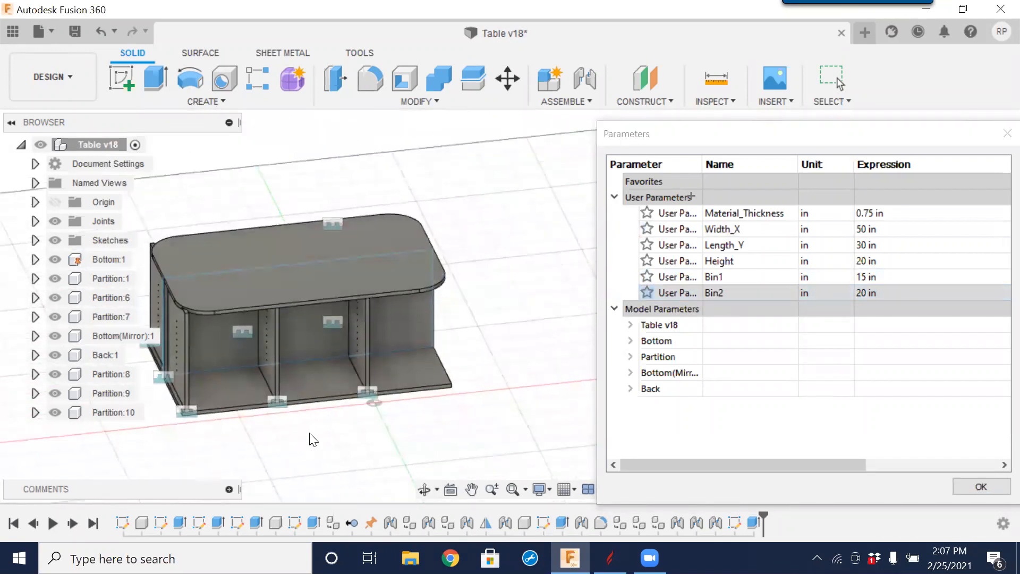
{"action": "left_click", "coordinate": [313, 376]}
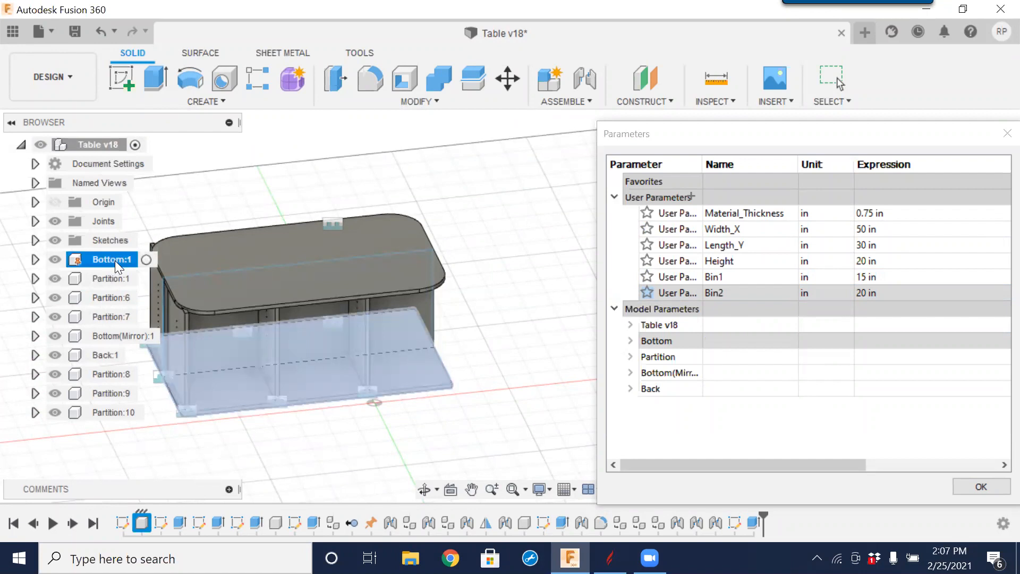
{"action": "left_click", "coordinate": [145, 260]}
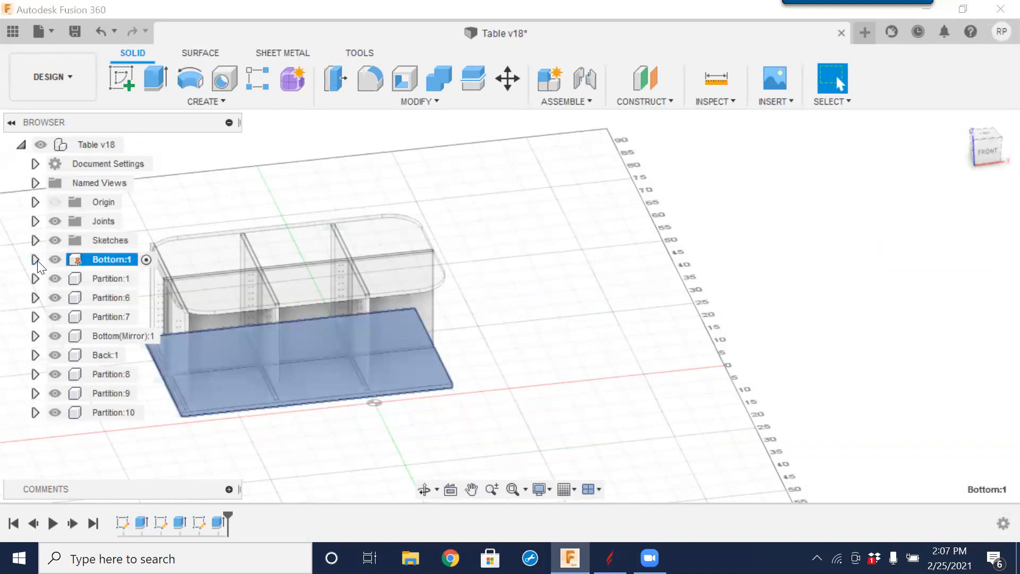
- Review the Bottom component's sketches and open Sketch3, which holds the partition layout, for editing
{"action": "left_click", "coordinate": [36, 260]}
{"action": "left_click", "coordinate": [143, 261]}
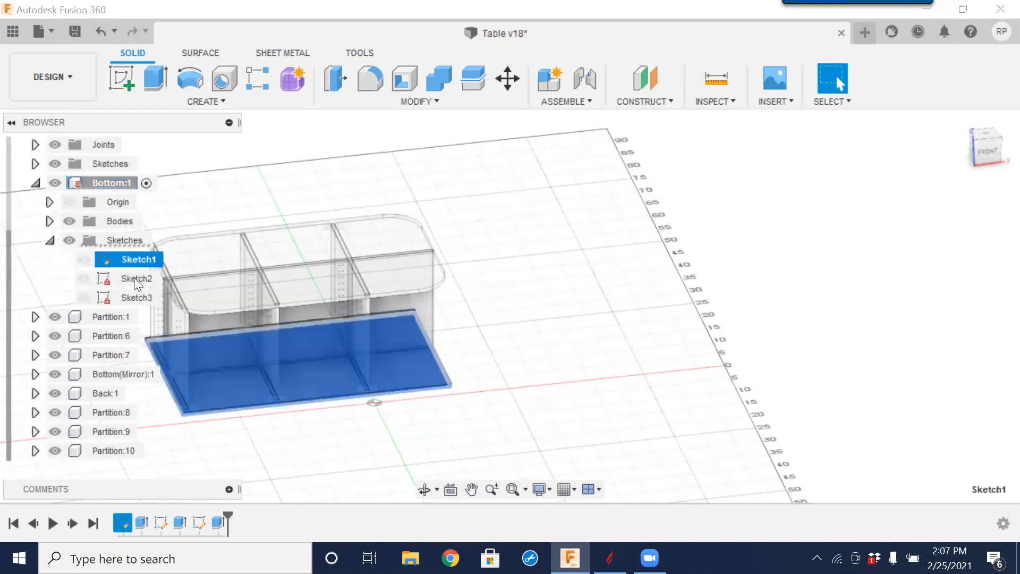
{"action": "left_click", "coordinate": [132, 280]}
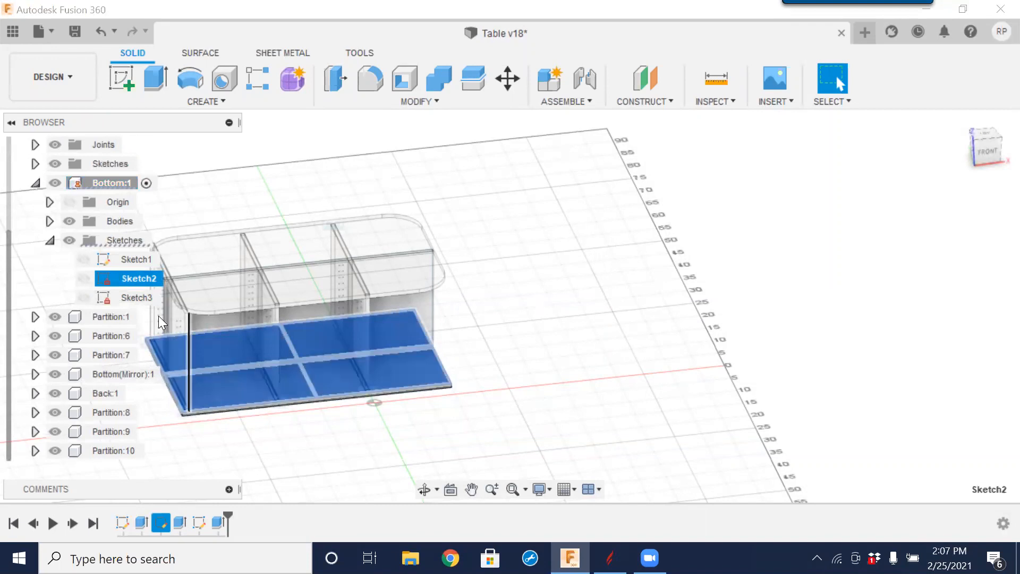
{"action": "left_click", "coordinate": [138, 295]}
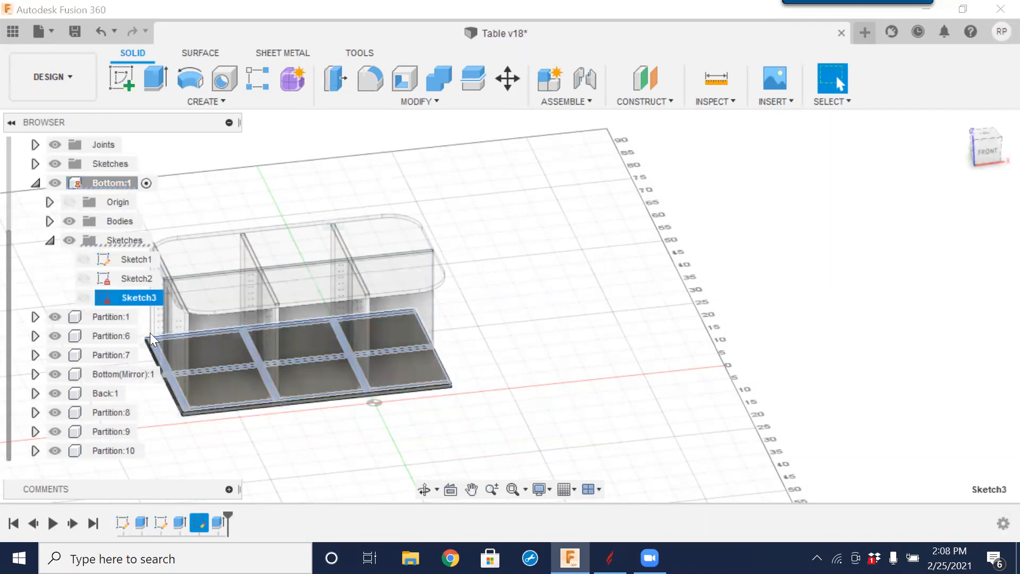
{"action": "right_click", "coordinate": [135, 301]}
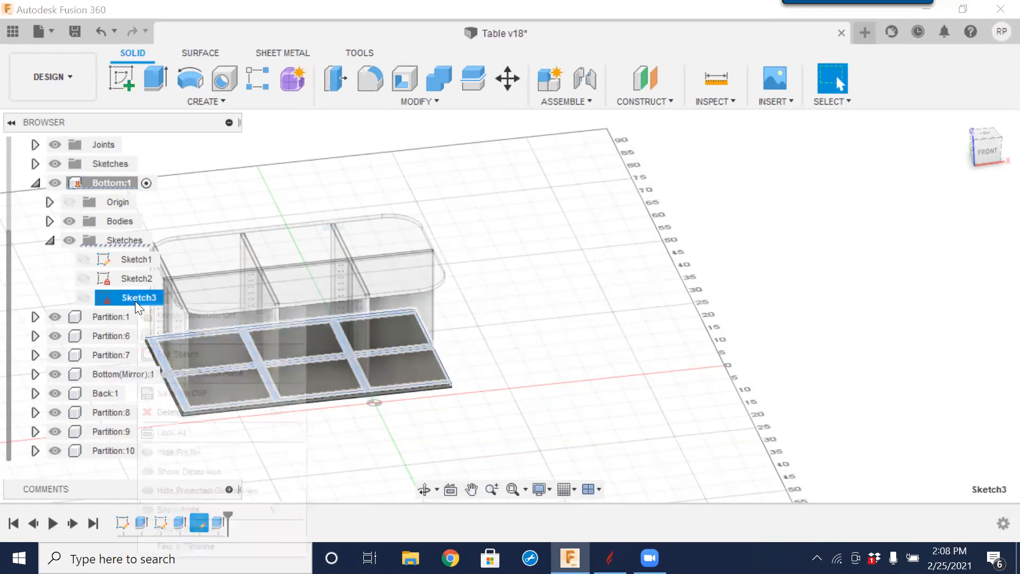
{"action": "left_click", "coordinate": [184, 361]}
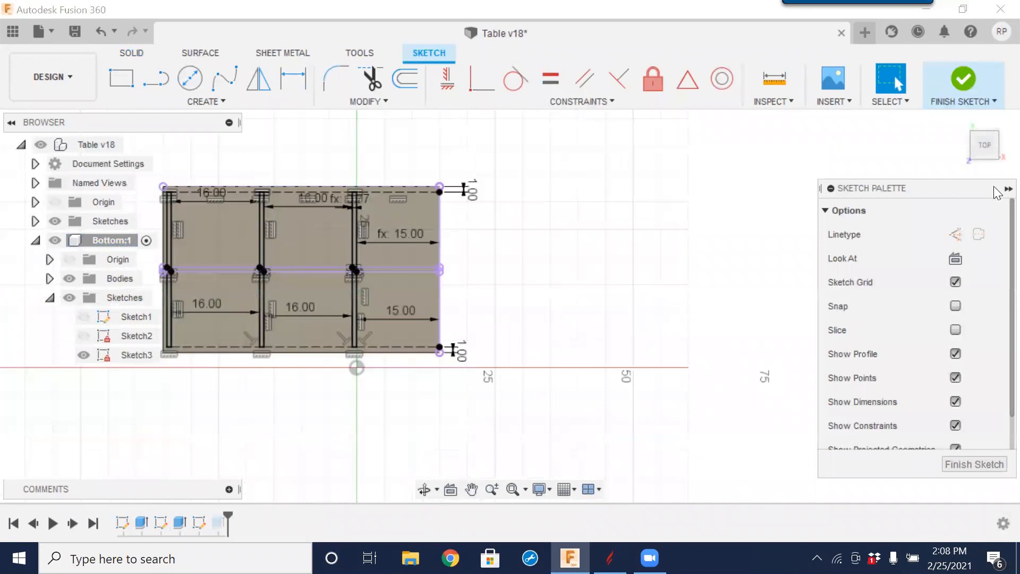
- Link the width dimension of the right bin in the sketch's front row to the Bin1 user parameter
{"action": "scroll", "coordinate": [299, 331], "scroll_direction": "up", "scroll_amount": 5}
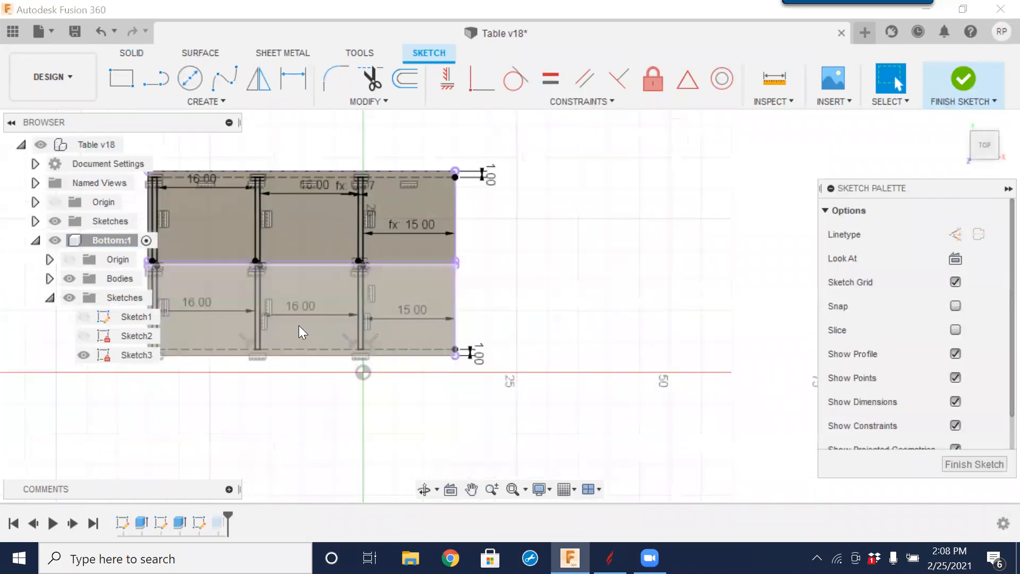
{"action": "mouse_move", "coordinate": [396, 317]}
{"action": "middle_mouse_down"}
{"action": "mouse_move", "coordinate": [524, 298]}
{"action": "mouse_move", "coordinate": [578, 380]}
{"action": "middle_mouse_up"}
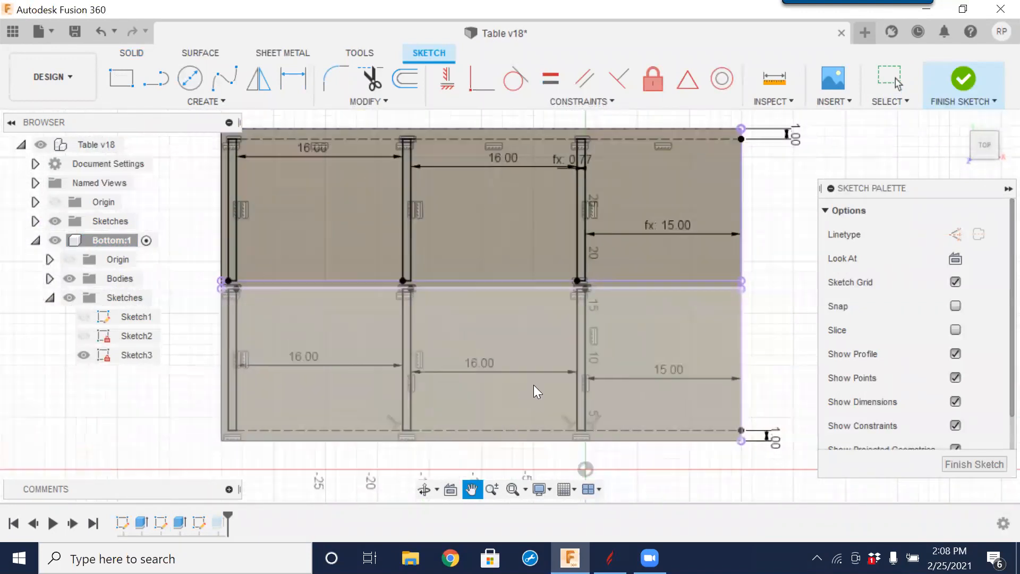
{"action": "double_click", "coordinate": [666, 373]}
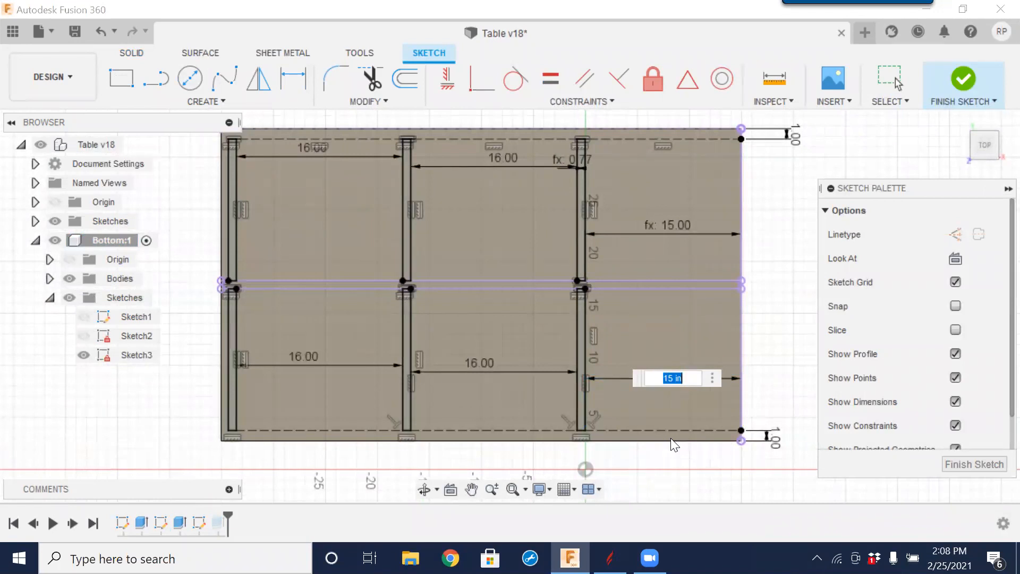
{"action": "type", "text": "b"}
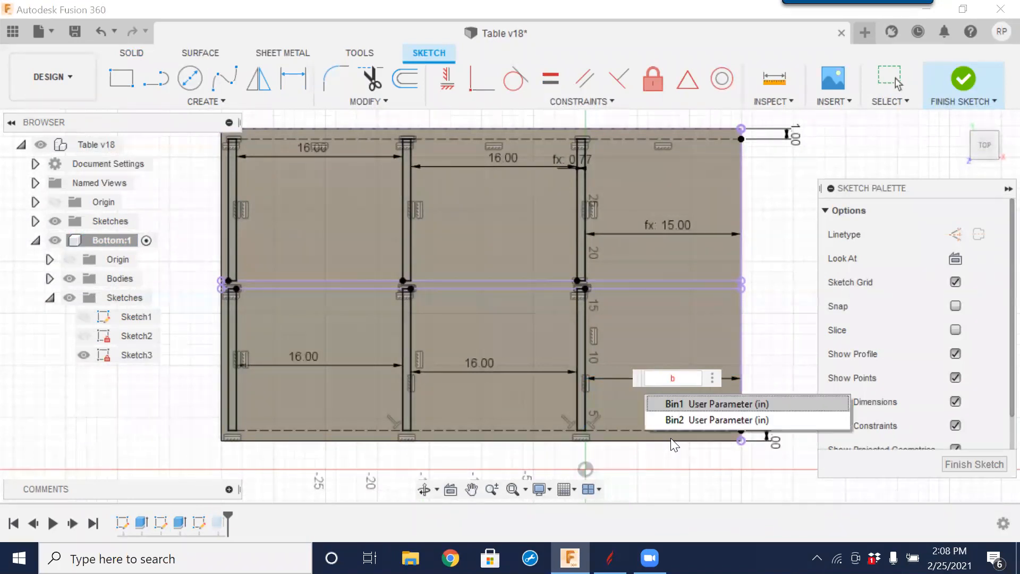
{"action": "left_click", "coordinate": [683, 404]}
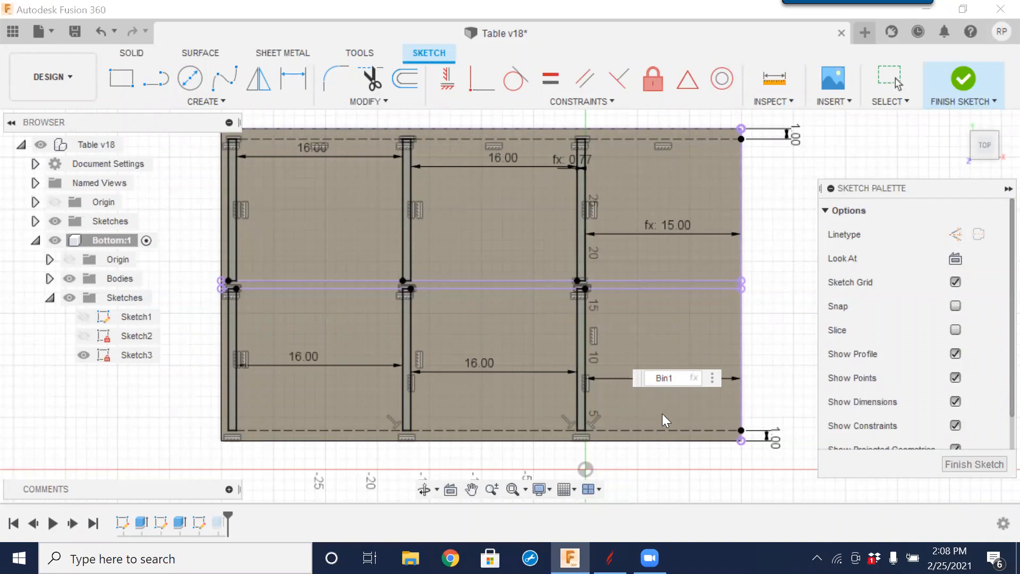
{"action": "key", "text": "Return"}
{"action": "key", "text": "Escape"}
- Link the width dimension of the left bin in the front row to the Bin1 user parameter
{"action": "left_click", "coordinate": [473, 365]}
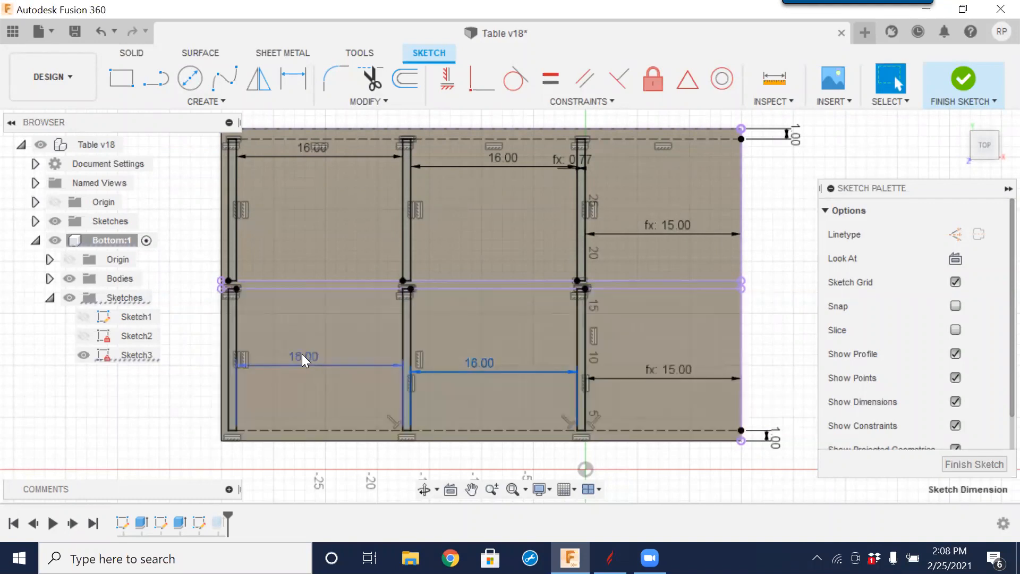
{"action": "double_click", "coordinate": [302, 354]}
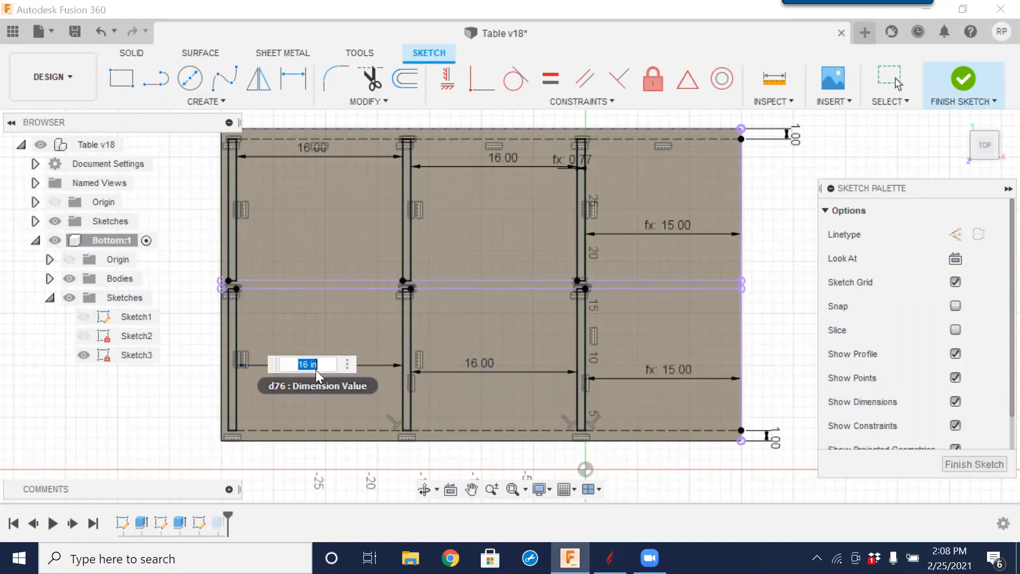
{"action": "type", "text": "bi"}
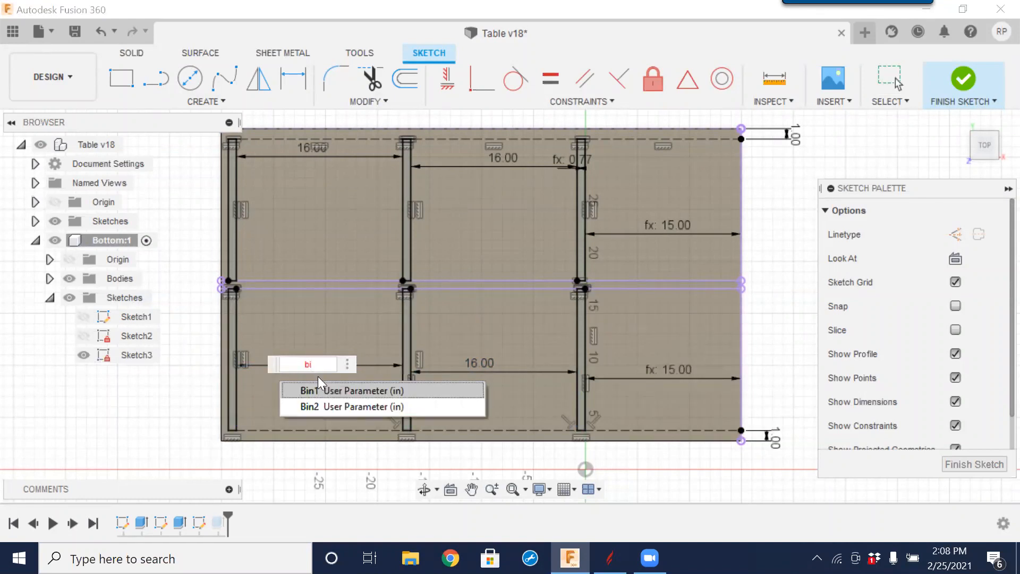
{"action": "left_click", "coordinate": [326, 386]}
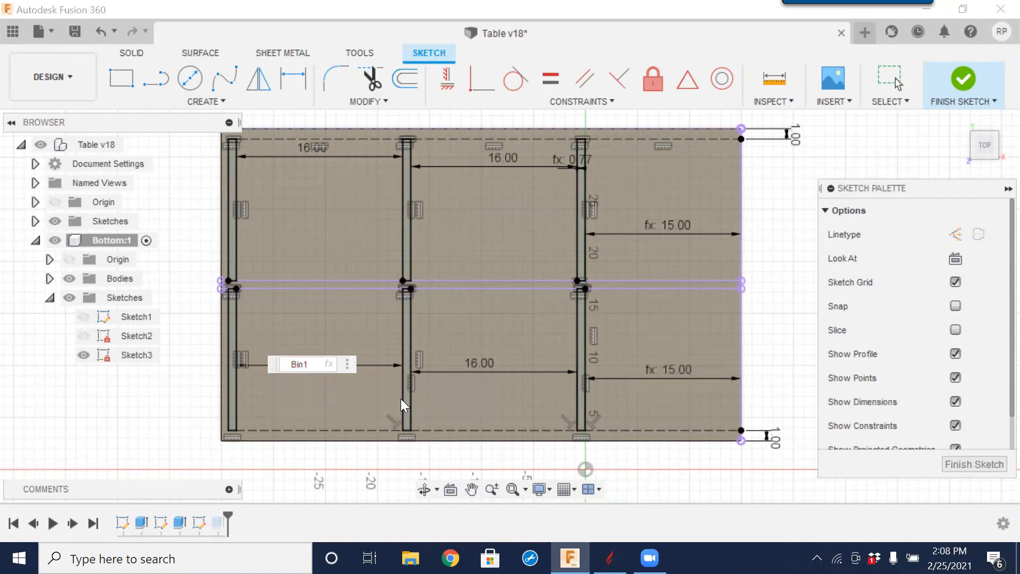
{"action": "key", "text": "Return"}
- Link the width dimension of the middle bin in the front row to the Bin2 user parameter
{"action": "left_click", "coordinate": [479, 372]}
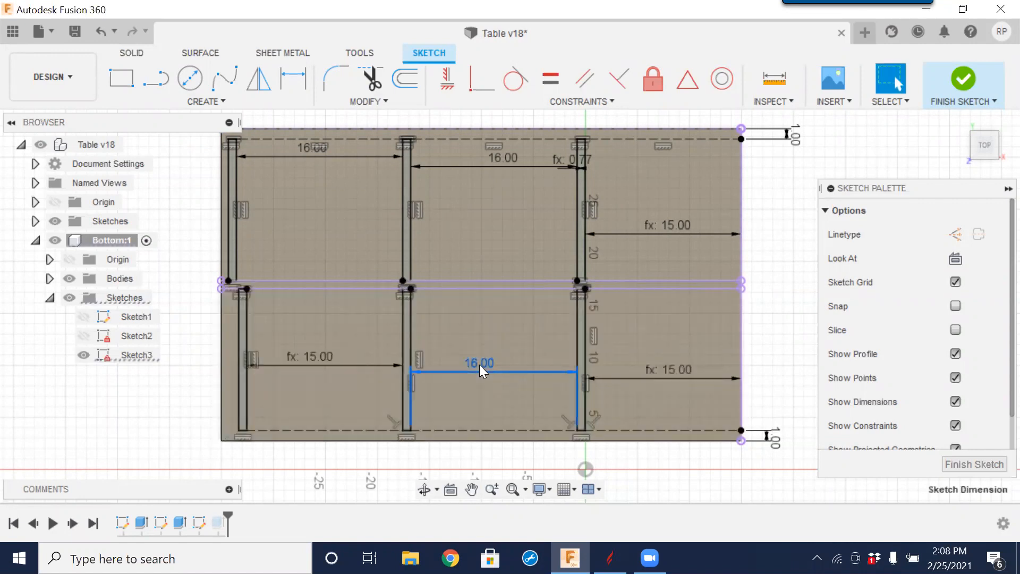
{"action": "double_click", "coordinate": [480, 364]}
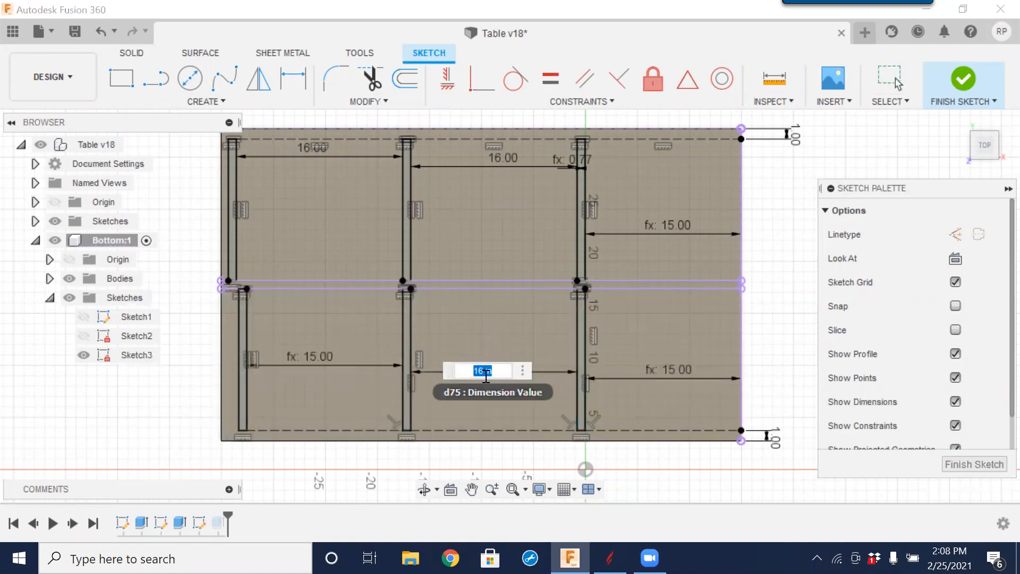
{"action": "type", "text": "bin2"}
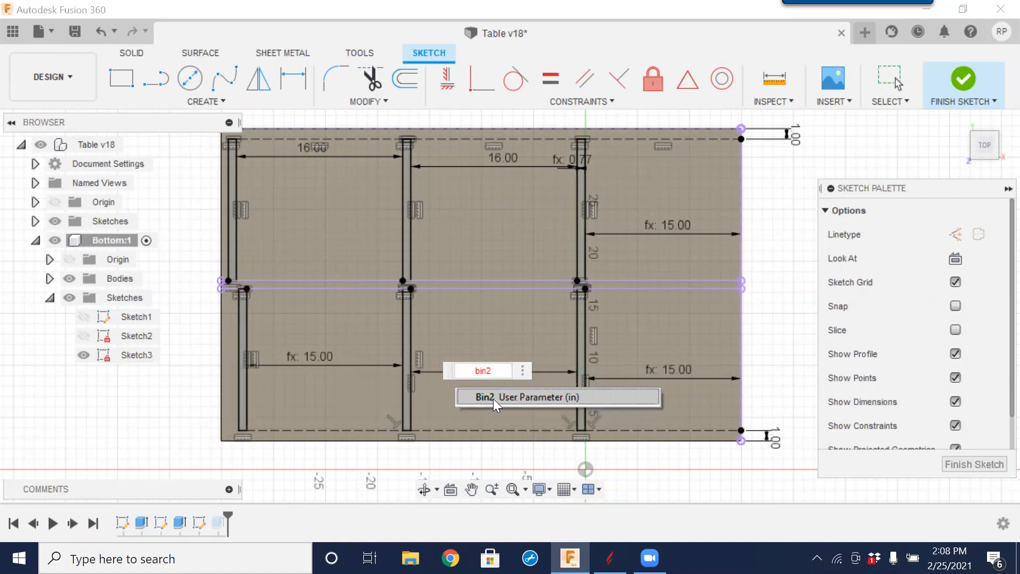
{"action": "left_click", "coordinate": [493, 399]}
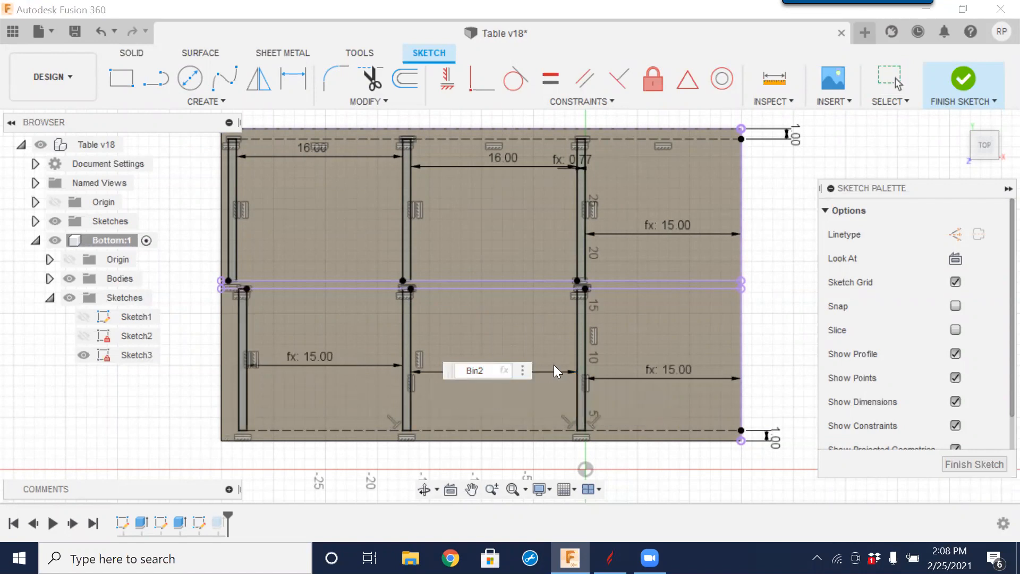
{"action": "key", "text": "Return"}
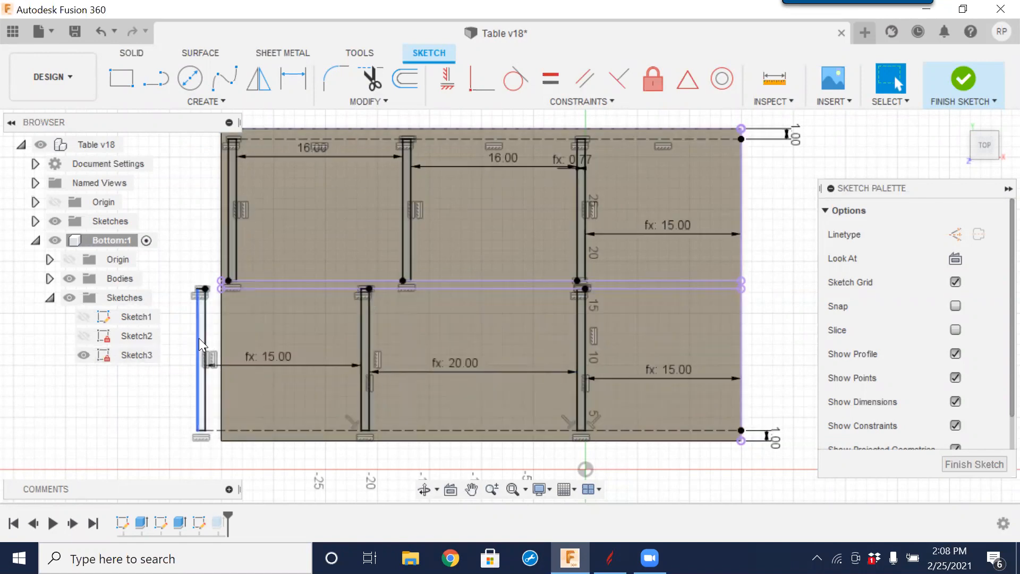
- Link the width dimension of the middle bin in the back row to the Bin2 user parameter
{"action": "scroll", "coordinate": [386, 322], "scroll_direction": "down", "scroll_amount": 3}
{"action": "middle_click_drag", "start_coordinate": [604, 255], "coordinate": [528, 326]}
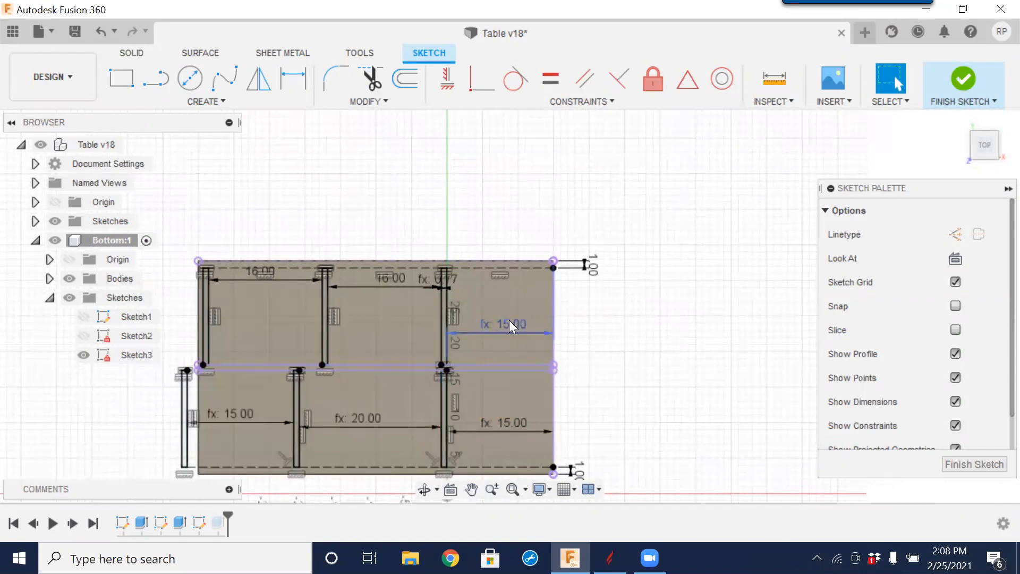
{"action": "left_click", "coordinate": [509, 320]}
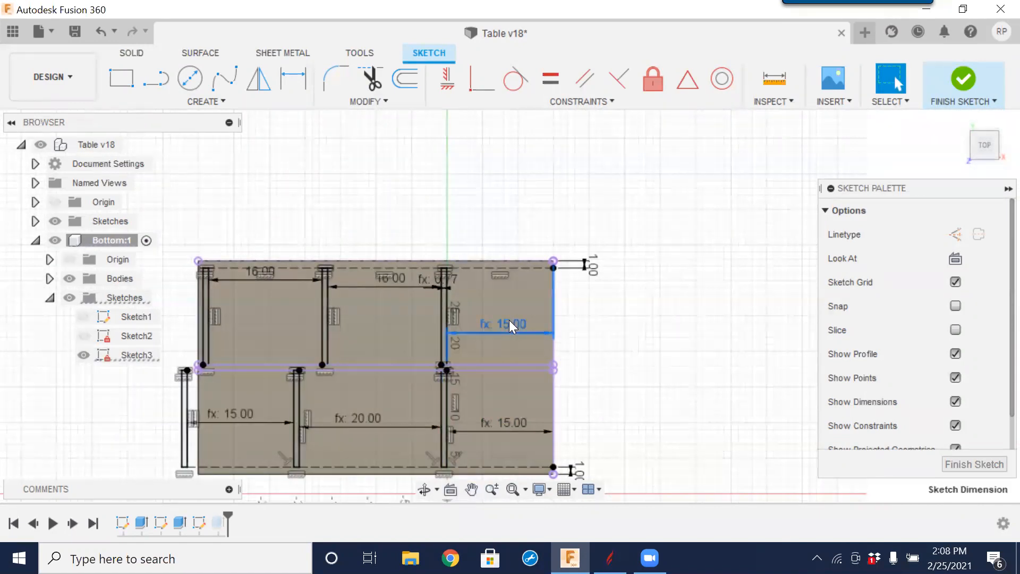
{"action": "double_click", "coordinate": [394, 281]}
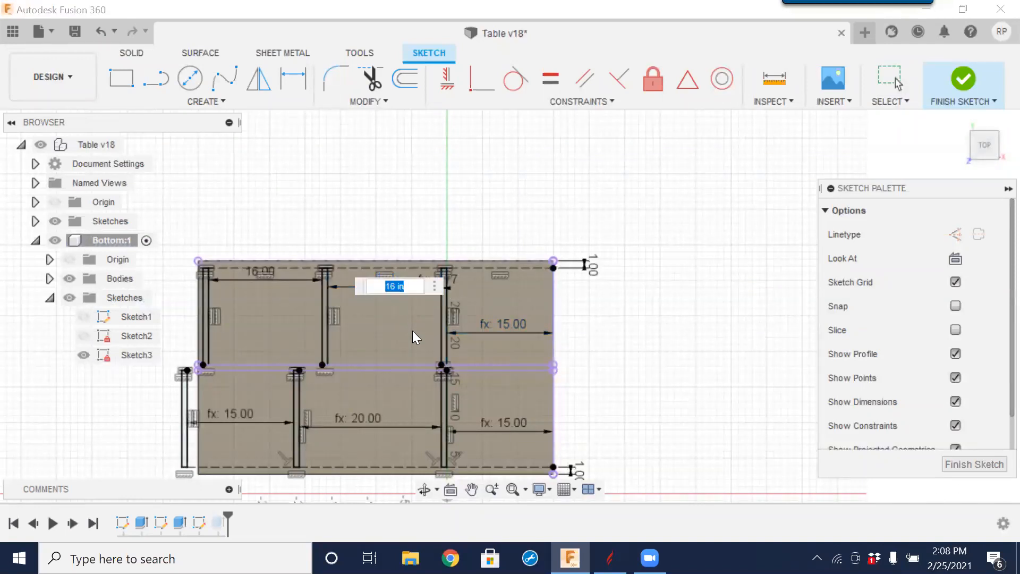
{"action": "type", "text": "b"}
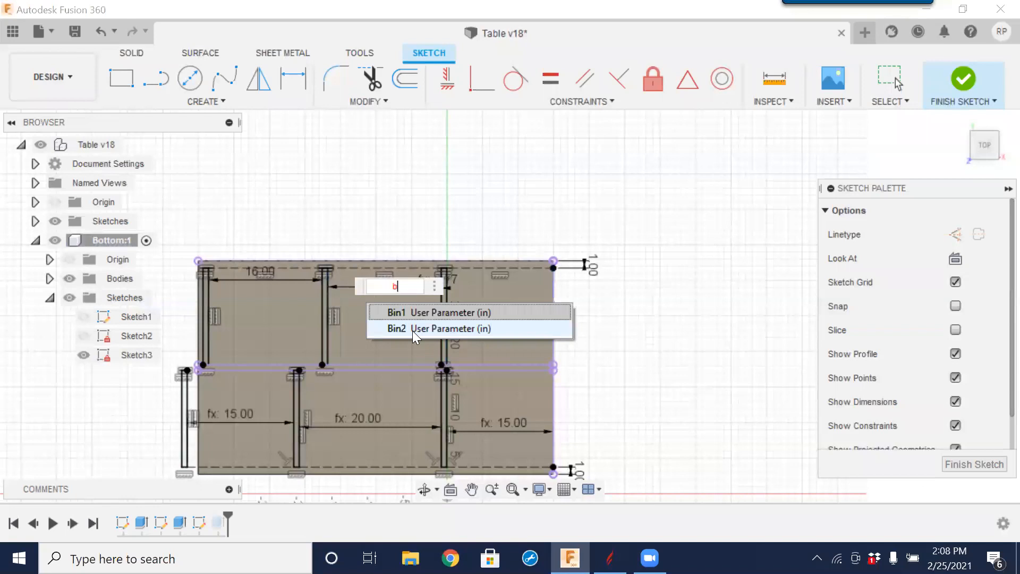
{"action": "left_click", "coordinate": [412, 328]}
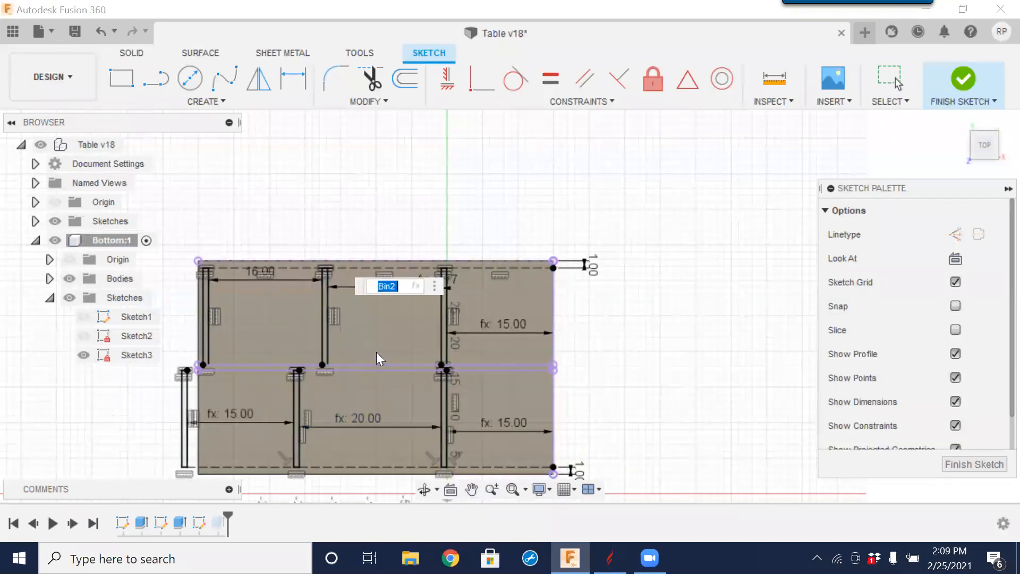
{"action": "key", "text": "Return"}
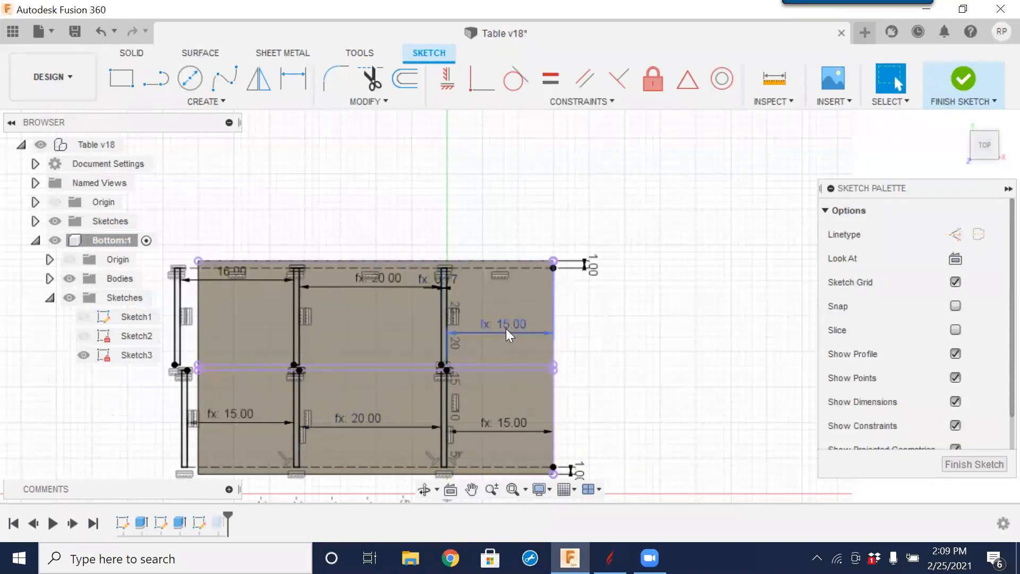
- Link the width dimension of the left bin in the back row to the Bin1 user parameter
{"action": "double_click", "coordinate": [234, 270]}
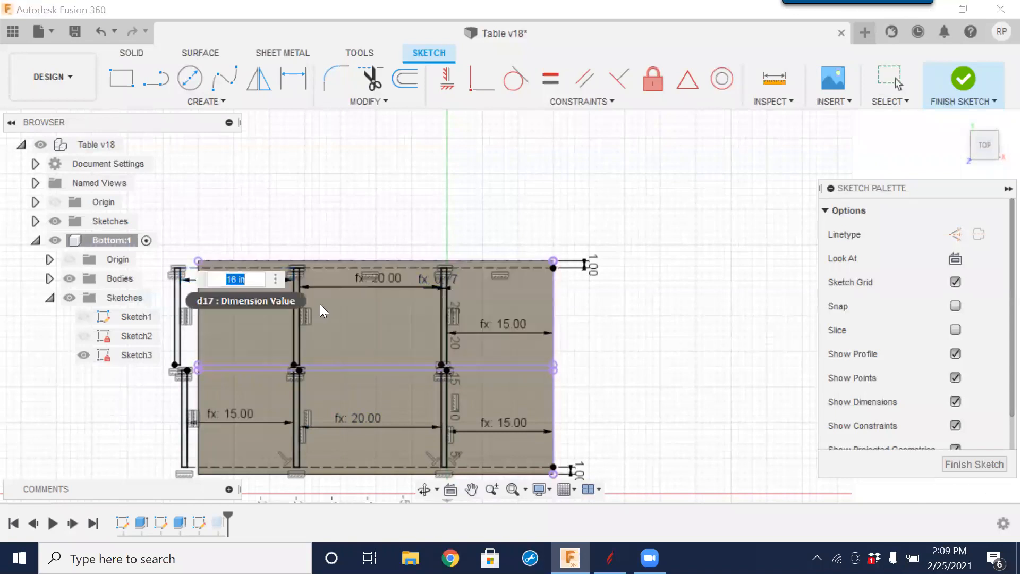
{"action": "type", "text": "bine"}
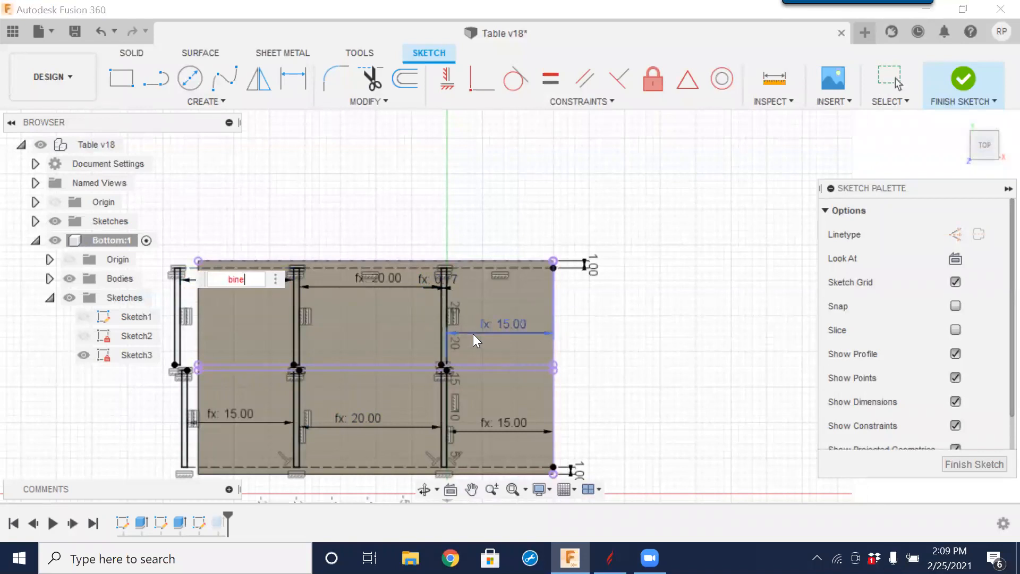
{"action": "key", "text": "BackSpace"}
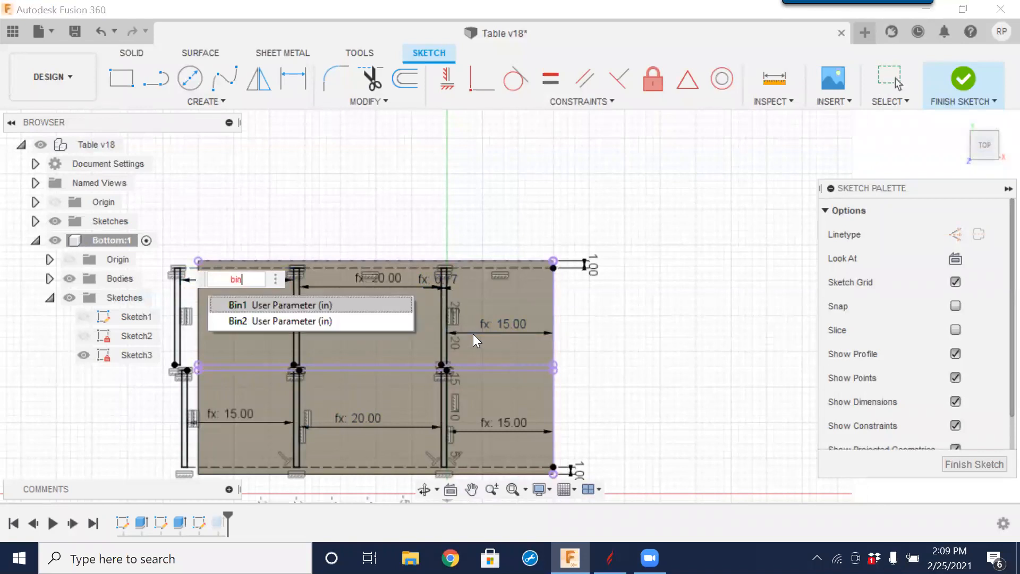
{"action": "left_click", "coordinate": [300, 305]}
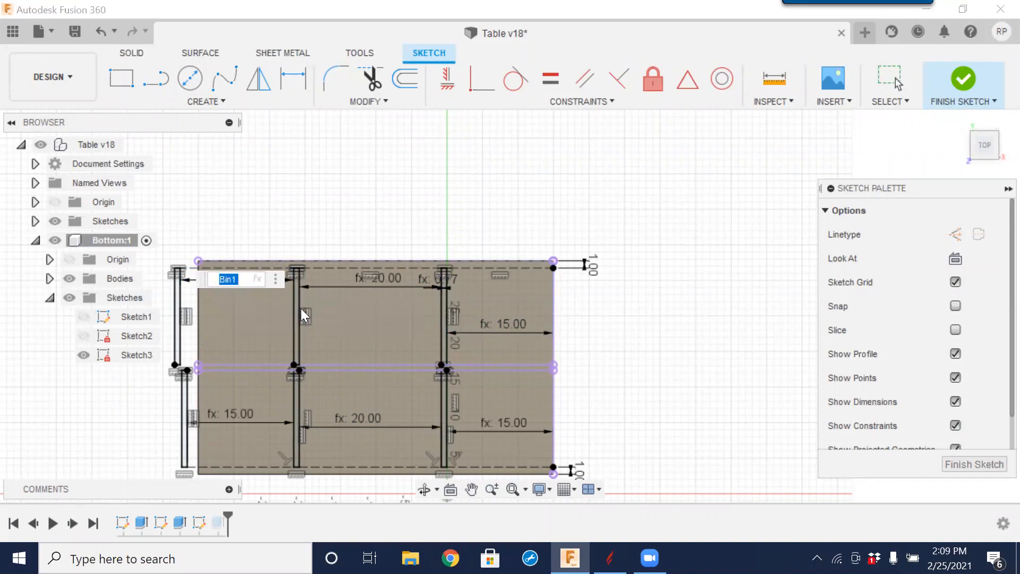
{"action": "key", "text": "Return"}
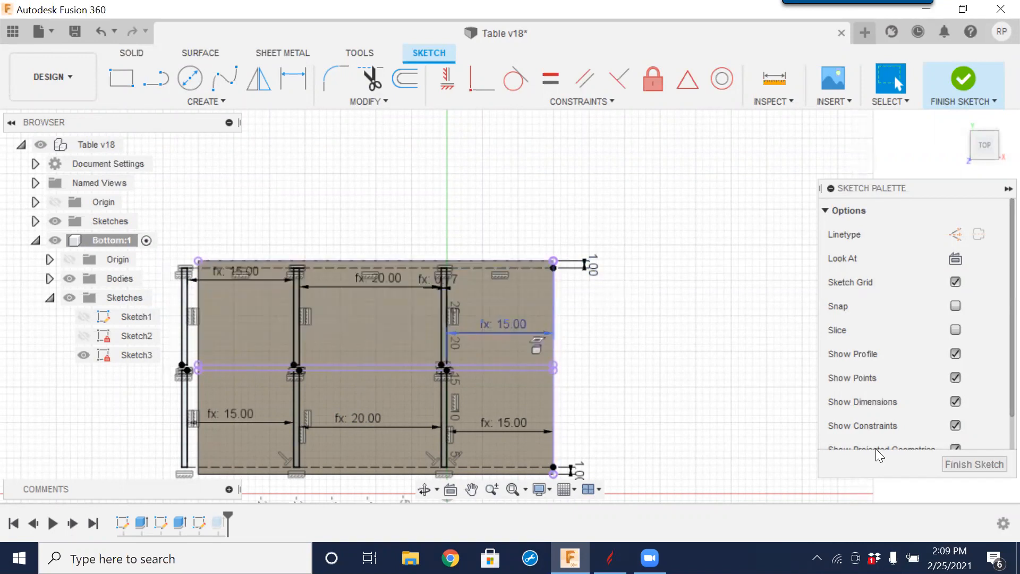
- Finish the partition sketch and activate the top-level Table assembly
{"action": "left_click", "coordinate": [986, 467]}
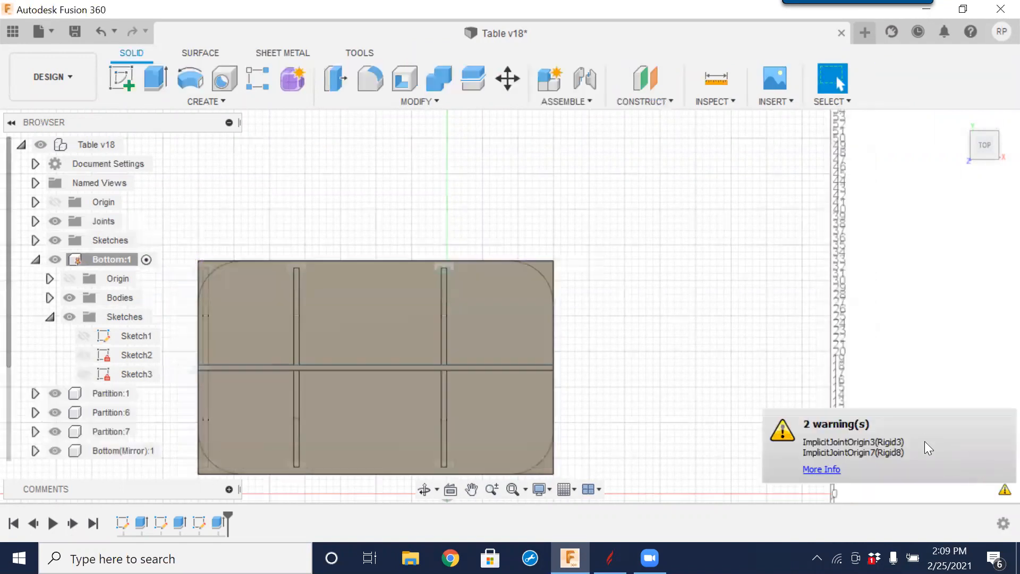
{"action": "middle_click_drag", "start_coordinate": [397, 438], "coordinate": [393, 319], "text": "shift"}
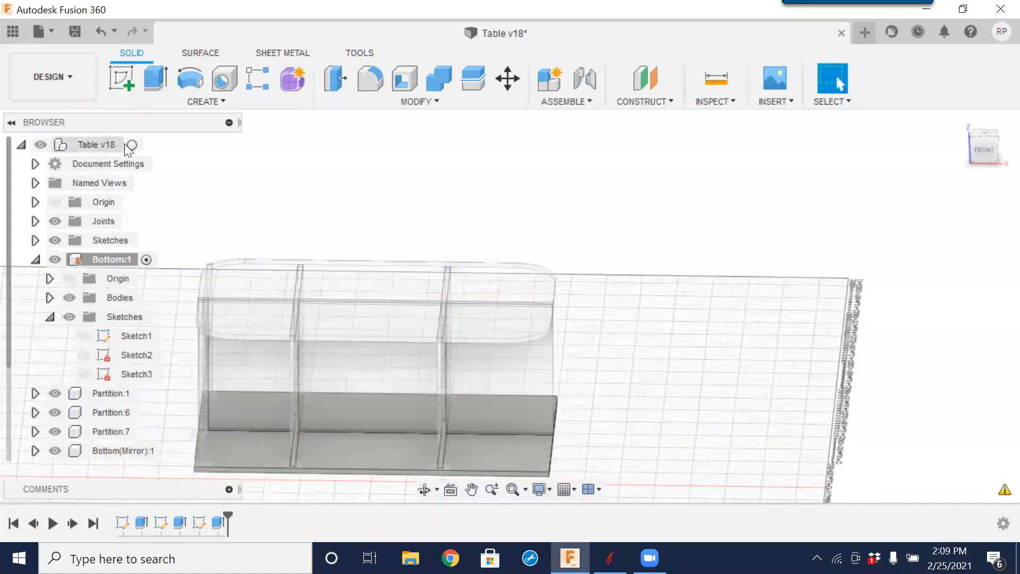
{"action": "left_click", "coordinate": [129, 144]}
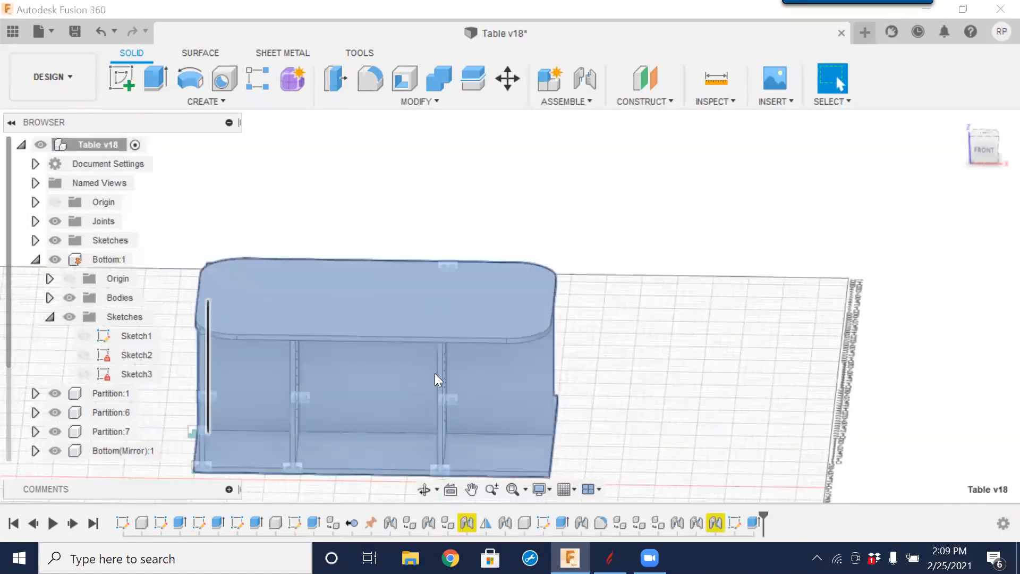
- Set the Bin2 user parameter to 10 in
{"action": "middle_click_drag", "start_coordinate": [401, 342], "coordinate": [474, 426], "text": "shift"}
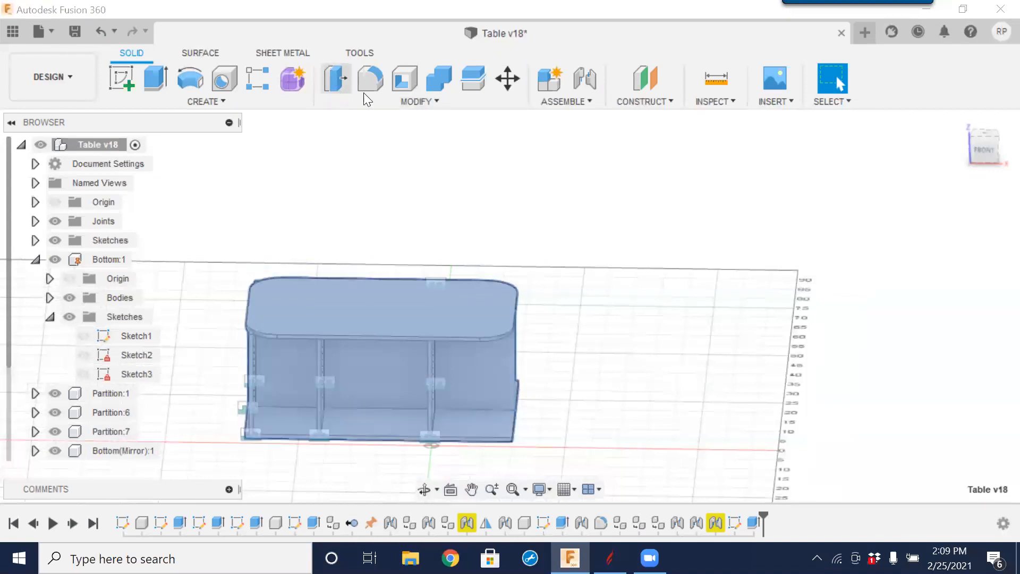
{"action": "left_click", "coordinate": [428, 103]}
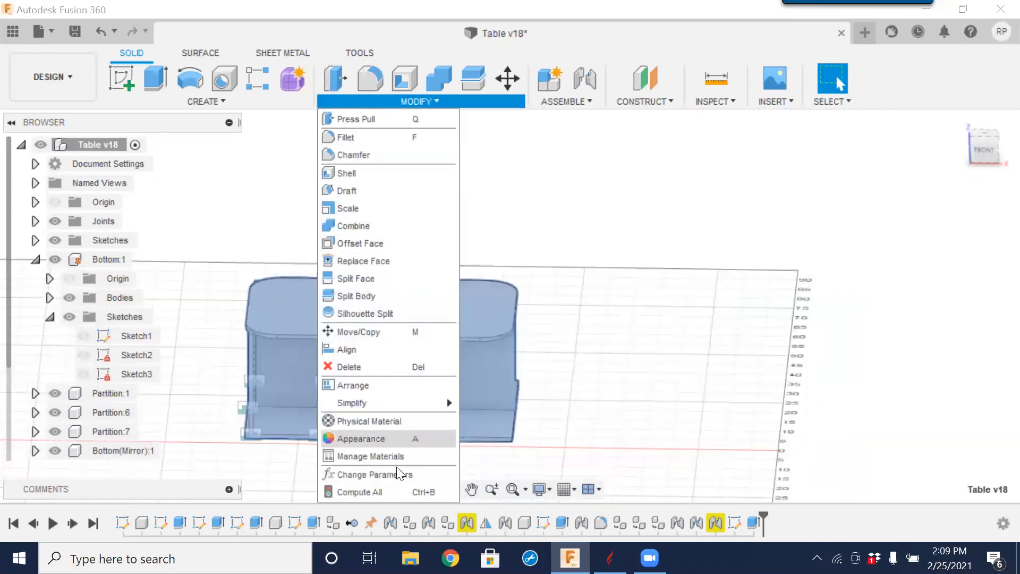
{"action": "left_click", "coordinate": [399, 475]}
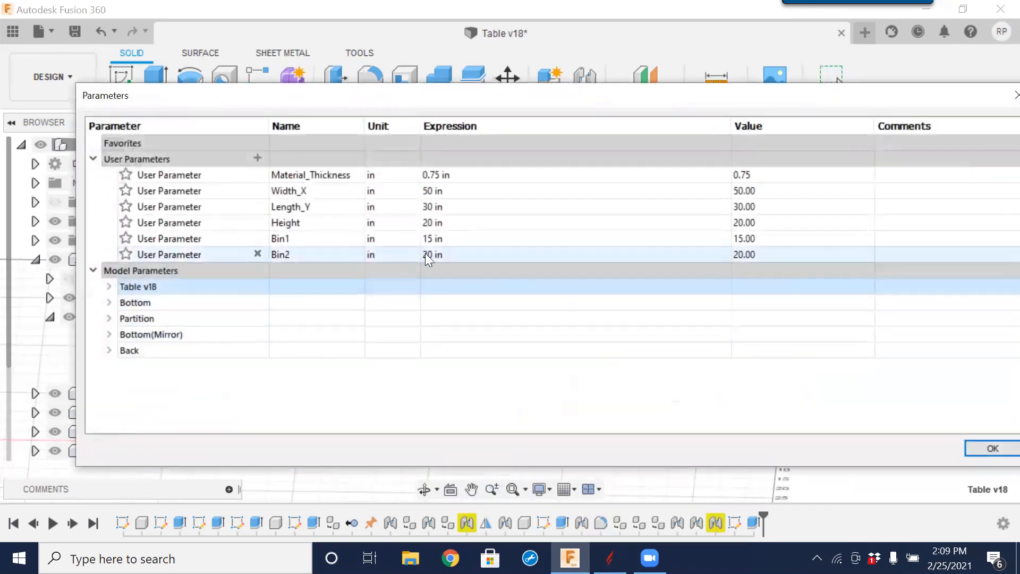
{"action": "left_click", "coordinate": [427, 254]}
{"action": "double_click", "coordinate": [428, 254]}
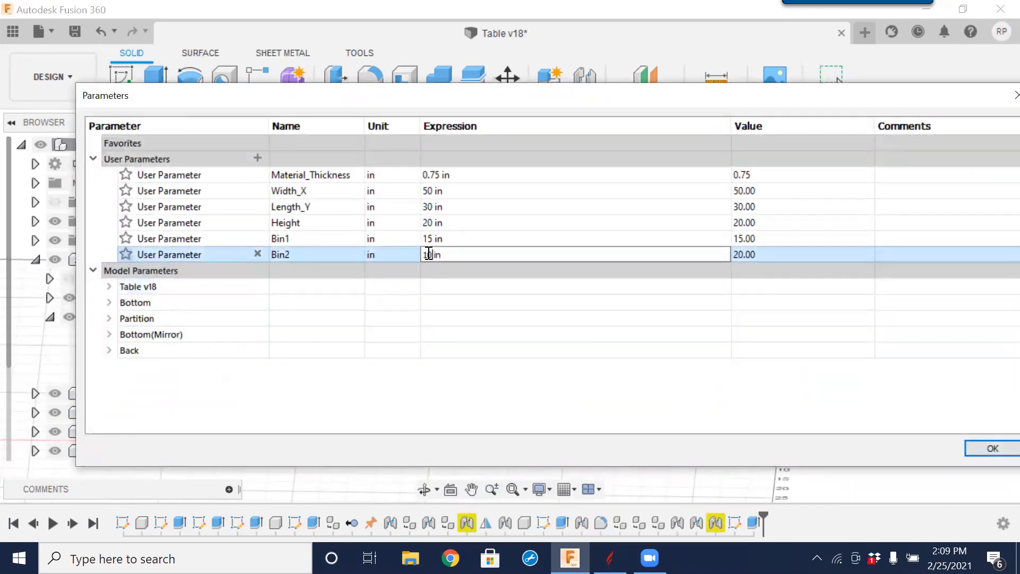
{"action": "type", "text": "10"}
{"action": "key", "text": "Return"}
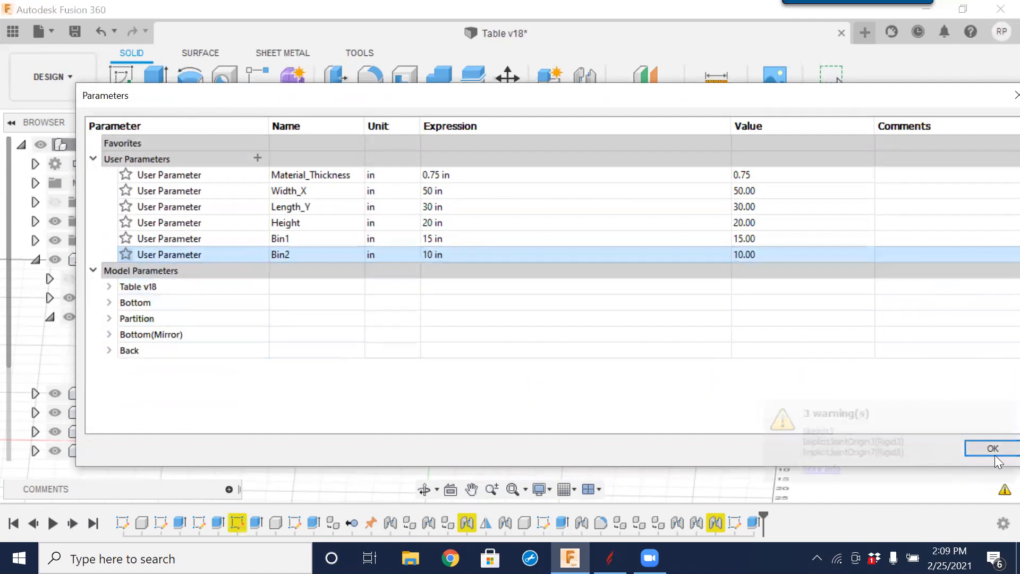
- Review the compute warnings for the sketch and joints, then close the parameters and inspect the table
{"action": "left_click", "coordinate": [992, 450]}
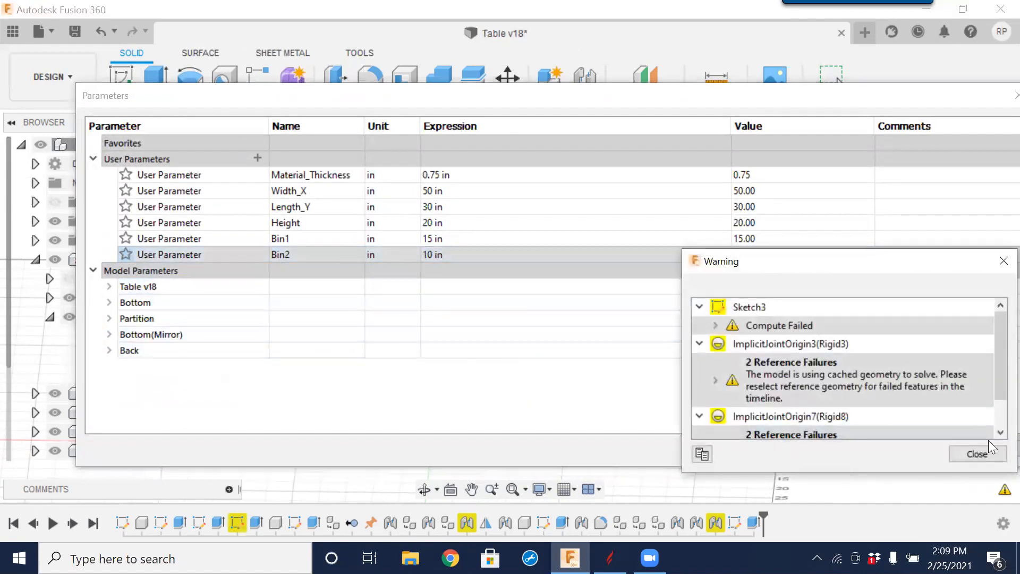
{"action": "left_click", "coordinate": [979, 455]}
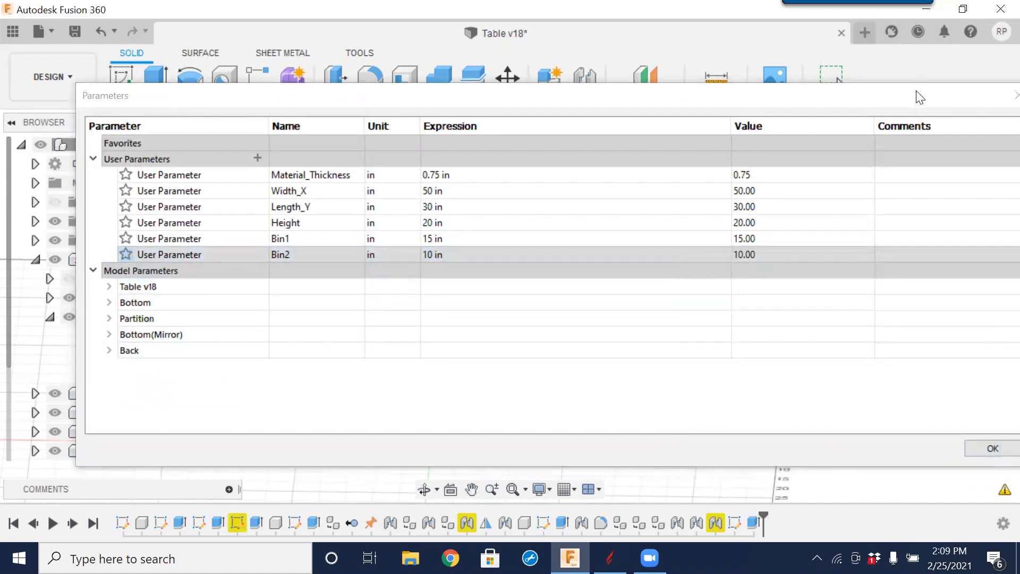
{"action": "left_click_drag", "start_coordinate": [802, 107], "coordinate": [689, 118]}
{"action": "left_click", "coordinate": [907, 107]}
{"action": "scroll", "coordinate": [288, 376], "scroll_direction": "down", "scroll_amount": 1}
{"action": "scroll", "coordinate": [288, 376], "scroll_direction": "down", "scroll_amount": 1}
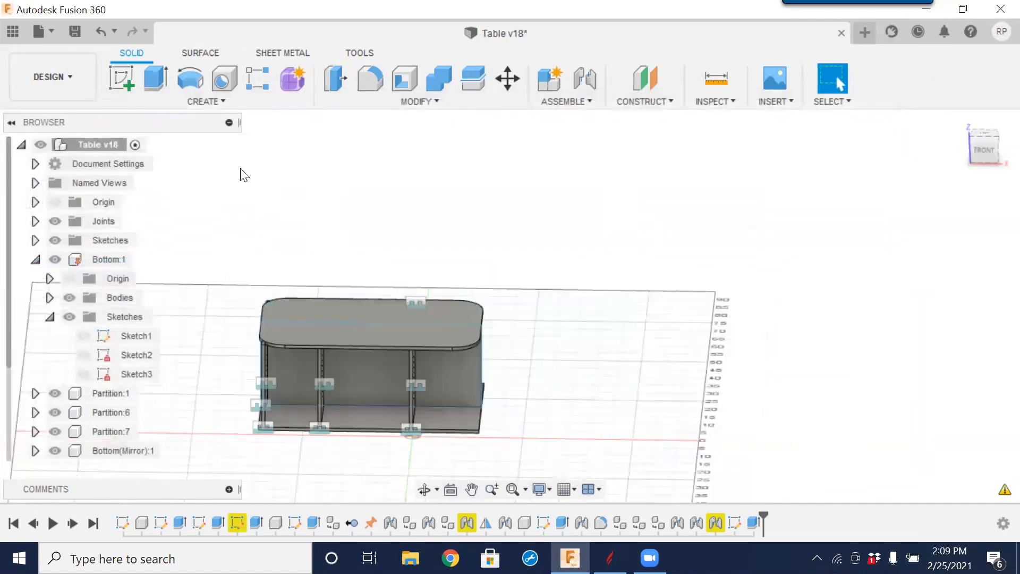
- Set the Width_X user parameter to 80 in and apply it to the table
{"action": "left_click", "coordinate": [431, 100]}
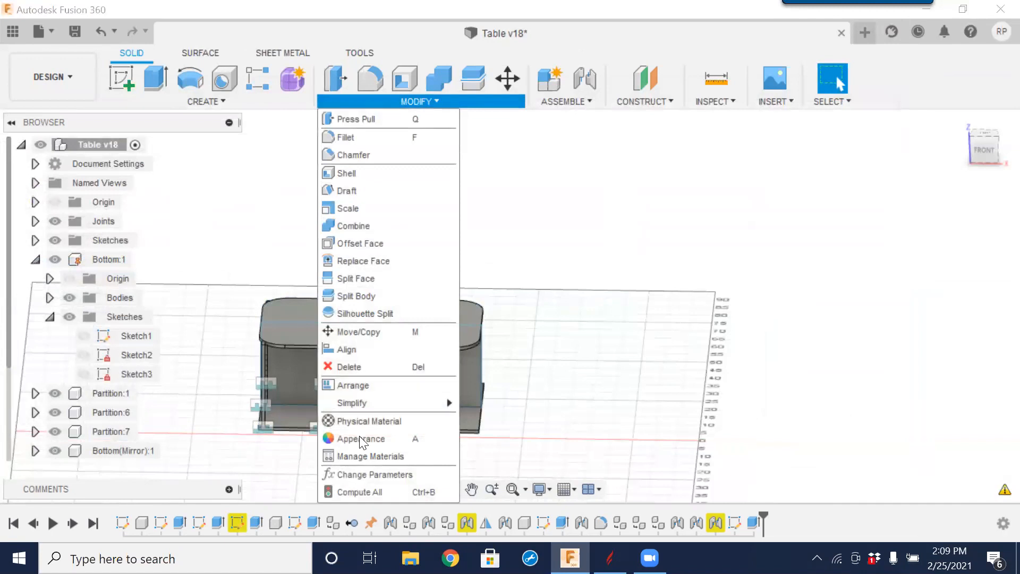
{"action": "left_click", "coordinate": [373, 474]}
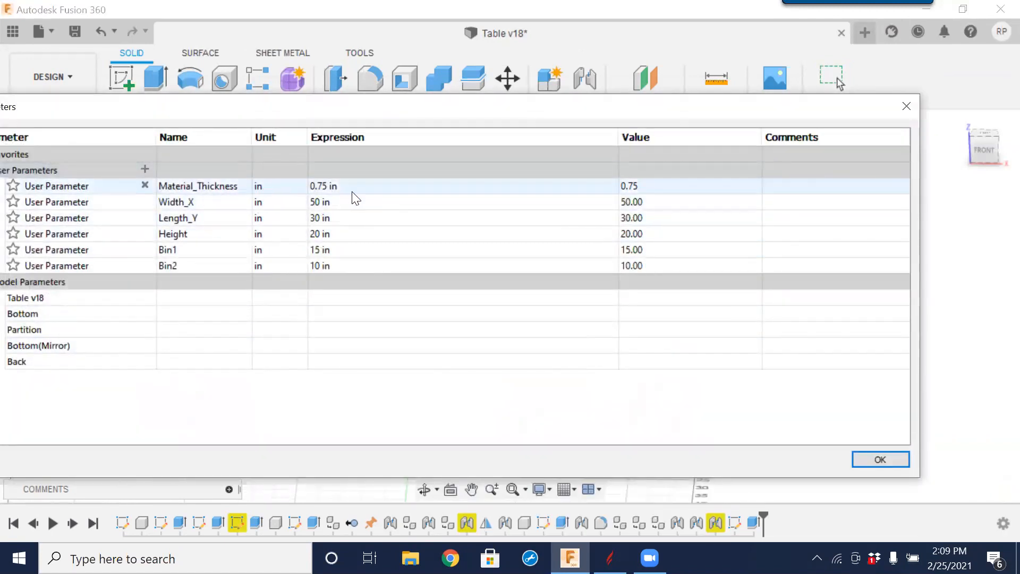
{"action": "left_click", "coordinate": [337, 204]}
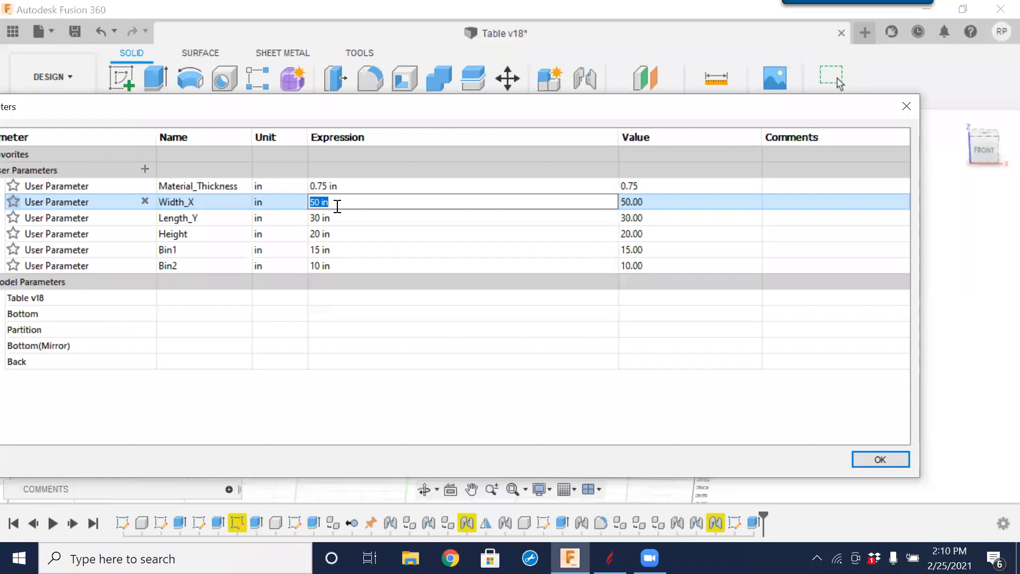
{"action": "type", "text": "80"}
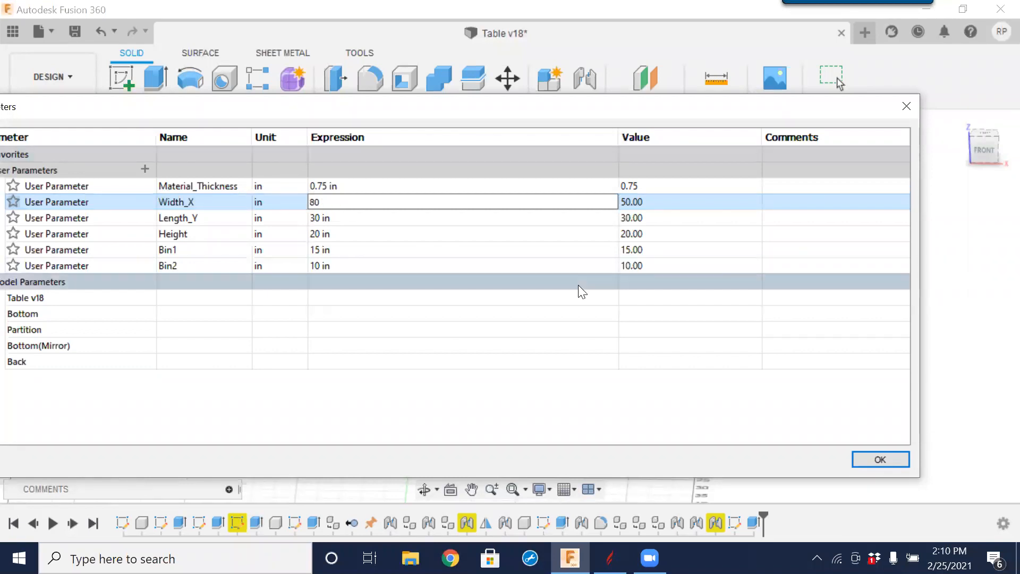
{"action": "left_click", "coordinate": [867, 460]}
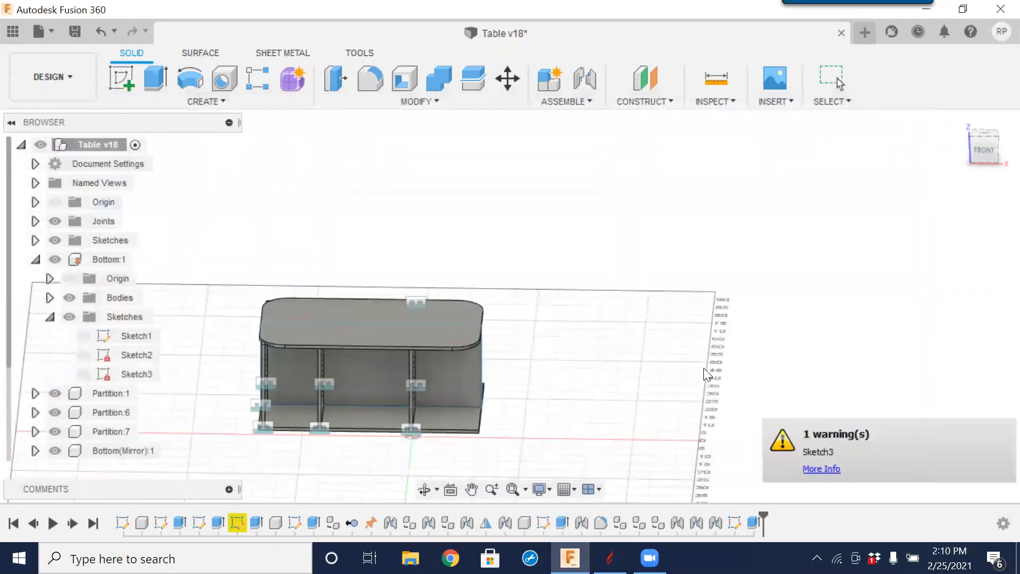
- Set the Bin2 user parameter to 20 in and apply it to the widened table
{"action": "middle_click_drag", "start_coordinate": [490, 382], "coordinate": [662, 303]}
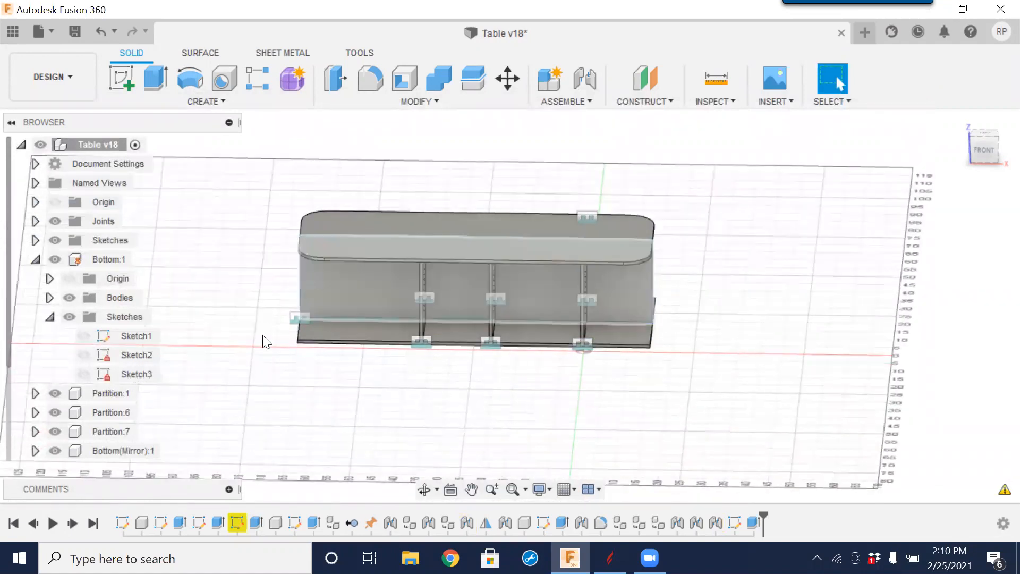
{"action": "middle_click_drag", "start_coordinate": [394, 382], "coordinate": [467, 278], "text": "shift"}
{"action": "left_click", "coordinate": [430, 98]}
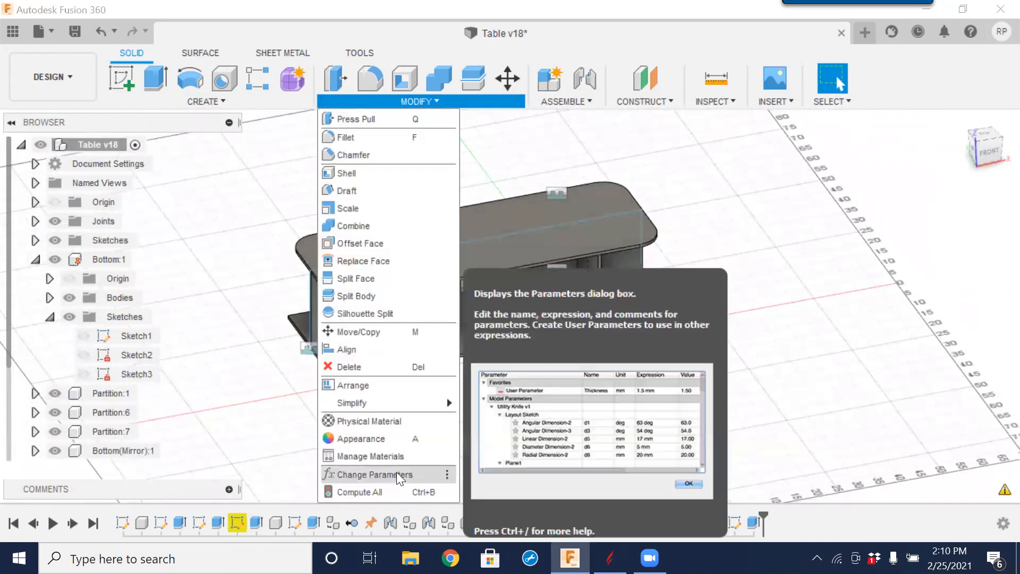
{"action": "left_click", "coordinate": [397, 473]}
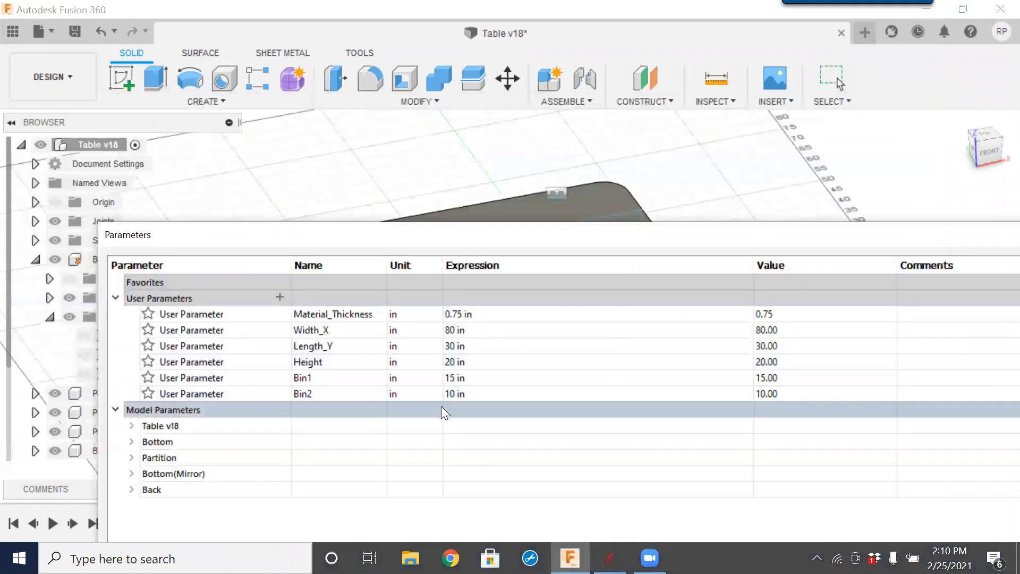
{"action": "double_click", "coordinate": [458, 393]}
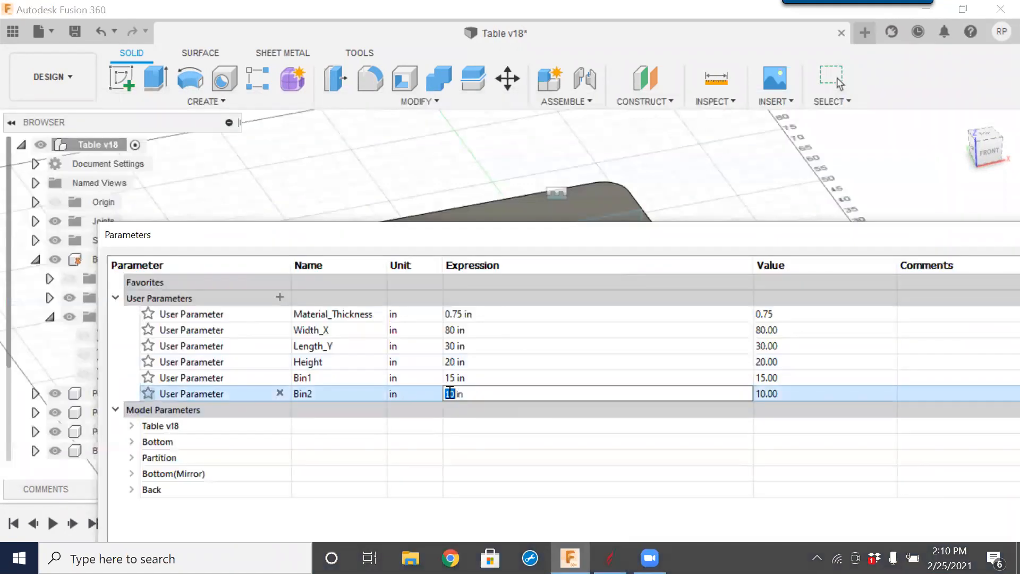
{"action": "type", "text": "20"}
{"action": "key", "text": "Return"}
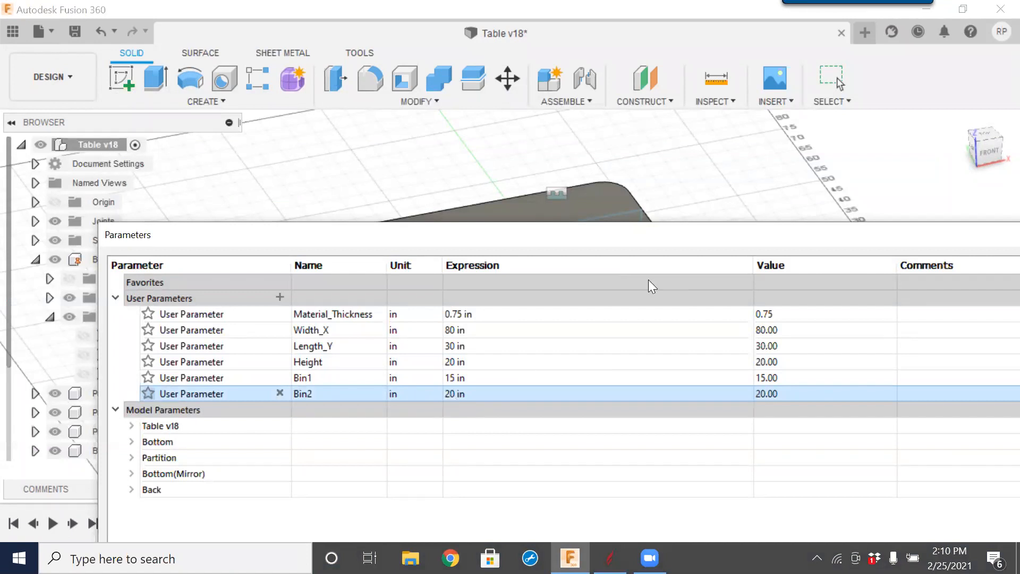
{"action": "left_click_drag", "start_coordinate": [655, 229], "coordinate": [542, 105]}
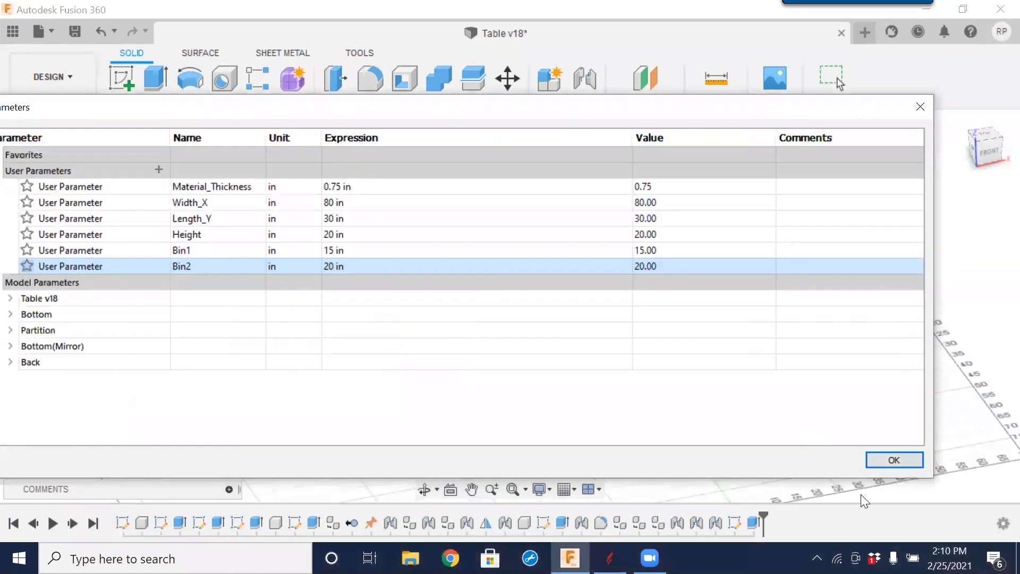
{"action": "left_click", "coordinate": [878, 455]}
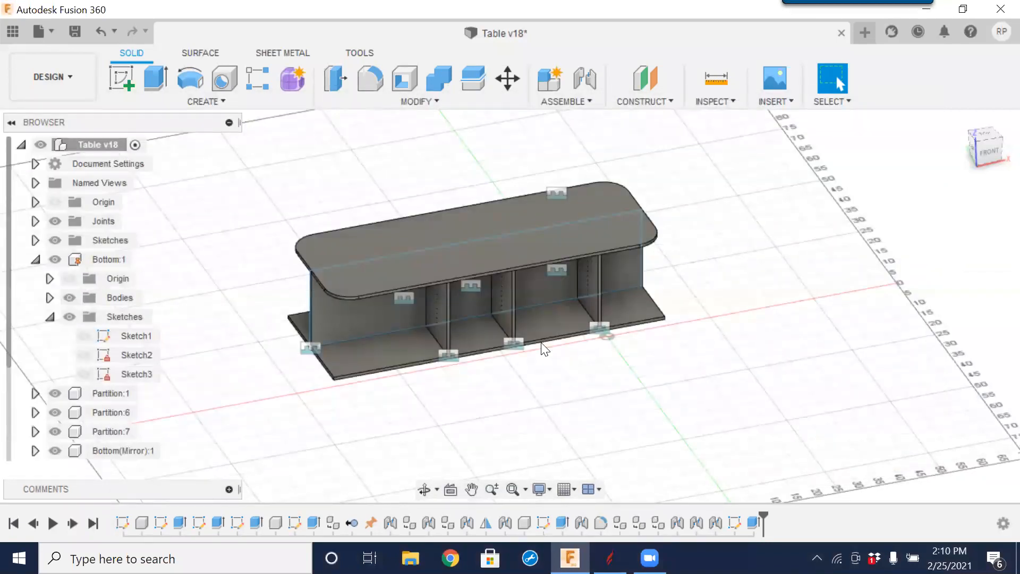
- Set the Bin1 user parameter to 10 in and review the details of the resulting Sketch3 warning
{"action": "middle_click_drag", "start_coordinate": [361, 358], "coordinate": [372, 239], "text": "shift"}
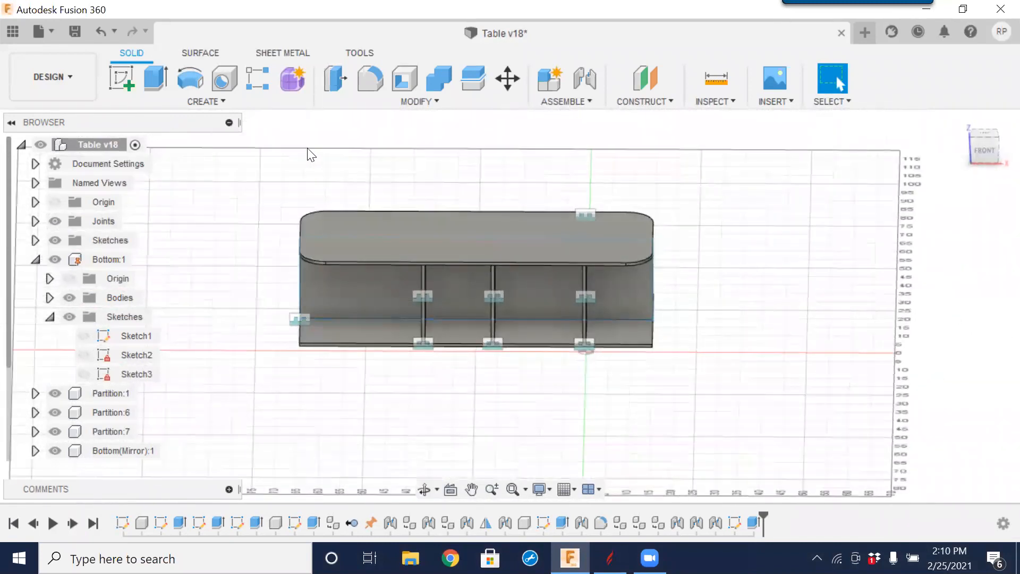
{"action": "left_click", "coordinate": [428, 102]}
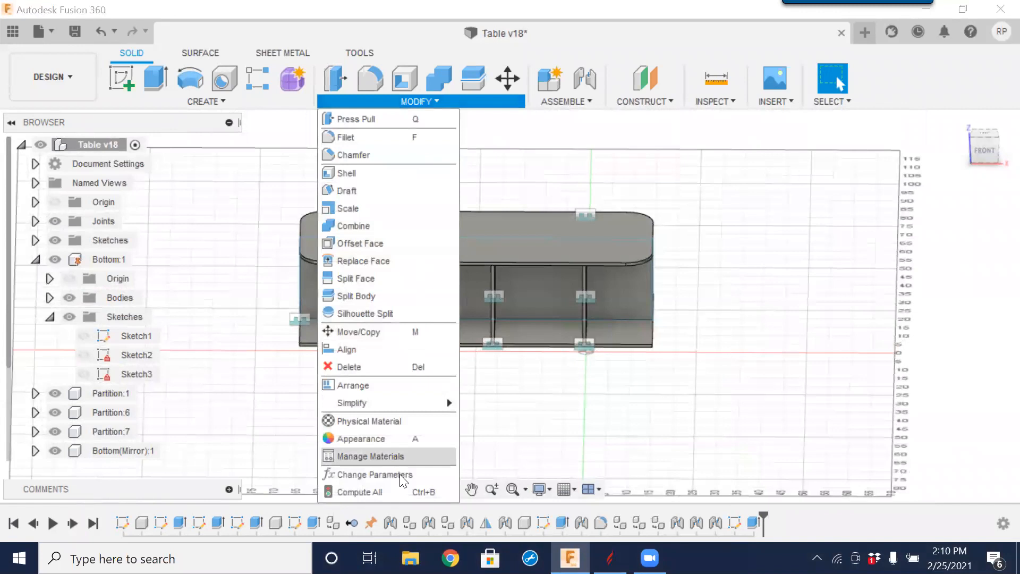
{"action": "left_click", "coordinate": [400, 472]}
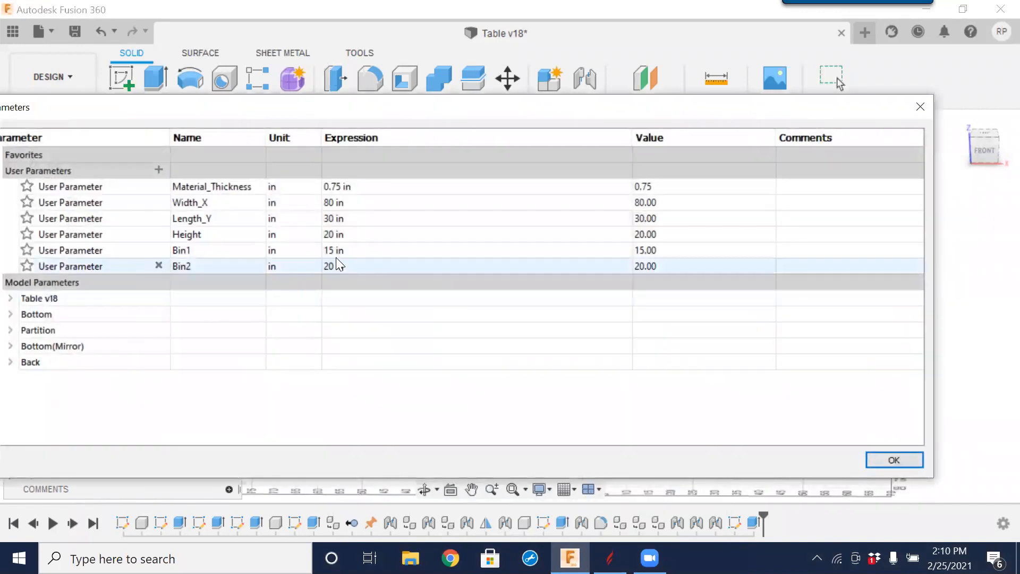
{"action": "left_click", "coordinate": [335, 252]}
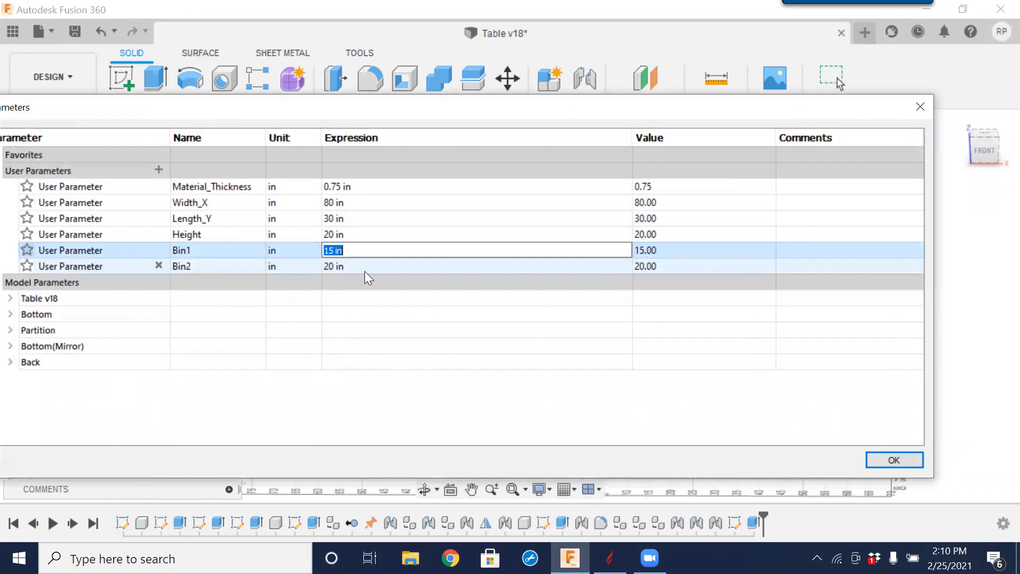
{"action": "type", "text": "10"}
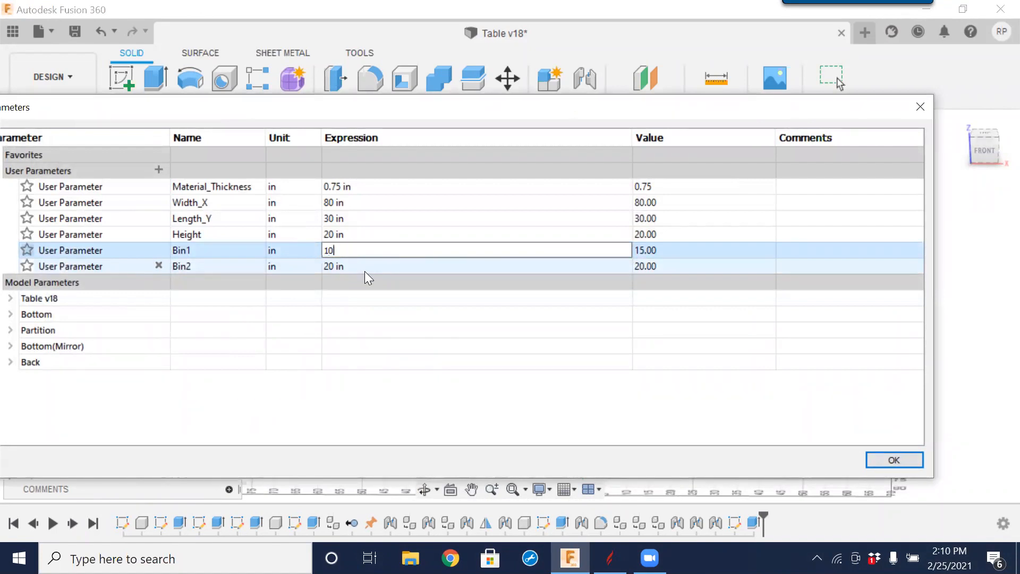
{"action": "key", "text": "Return"}
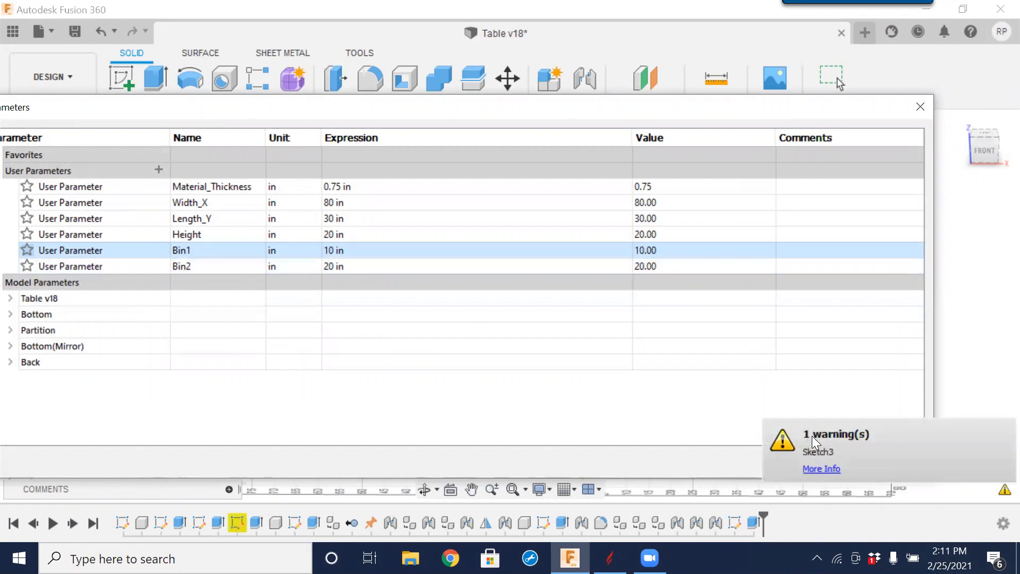
{"action": "left_click", "coordinate": [822, 468]}
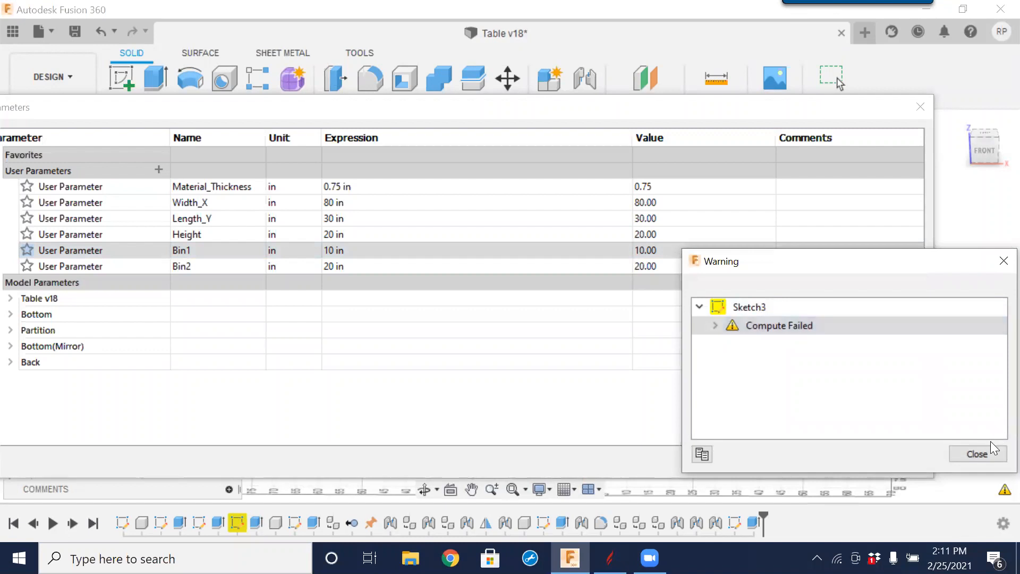
{"action": "left_click", "coordinate": [984, 454]}
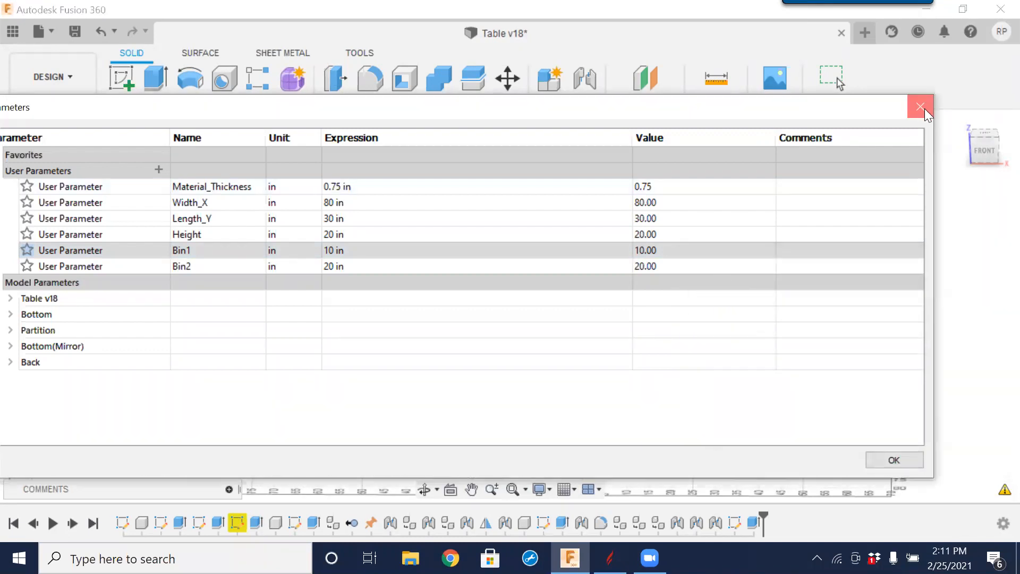
{"action": "left_click", "coordinate": [921, 107]}
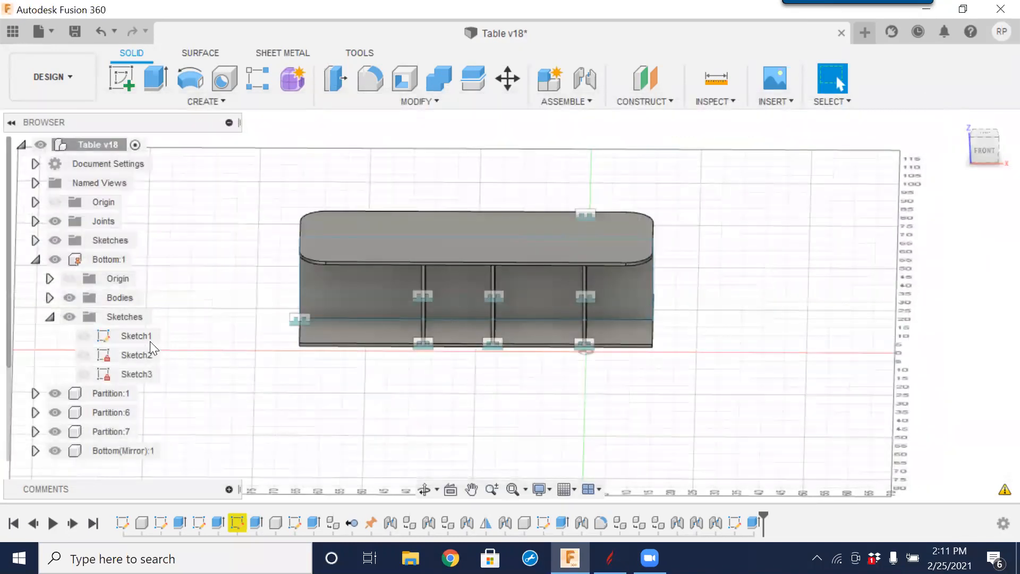
- Activate the Bottom component, open Sketch3 for editing and try to reapply Bin1 to the right bin's width dimension in the front row
{"action": "left_click", "coordinate": [141, 373]}
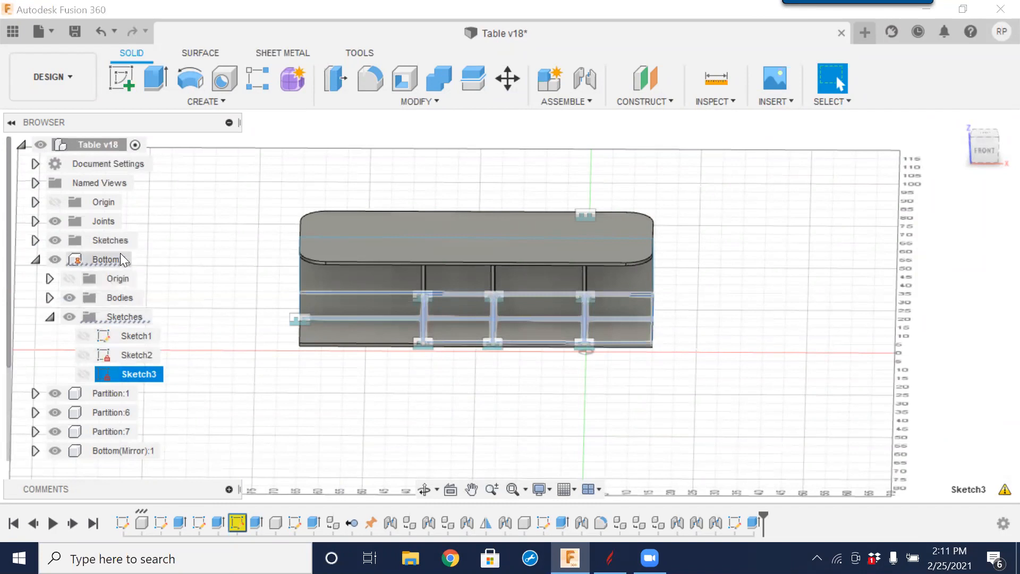
{"action": "left_click", "coordinate": [140, 261]}
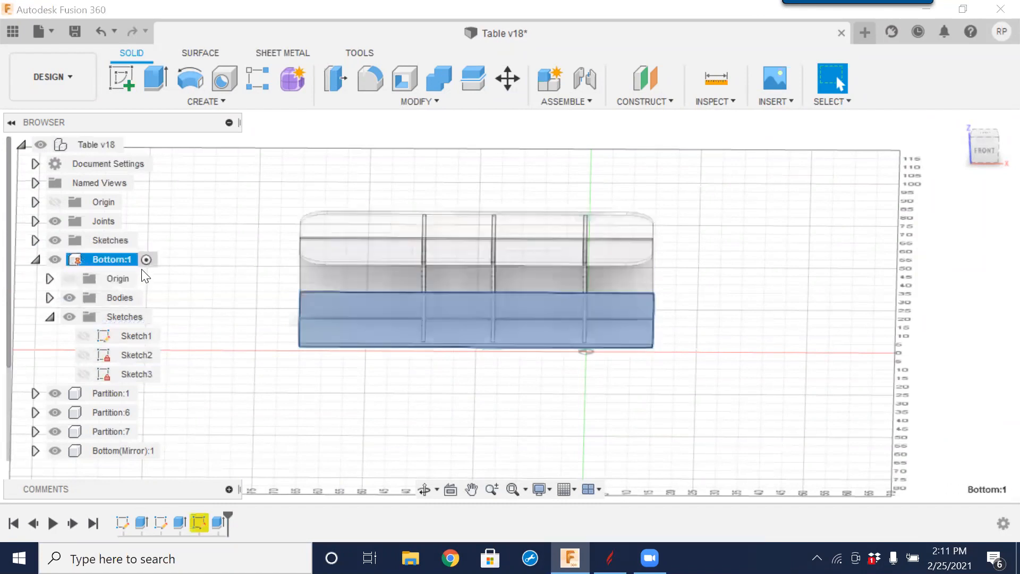
{"action": "right_click", "coordinate": [134, 377]}
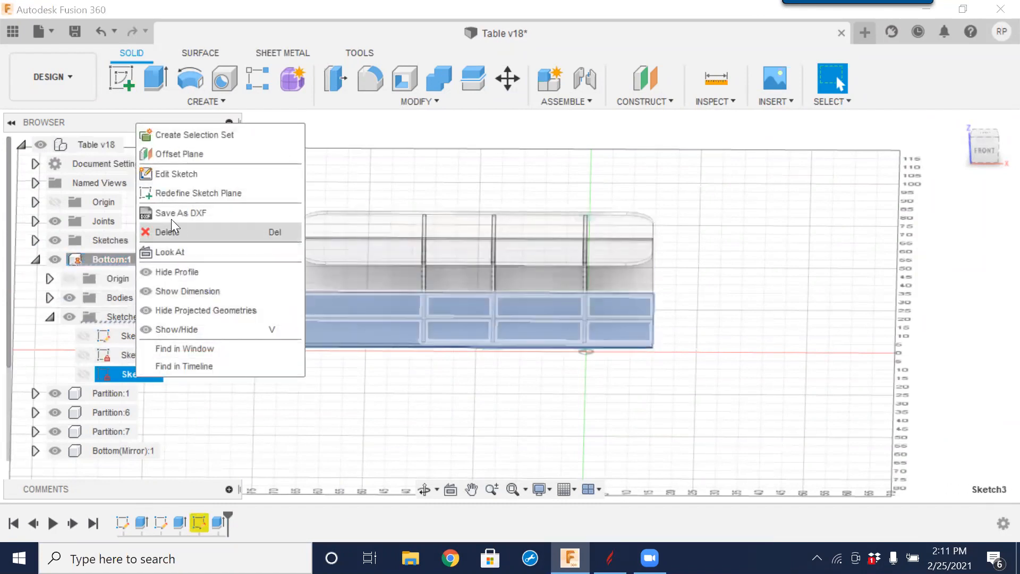
{"action": "left_click", "coordinate": [174, 175]}
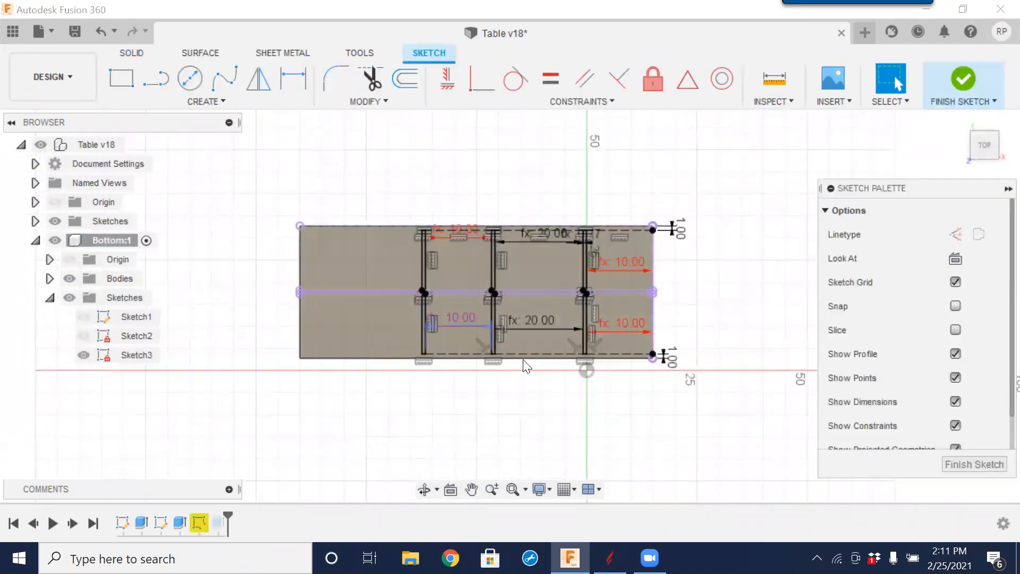
{"action": "double_click", "coordinate": [623, 323]}
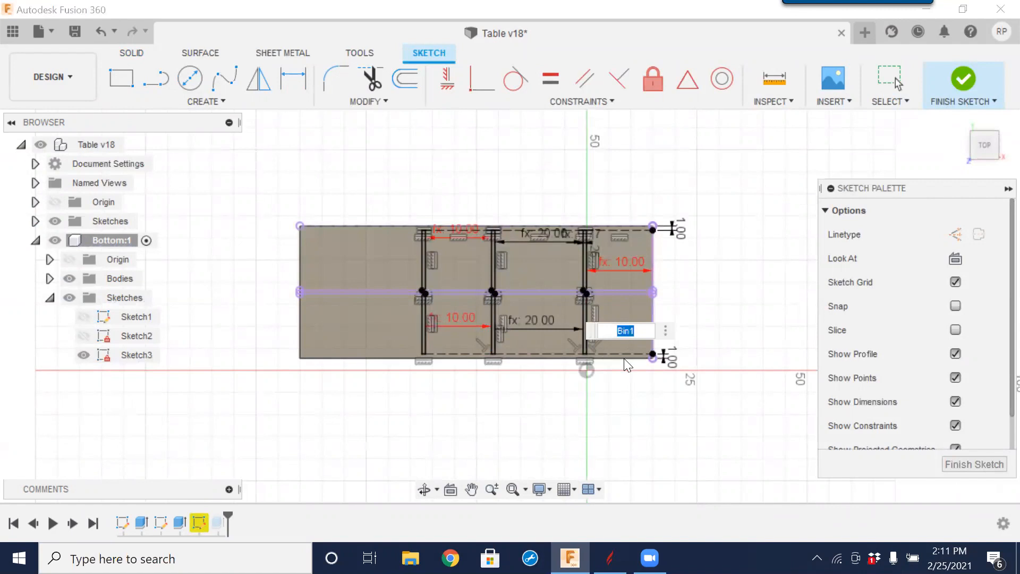
{"action": "key", "text": "Return"}
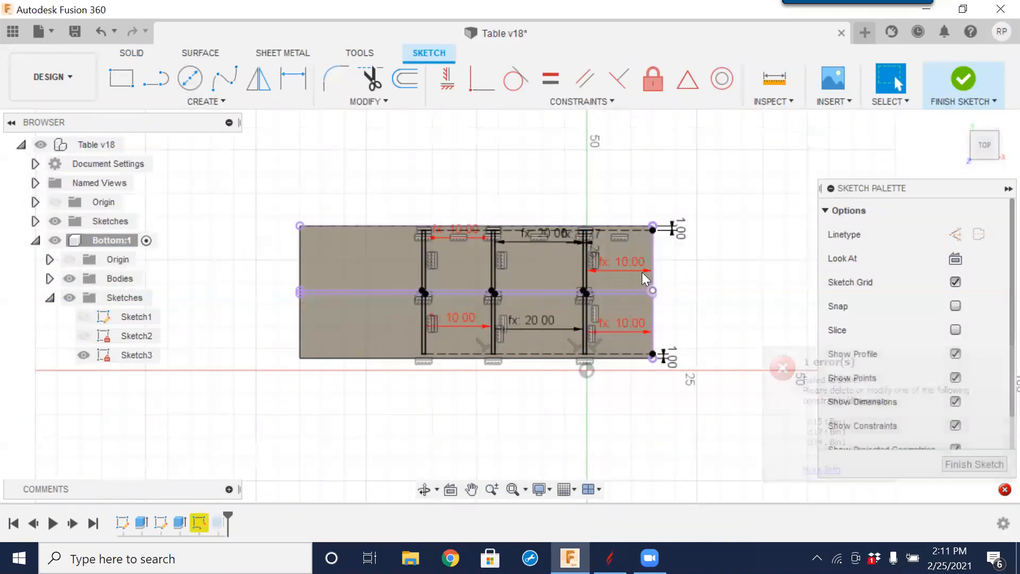
- Delete the right and left bins' width dimensions in both partition rows of Sketch3, including the leftover 10.00 dimension in the upper row
{"action": "left_click", "coordinate": [629, 262]}
{"action": "key", "text": "Delete"}
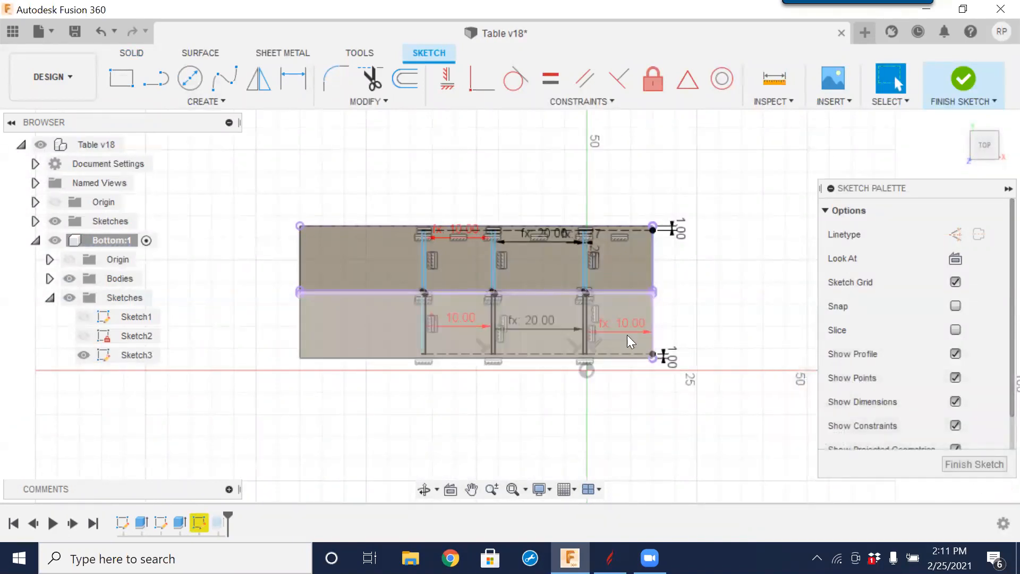
{"action": "left_click", "coordinate": [619, 326]}
{"action": "key", "text": "Delete"}
{"action": "left_click", "coordinate": [455, 317]}
{"action": "key", "text": "Delete"}
{"action": "left_click", "coordinate": [463, 229]}
{"action": "key", "text": "Delete"}
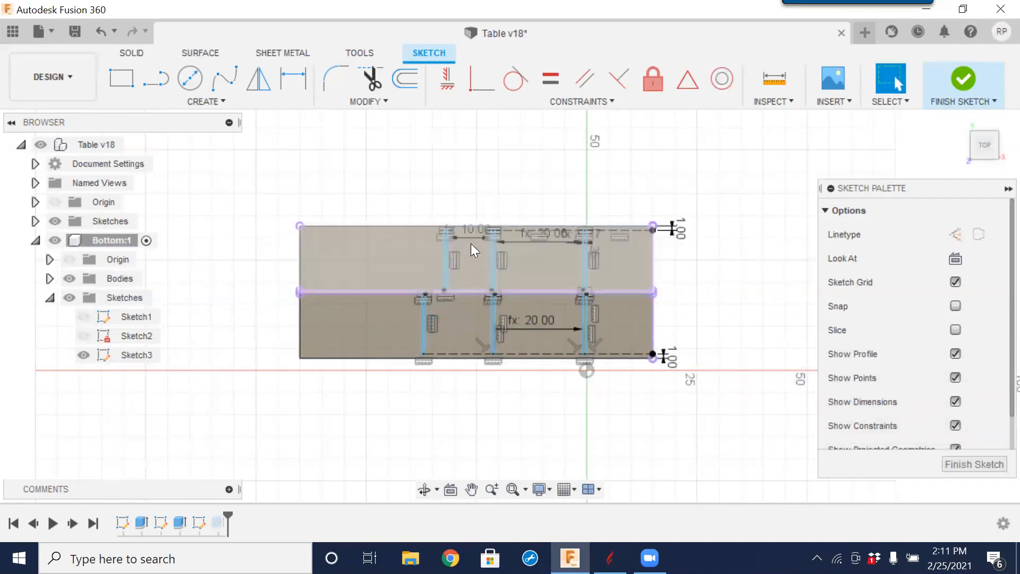
{"action": "left_click", "coordinate": [475, 231]}
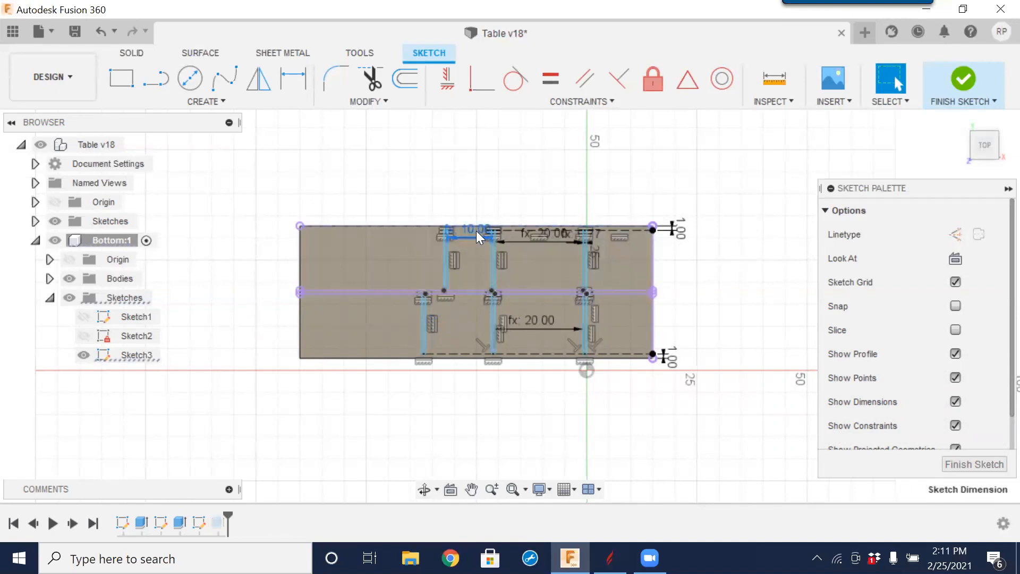
{"action": "key", "text": "Delete"}
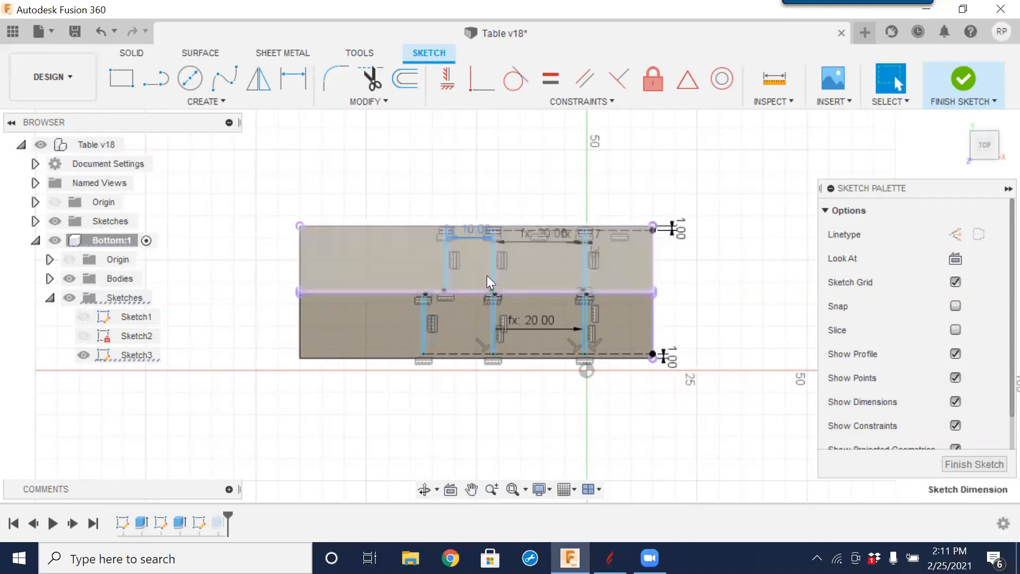
- Dimension the upper row's right bin from the rightmost partition to the table's right edge, driven by the Bin1 parameter
{"action": "middle_click_drag", "start_coordinate": [462, 258], "coordinate": [396, 238]}
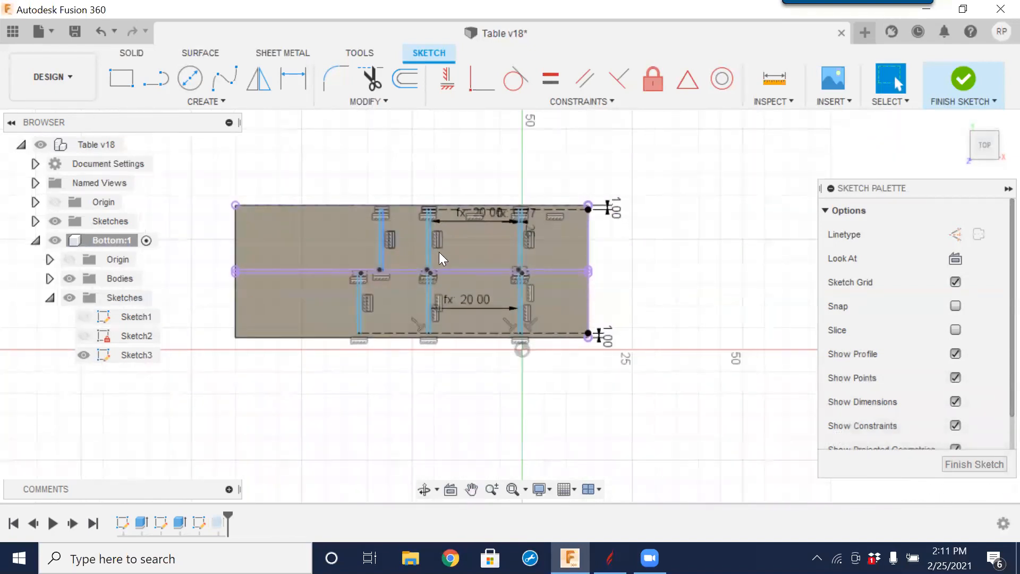
{"action": "scroll", "coordinate": [473, 270], "scroll_direction": "up", "scroll_amount": 4}
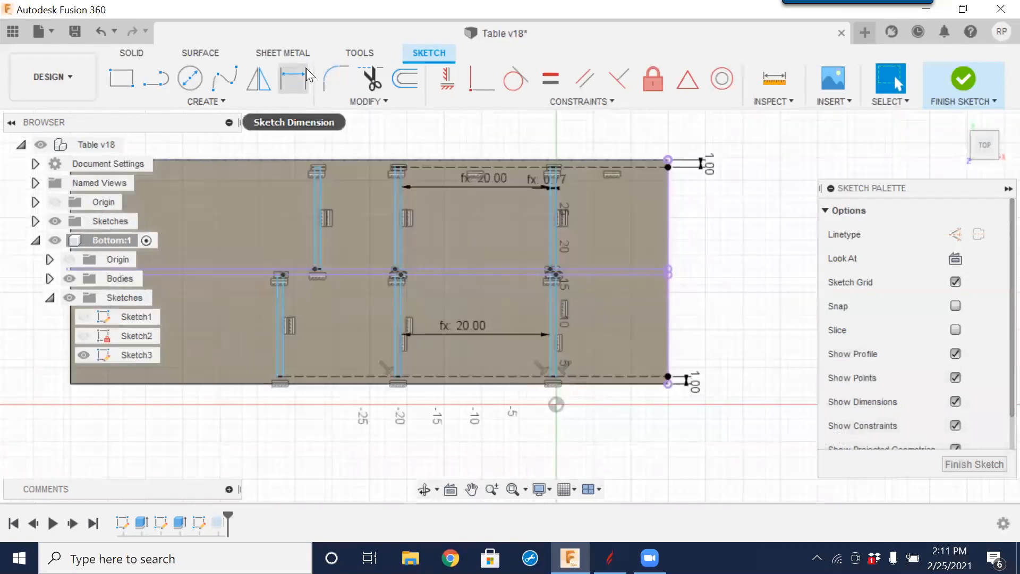
{"action": "left_click", "coordinate": [303, 78]}
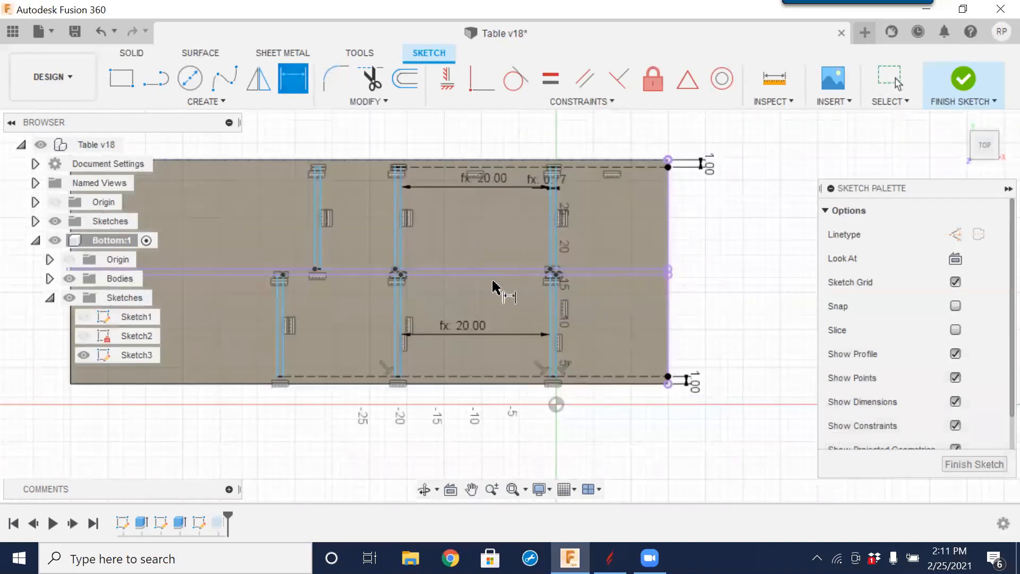
{"action": "left_click", "coordinate": [557, 244]}
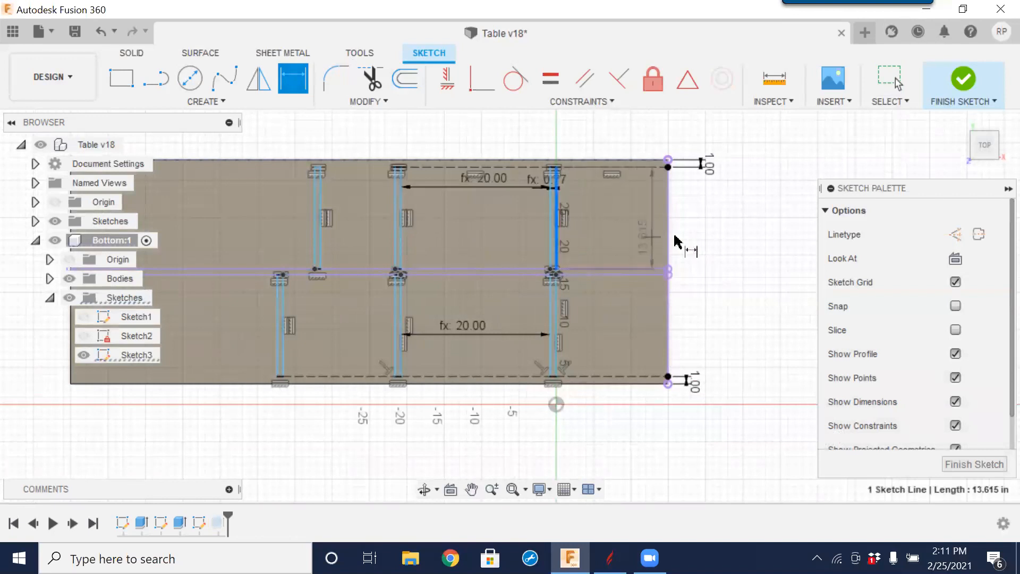
{"action": "left_click", "coordinate": [668, 242]}
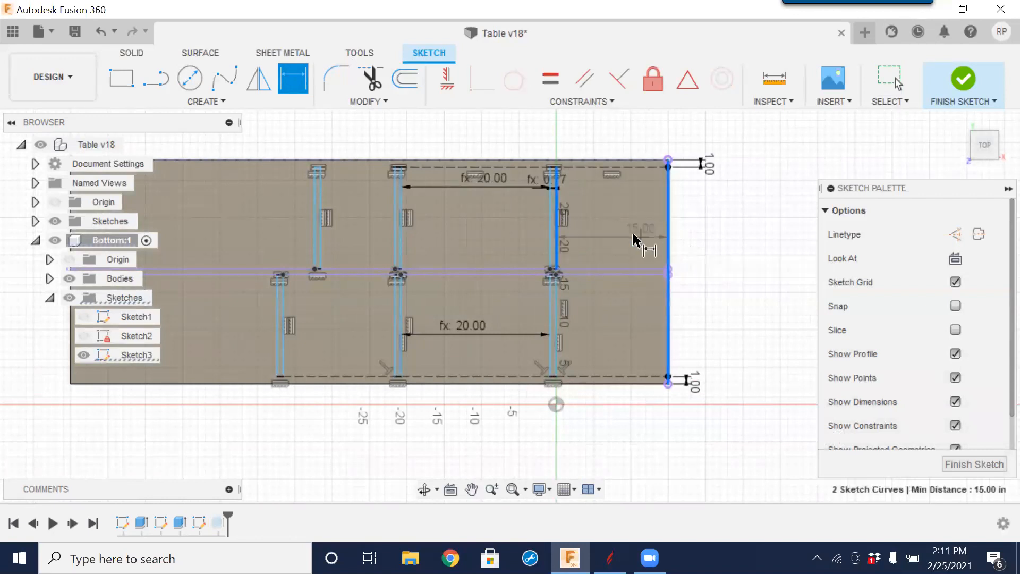
{"action": "left_click", "coordinate": [615, 234]}
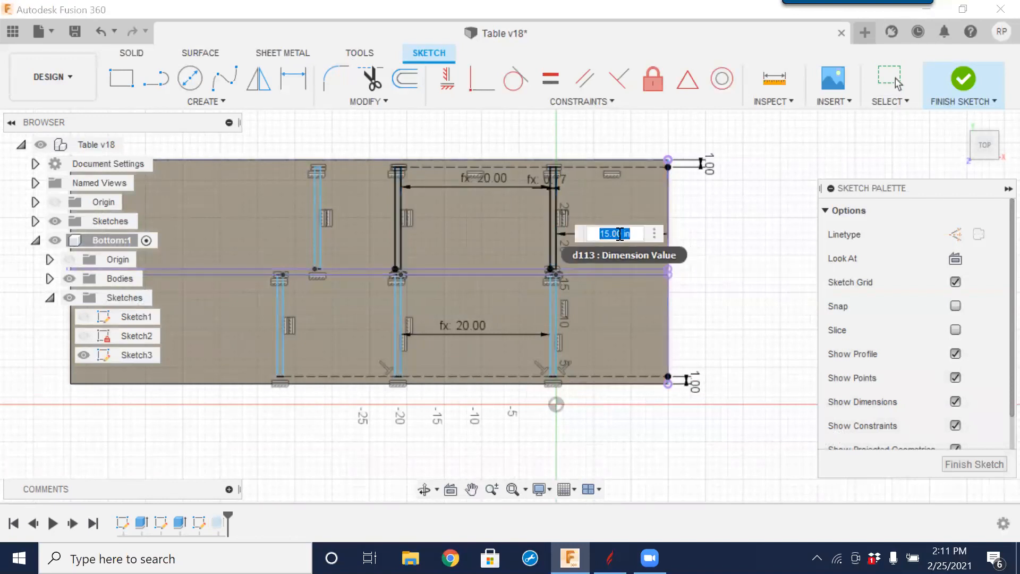
{"action": "type", "text": "bin"}
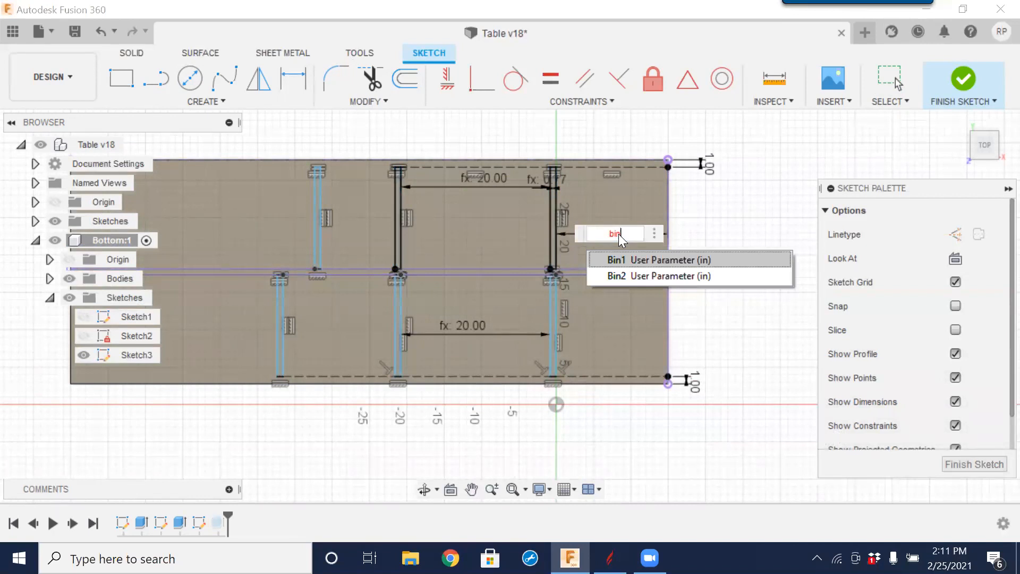
{"action": "left_click", "coordinate": [636, 258]}
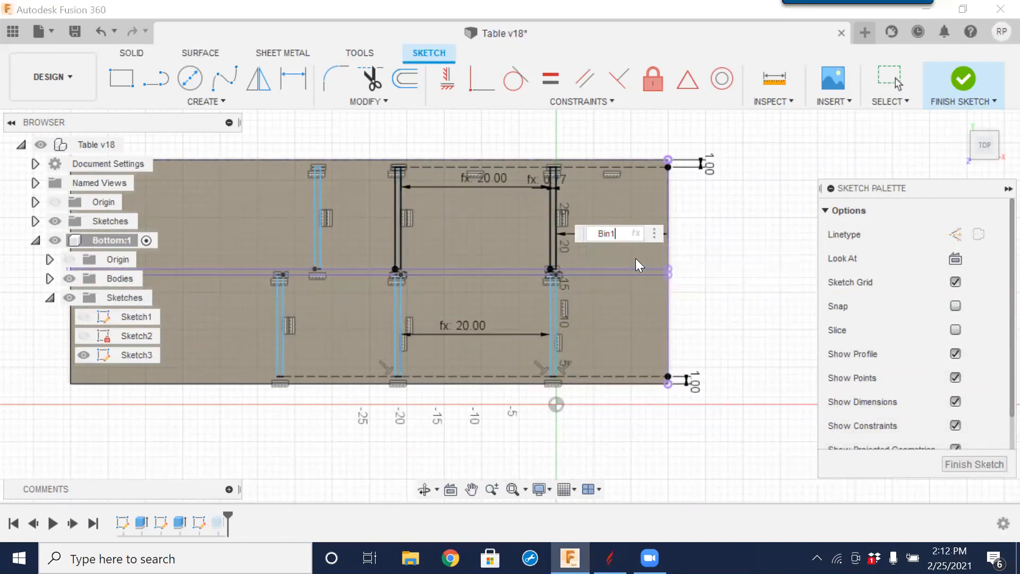
{"action": "key", "text": "Return"}
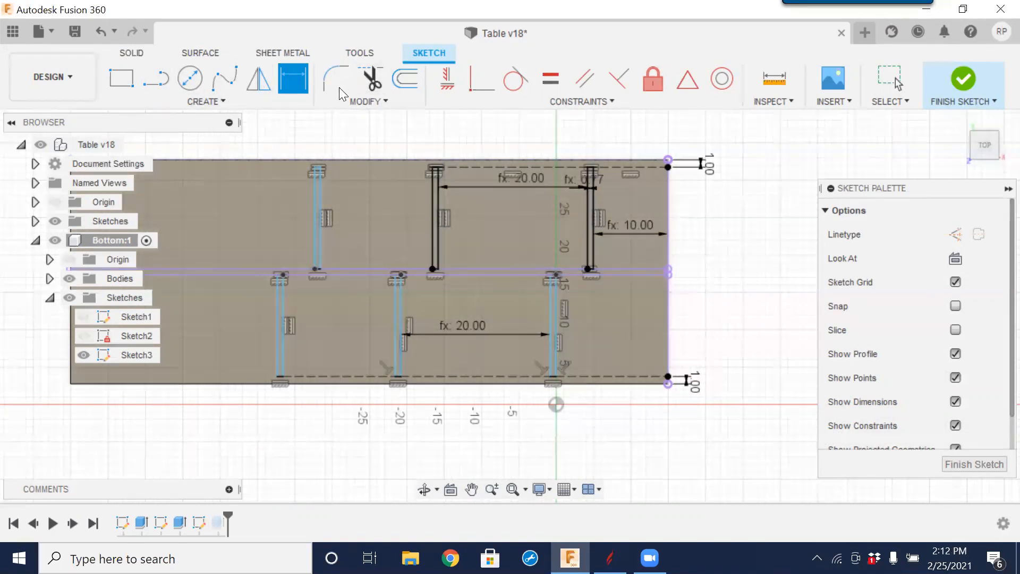
- Dimension the upper row's left bin between the leftmost and middle partitions, driven by the Bin1 parameter
{"action": "left_click", "coordinate": [319, 190]}
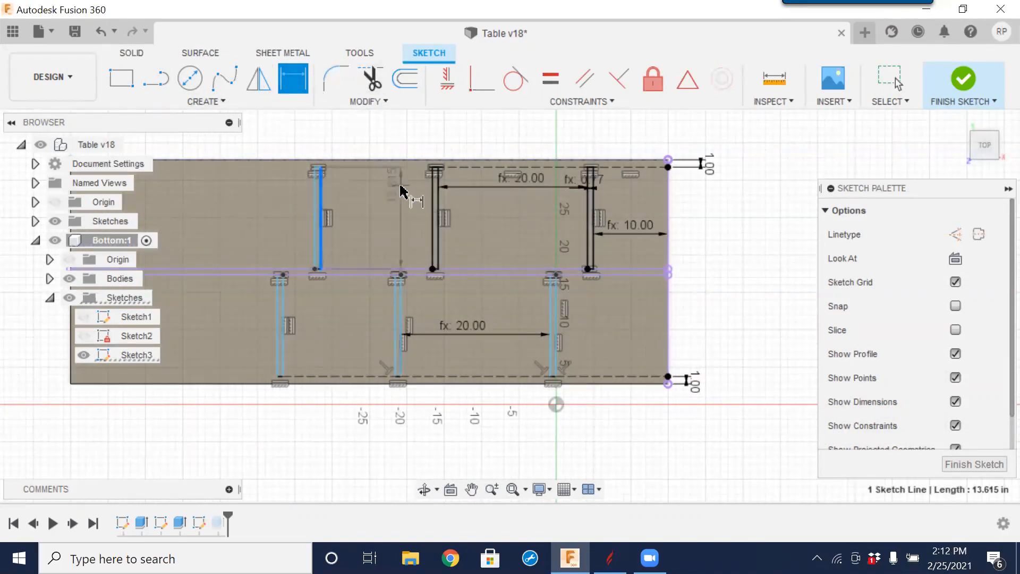
{"action": "left_click", "coordinate": [433, 201]}
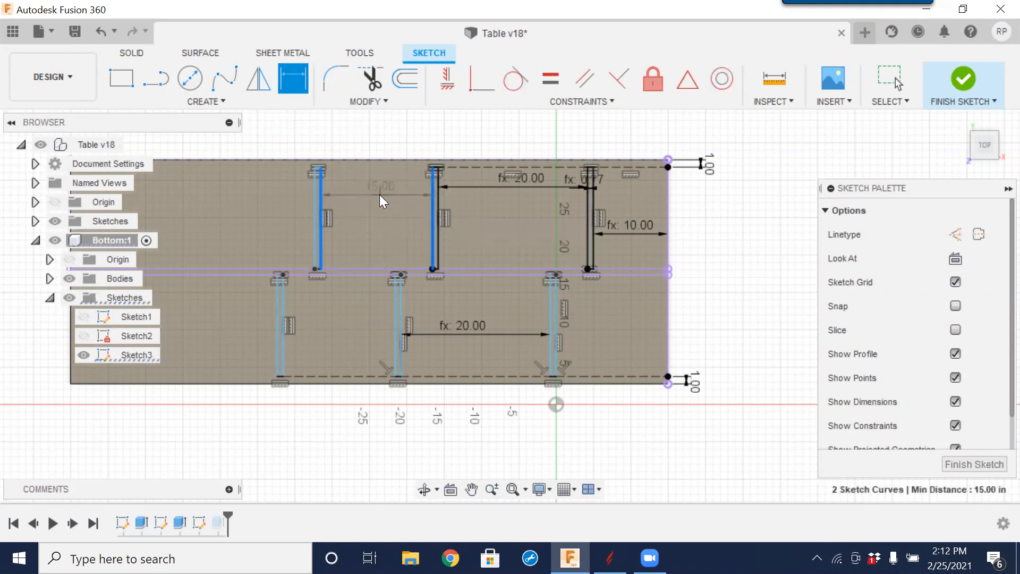
{"action": "left_click", "coordinate": [379, 195]}
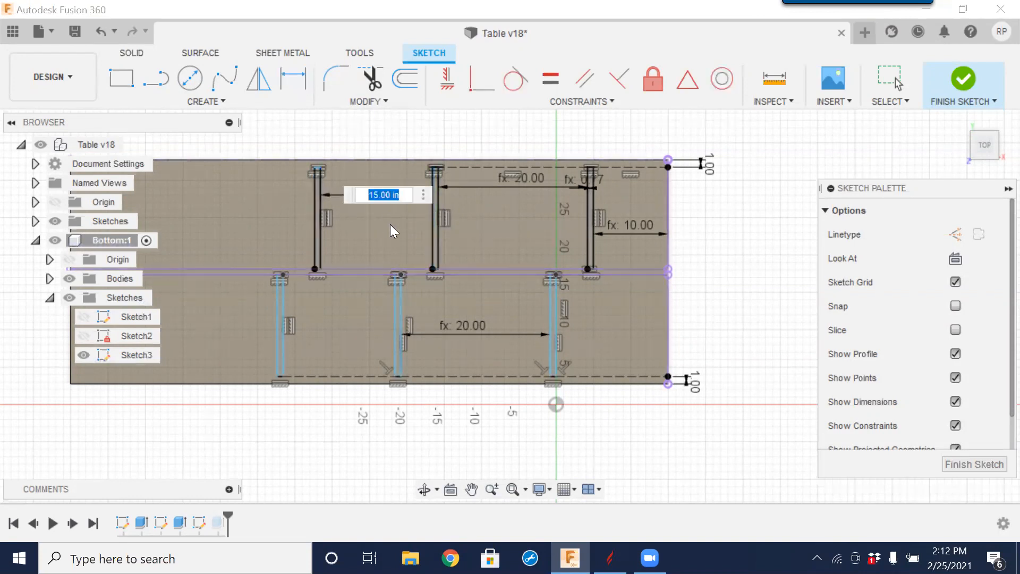
{"action": "type", "text": "b"}
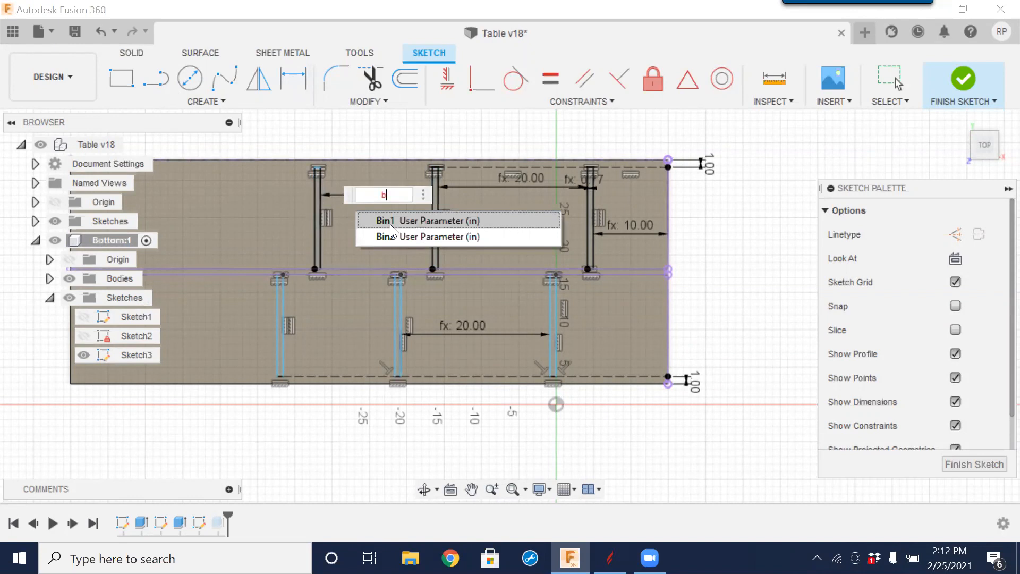
{"action": "type", "text": "in"}
{"action": "left_click", "coordinate": [396, 224]}
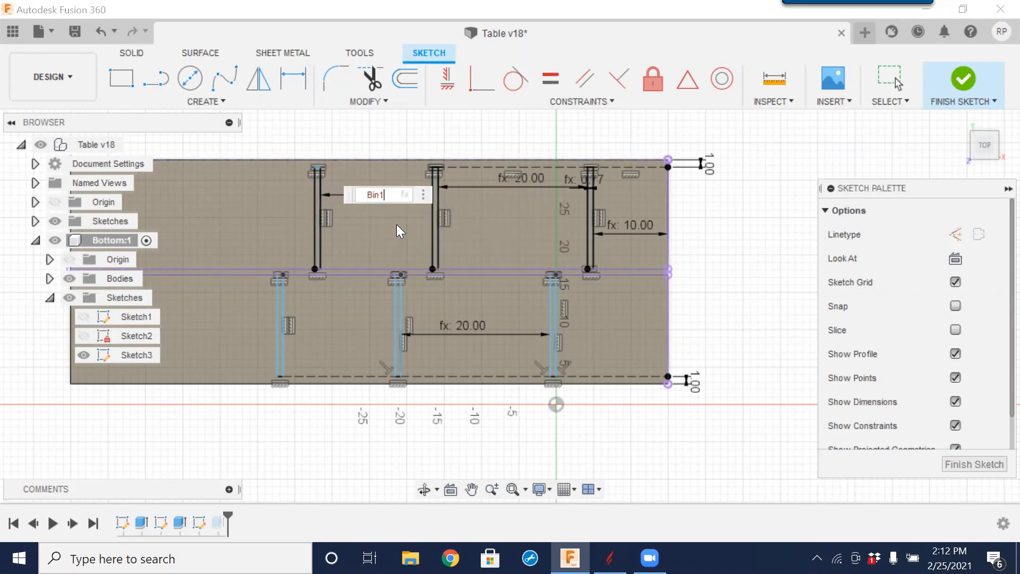
{"action": "key", "text": "Return"}
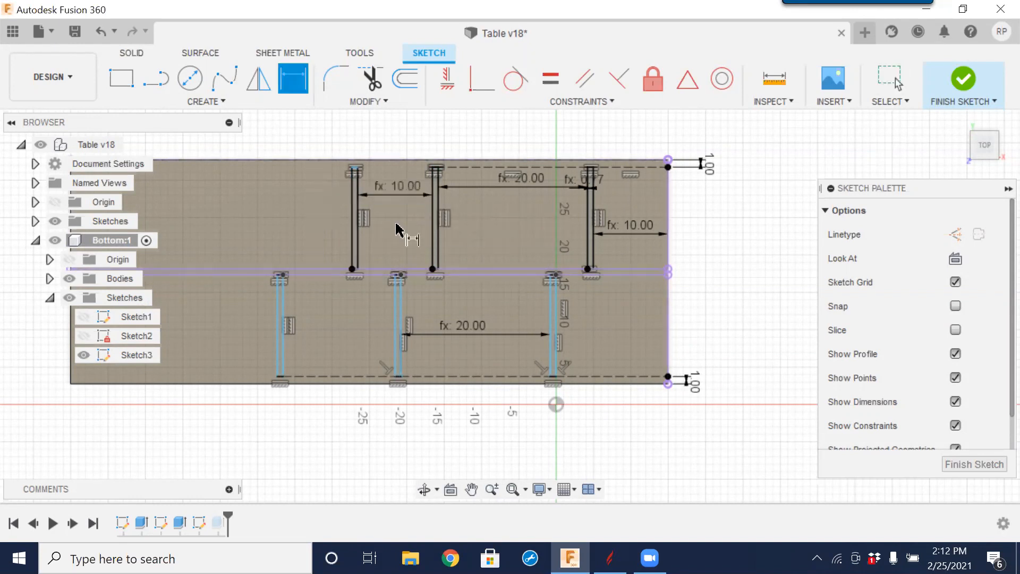
- Dimension the lower row's right bin from the rightmost partition to the table's right edge, driven by the Bin1 parameter
{"action": "left_click", "coordinate": [557, 355]}
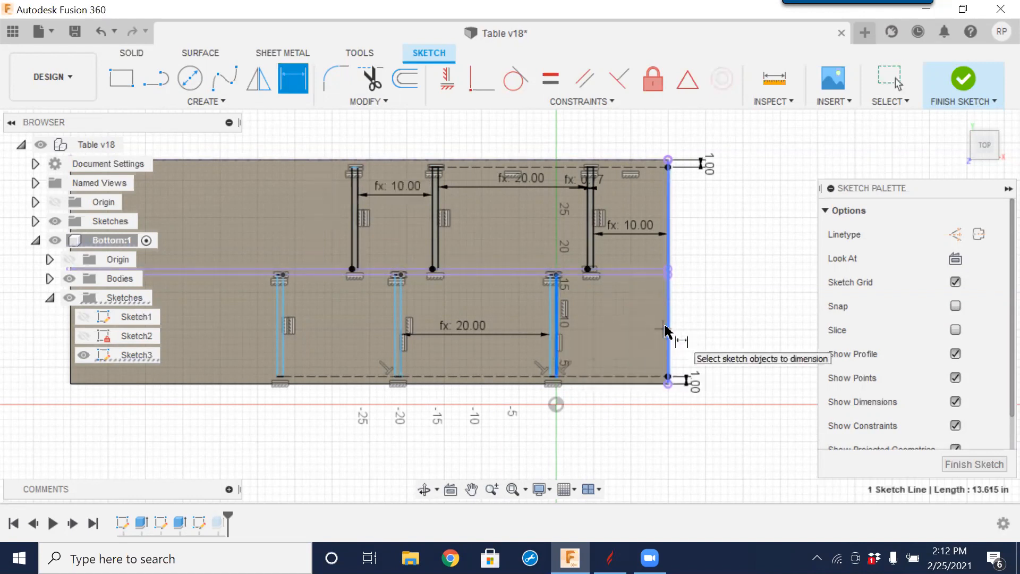
{"action": "left_click", "coordinate": [669, 337]}
{"action": "left_click", "coordinate": [626, 352]}
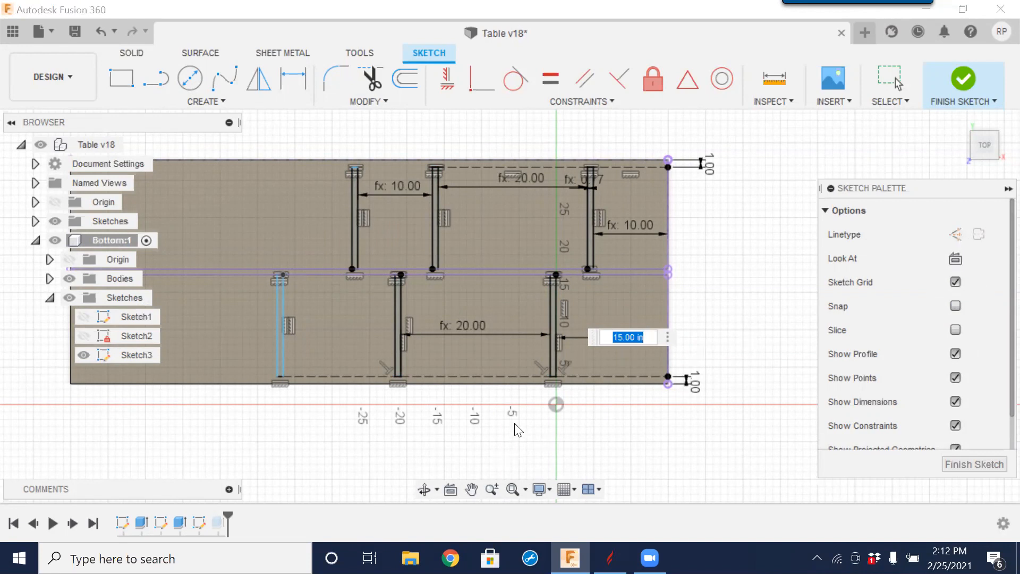
{"action": "type", "text": "b"}
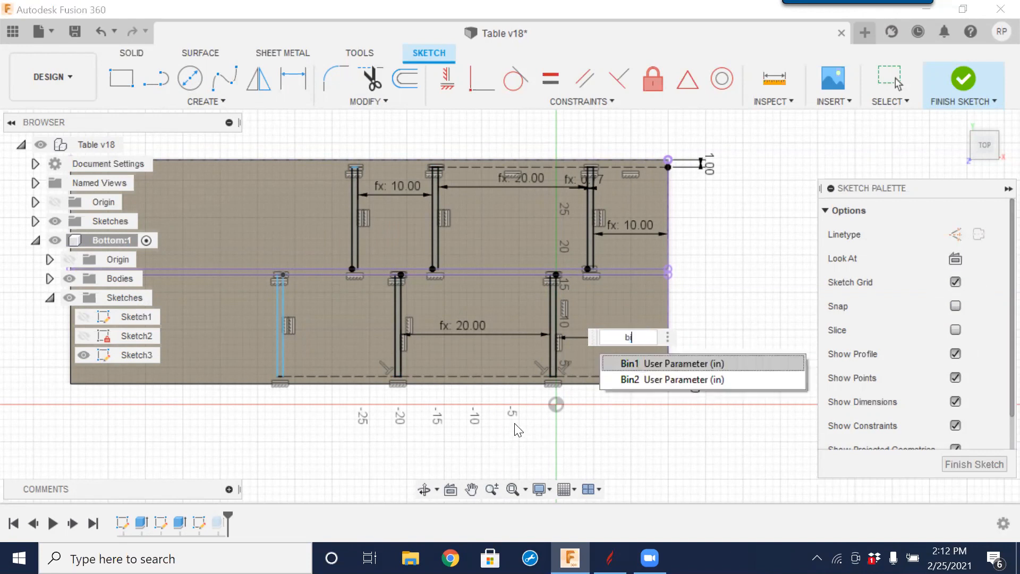
{"action": "left_click", "coordinate": [653, 364]}
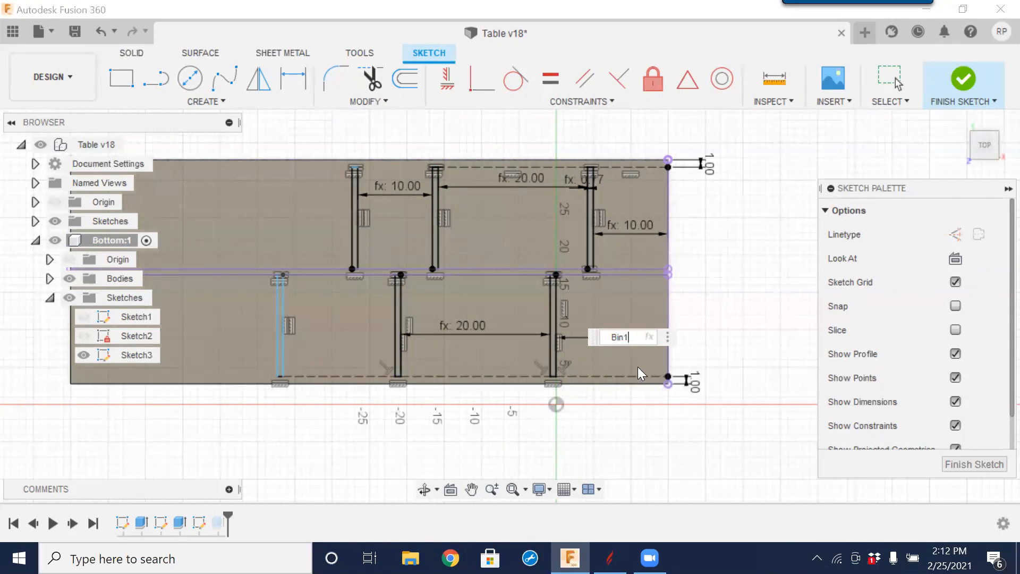
{"action": "key", "text": "Return"}
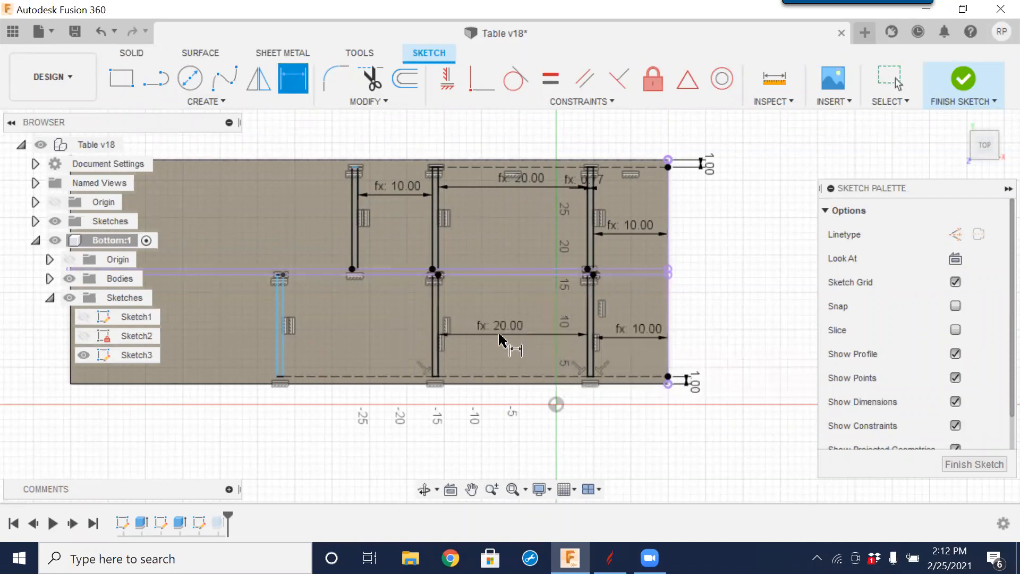
- Dimension the lower row's left bin between the leftmost and middle partitions, driven by the Bin1 parameter
{"action": "left_click", "coordinate": [434, 325]}
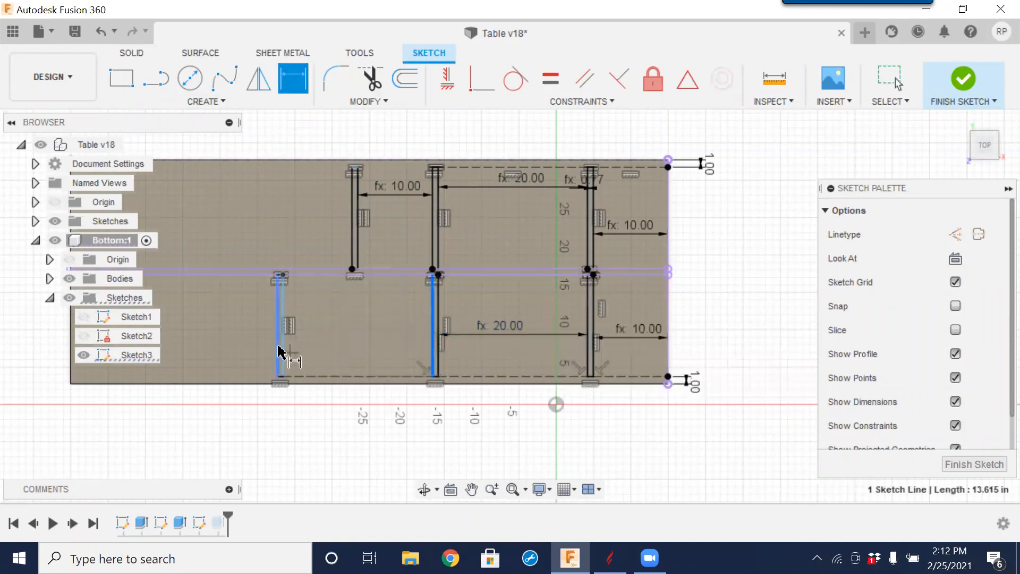
{"action": "left_click", "coordinate": [285, 351]}
{"action": "left_click", "coordinate": [346, 310]}
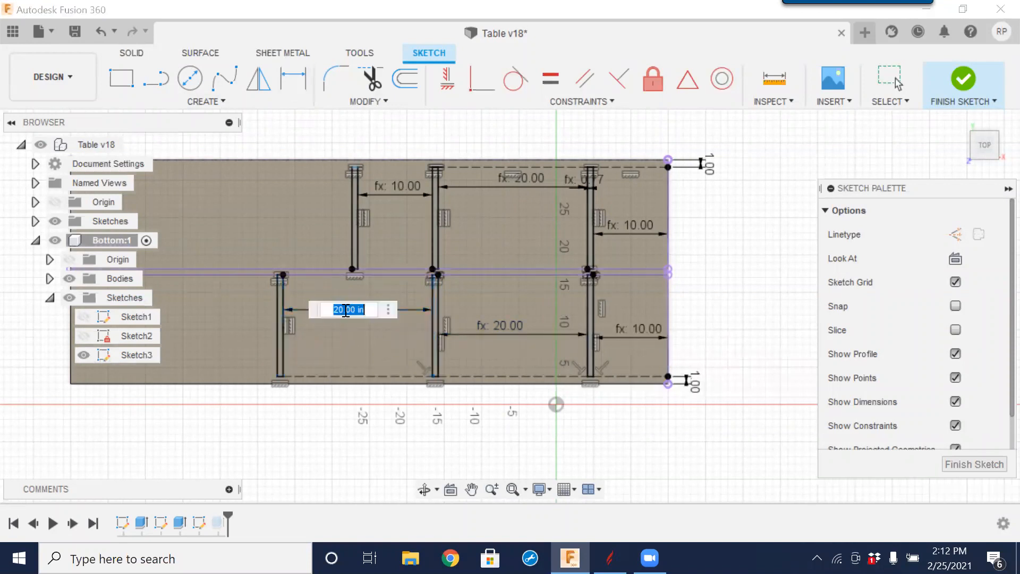
{"action": "type", "text": "bin"}
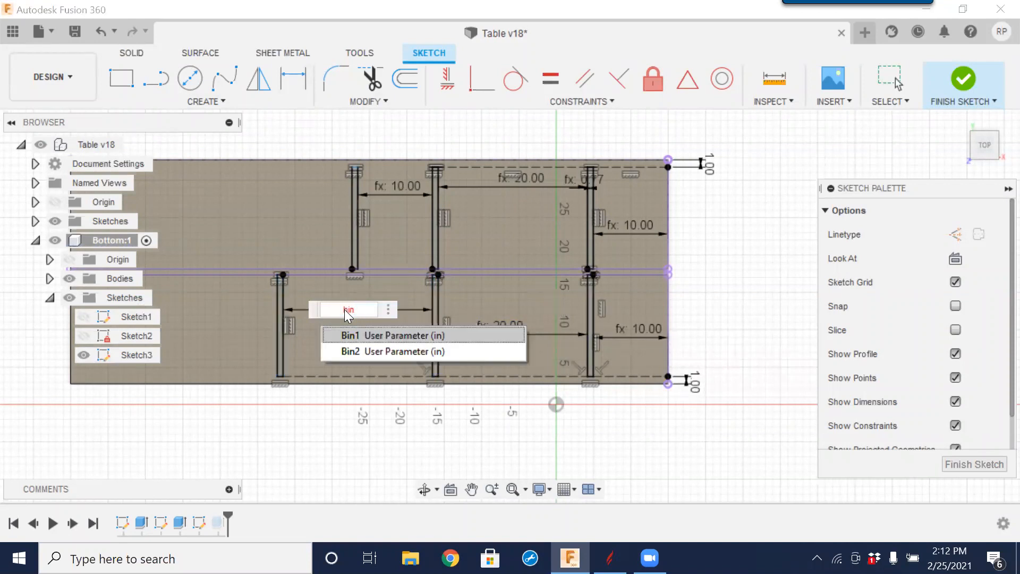
{"action": "type", "text": "1"}
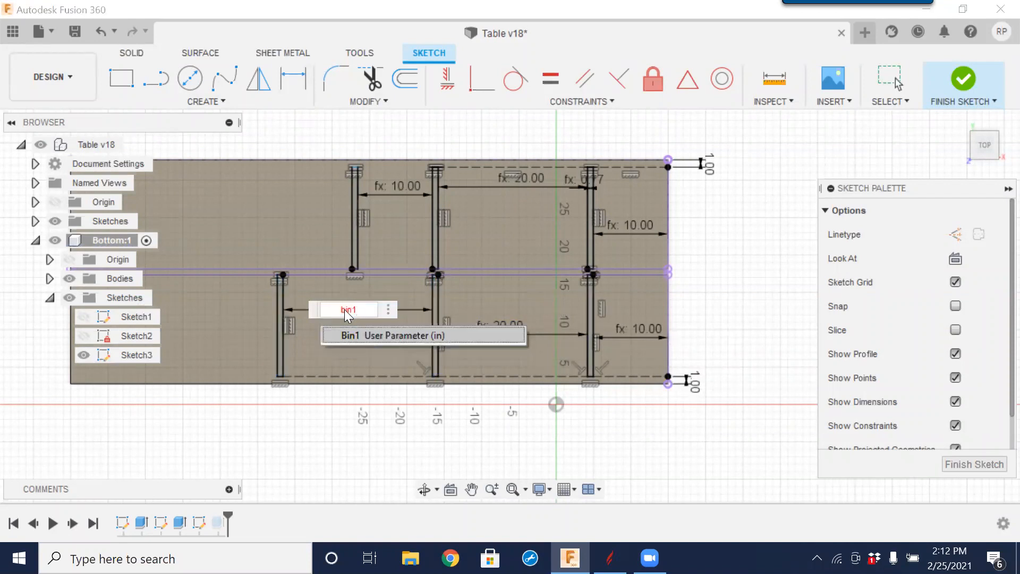
{"action": "key", "text": "BackSpace"}
{"action": "left_click", "coordinate": [375, 337]}
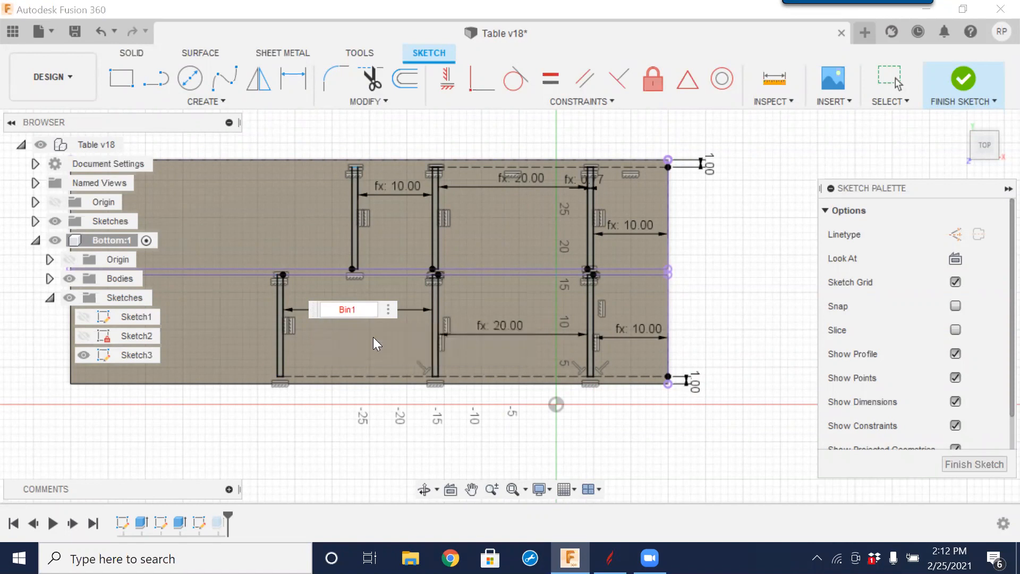
{"action": "key", "text": "Return"}
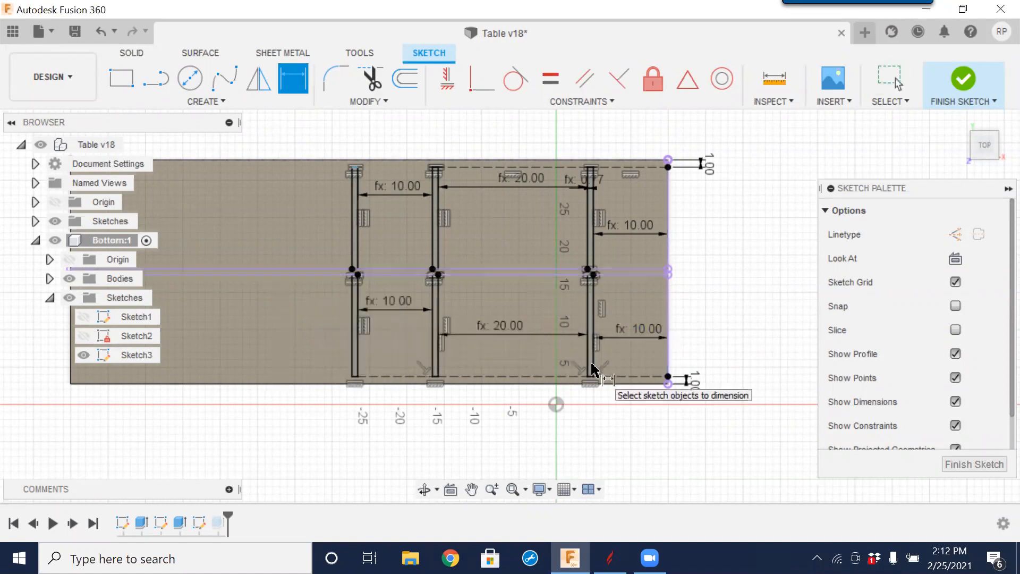
- Finish editing Sketch3 and activate the top-level Table v18 component to show the whole table from behind
{"action": "left_click", "coordinate": [990, 464]}
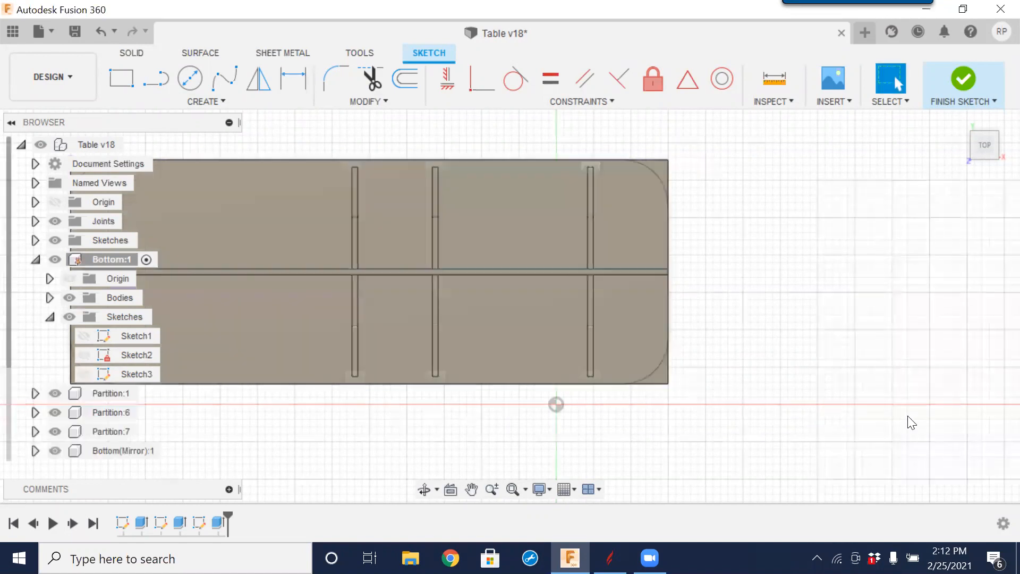
{"action": "scroll", "coordinate": [297, 322], "scroll_direction": "down", "scroll_amount": 3}
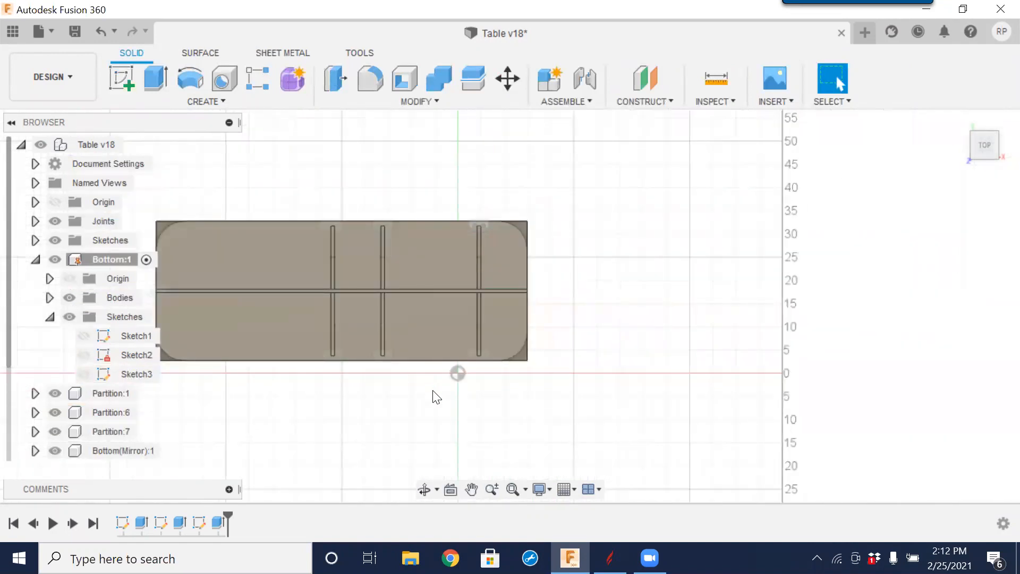
{"action": "middle_click_drag", "start_coordinate": [448, 416], "coordinate": [595, 223], "text": "shift"}
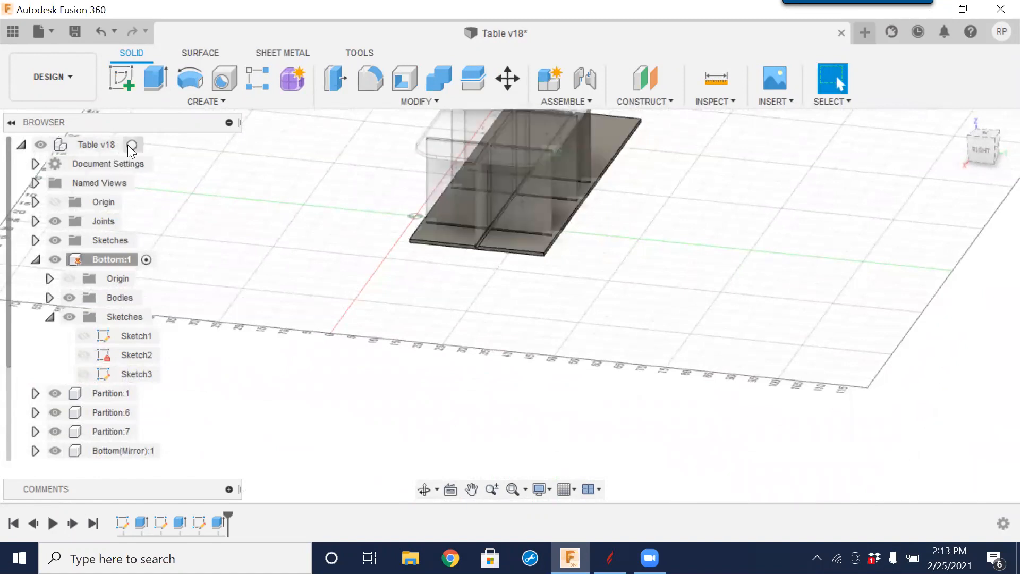
{"action": "left_click", "coordinate": [135, 145]}
{"action": "middle_click_drag", "start_coordinate": [617, 262], "coordinate": [540, 342]}
- Set the user parameters Width_X to 60 in and Length_Y to 36 in
{"action": "left_click", "coordinate": [433, 101]}
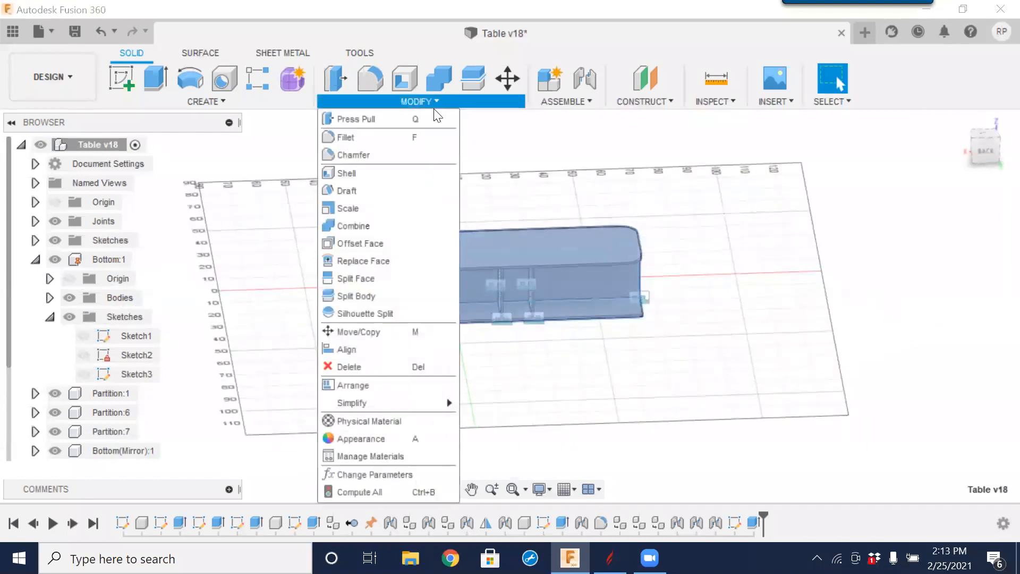
{"action": "left_click", "coordinate": [399, 474]}
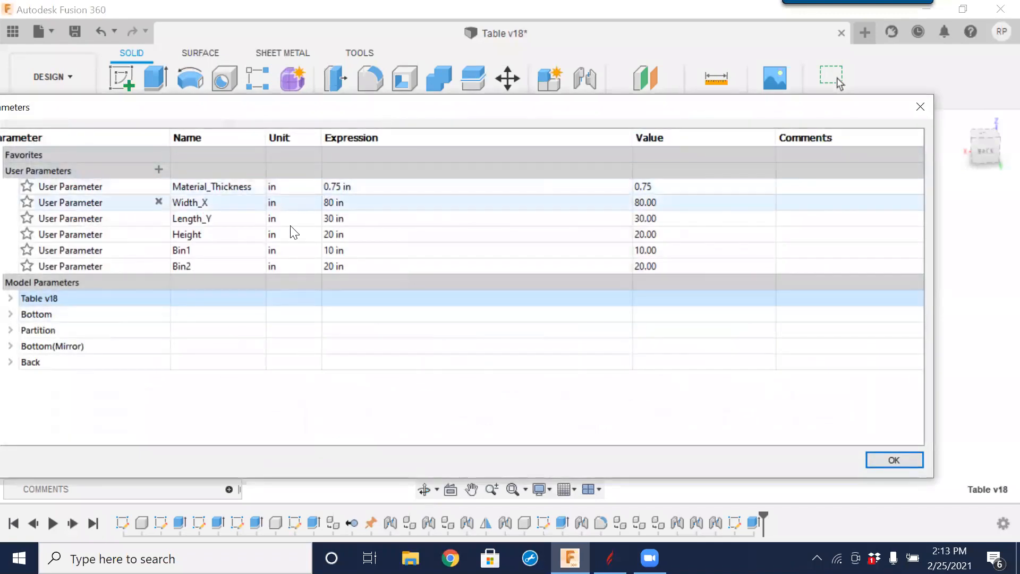
{"action": "left_click", "coordinate": [334, 203]}
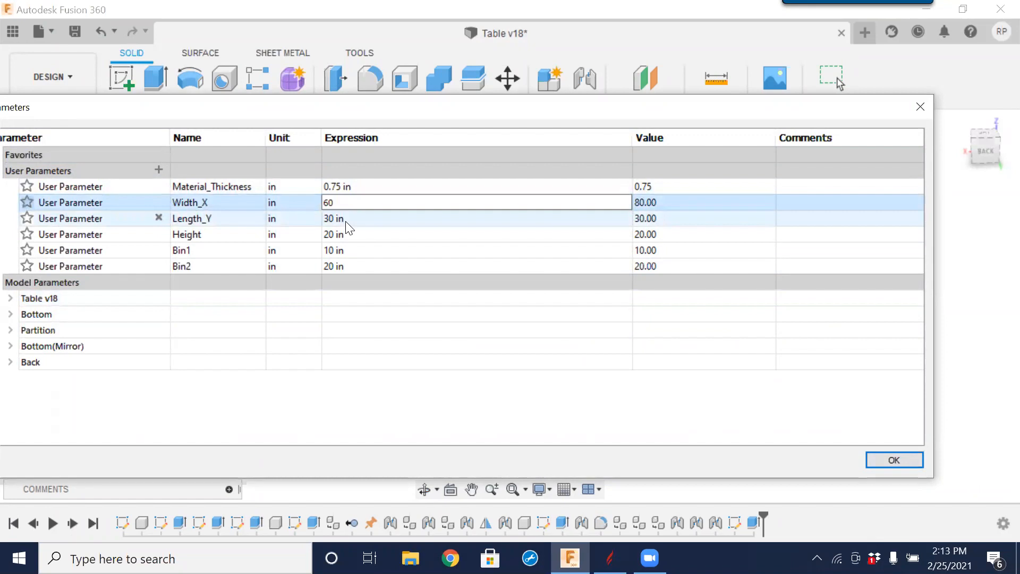
{"action": "left_click", "coordinate": [346, 220]}
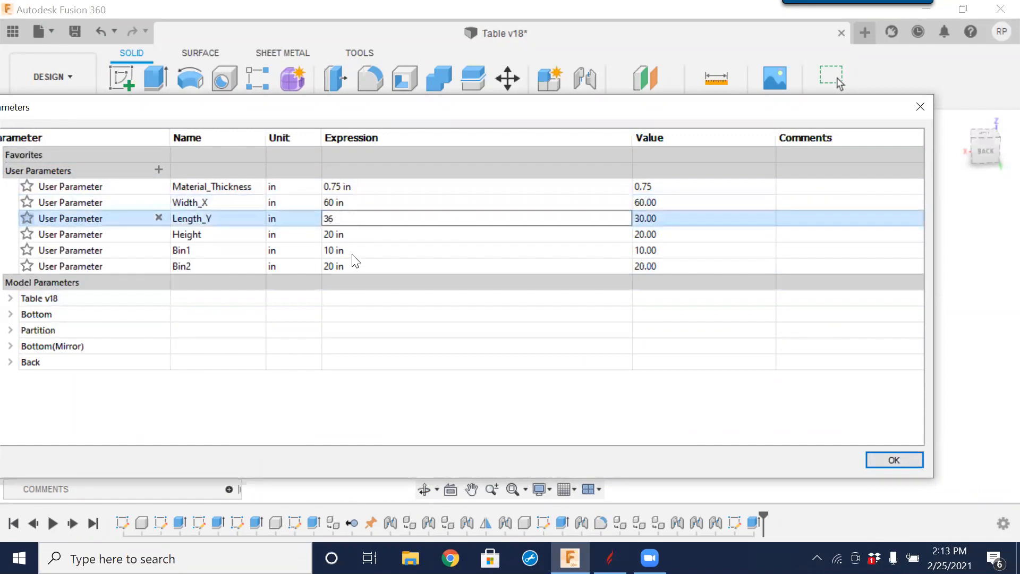
{"action": "left_click", "coordinate": [895, 460]}
- Examine the resized table from behind, above and the side, checking how the partitions sit between the top and bottom panels
{"action": "scroll", "coordinate": [540, 318], "scroll_direction": "up", "scroll_amount": 5}
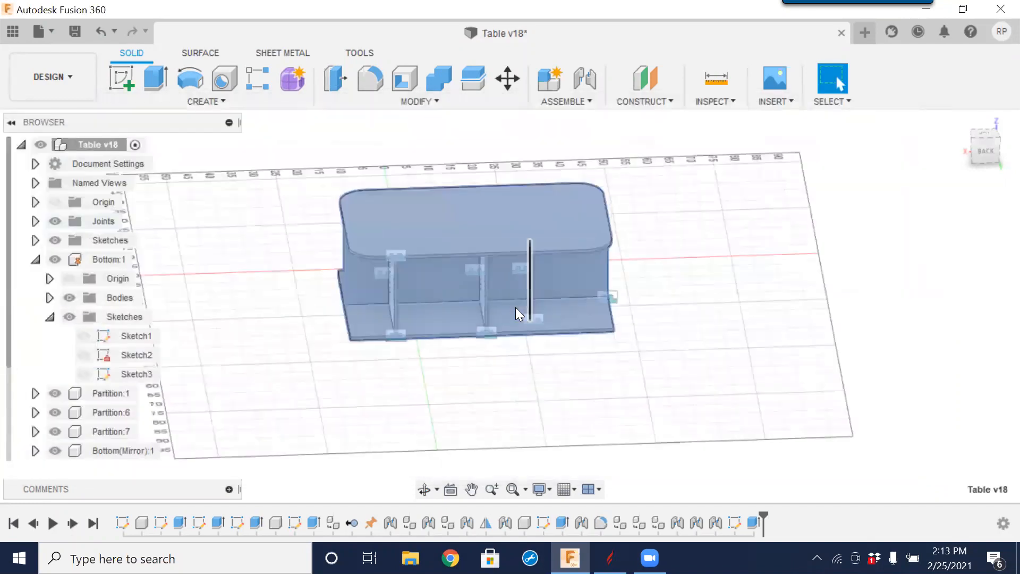
{"action": "scroll", "coordinate": [523, 353], "scroll_direction": "down", "scroll_amount": 2}
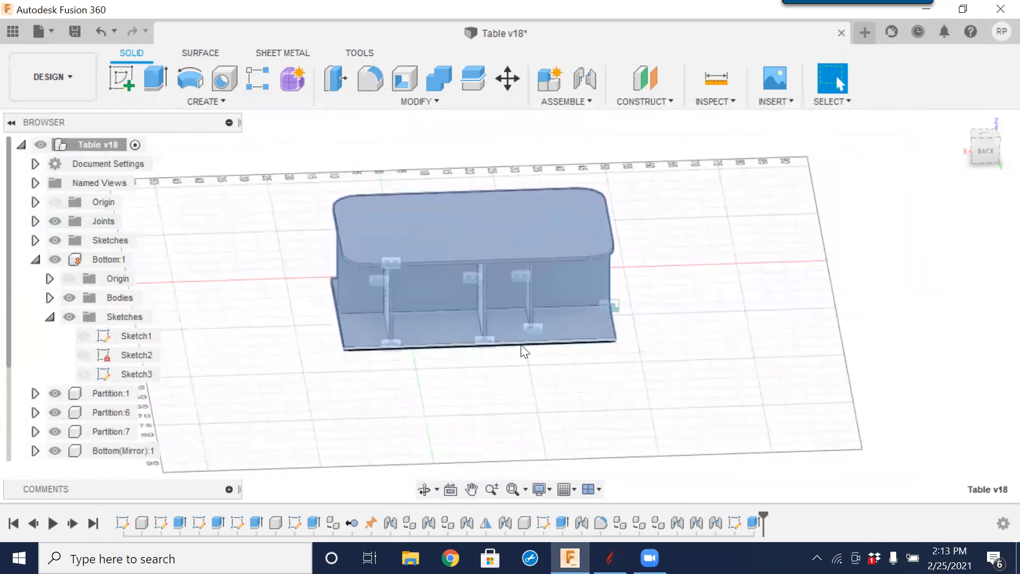
{"action": "middle_click_drag", "start_coordinate": [640, 336], "coordinate": [493, 381], "text": "shift"}
{"action": "scroll", "coordinate": [494, 361], "scroll_direction": "up", "scroll_amount": 5}
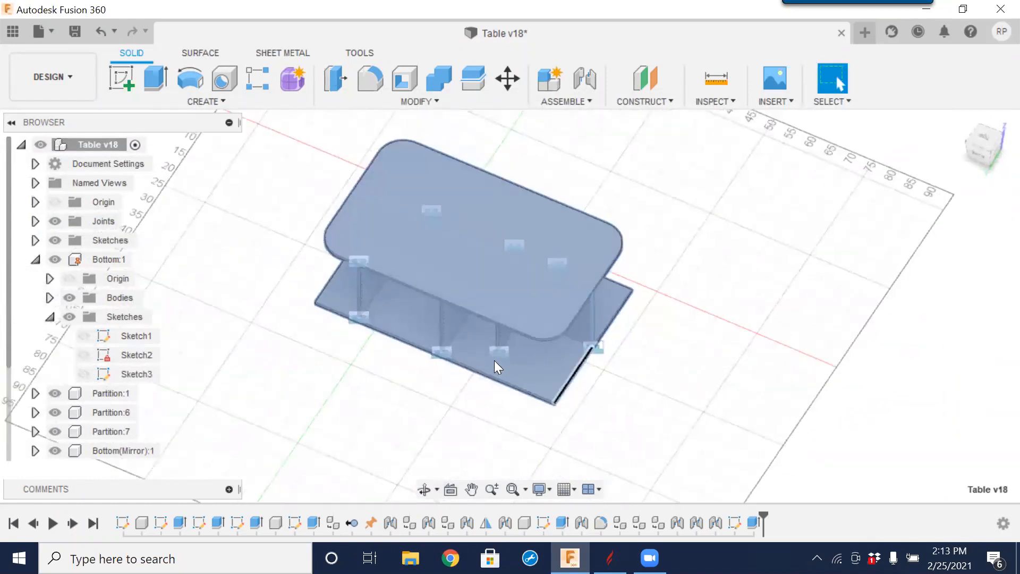
{"action": "scroll", "coordinate": [598, 288], "scroll_direction": "down", "scroll_amount": 3}
{"action": "middle_click_drag", "start_coordinate": [671, 293], "coordinate": [720, 321], "text": "shift"}
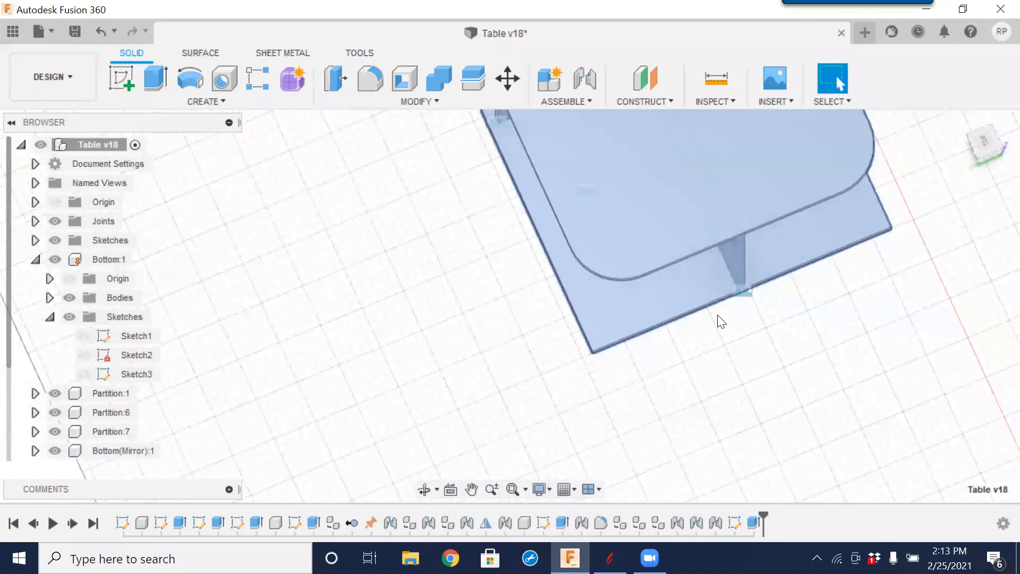
{"action": "middle_click_drag", "start_coordinate": [742, 319], "coordinate": [670, 390]}
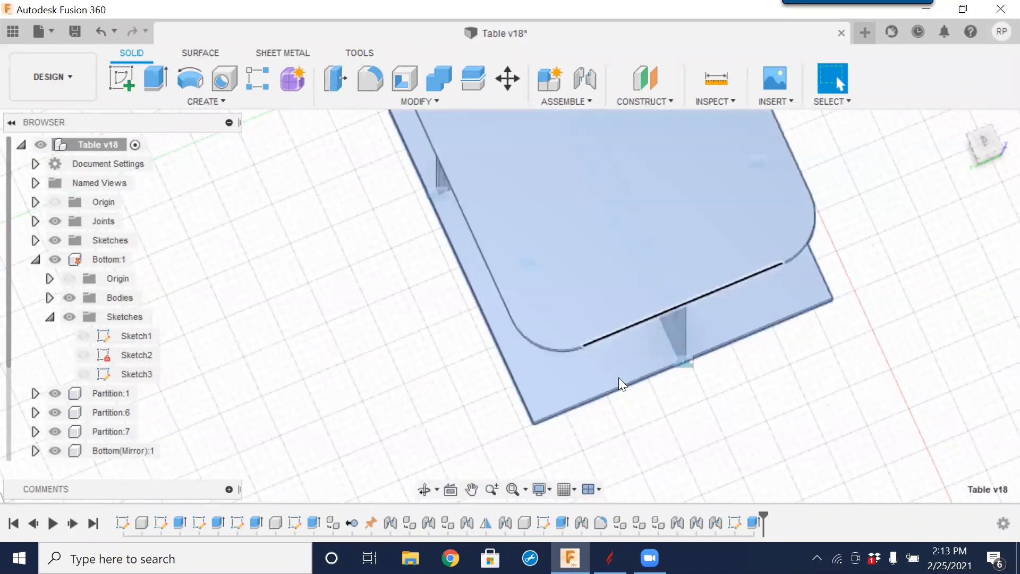
{"action": "middle_click_drag", "start_coordinate": [688, 399], "coordinate": [585, 279], "text": "shift"}
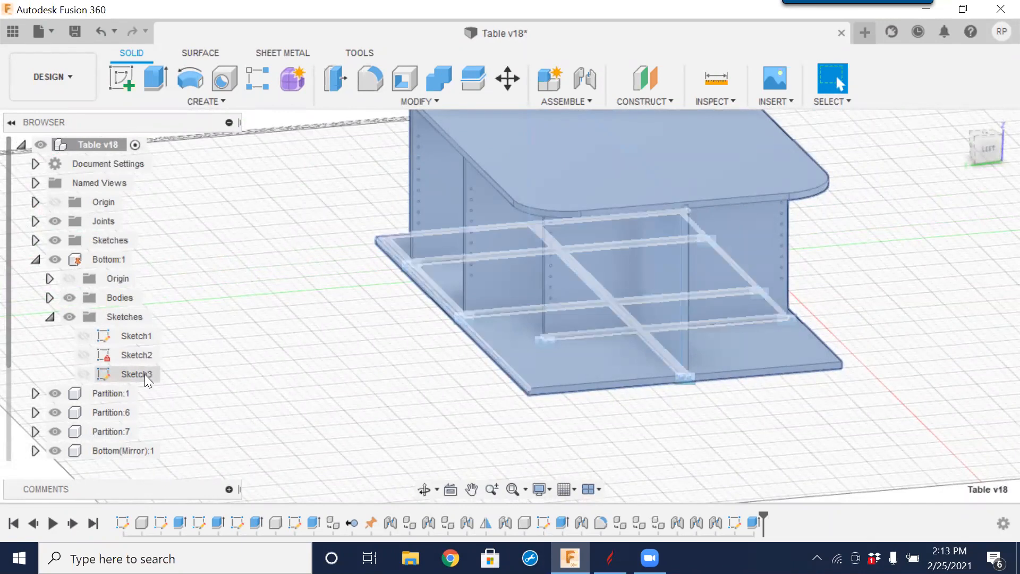
- Open the Bottom component's Sketch3 for editing and move the upper row's left bin dimension lower between its partitions
{"action": "right_click", "coordinate": [145, 374]}
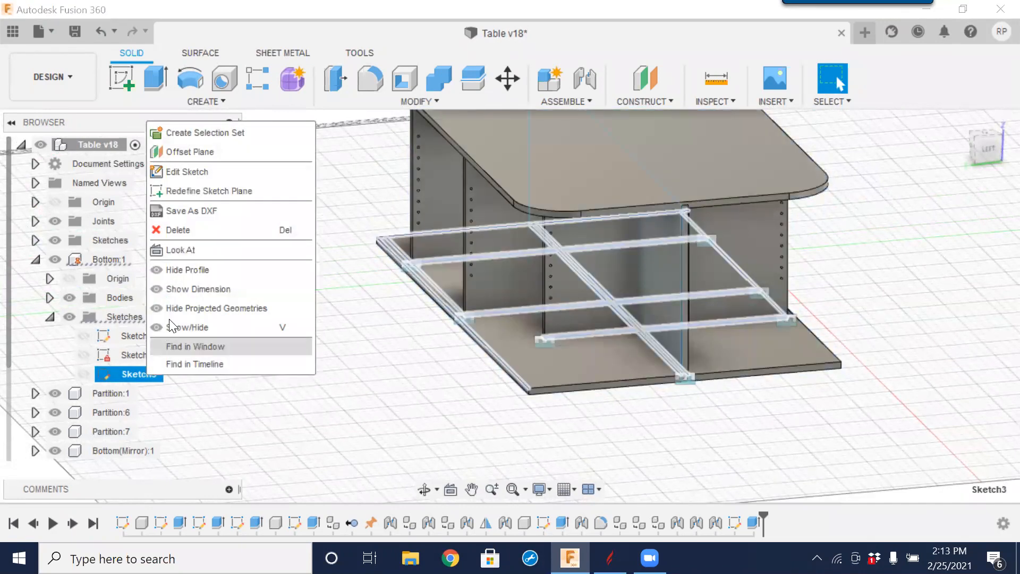
{"action": "left_click", "coordinate": [201, 173]}
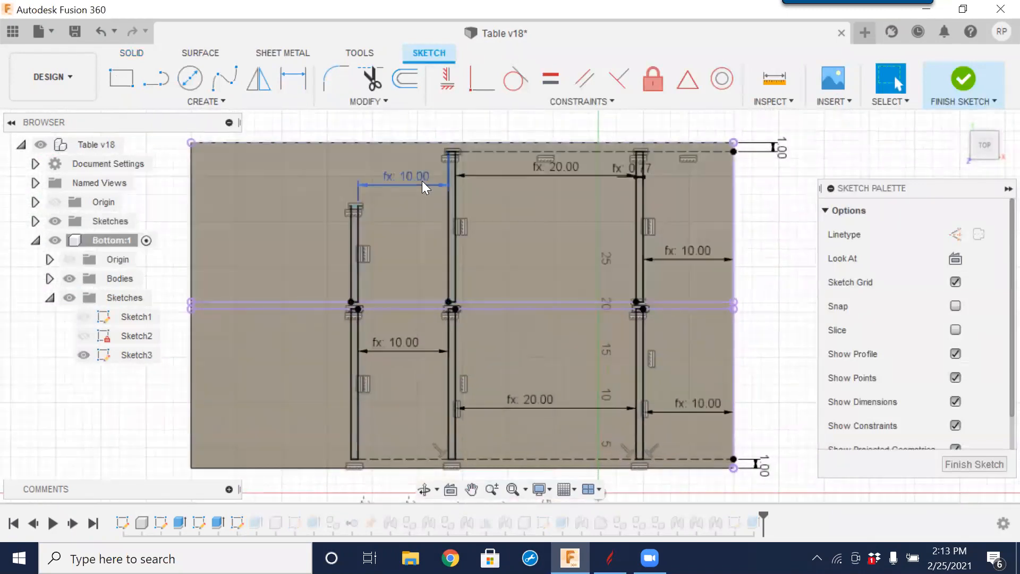
{"action": "left_click_drag", "start_coordinate": [423, 249], "coordinate": [423, 226]}
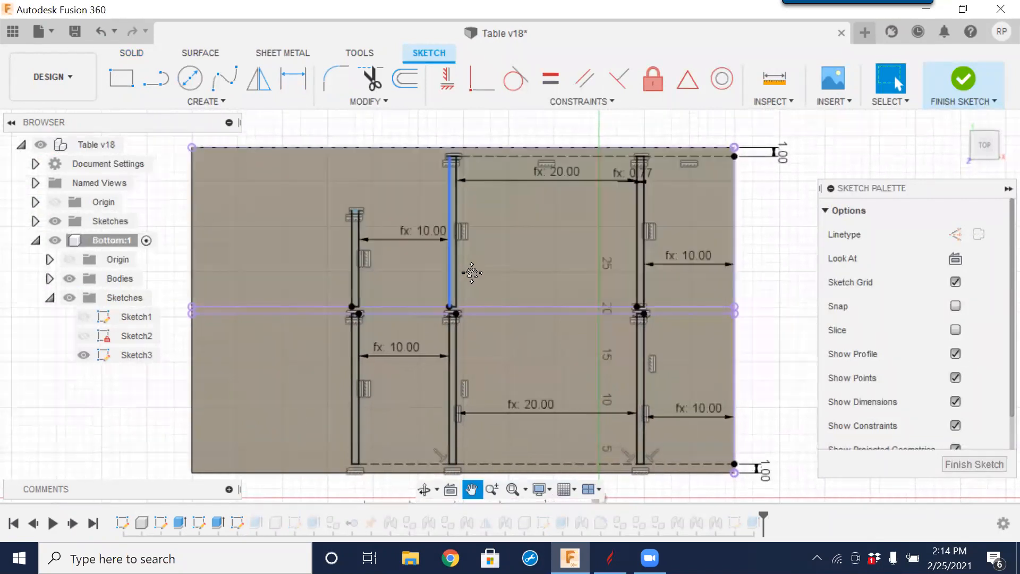
{"action": "middle_click_drag", "start_coordinate": [373, 220], "coordinate": [405, 325]}
{"action": "scroll", "coordinate": [390, 310], "scroll_direction": "up", "scroll_amount": 5}
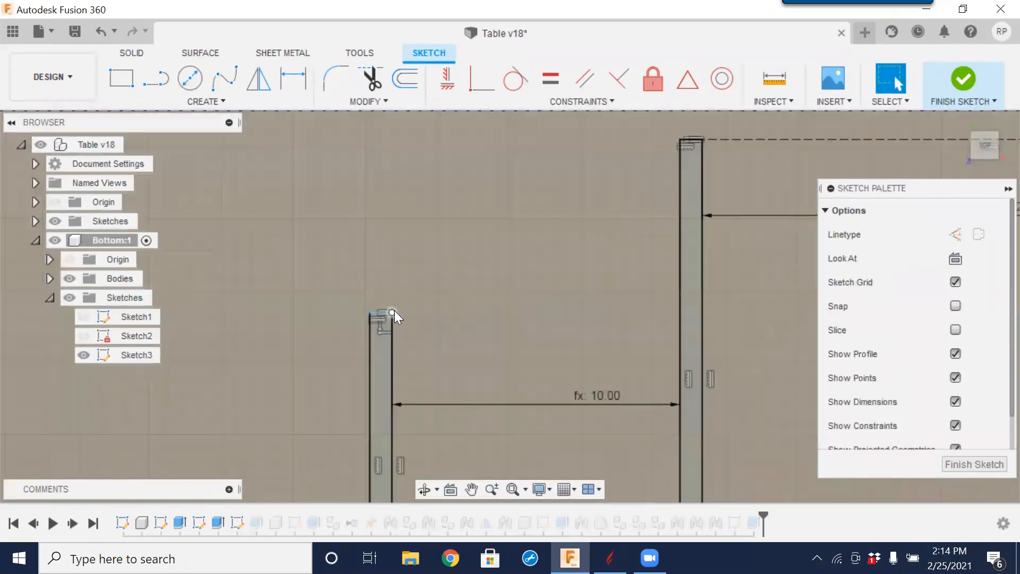
- Move the upper end of the upper row's leftmost partition up and down to test whether its length is constrained
{"action": "left_click_drag", "start_coordinate": [392, 311], "coordinate": [417, 177]}
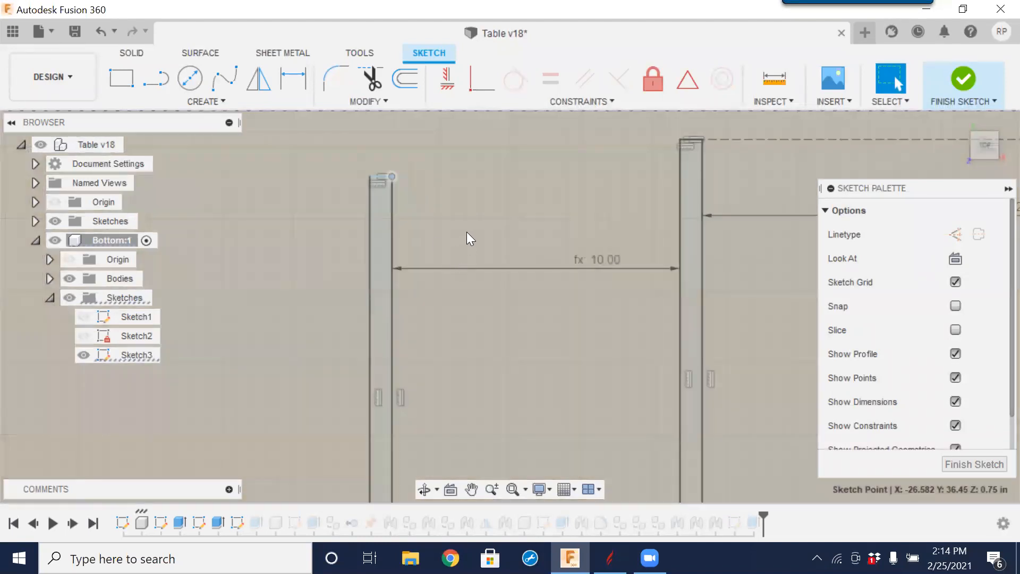
{"action": "left_click", "coordinate": [476, 247]}
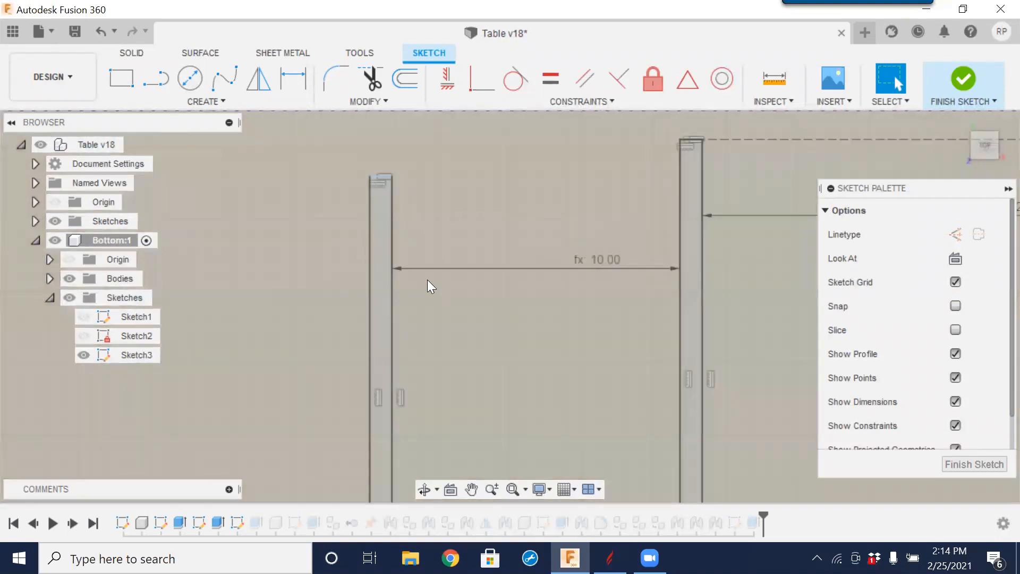
{"action": "scroll", "coordinate": [423, 276], "scroll_direction": "down", "scroll_amount": 3}
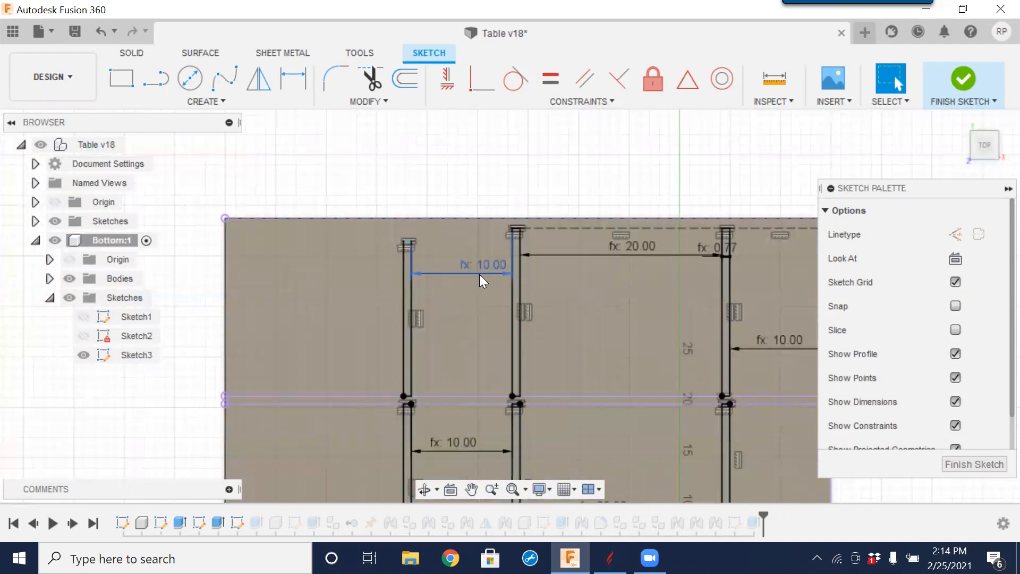
{"action": "mouse_move", "coordinate": [410, 238]}
{"action": "left_mouse_down"}
{"action": "mouse_move", "coordinate": [410, 289]}
{"action": "mouse_move", "coordinate": [413, 244]}
{"action": "left_mouse_up"}
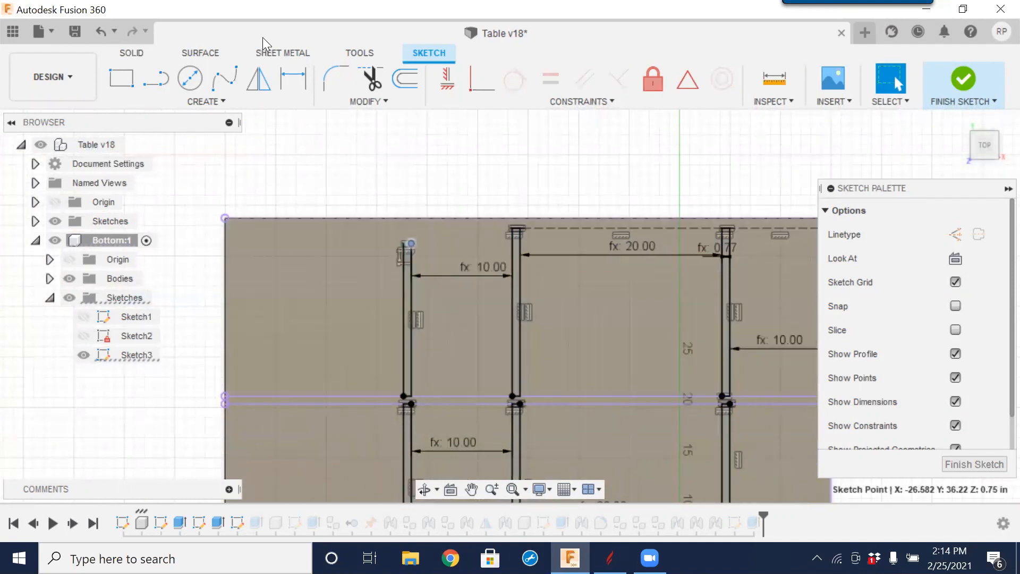
- Draw a line connecting the upper ends of the upper row's leftmost and middle partitions
{"action": "left_click", "coordinate": [156, 79]}
{"action": "scroll", "coordinate": [414, 249], "scroll_direction": "up", "scroll_amount": 3}
{"action": "left_click", "coordinate": [403, 243]}
{"action": "double_click", "coordinate": [673, 207]}
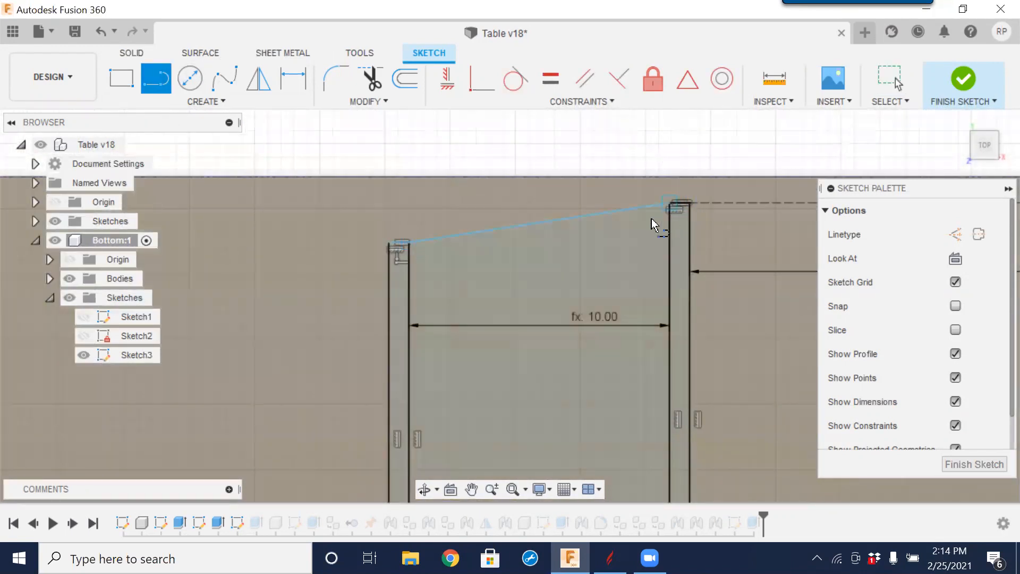
{"action": "left_click", "coordinate": [957, 234]}
{"action": "left_click", "coordinate": [495, 232]}
{"action": "left_click", "coordinate": [500, 283]}
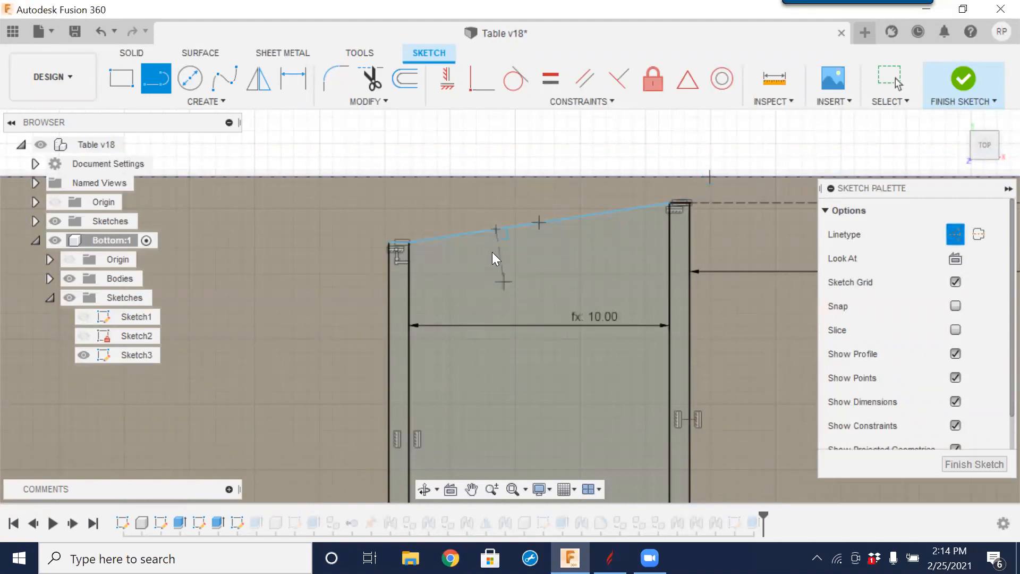
{"action": "key", "text": "Escape"}
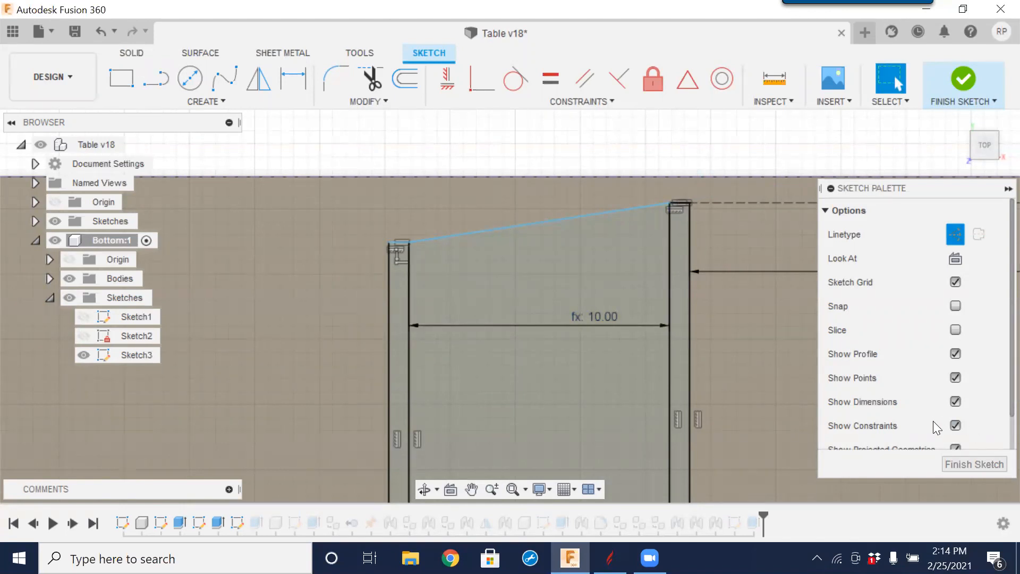
- Convert the slanted line between the leftmost and middle partitions' upper ends to a construction line
{"action": "left_click", "coordinate": [515, 225]}
{"action": "left_click", "coordinate": [514, 226]}
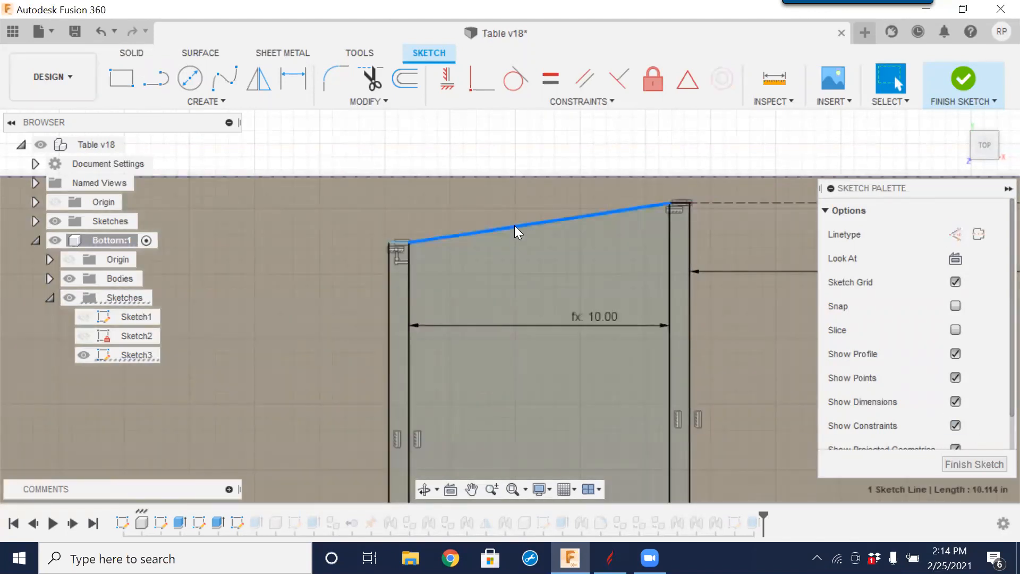
{"action": "left_click", "coordinate": [956, 234]}
{"action": "left_click", "coordinate": [478, 283]}
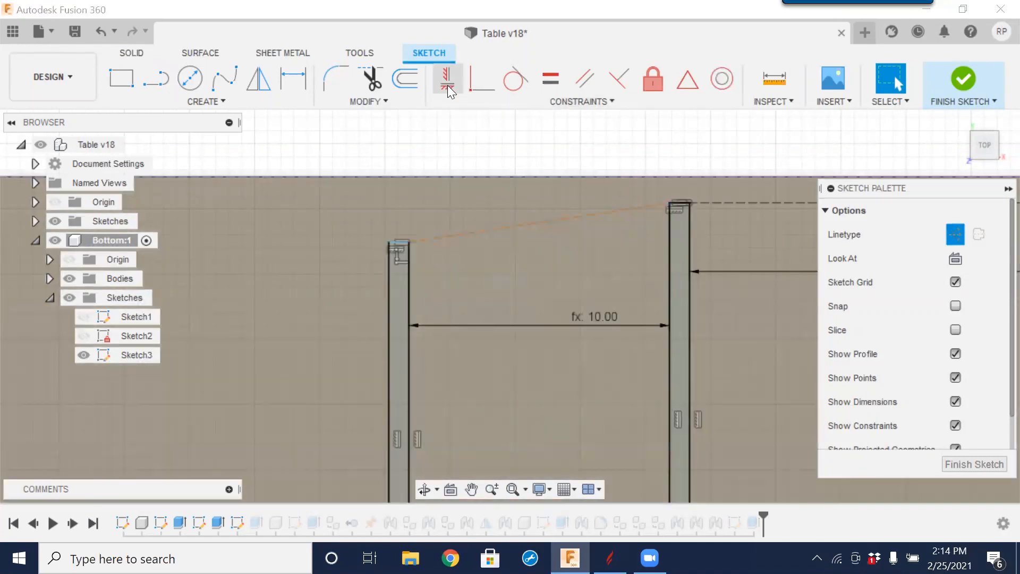
- Constrain the slanted construction line between the partitions' upper ends to horizontal and finish editing Sketch3
{"action": "left_click", "coordinate": [447, 79]}
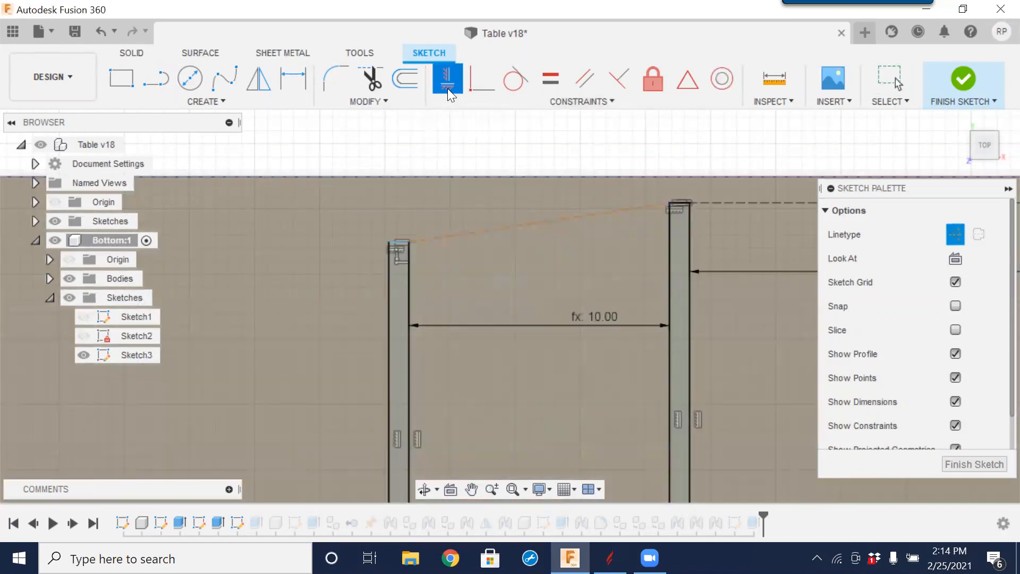
{"action": "left_click", "coordinate": [510, 230]}
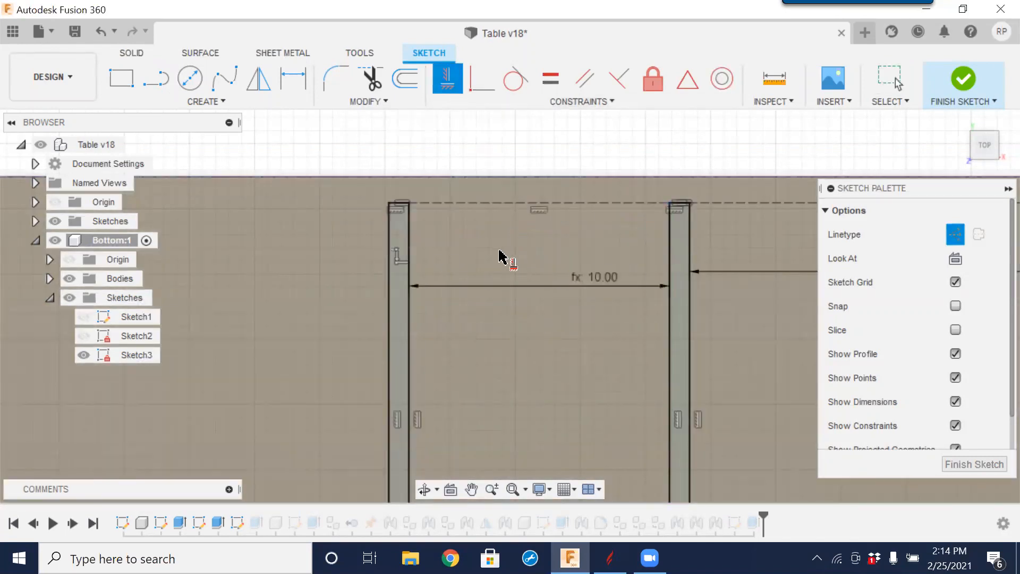
{"action": "scroll", "coordinate": [500, 249], "scroll_direction": "down", "scroll_amount": 4}
{"action": "scroll", "coordinate": [668, 322], "scroll_direction": "down", "scroll_amount": 1}
{"action": "mouse_move", "coordinate": [630, 290]}
{"action": "middle_mouse_down"}
{"action": "mouse_move", "coordinate": [531, 271]}
{"action": "mouse_move", "coordinate": [495, 235]}
{"action": "mouse_move", "coordinate": [485, 179]}
{"action": "middle_mouse_up"}
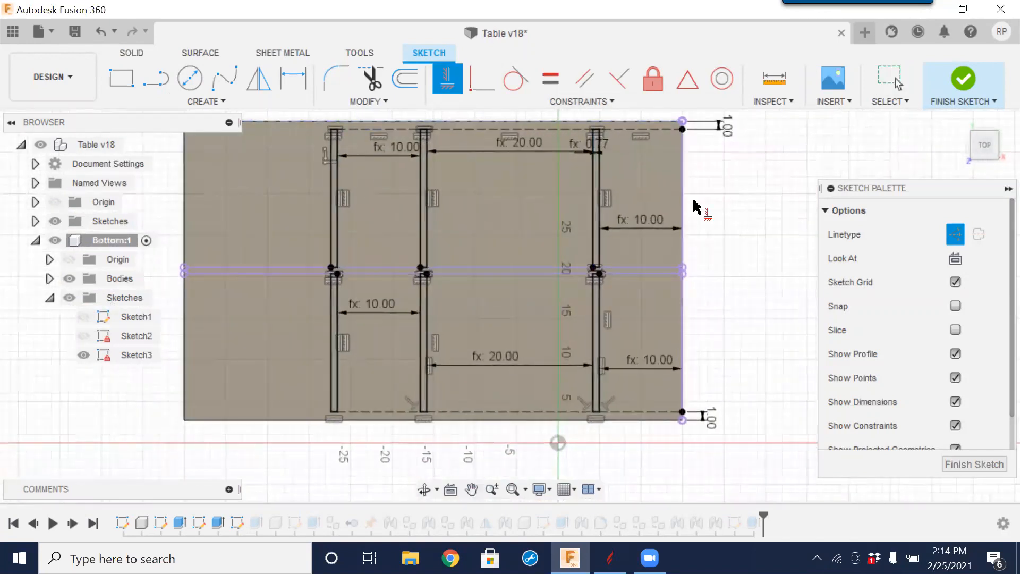
{"action": "left_click", "coordinate": [951, 463]}
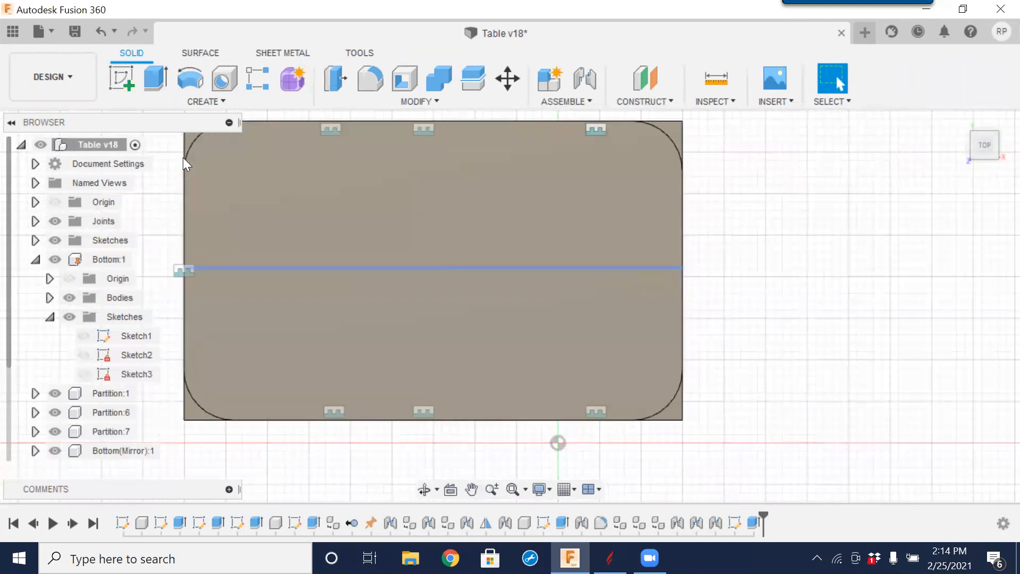
- Examine the updated table from the front and right side, checking the partitions' alignment with the top and bottom panels
{"action": "scroll", "coordinate": [394, 299], "scroll_direction": "down", "scroll_amount": 3}
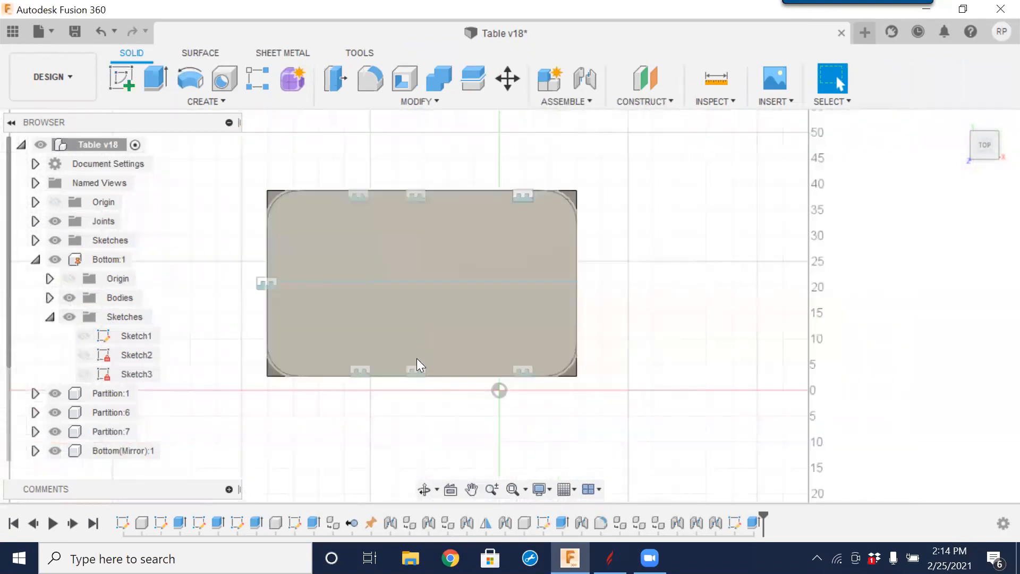
{"action": "mouse_move", "coordinate": [466, 417]}
{"action": "middle_mouse_down", "text": "shift"}
{"action": "mouse_move", "coordinate": [393, 288]}
{"action": "mouse_move", "coordinate": [560, 292]}
{"action": "middle_mouse_up", "text": "shift"}
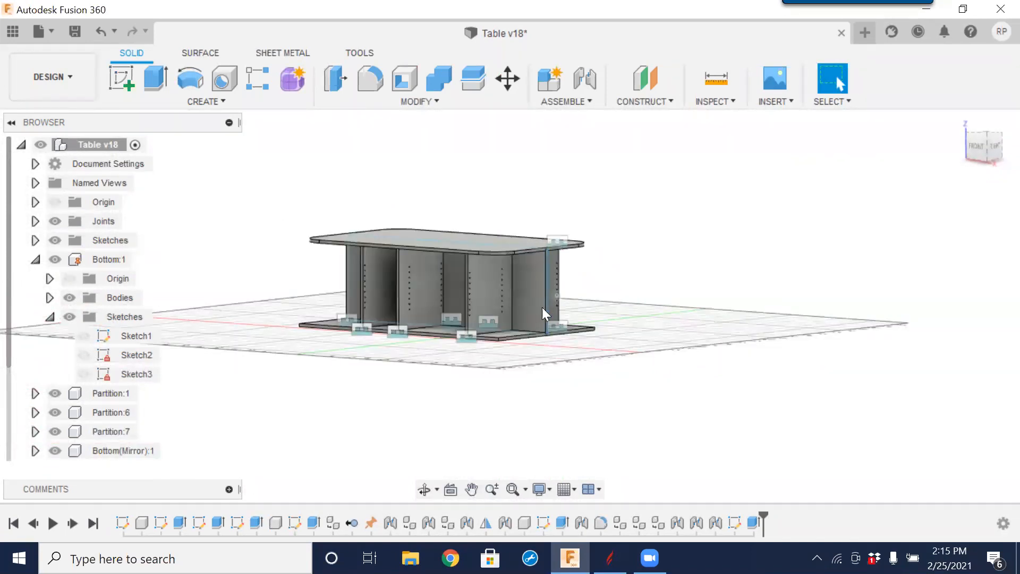
{"action": "middle_click_drag", "start_coordinate": [410, 380], "coordinate": [468, 383]}
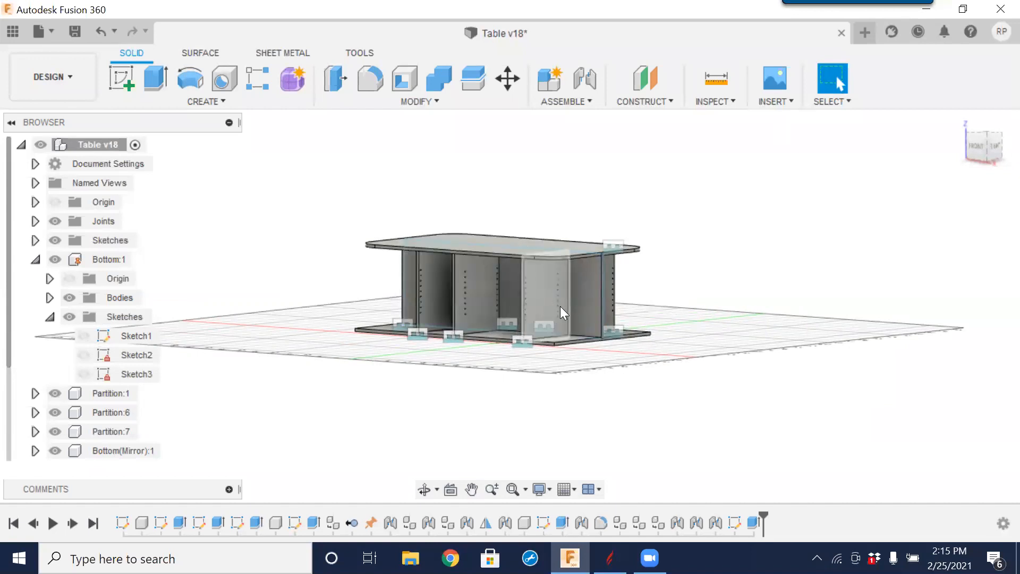
{"action": "middle_click_drag", "start_coordinate": [591, 329], "coordinate": [593, 329], "text": "shift"}
{"action": "left_click_drag", "start_coordinate": [546, 333], "coordinate": [520, 334]}
{"action": "key", "text": "Escape"}
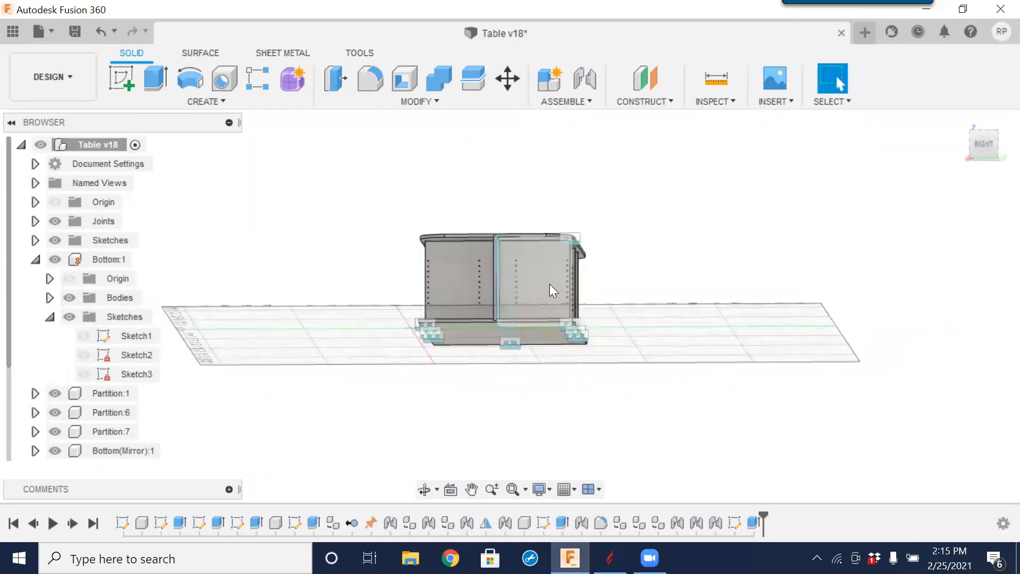
{"action": "scroll", "coordinate": [549, 284], "scroll_direction": "up", "scroll_amount": 5}
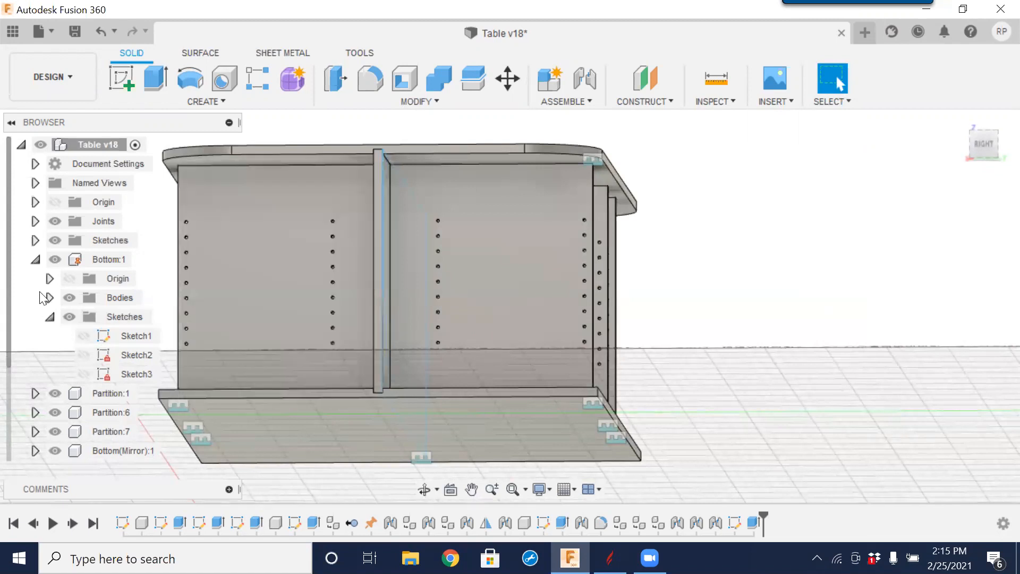
- Save the table design as a new version with the description User Saved
{"action": "left_click", "coordinate": [36, 261]}
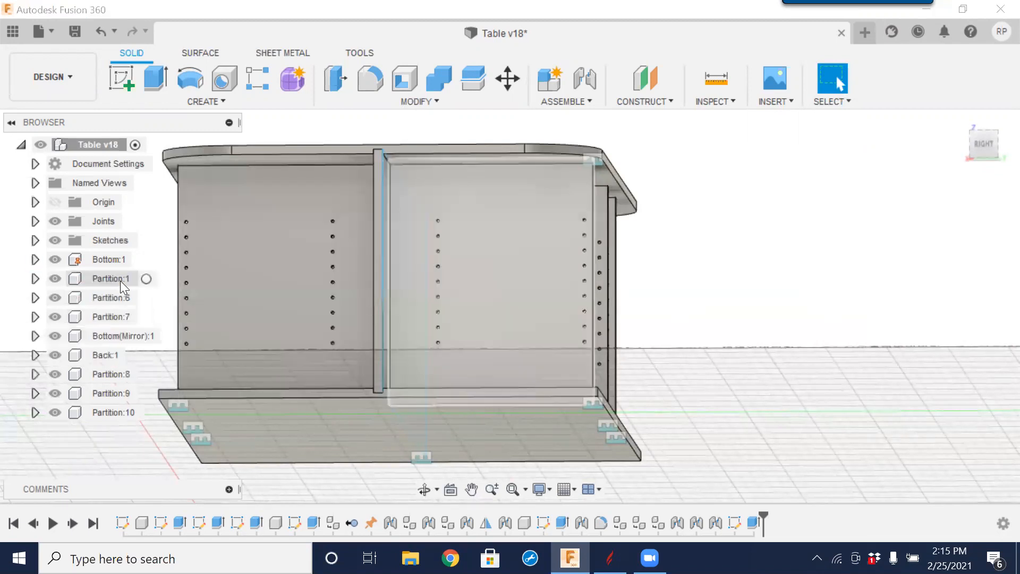
{"action": "left_click", "coordinate": [120, 281]}
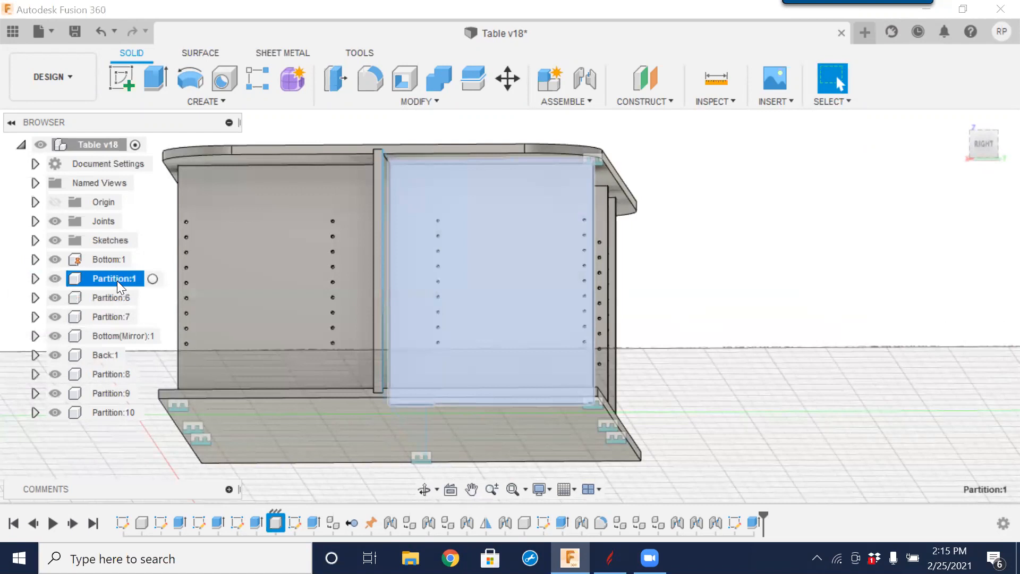
{"action": "left_click", "coordinate": [75, 32]}
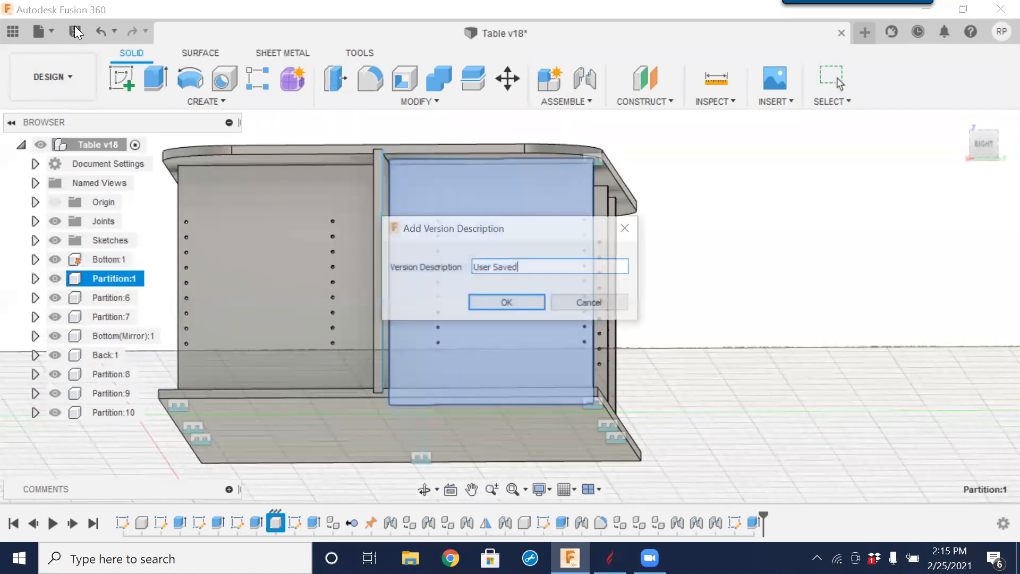
{"action": "left_click", "coordinate": [514, 304]}
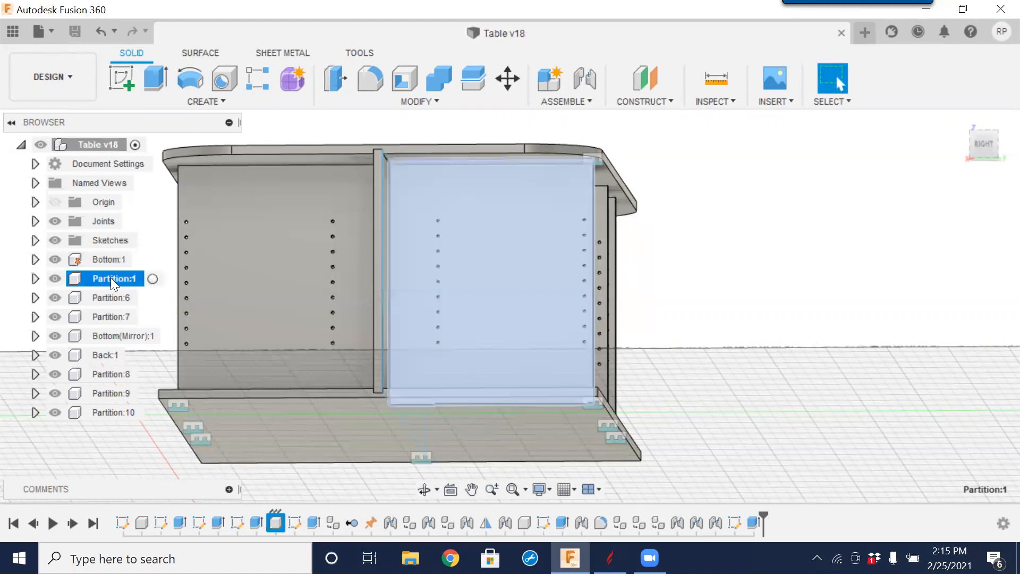
- Open Sketch5 of Partition:1 for editing and shift the shelf-hole pattern sideways by its lower corner point to test its freedom
{"action": "left_click", "coordinate": [35, 278]}
{"action": "left_click", "coordinate": [50, 278]}
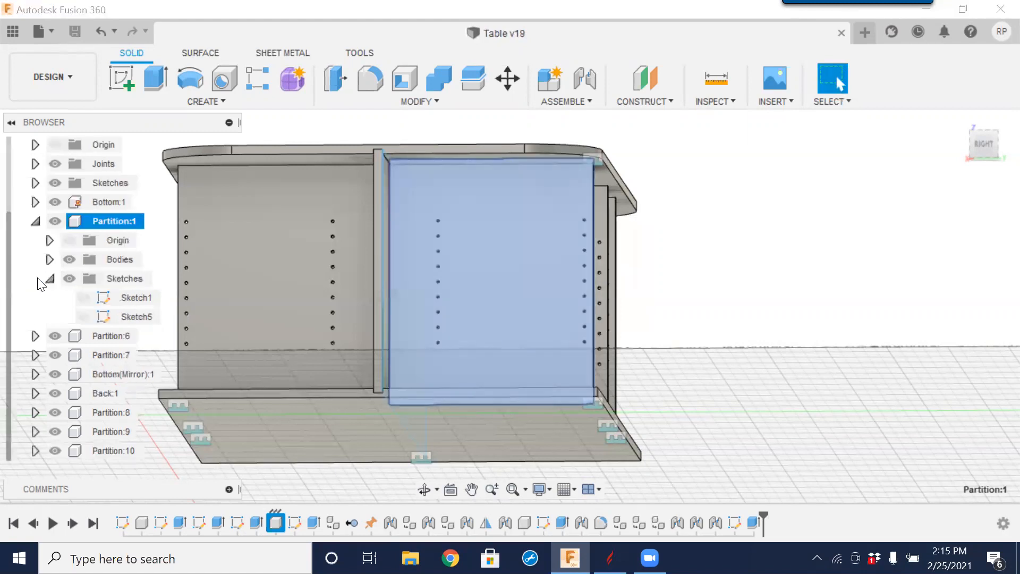
{"action": "left_click", "coordinate": [139, 316]}
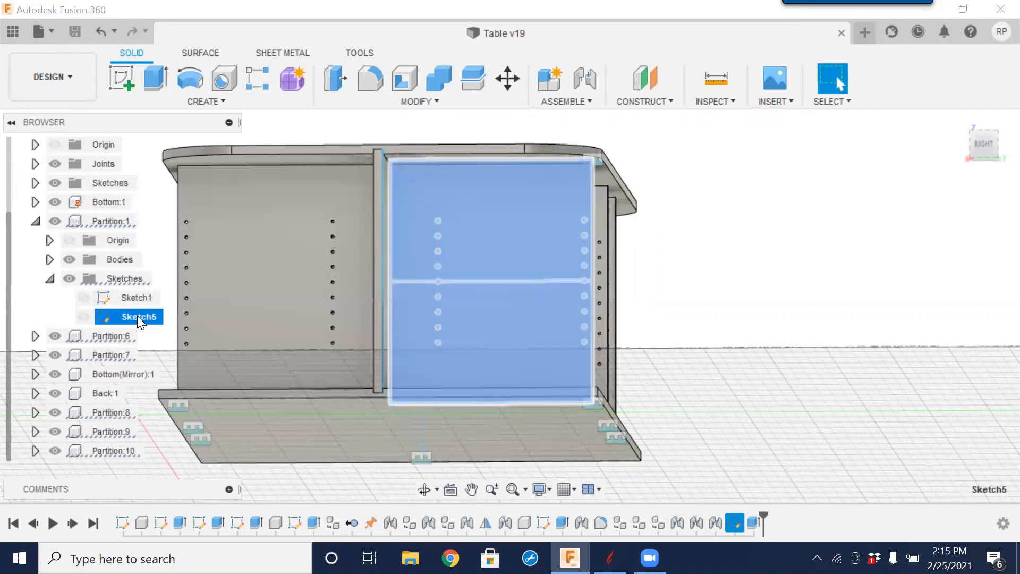
{"action": "right_click", "coordinate": [138, 315]}
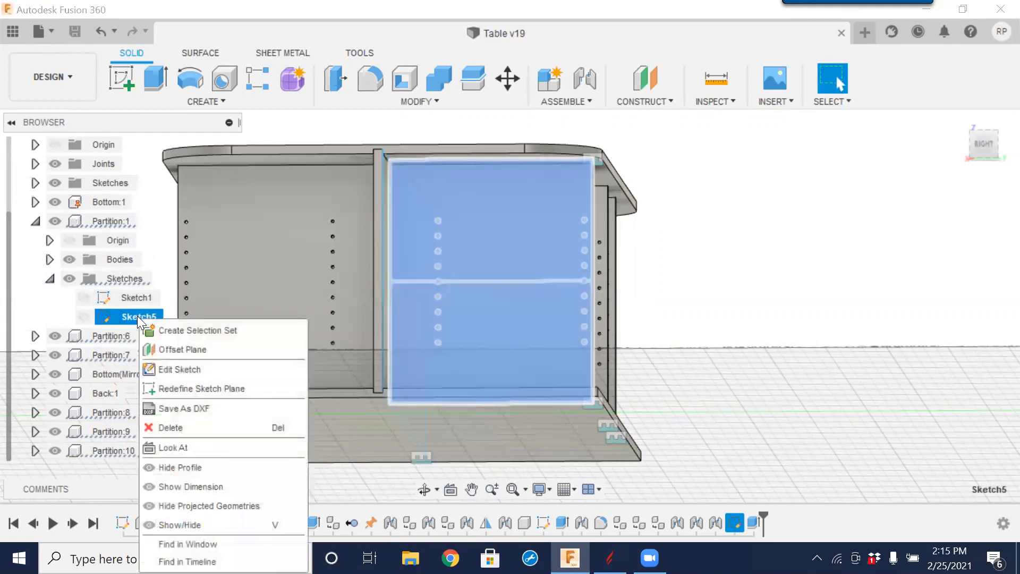
{"action": "left_click", "coordinate": [178, 370]}
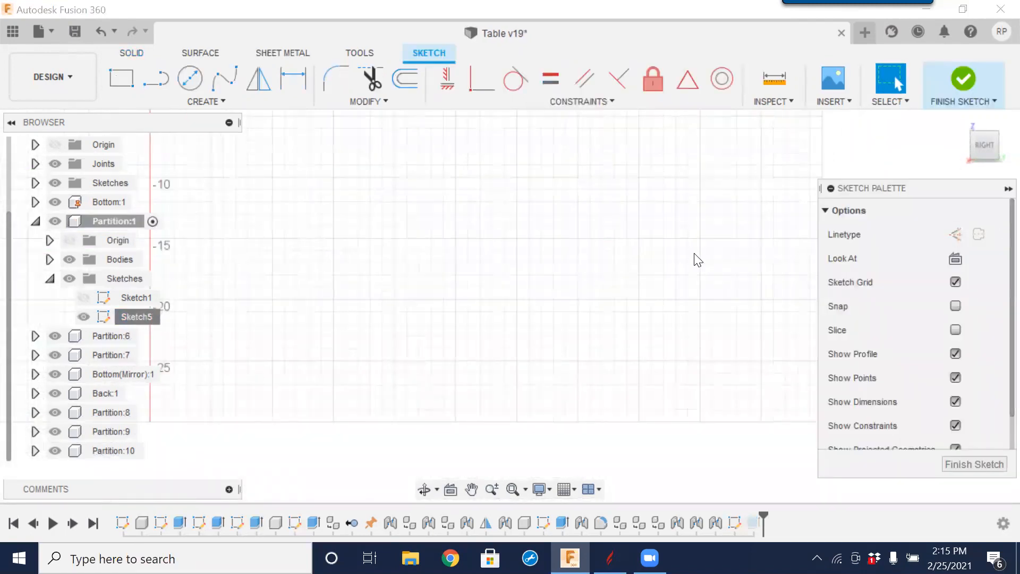
{"action": "scroll", "coordinate": [546, 219], "scroll_direction": "up", "scroll_amount": 5}
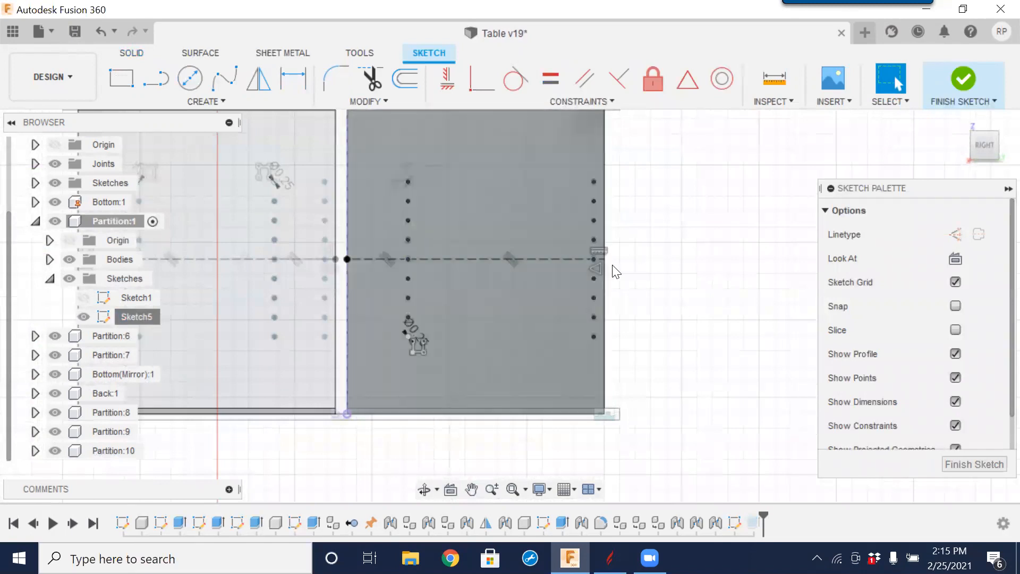
{"action": "mouse_move", "coordinate": [397, 336]}
{"action": "left_mouse_down"}
{"action": "mouse_move", "coordinate": [377, 336]}
{"action": "mouse_move", "coordinate": [408, 334]}
{"action": "left_mouse_up"}
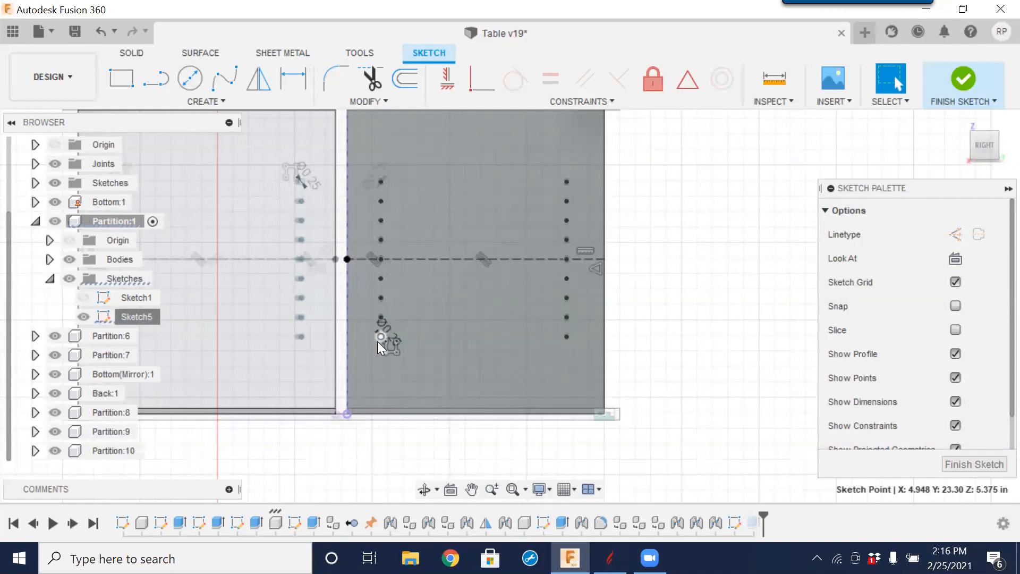
- Examine the shelf-hole rectangular pattern's quantities and distance expressions, then close its settings
{"action": "left_click", "coordinate": [197, 102]}
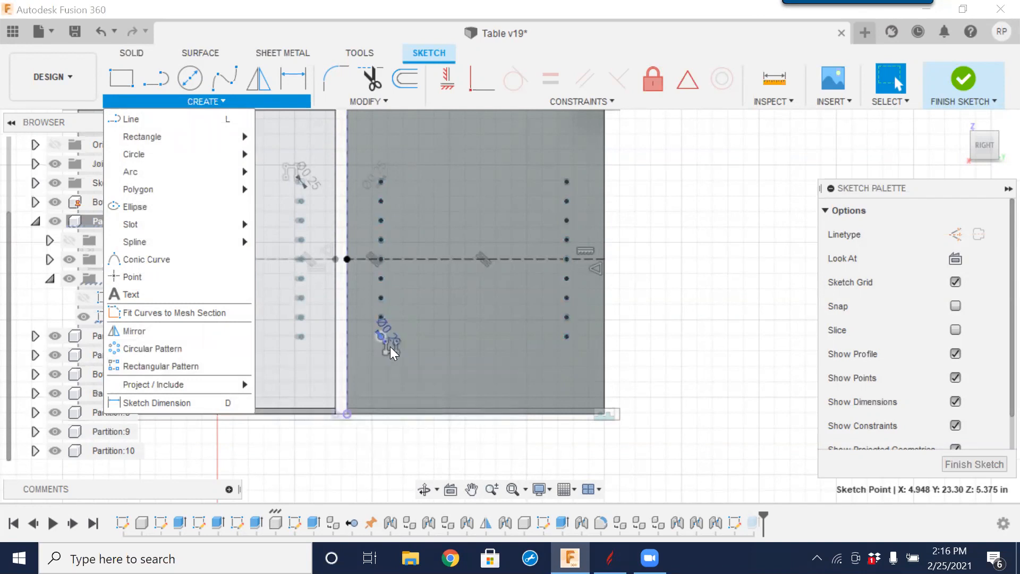
{"action": "double_click", "coordinate": [390, 347]}
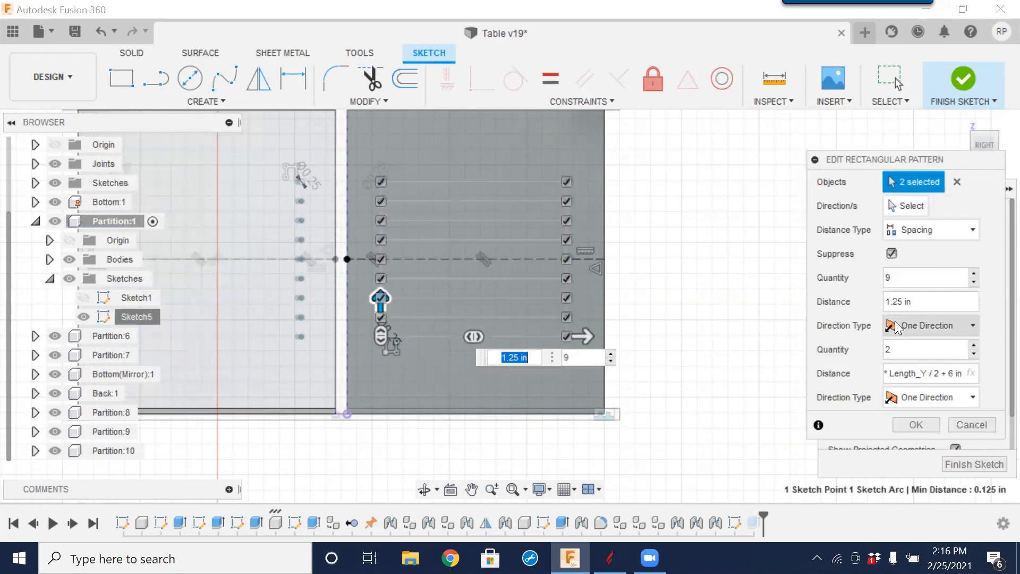
{"action": "left_click_drag", "start_coordinate": [855, 156], "coordinate": [694, 138]}
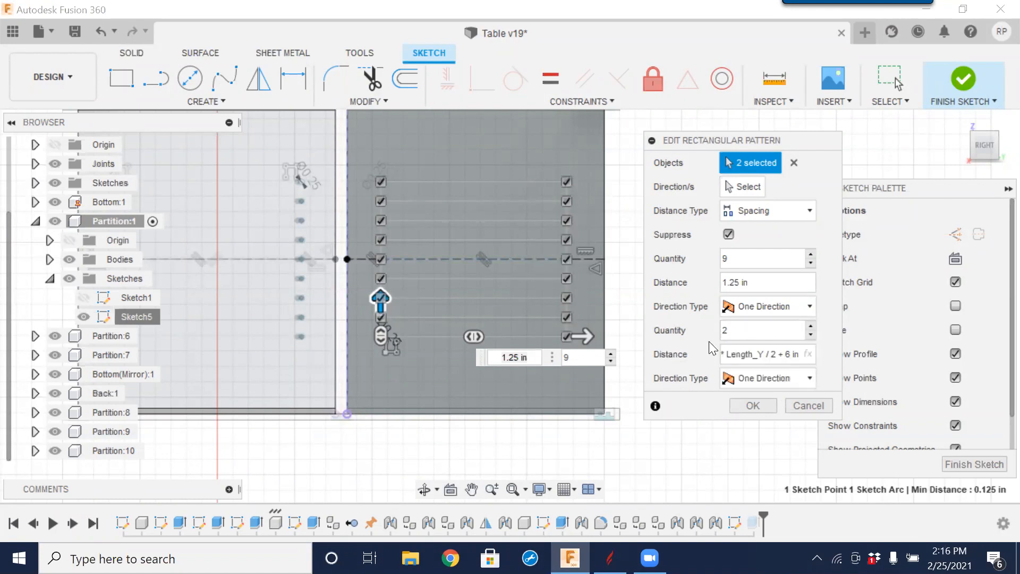
{"action": "left_click", "coordinate": [774, 403]}
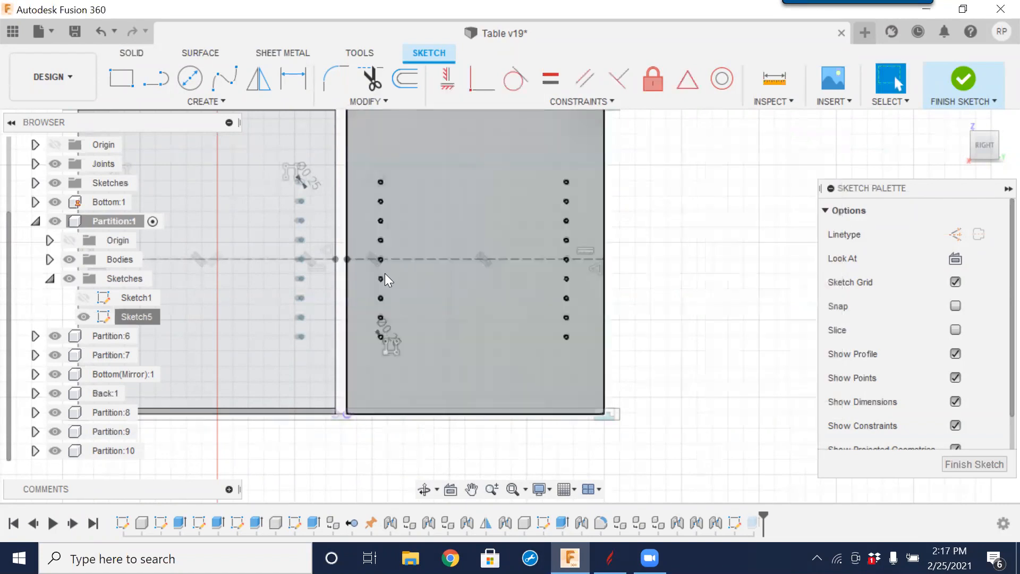
- Constrain the two end segments of the partition's horizontal construction line to equal length and finish editing Sketch5
{"action": "mouse_move", "coordinate": [380, 279]}
{"action": "left_mouse_down"}
{"action": "mouse_move", "coordinate": [444, 278]}
{"action": "mouse_move", "coordinate": [357, 276]}
{"action": "mouse_move", "coordinate": [406, 274]}
{"action": "mouse_move", "coordinate": [370, 277]}
{"action": "mouse_move", "coordinate": [381, 278]}
{"action": "left_mouse_up"}
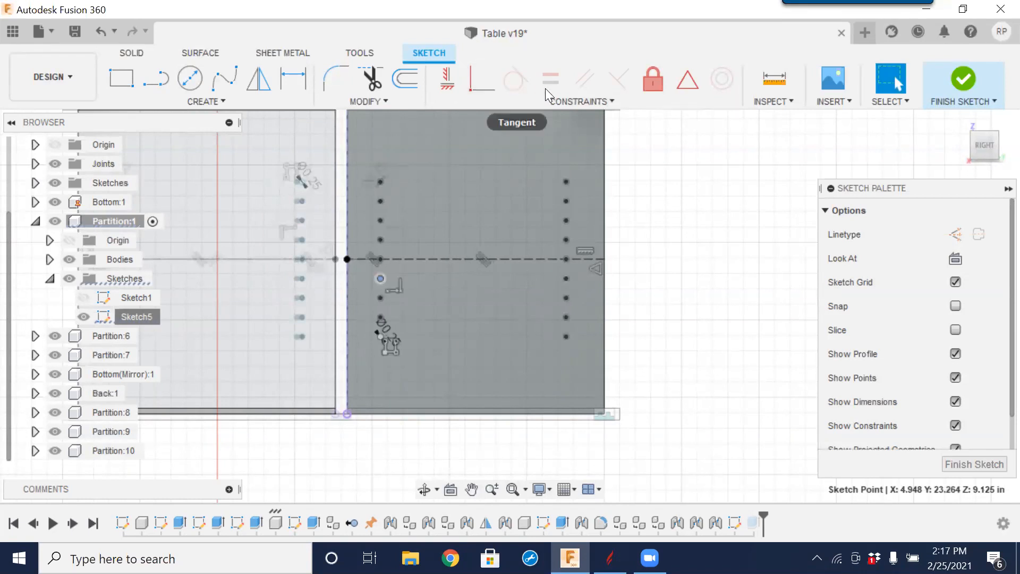
{"action": "left_click", "coordinate": [615, 228]}
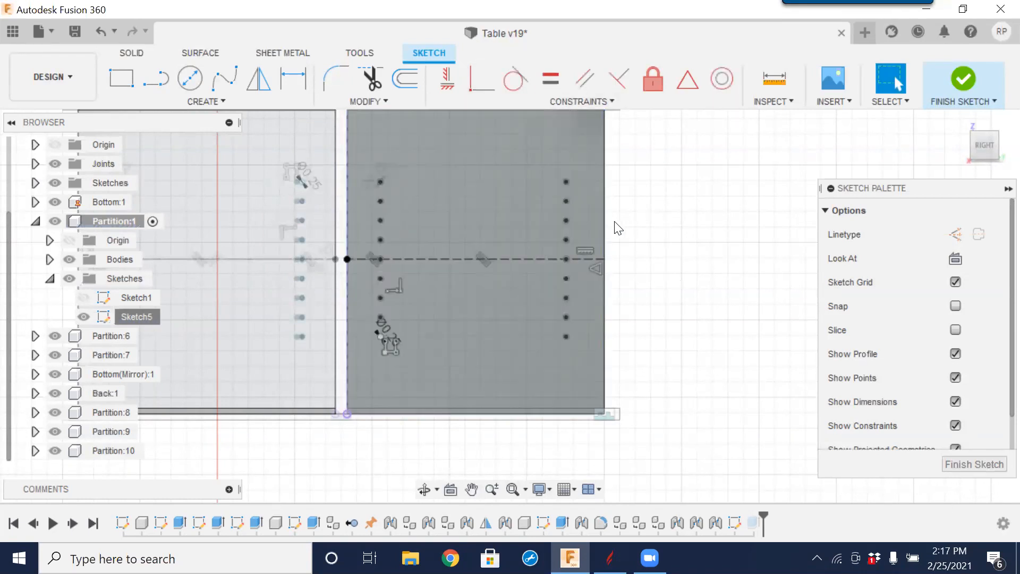
{"action": "left_click", "coordinate": [552, 84]}
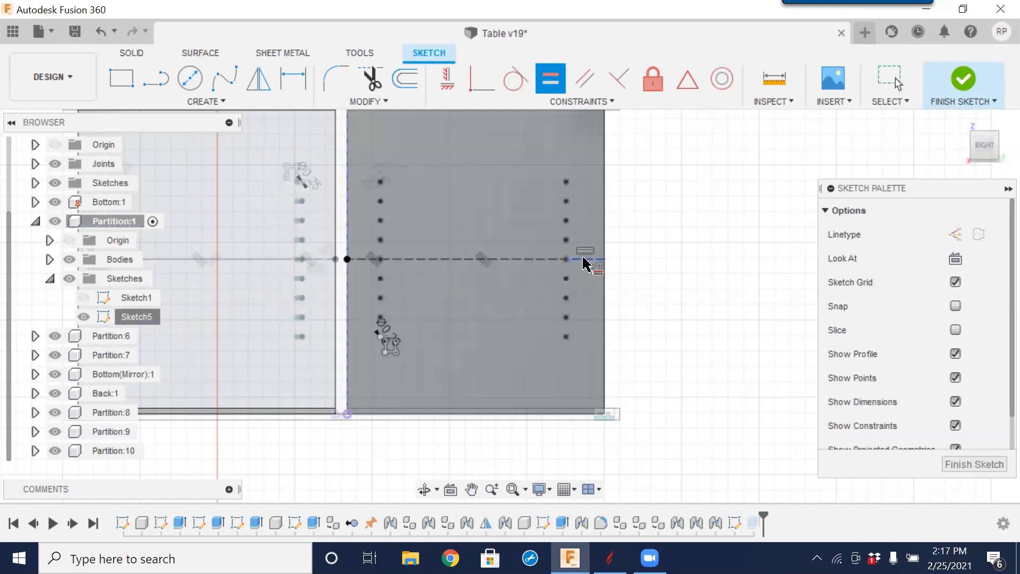
{"action": "left_click", "coordinate": [584, 261]}
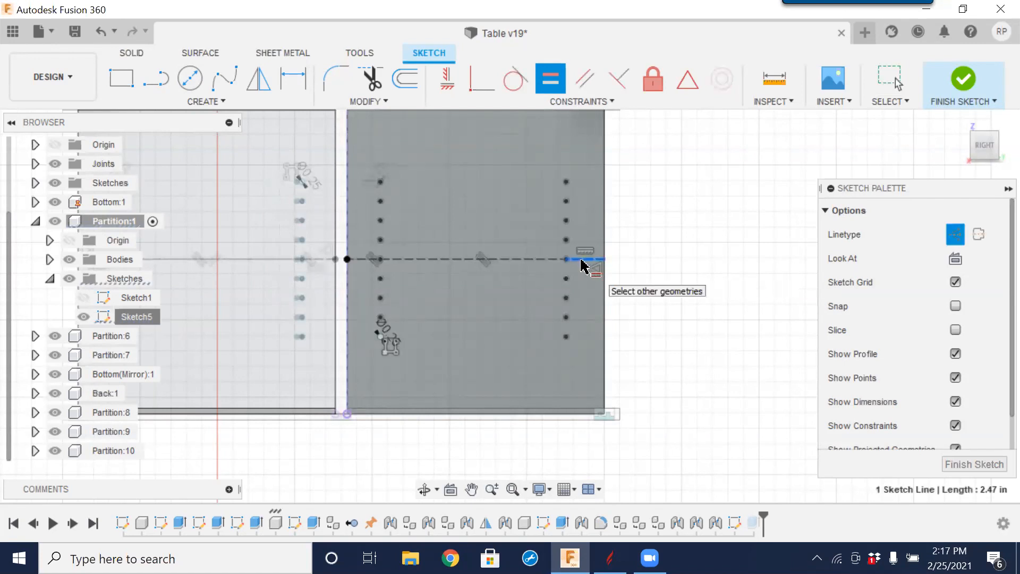
{"action": "left_click", "coordinate": [361, 260]}
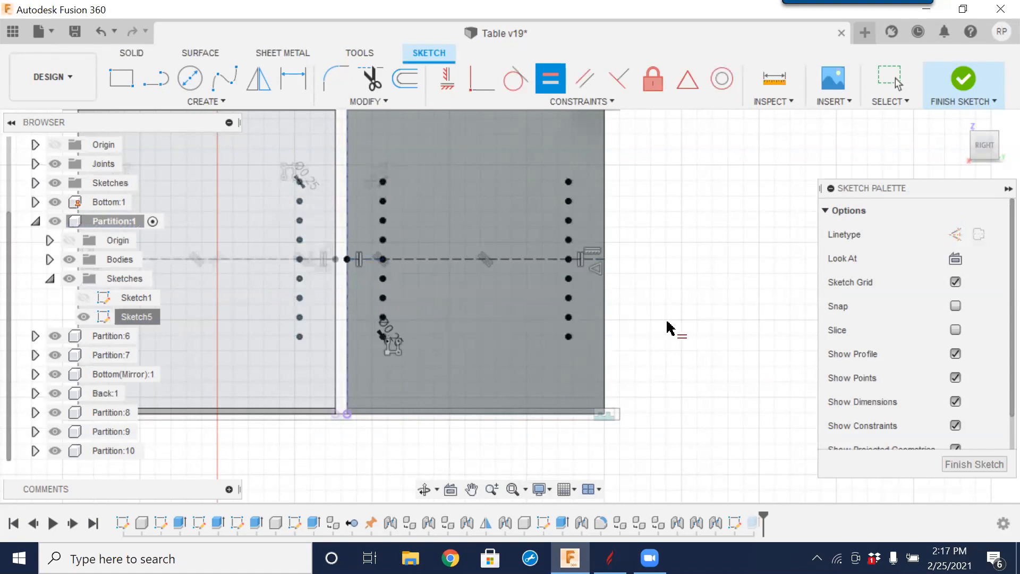
{"action": "scroll", "coordinate": [563, 279], "scroll_direction": "up", "scroll_amount": 3}
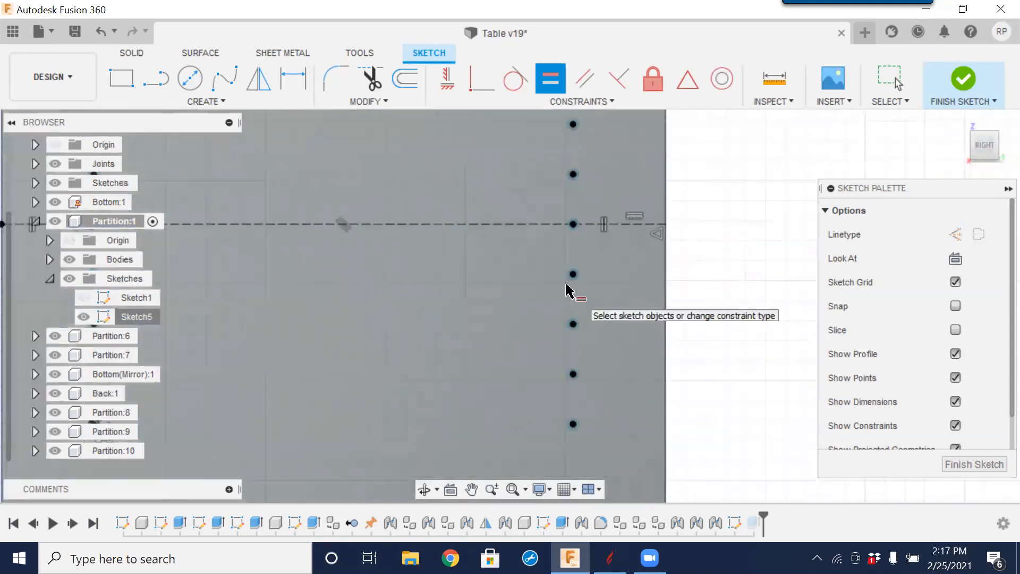
{"action": "scroll", "coordinate": [584, 245], "scroll_direction": "down", "scroll_amount": 1}
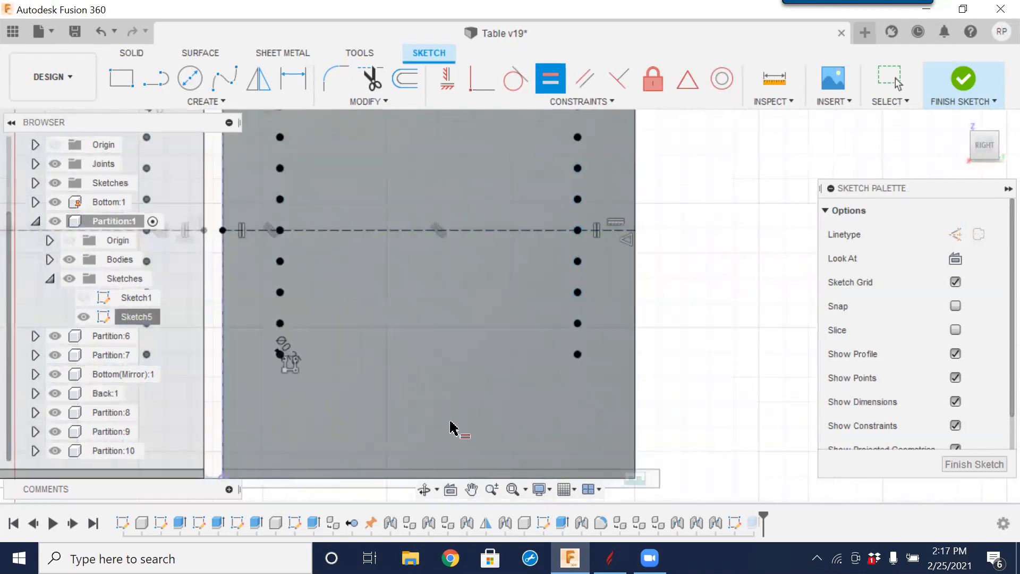
{"action": "scroll", "coordinate": [451, 372], "scroll_direction": "down", "scroll_amount": 2}
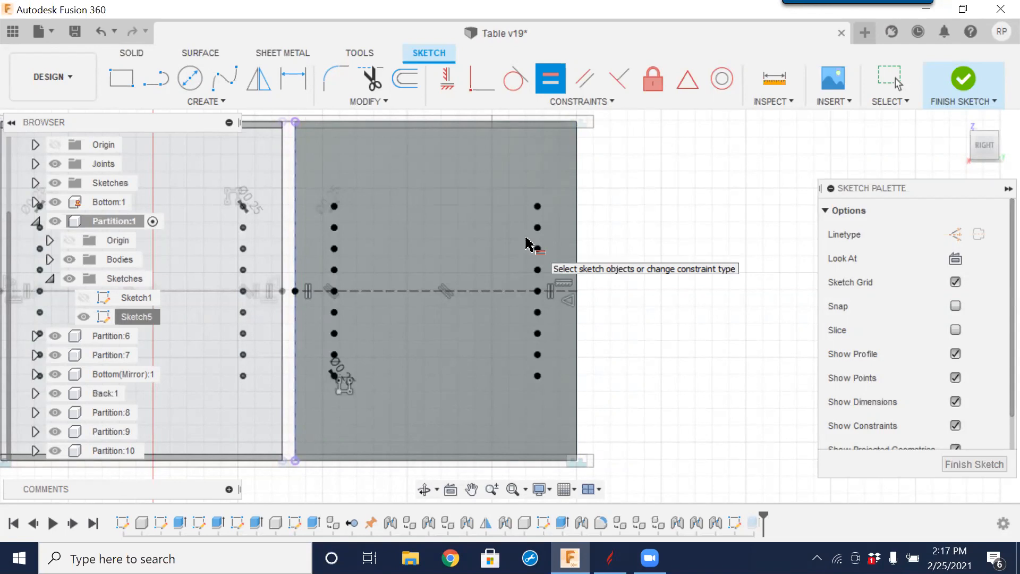
{"action": "left_click", "coordinate": [964, 459]}
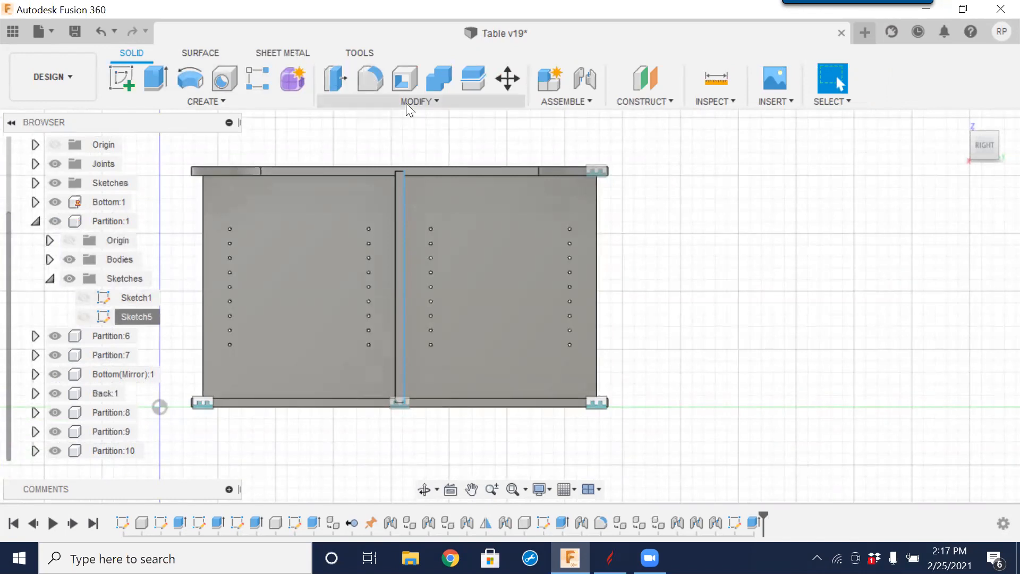
- Set the Length_Y user parameter to 30 in and check the updated table
{"action": "left_click", "coordinate": [429, 101]}
{"action": "left_click", "coordinate": [400, 474]}
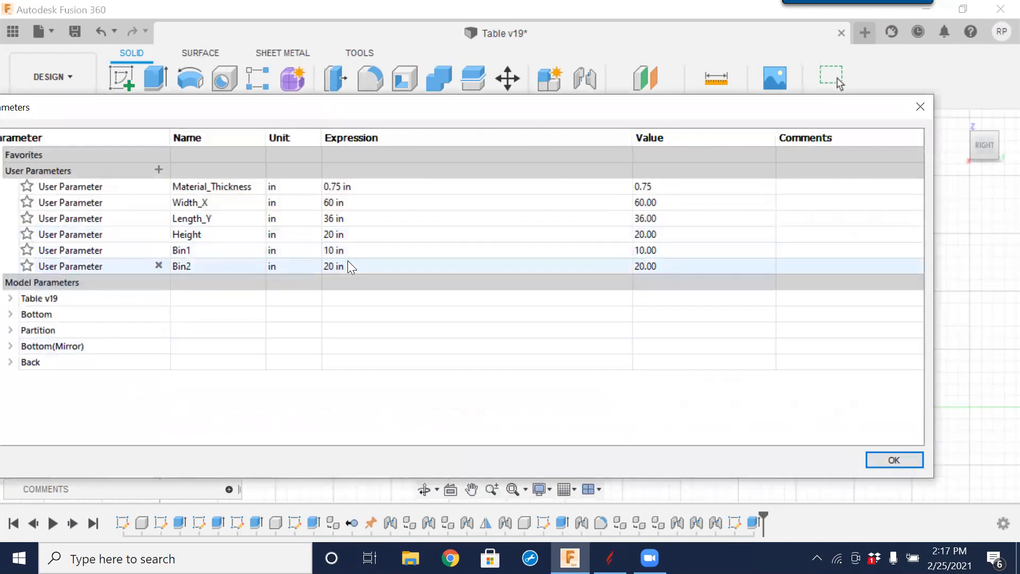
{"action": "double_click", "coordinate": [335, 220]}
{"action": "type", "text": "30"}
{"action": "key", "text": "Return"}
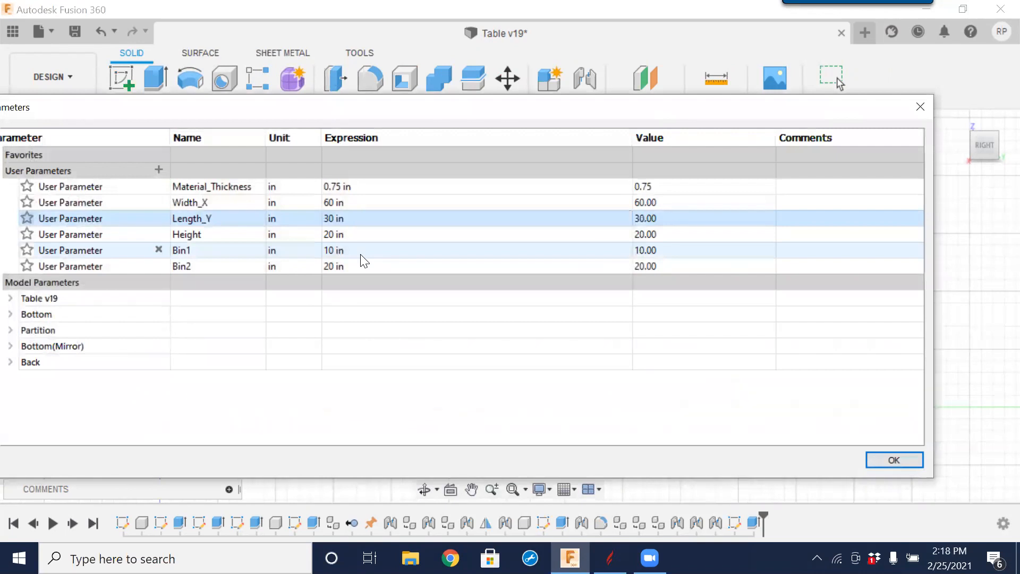
{"action": "left_click", "coordinate": [884, 461]}
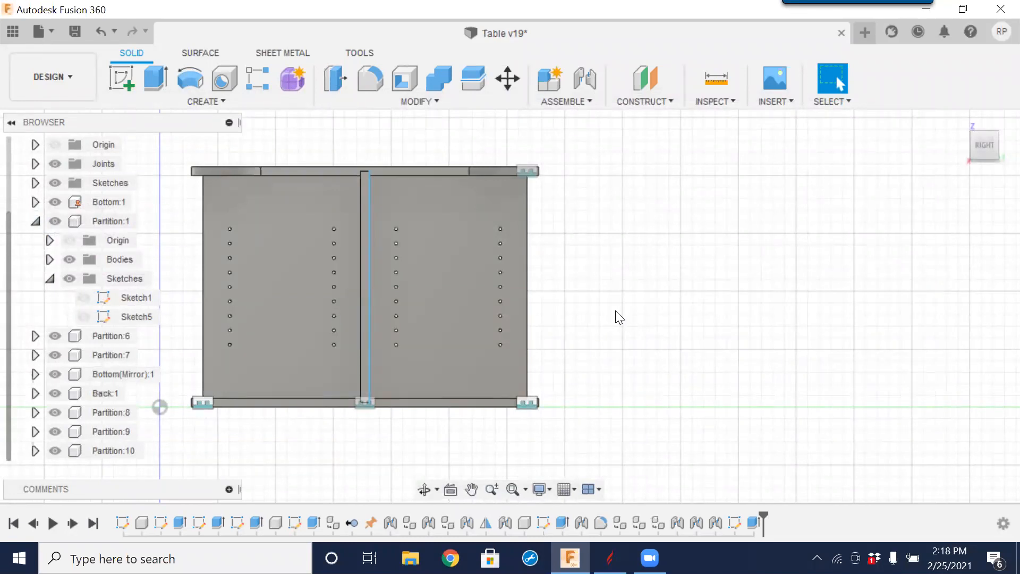
{"action": "middle_click_drag", "start_coordinate": [575, 273], "coordinate": [660, 336], "text": "shift"}
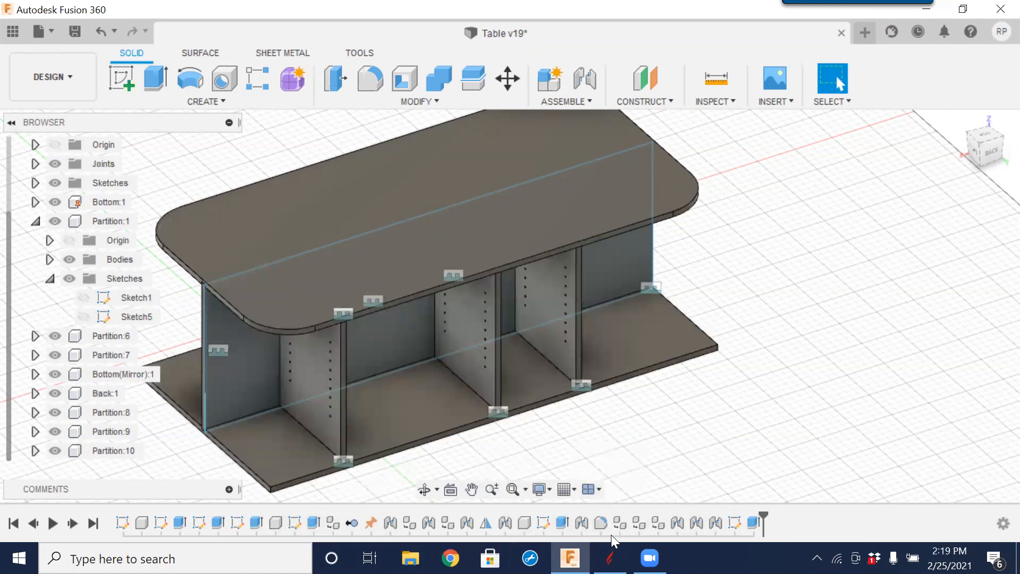
- Delete the fillet that rounds the tabletop's corners and inspect the squared-off table from below and above
{"action": "left_click", "coordinate": [601, 523]}
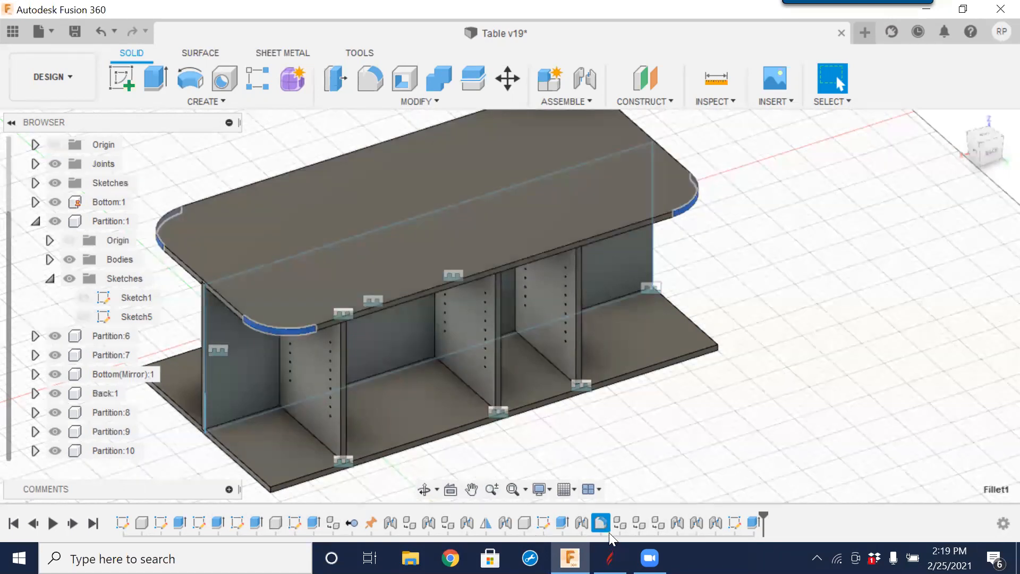
{"action": "right_click", "coordinate": [601, 523]}
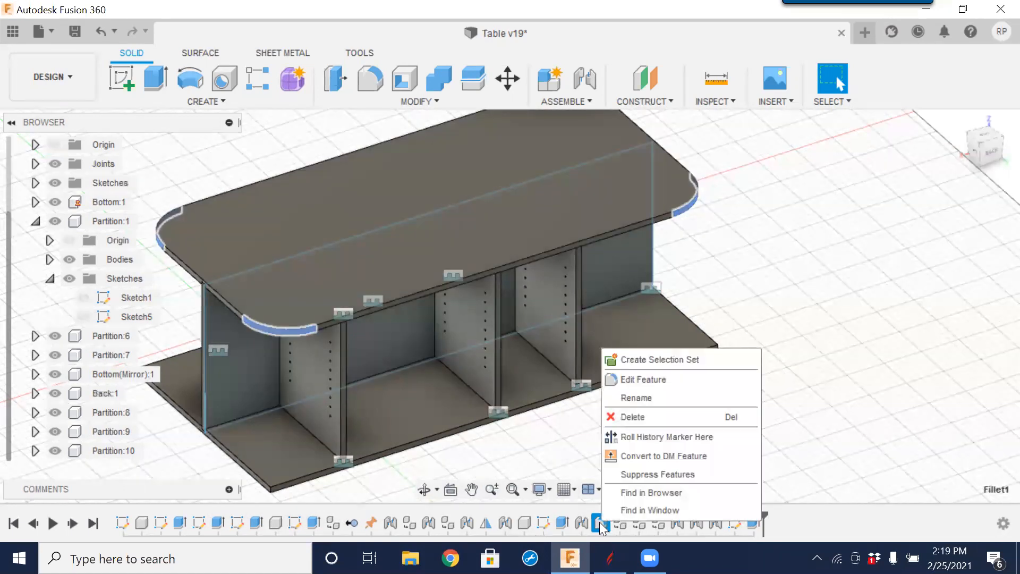
{"action": "left_click", "coordinate": [629, 416]}
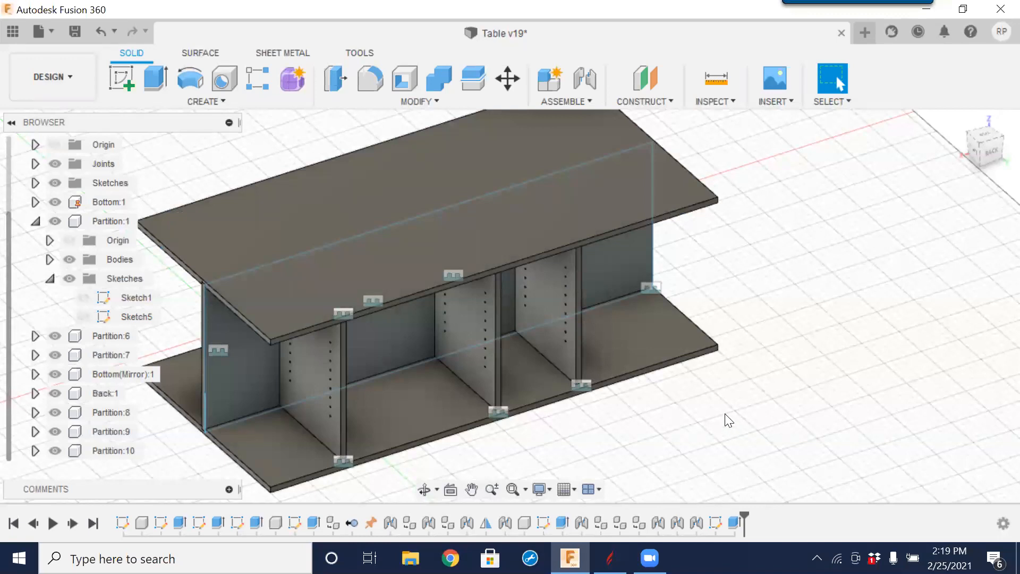
{"action": "scroll", "coordinate": [691, 435], "scroll_direction": "down", "scroll_amount": 4}
{"action": "middle_click_drag", "start_coordinate": [659, 463], "coordinate": [661, 381], "text": "shift"}
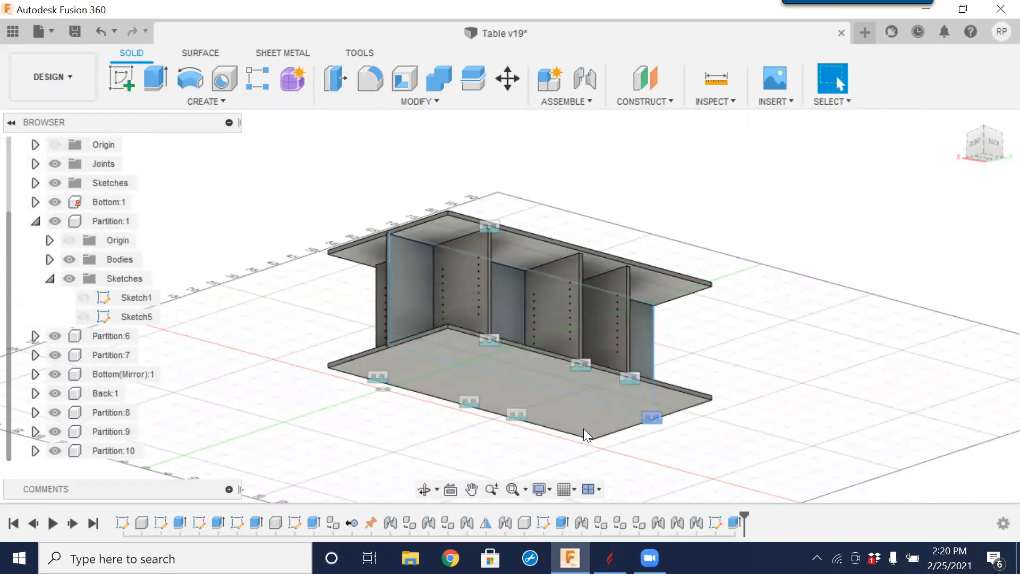
{"action": "middle_click_drag", "start_coordinate": [679, 277], "coordinate": [596, 342], "text": "shift"}
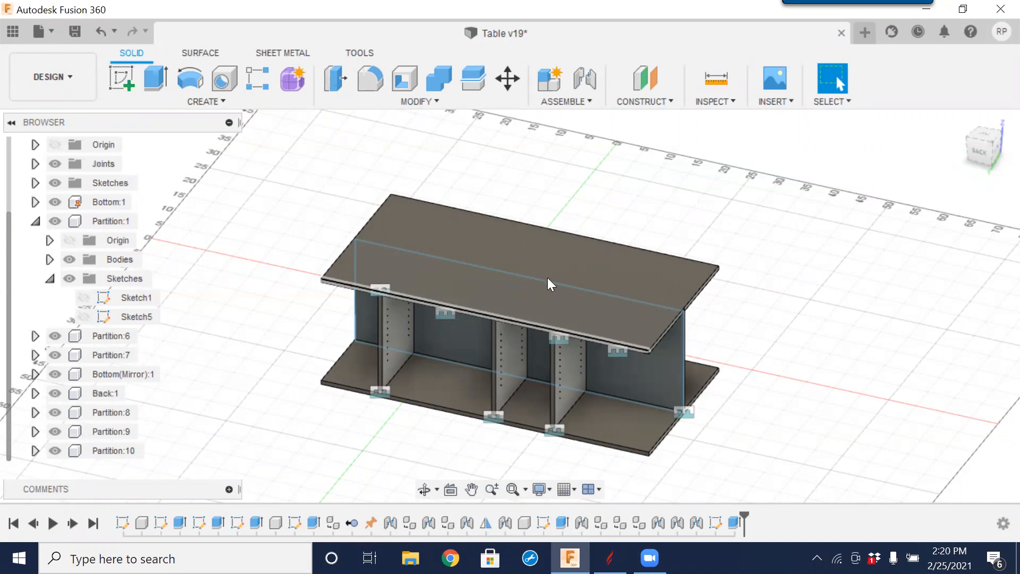
{"action": "left_click", "coordinate": [35, 221]}
{"action": "left_click", "coordinate": [77, 77]}
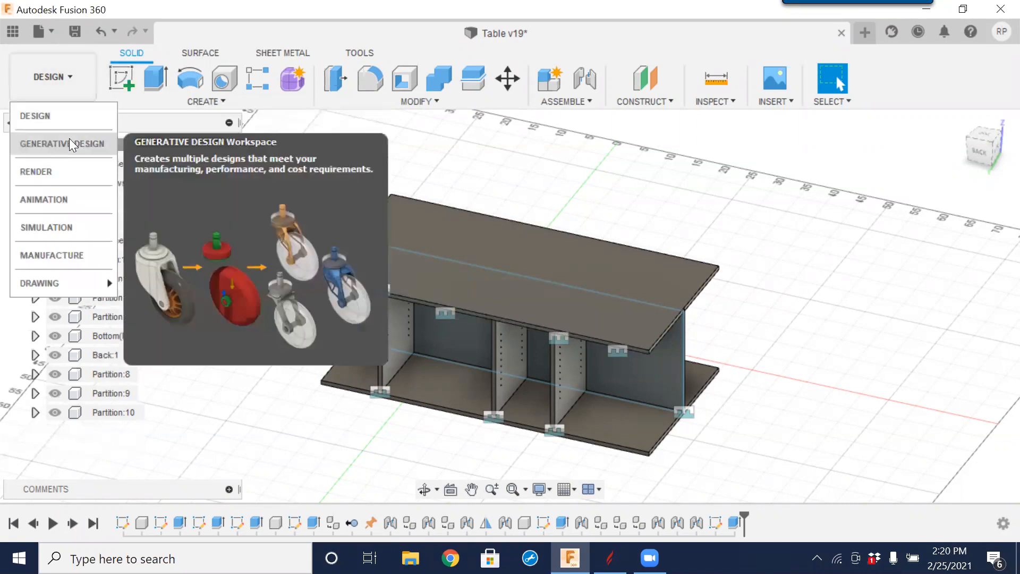
{"action": "mouse_move", "coordinate": [55, 289]}
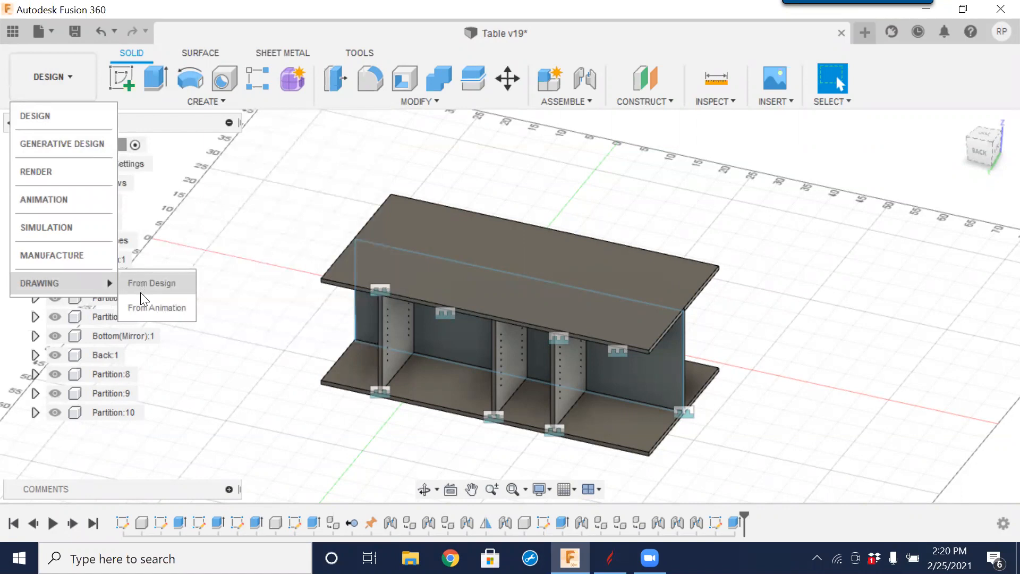
{"action": "left_click", "coordinate": [180, 149]}
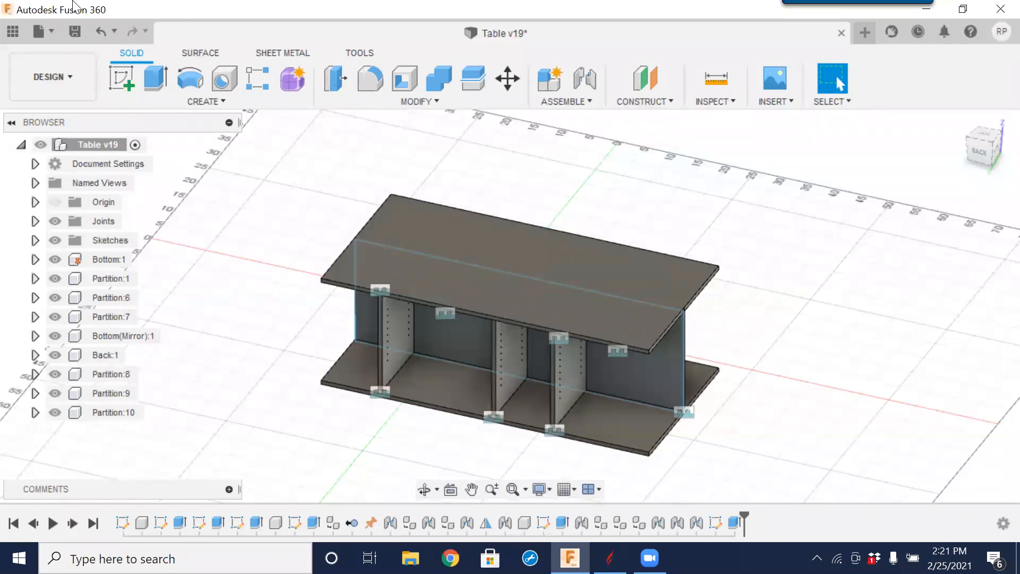
- Start a new drawing from the Bottom:1 component only
{"action": "left_click", "coordinate": [67, 81]}
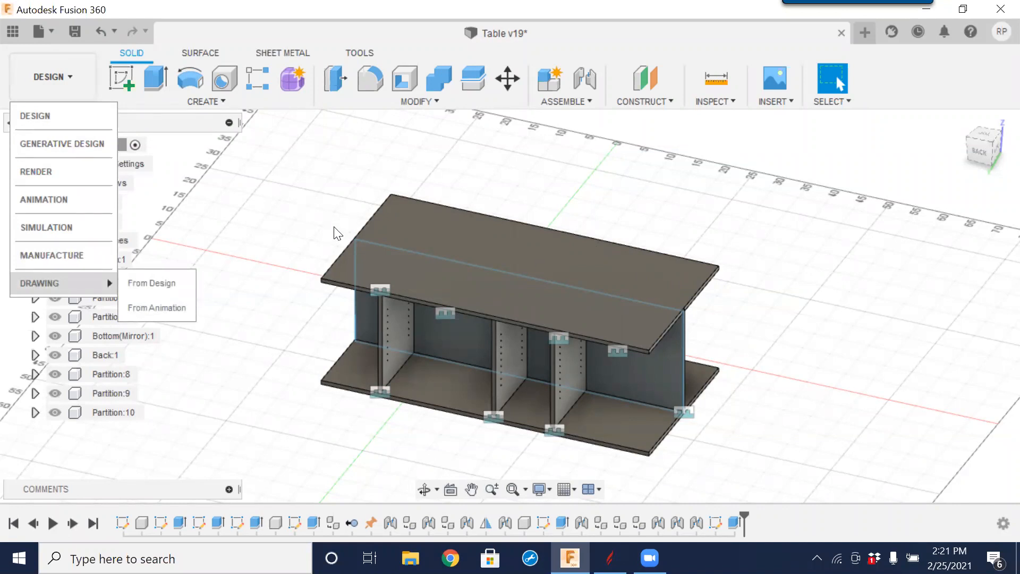
{"action": "left_click", "coordinate": [316, 250]}
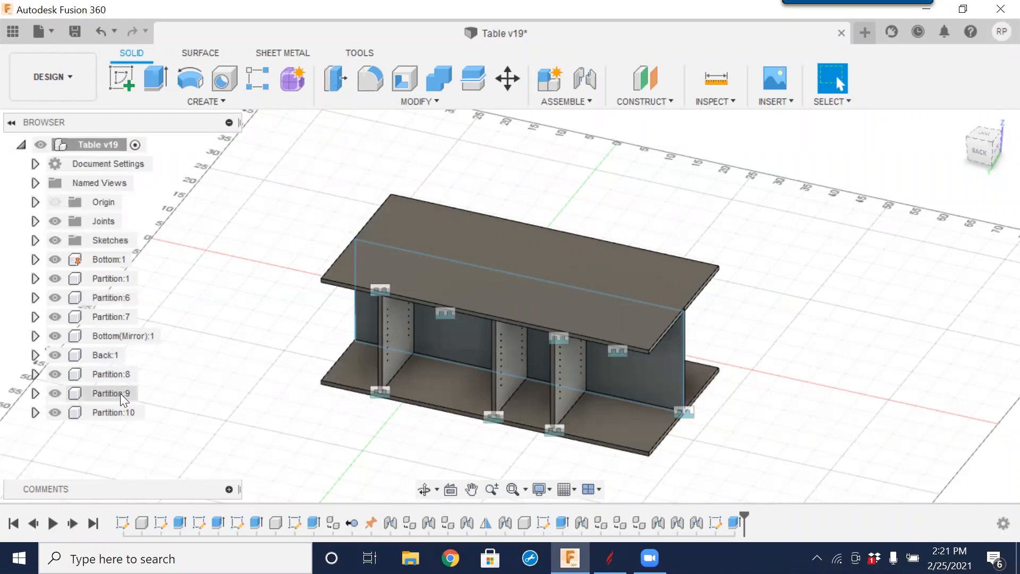
{"action": "left_click", "coordinate": [105, 260]}
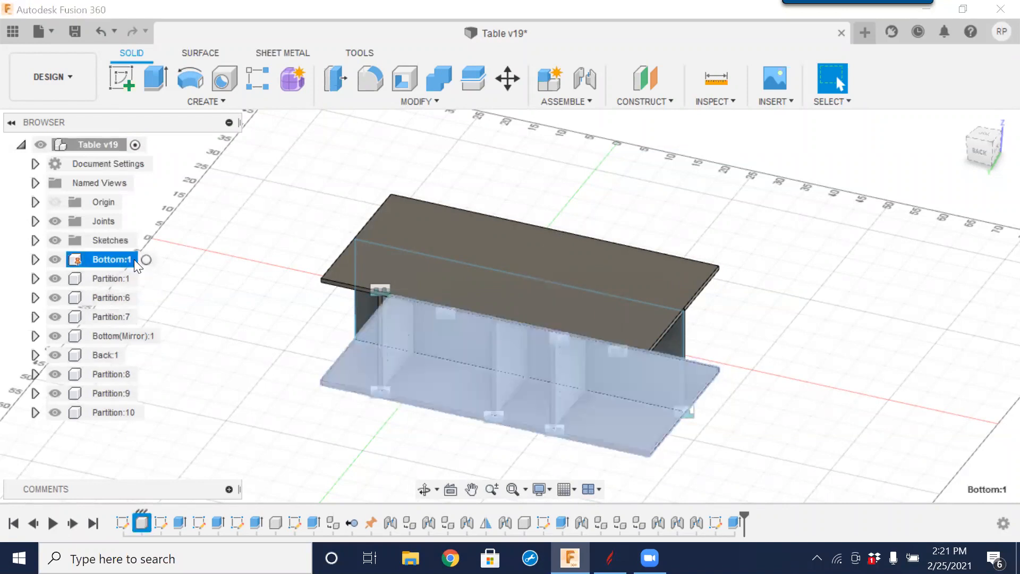
{"action": "right_click", "coordinate": [123, 254]}
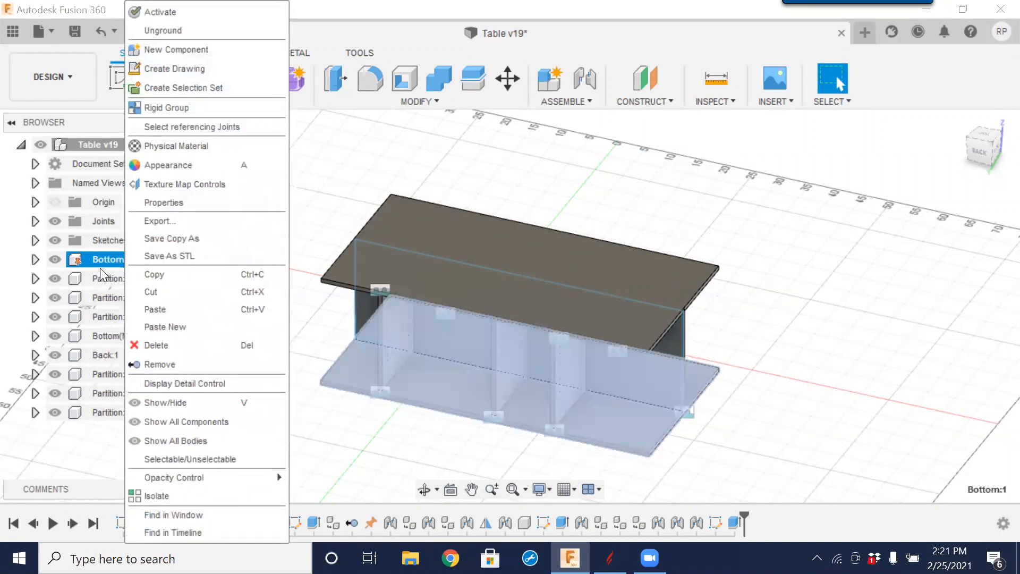
{"action": "left_click", "coordinate": [161, 69]}
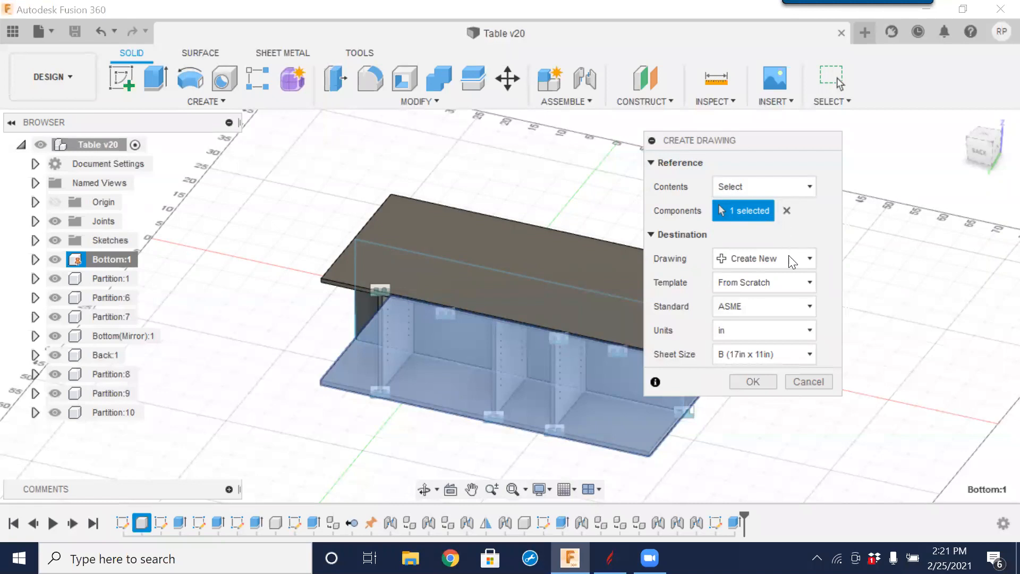
- Create the drawing from scratch with the ASME standard, inch units and a B (17in x 11in) sheet
{"action": "left_click", "coordinate": [814, 352]}
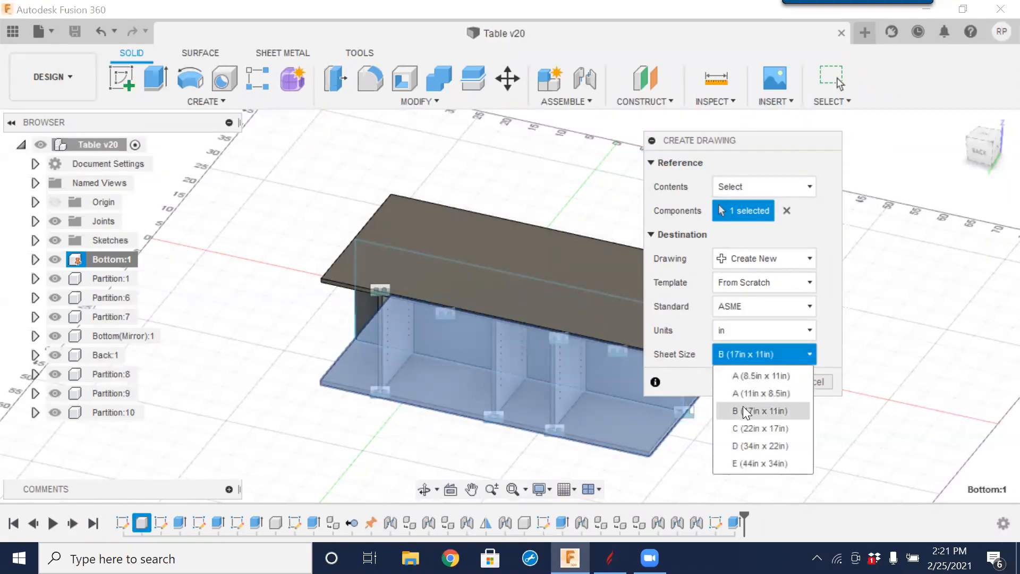
{"action": "left_click", "coordinate": [758, 354]}
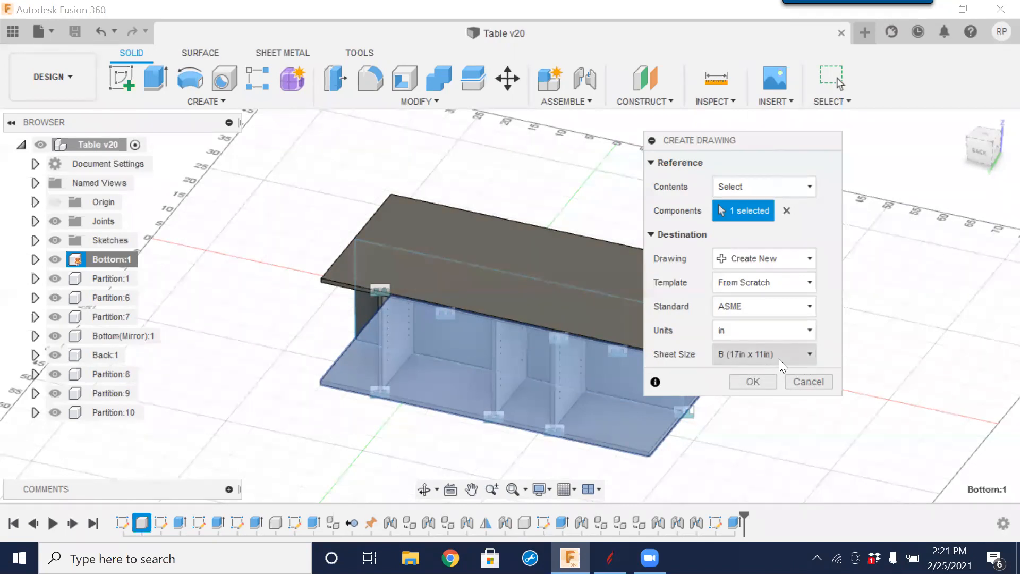
{"action": "left_click", "coordinate": [809, 306]}
{"action": "left_click", "coordinate": [807, 309]}
{"action": "left_click", "coordinate": [807, 285]}
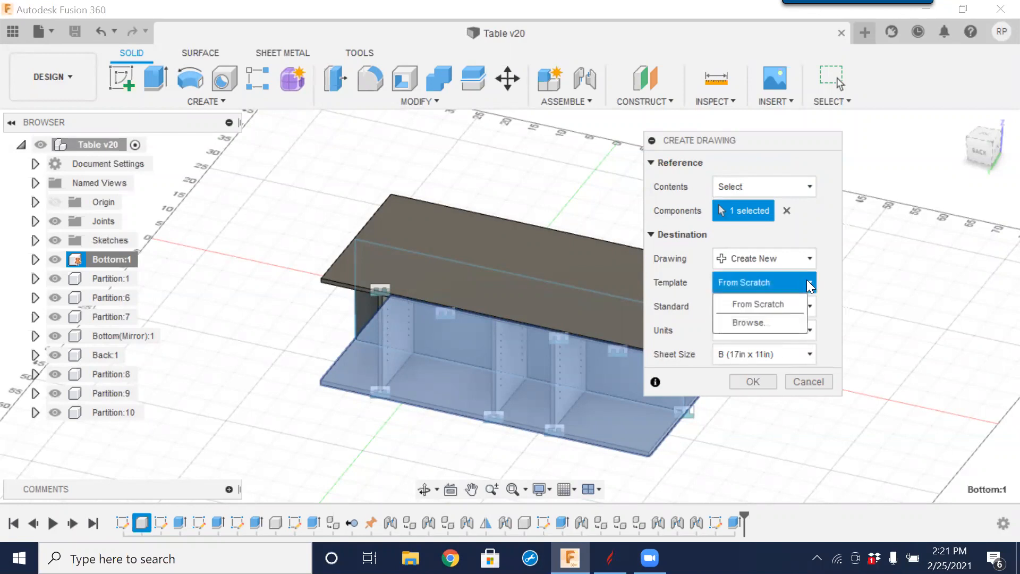
{"action": "left_click", "coordinate": [805, 258]}
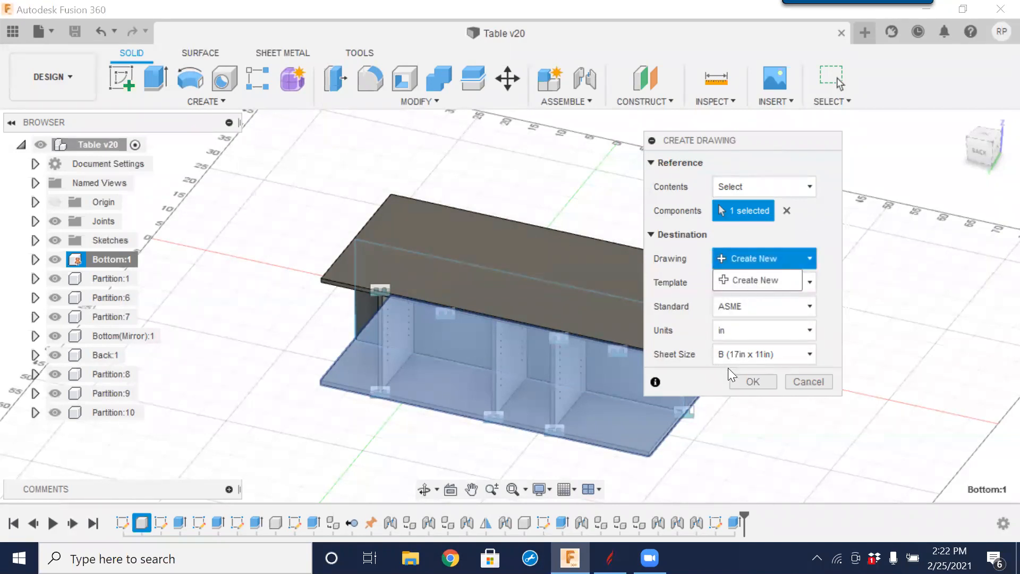
{"action": "left_click", "coordinate": [758, 388]}
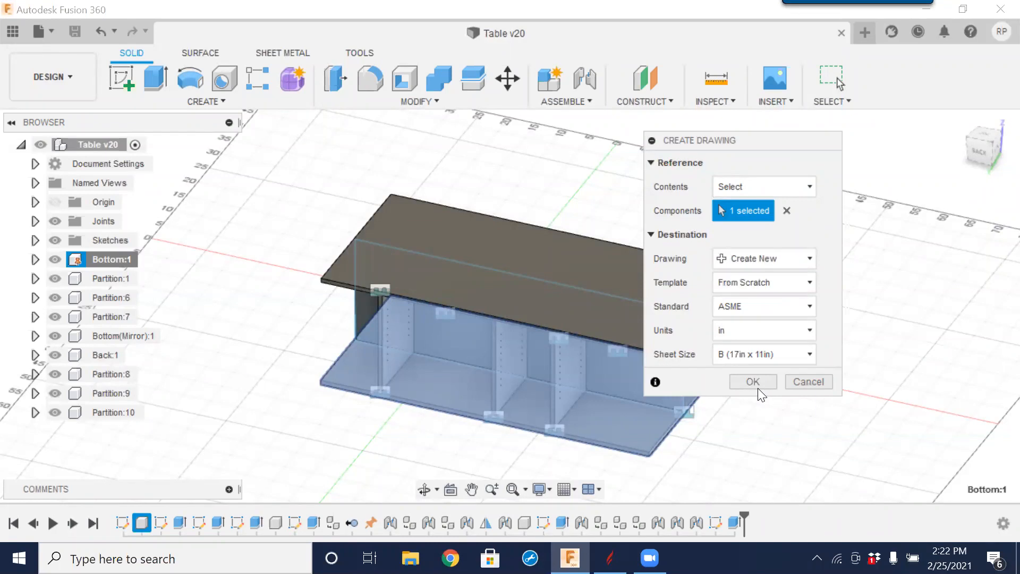
{"action": "left_click", "coordinate": [760, 383]}
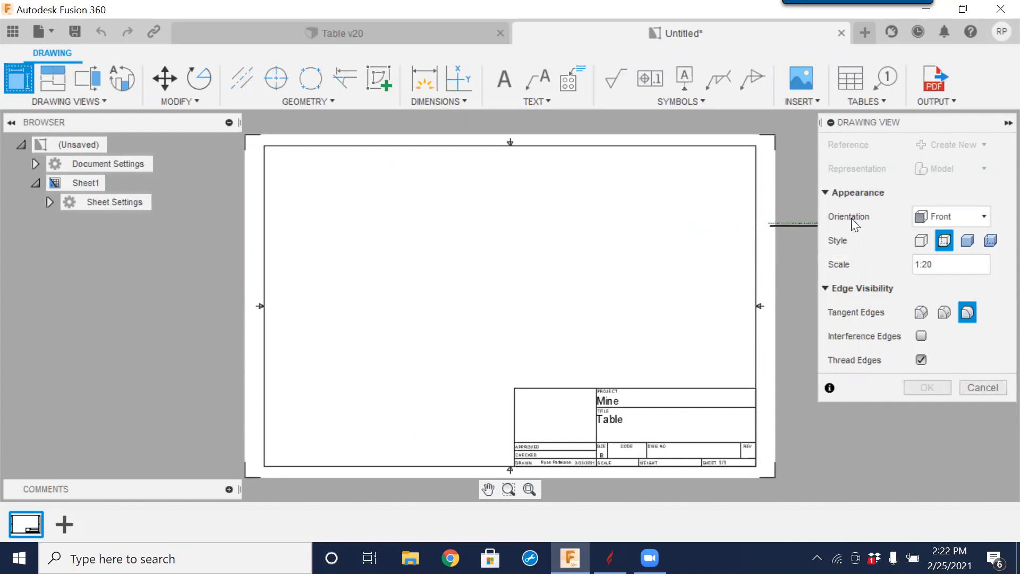
- Place a base view of the Bottom component beside the sheet, using the TOP orientation at 1:1 scale
{"action": "left_click", "coordinate": [984, 217]}
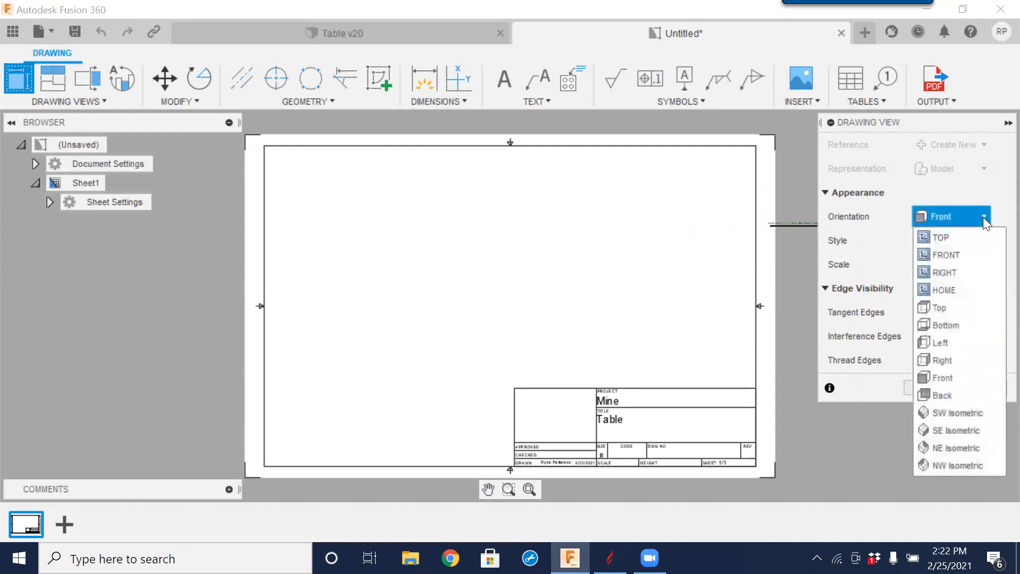
{"action": "left_click", "coordinate": [941, 235]}
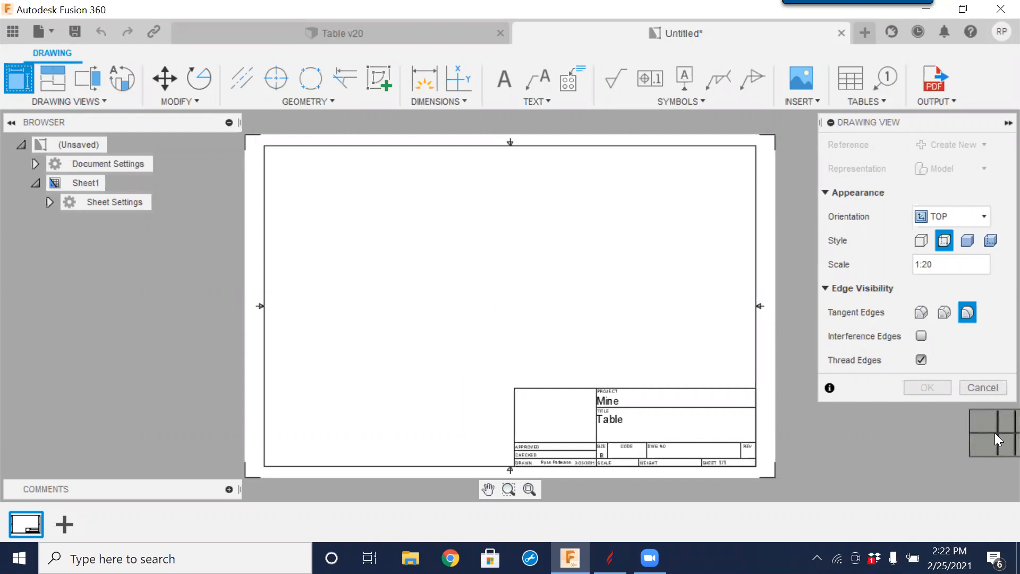
{"action": "left_click", "coordinate": [968, 264]}
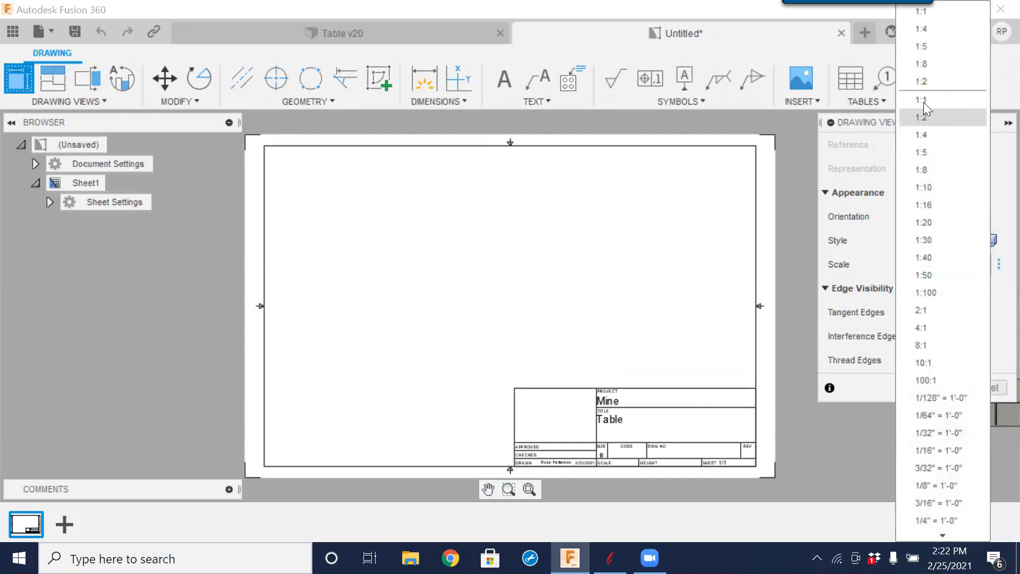
{"action": "left_click", "coordinate": [923, 101]}
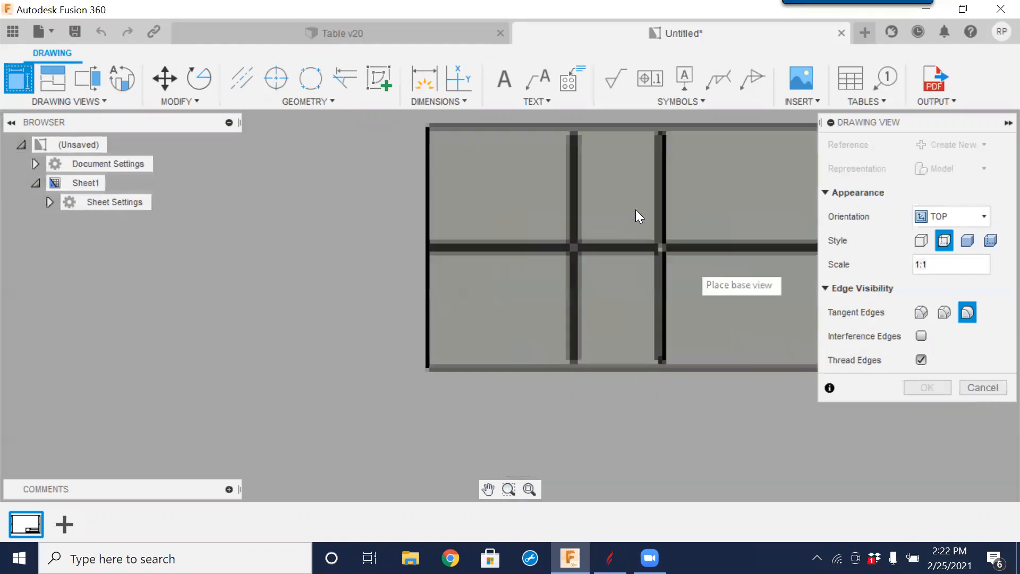
{"action": "left_click", "coordinate": [203, 299]}
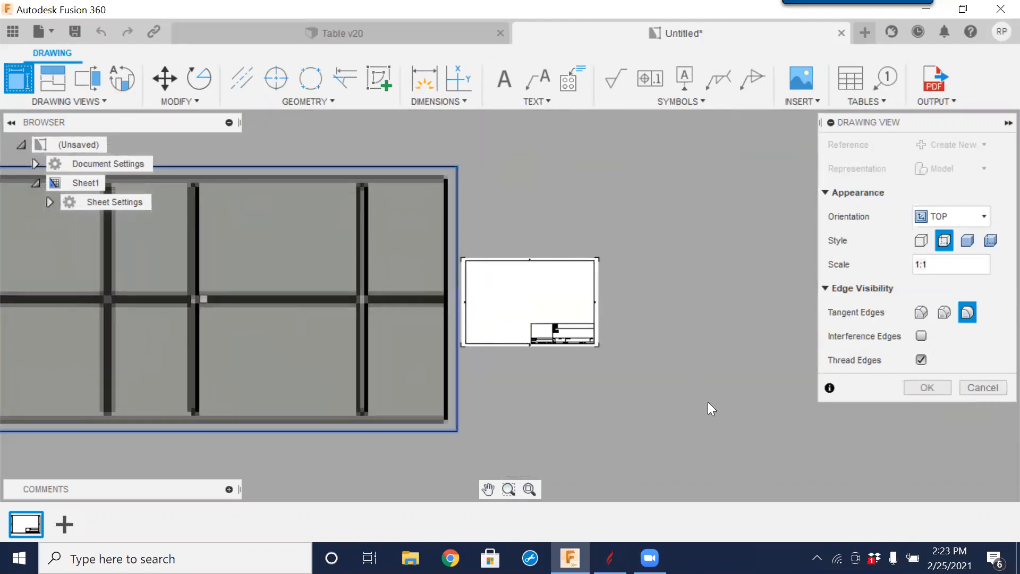
{"action": "left_click", "coordinate": [926, 388]}
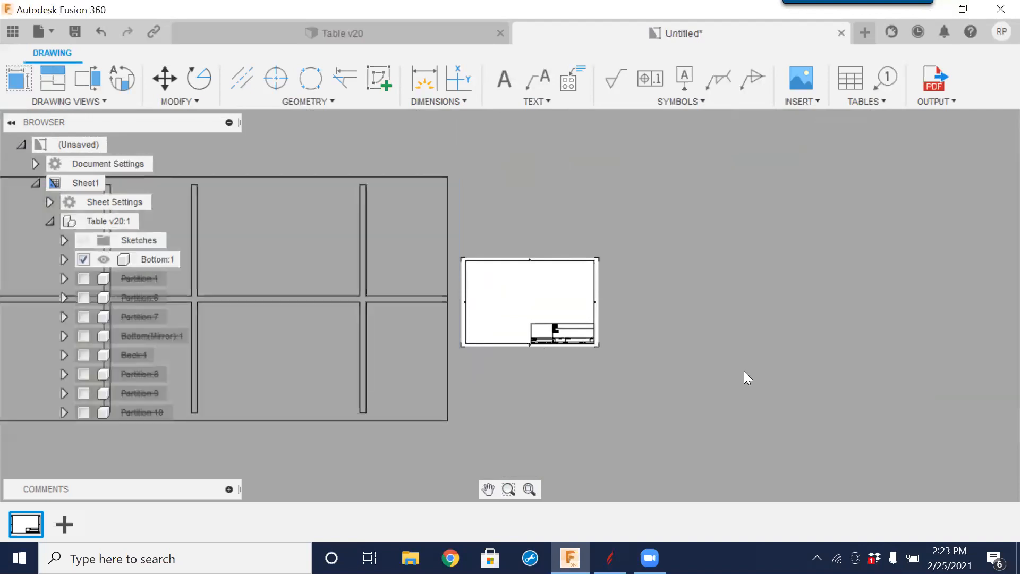
- Delete the sheet's border and title block so only the part geometry remains
{"action": "mouse_move", "coordinate": [667, 213]}
{"action": "left_mouse_down"}
{"action": "mouse_move", "coordinate": [487, 367]}
{"action": "mouse_move", "coordinate": [452, 382]}
{"action": "left_mouse_up"}
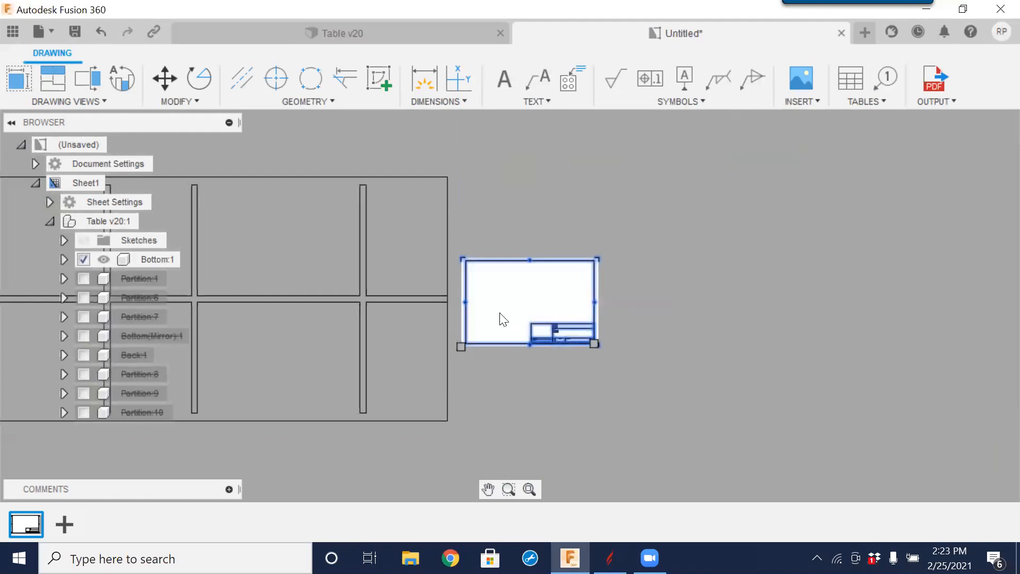
{"action": "key", "text": "Delete"}
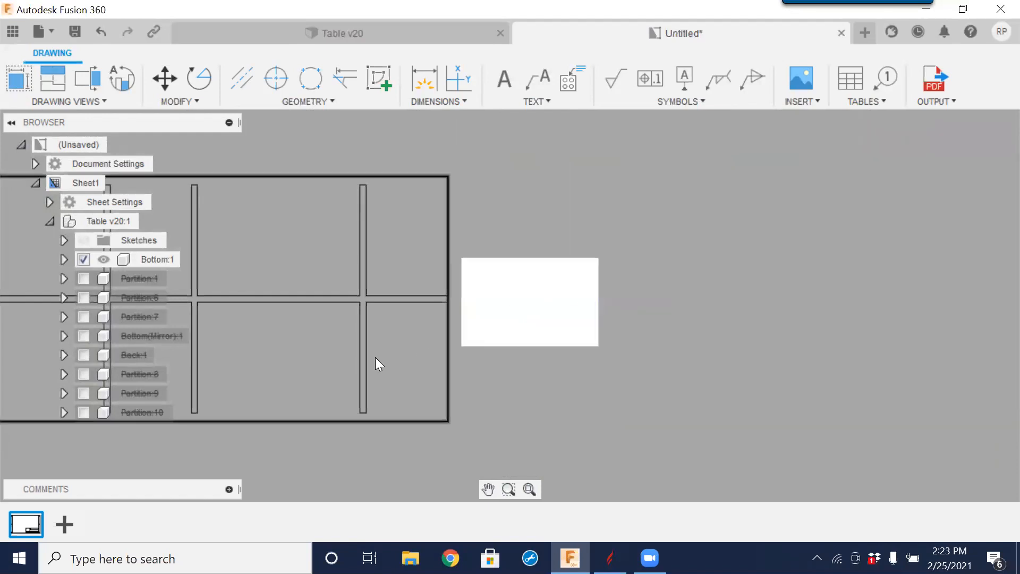
{"action": "middle_click_drag", "start_coordinate": [364, 350], "coordinate": [394, 353]}
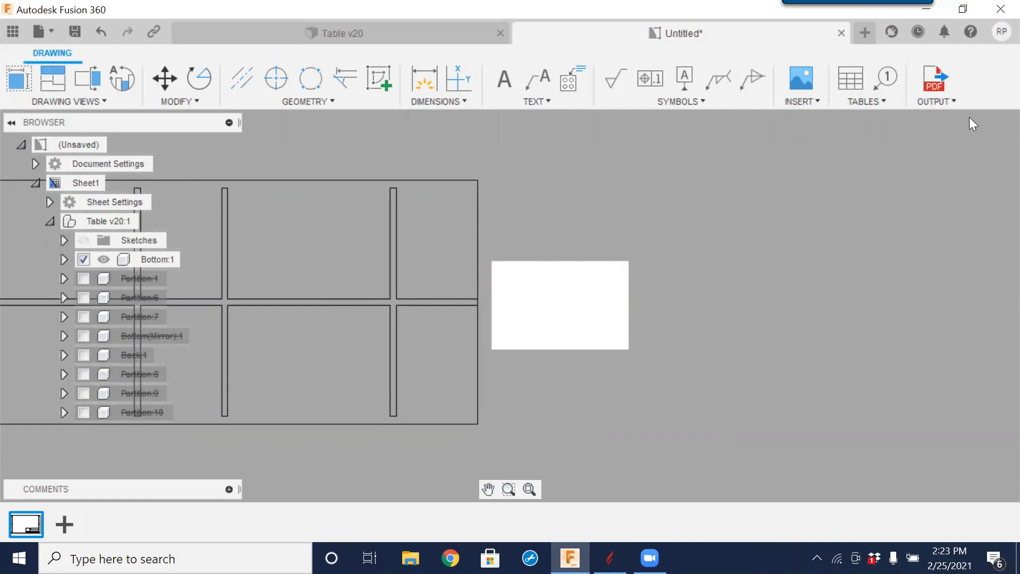
- Export the sheet as a DXF to the Craft_Table folder, overwriting the existing Bottom.dxf
{"action": "left_click", "coordinate": [953, 103]}
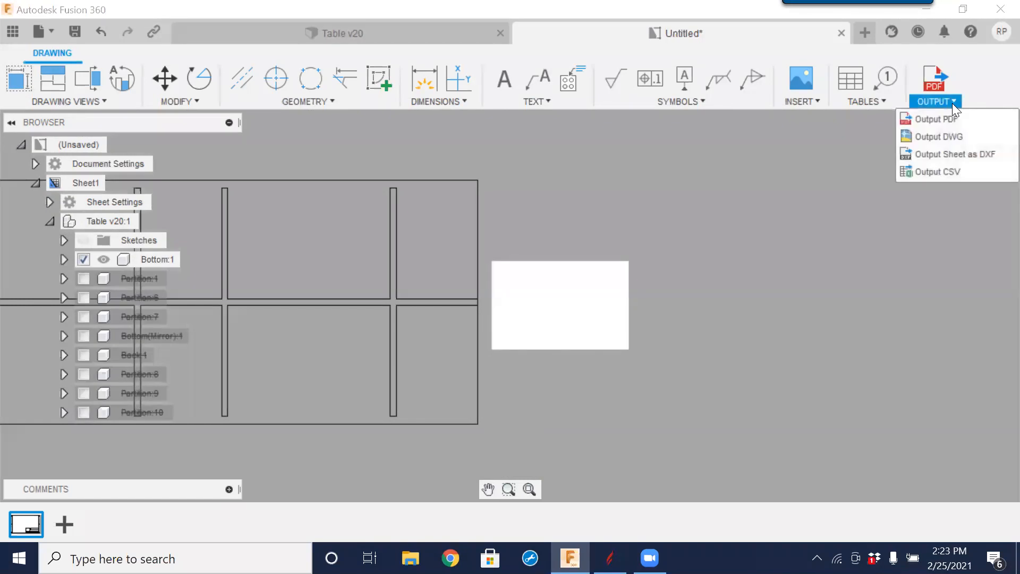
{"action": "left_click", "coordinate": [958, 158]}
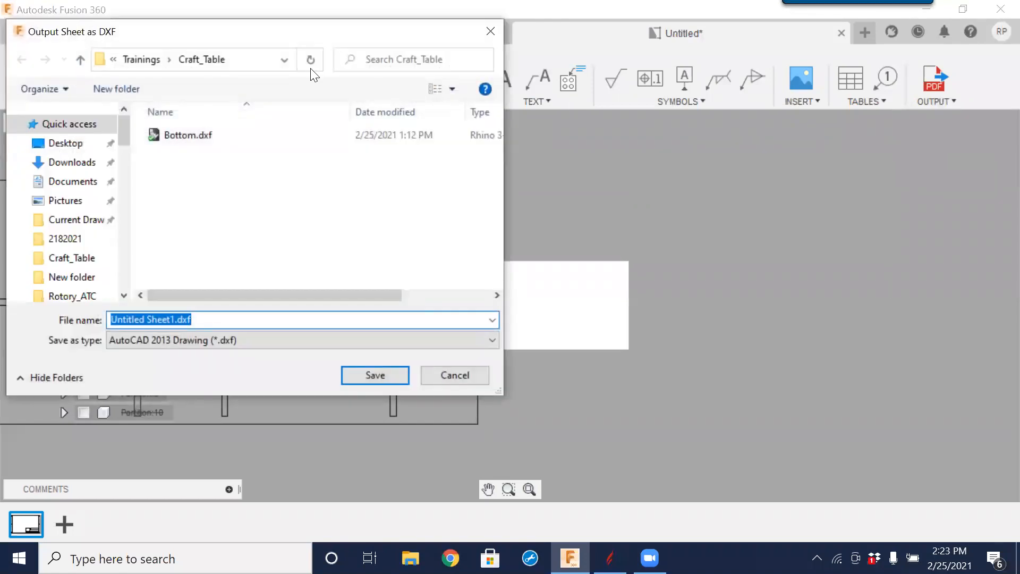
{"action": "left_click", "coordinate": [188, 133]}
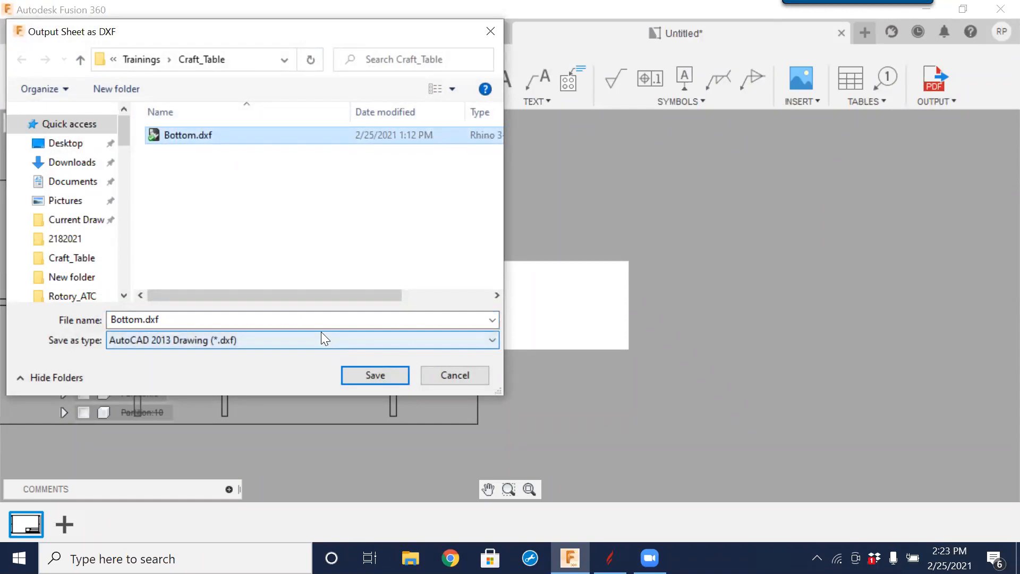
{"action": "left_click", "coordinate": [396, 378]}
{"action": "left_click", "coordinate": [539, 280]}
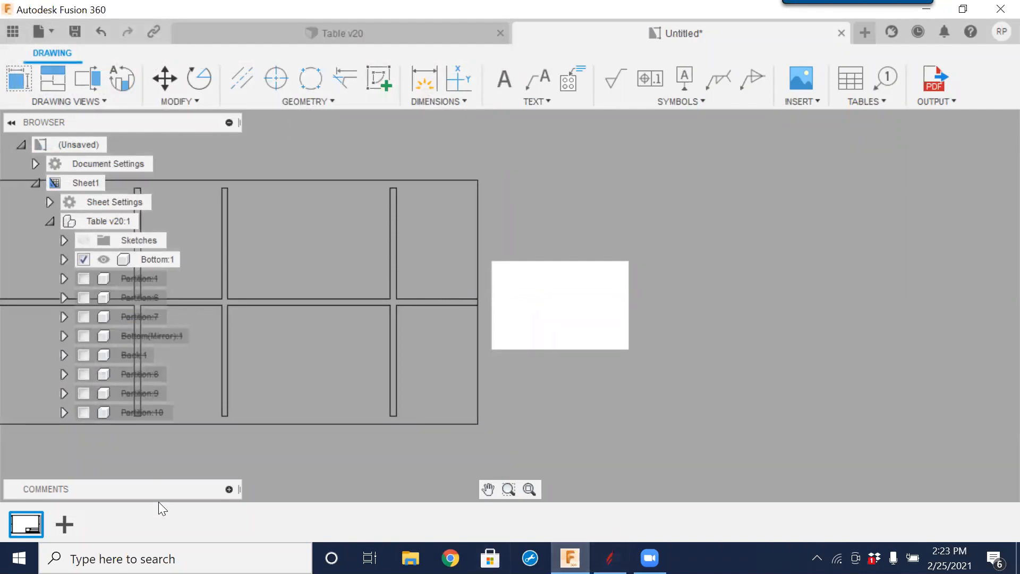
- Launch Aspire 10.5 and create a new single-sided job of 96 x 48 x 0.75 inches with Z zero at the machine bed
{"action": "left_click", "coordinate": [122, 559]}
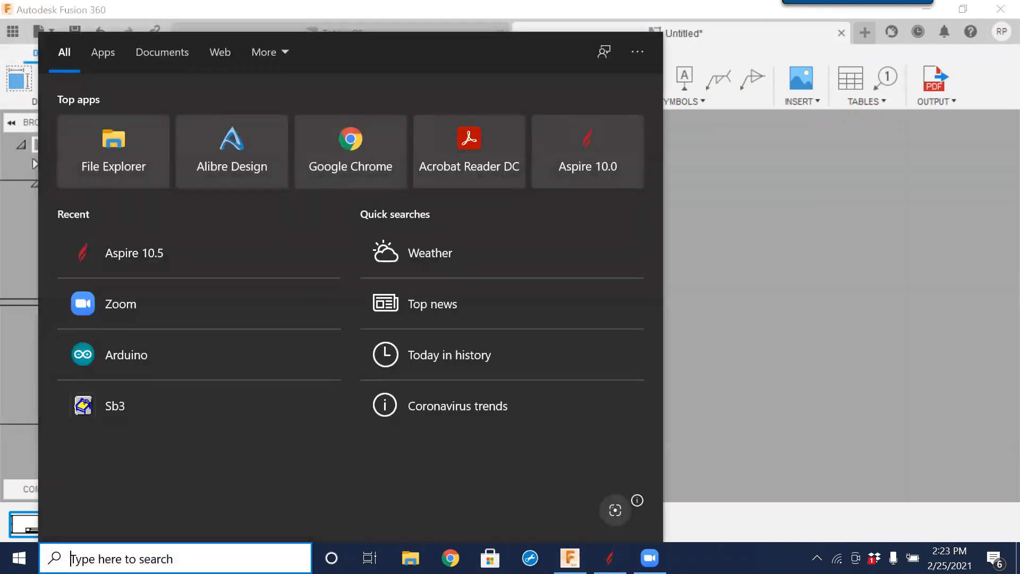
{"action": "type", "text": "asp"}
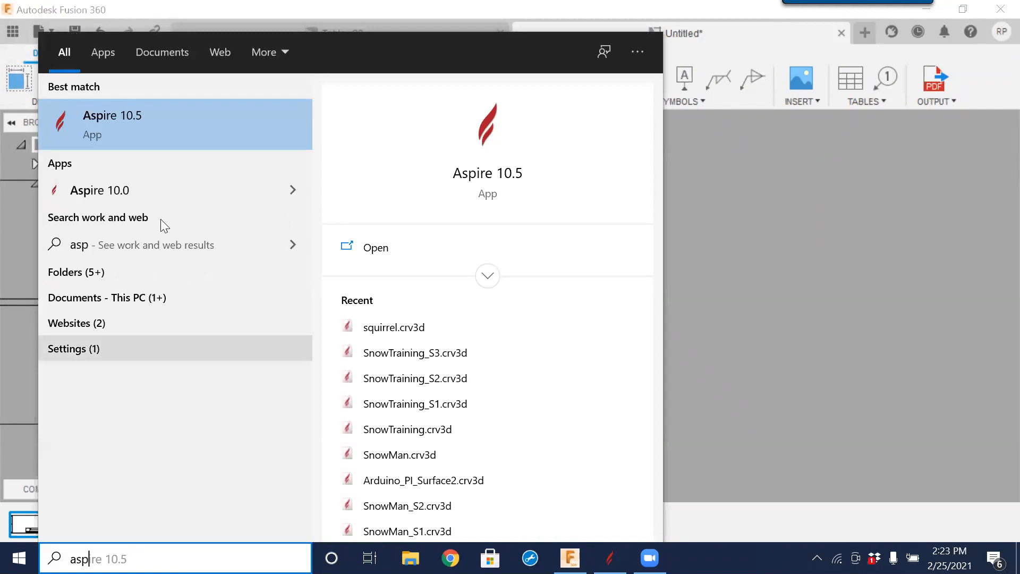
{"action": "left_click", "coordinate": [109, 107]}
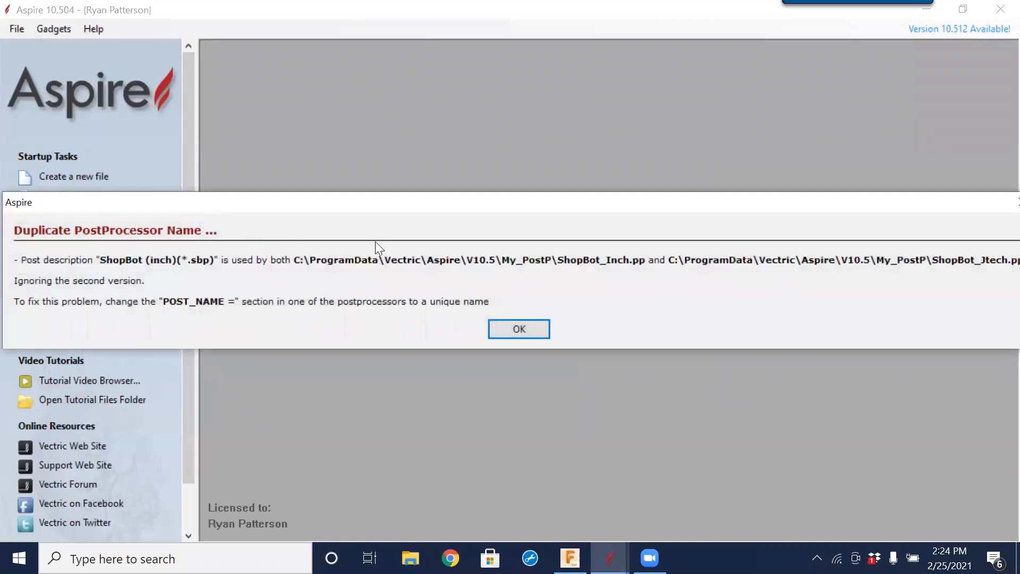
{"action": "left_click", "coordinate": [531, 331]}
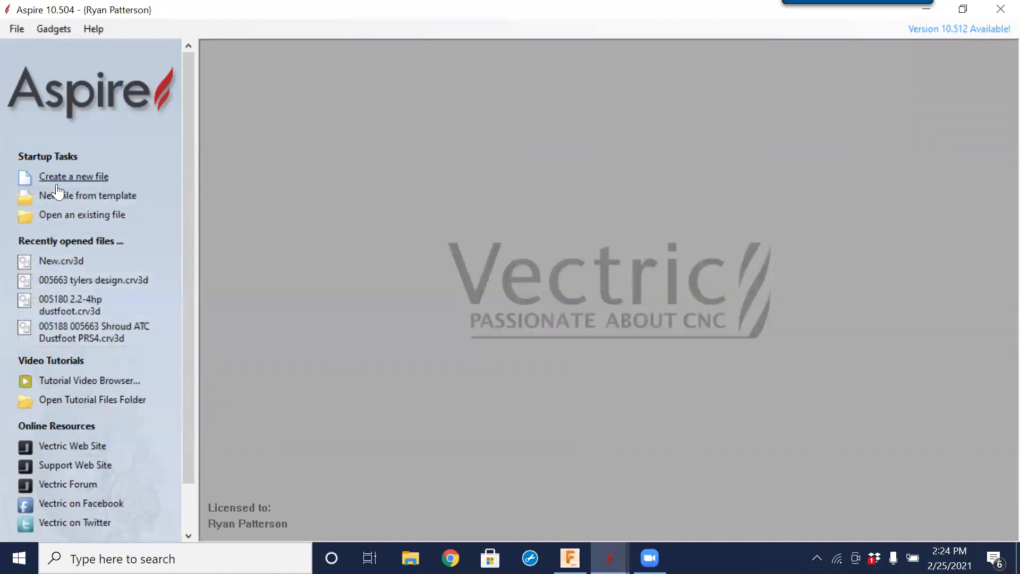
{"action": "left_click", "coordinate": [74, 180]}
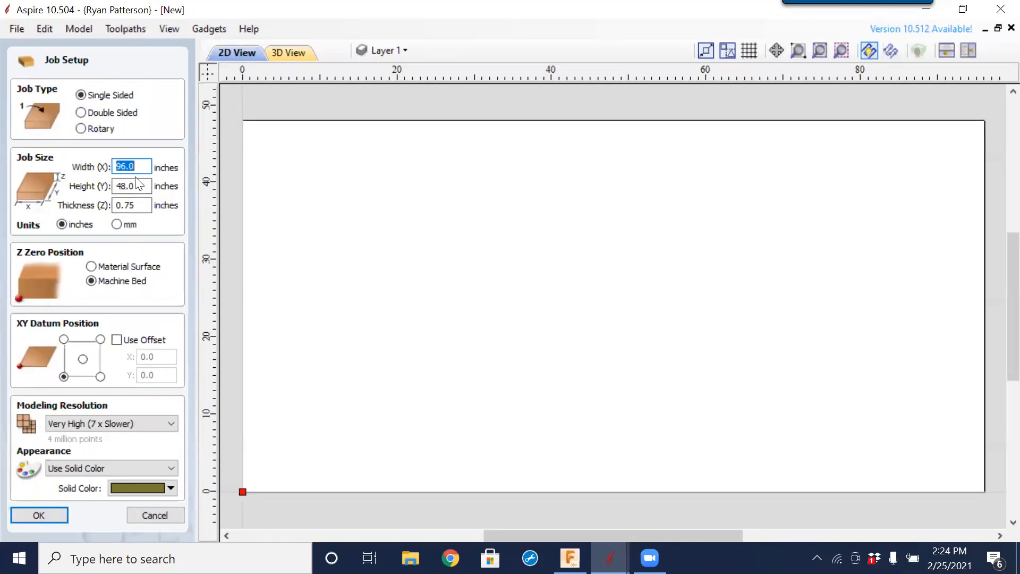
{"action": "left_click", "coordinate": [49, 517]}
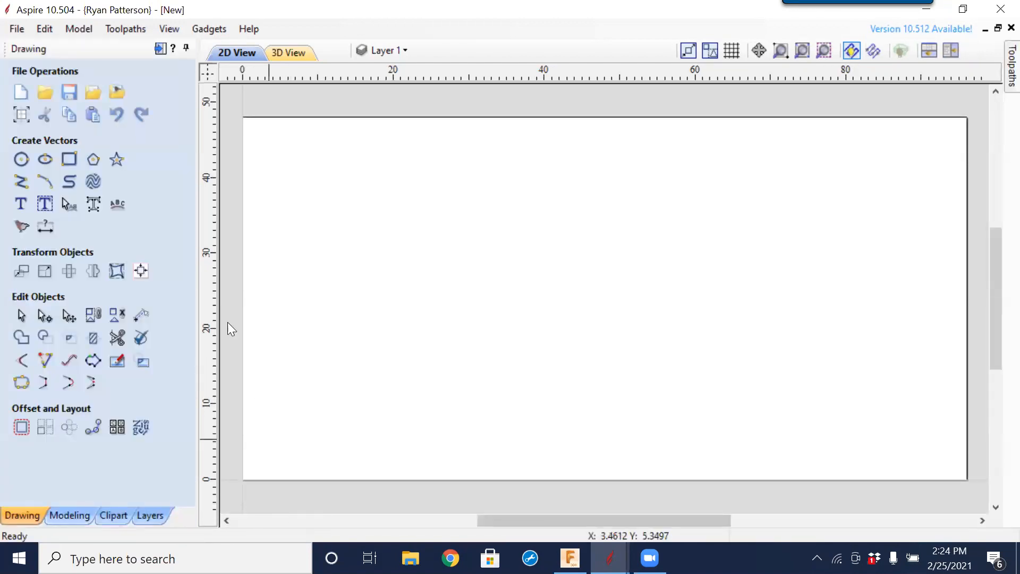
- Import the vectors from Bottom.dxf in the Craft_Table folder
{"action": "left_click", "coordinate": [91, 93]}
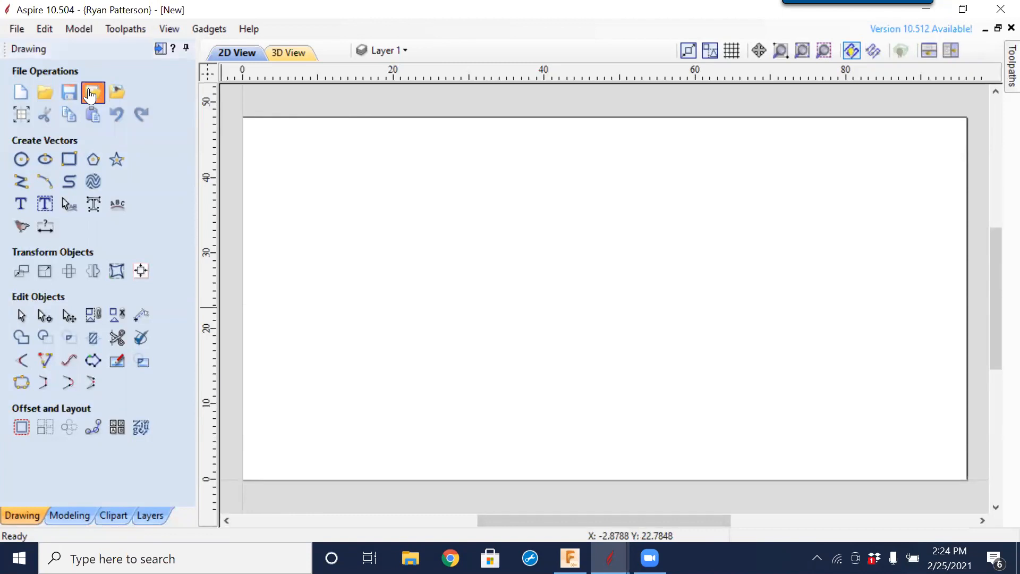
{"action": "left_click", "coordinate": [419, 202]}
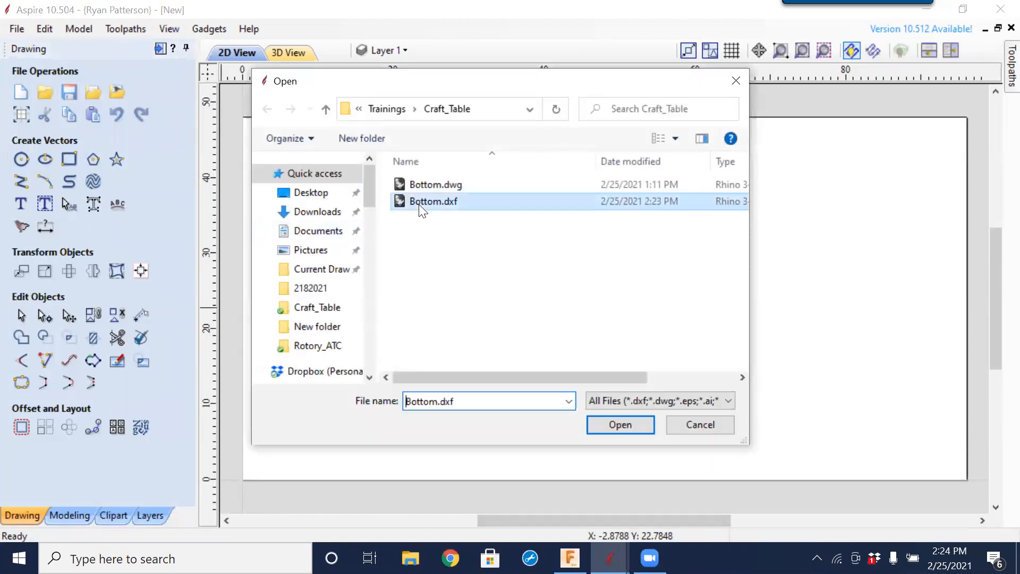
{"action": "left_click", "coordinate": [620, 425]}
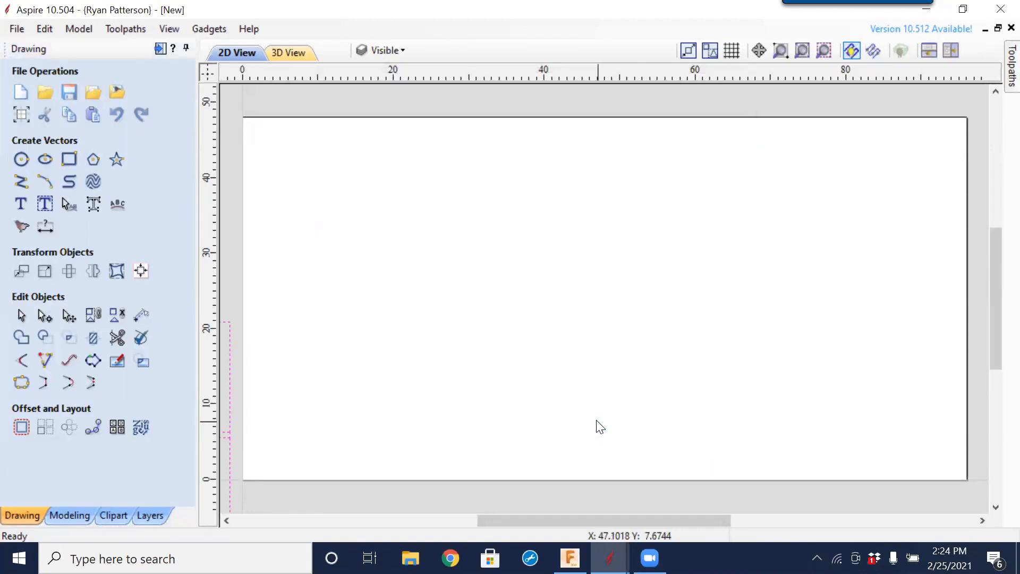
- Move all imported table-bottom vectors together onto the material sheet and deselect them
{"action": "scroll", "coordinate": [585, 420], "scroll_direction": "down", "scroll_amount": 4}
{"action": "middle_click_drag", "start_coordinate": [427, 446], "coordinate": [504, 398]}
{"action": "left_click", "coordinate": [435, 427]}
{"action": "left_click_drag", "start_coordinate": [277, 281], "coordinate": [527, 426]}
{"action": "left_click", "coordinate": [408, 359]}
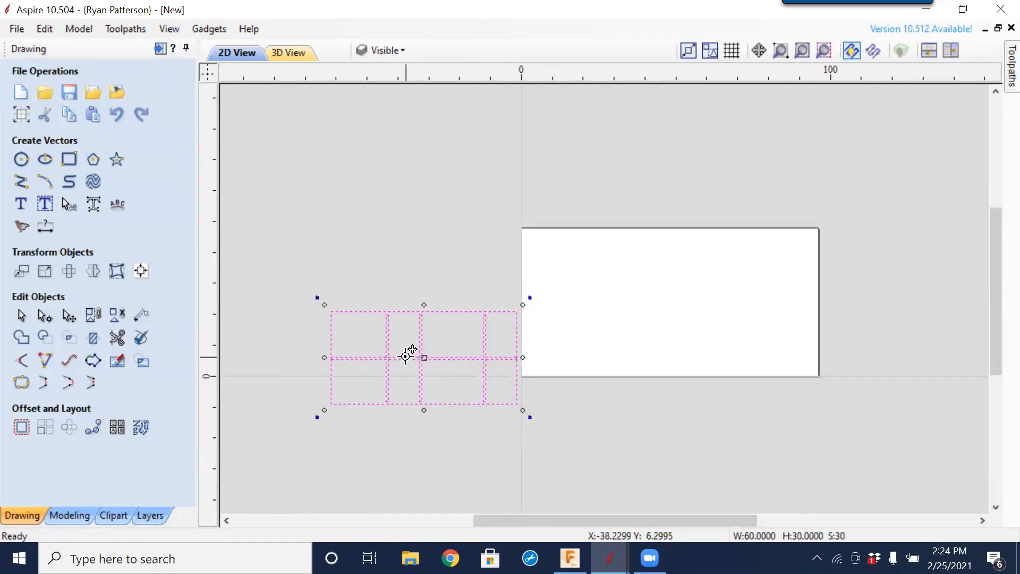
{"action": "left_click_drag", "start_coordinate": [409, 353], "coordinate": [625, 304]}
{"action": "left_click", "coordinate": [805, 300]}
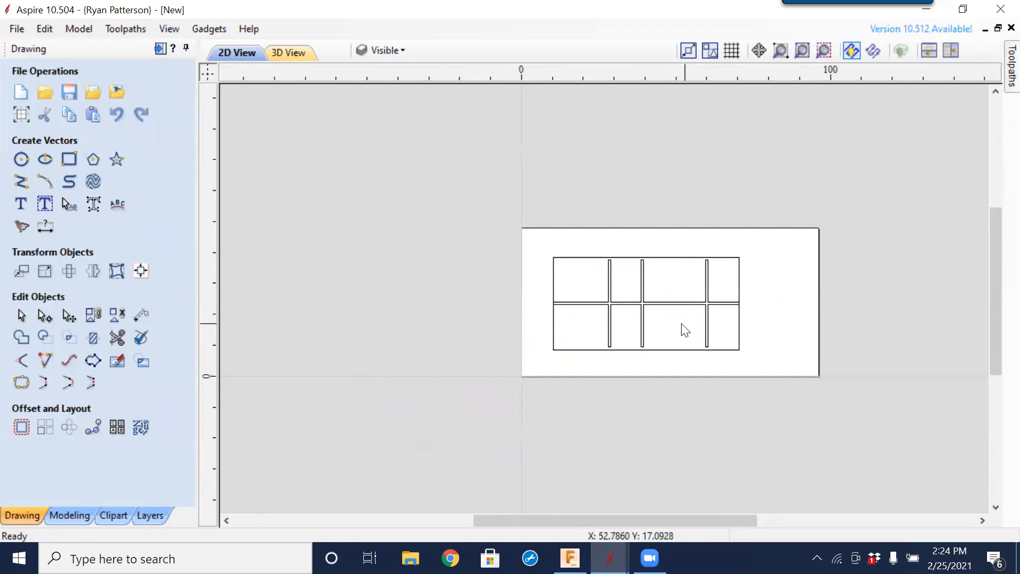
- Select individual lines of the panel outline and grooves to check whether the imported vectors are joined or separate
{"action": "scroll", "coordinate": [711, 303], "scroll_direction": "up", "scroll_amount": 3}
{"action": "scroll", "coordinate": [712, 302], "scroll_direction": "up", "scroll_amount": 2}
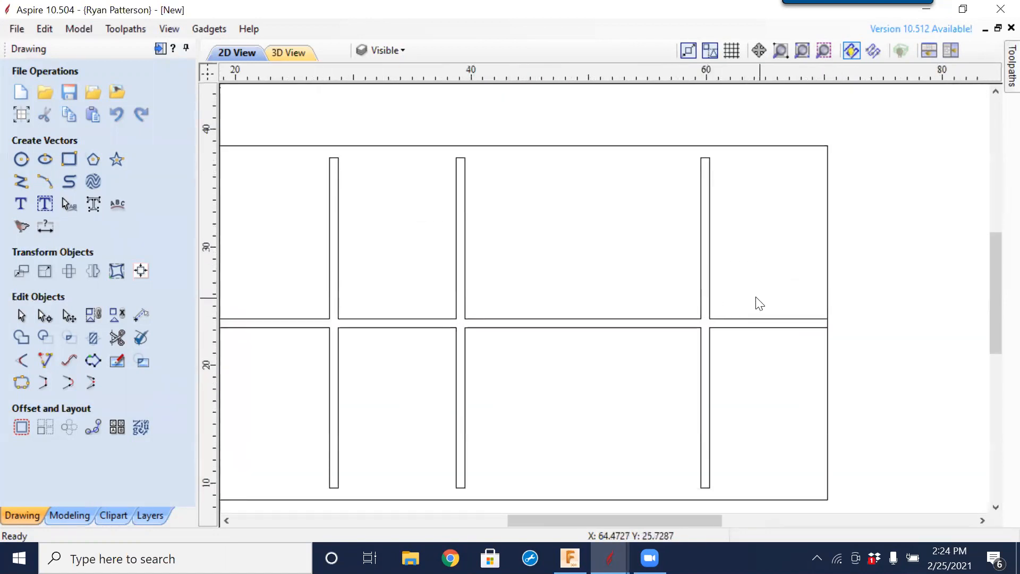
{"action": "scroll", "coordinate": [673, 304], "scroll_direction": "down", "scroll_amount": 1}
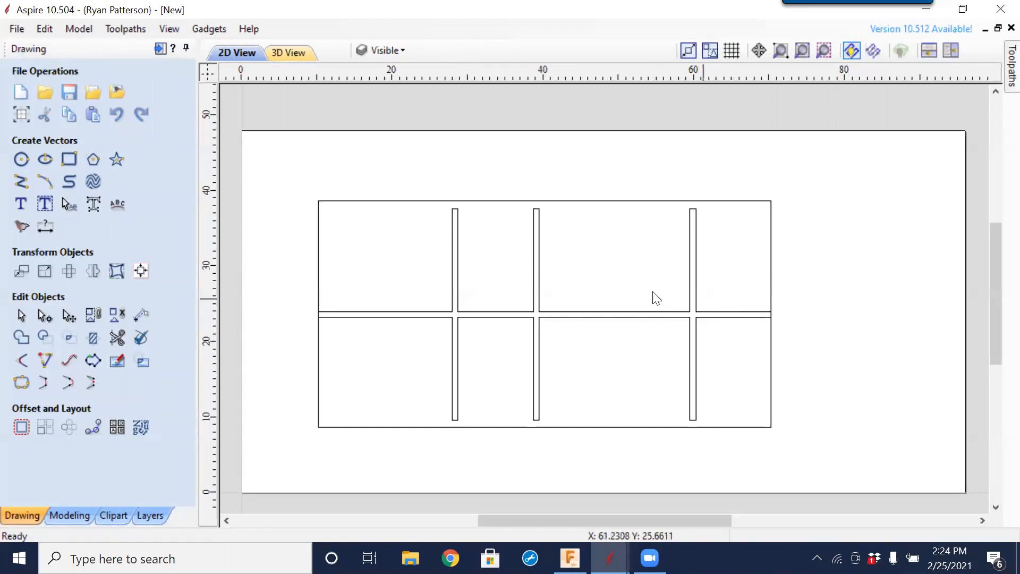
{"action": "left_click", "coordinate": [500, 201]}
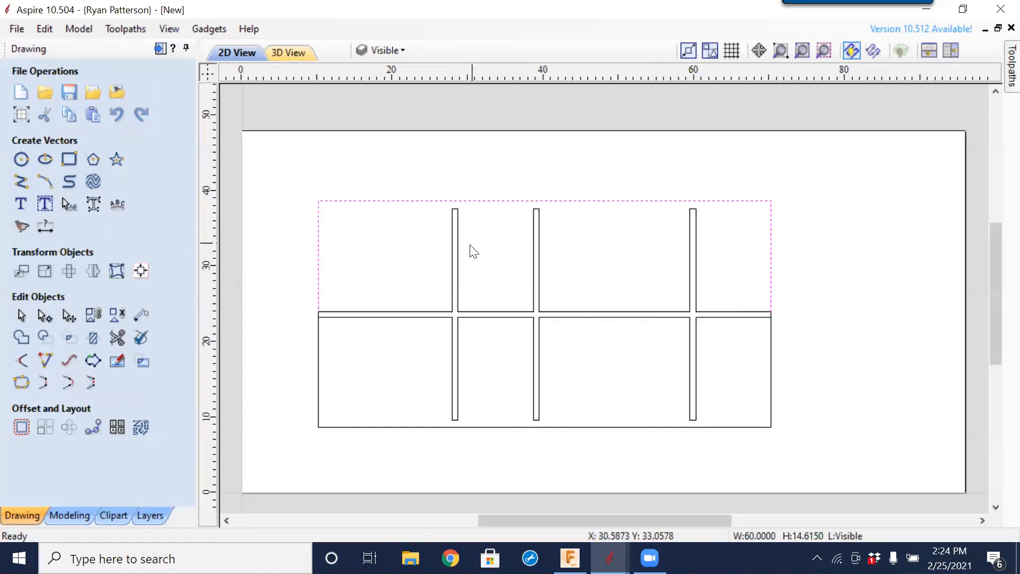
{"action": "left_click", "coordinate": [453, 254]}
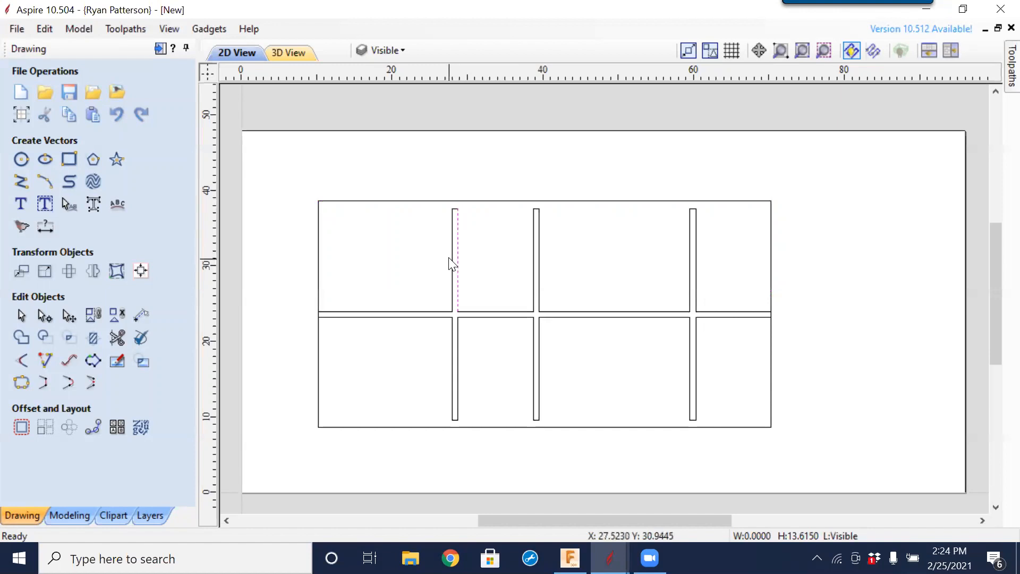
{"action": "left_click", "coordinate": [432, 317]}
{"action": "left_click", "coordinate": [451, 365]}
{"action": "left_click", "coordinate": [640, 351]}
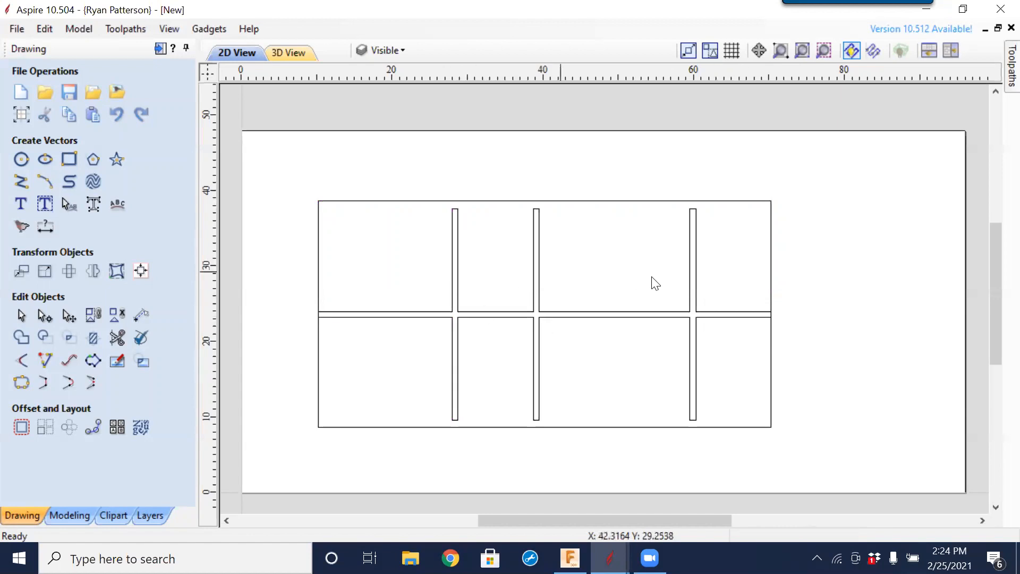
- Select all the inner groove lines without the outer panel outline and join them with a 0.001 inch tolerance
{"action": "mouse_move", "coordinate": [304, 208]}
{"action": "left_mouse_down"}
{"action": "mouse_move", "coordinate": [631, 342]}
{"action": "mouse_move", "coordinate": [798, 427]}
{"action": "left_mouse_up"}
{"action": "left_click_drag", "start_coordinate": [426, 163], "coordinate": [742, 286], "text": "shift"}
{"action": "left_click_drag", "start_coordinate": [716, 238], "coordinate": [446, 278], "text": "shift"}
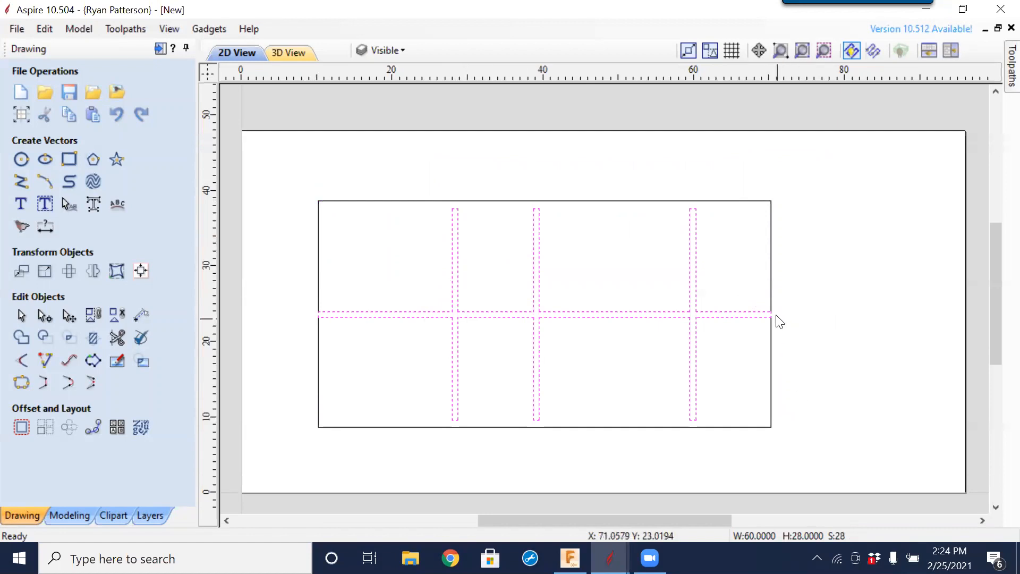
{"action": "scroll", "coordinate": [780, 322], "scroll_direction": "up", "scroll_amount": 5}
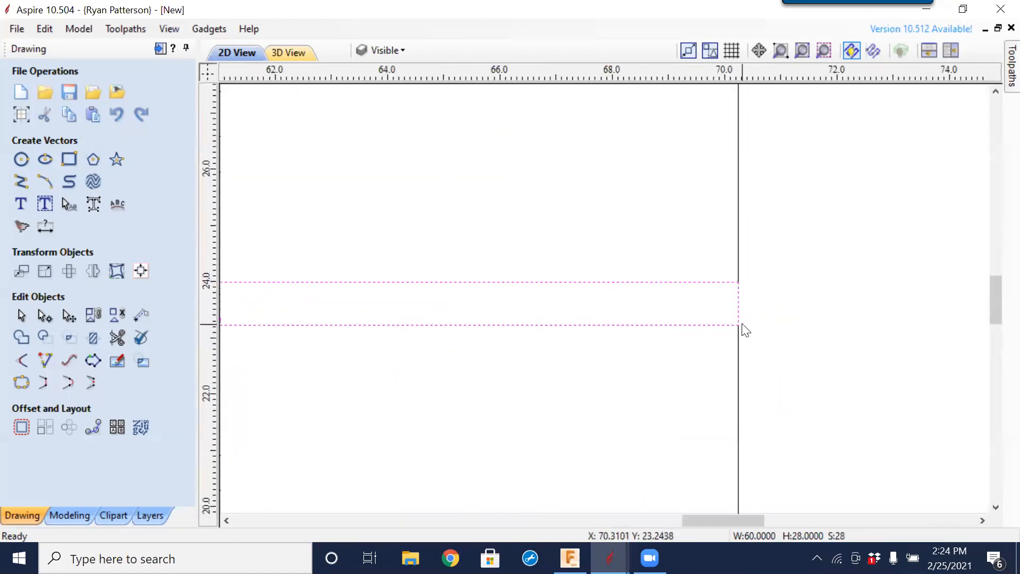
{"action": "scroll", "coordinate": [693, 319], "scroll_direction": "down", "scroll_amount": 5}
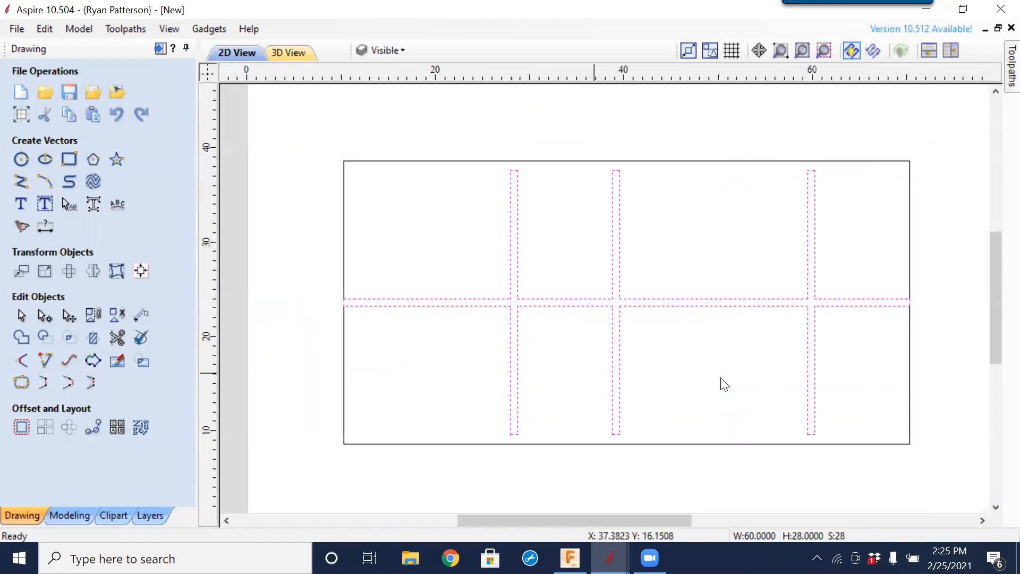
{"action": "middle_click_drag", "start_coordinate": [721, 379], "coordinate": [728, 381]}
{"action": "scroll", "coordinate": [480, 311], "scroll_direction": "up", "scroll_amount": 5}
{"action": "scroll", "coordinate": [480, 312], "scroll_direction": "down", "scroll_amount": 5}
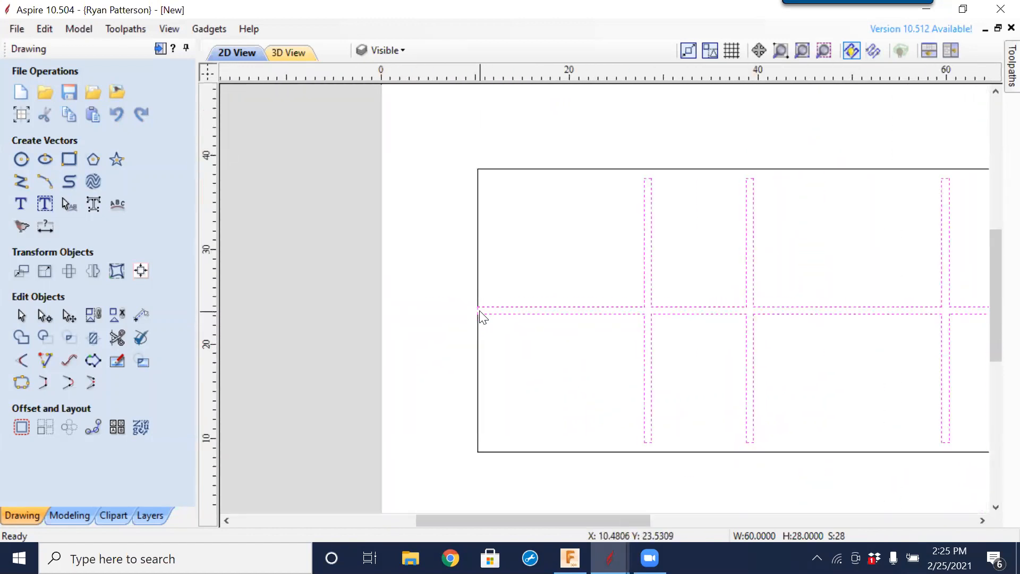
{"action": "scroll", "coordinate": [481, 317], "scroll_direction": "down", "scroll_amount": 2}
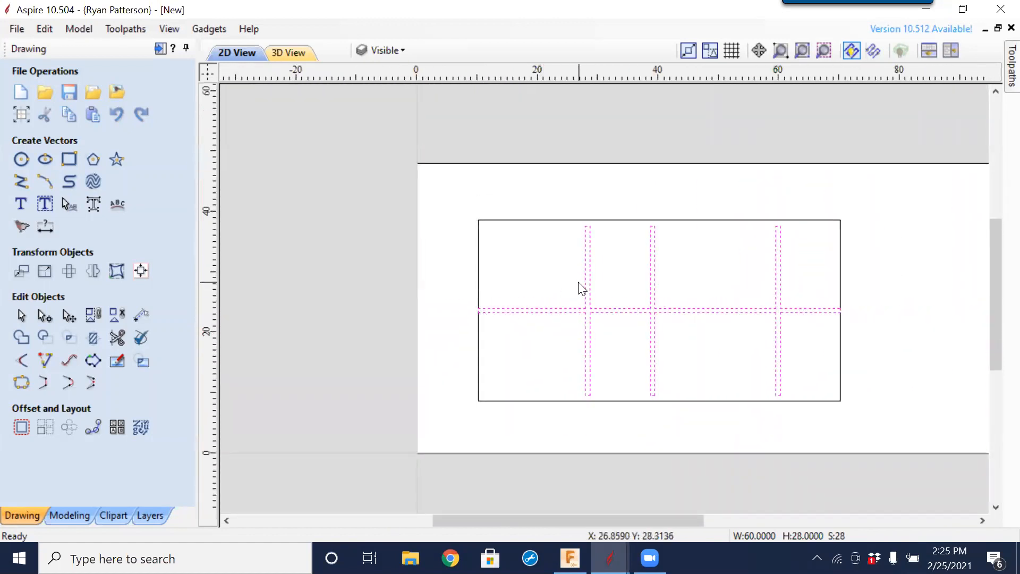
{"action": "key", "text": "j"}
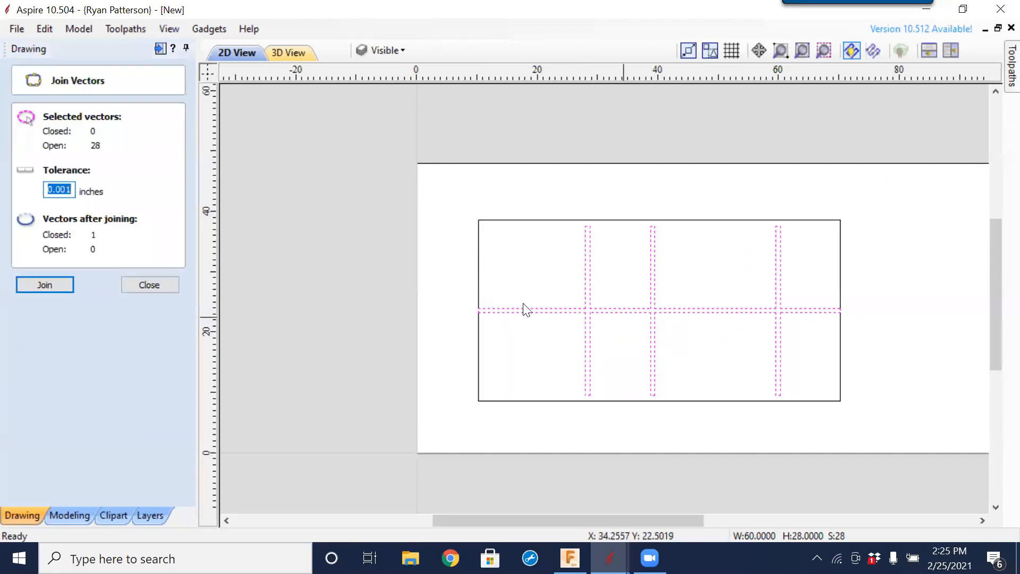
{"action": "left_click", "coordinate": [36, 283]}
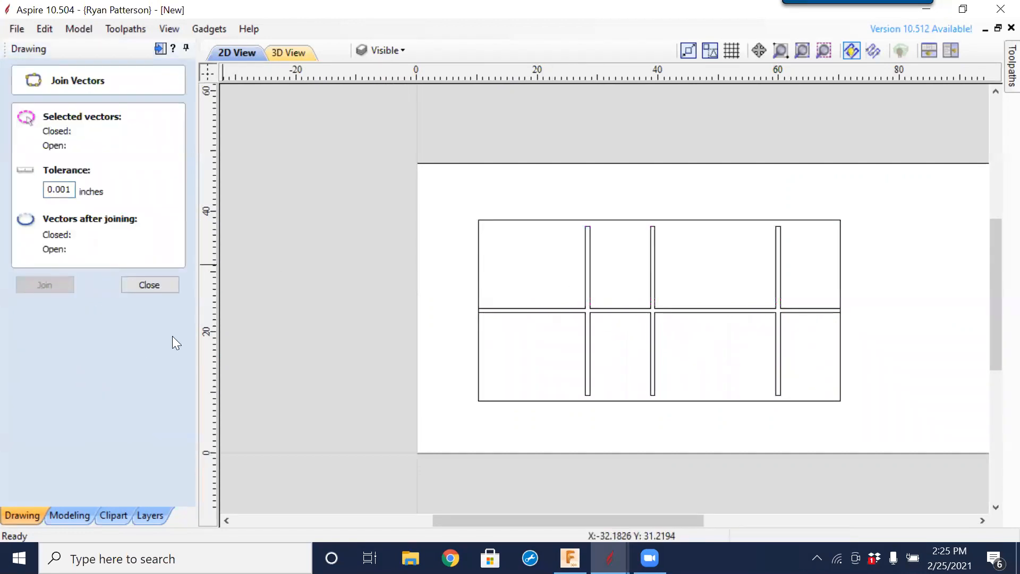
{"action": "left_click", "coordinate": [166, 287]}
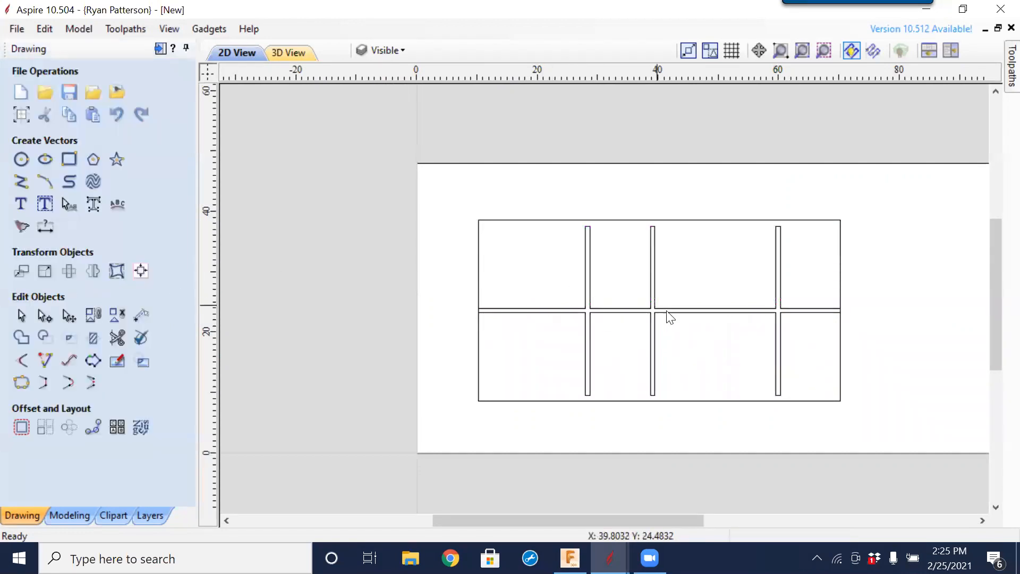
- Select the joined groove vector and examine where its long horizontal groove meets the panel's right edge
{"action": "left_click", "coordinate": [709, 313]}
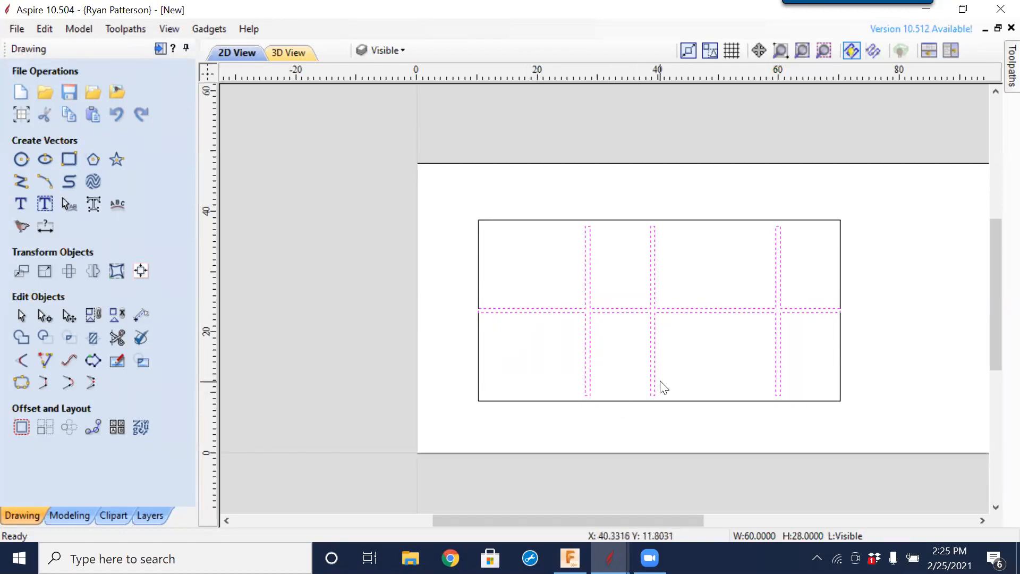
{"action": "scroll", "coordinate": [842, 321], "scroll_direction": "up", "scroll_amount": 3}
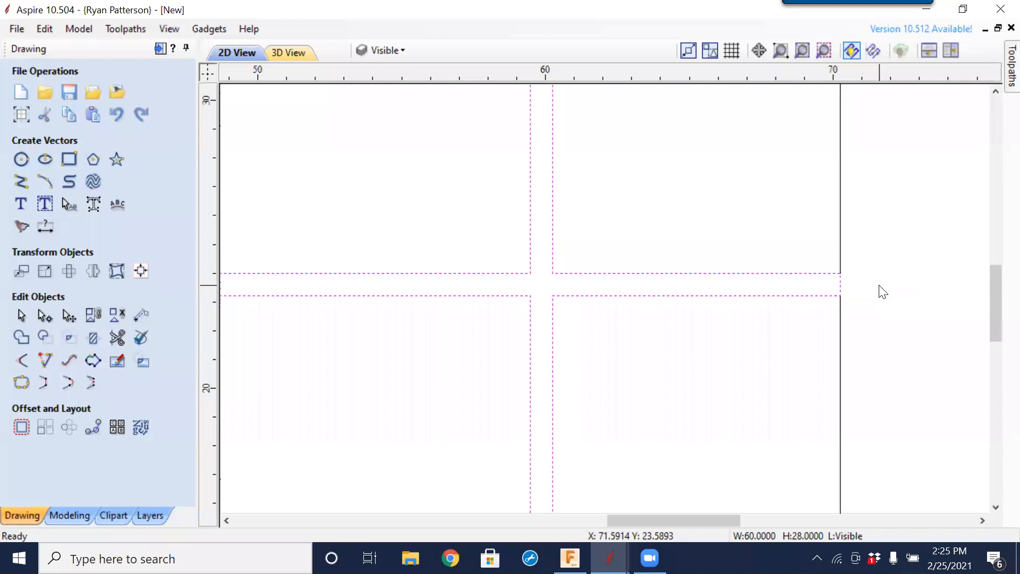
{"action": "scroll", "coordinate": [883, 292], "scroll_direction": "down", "scroll_amount": 1}
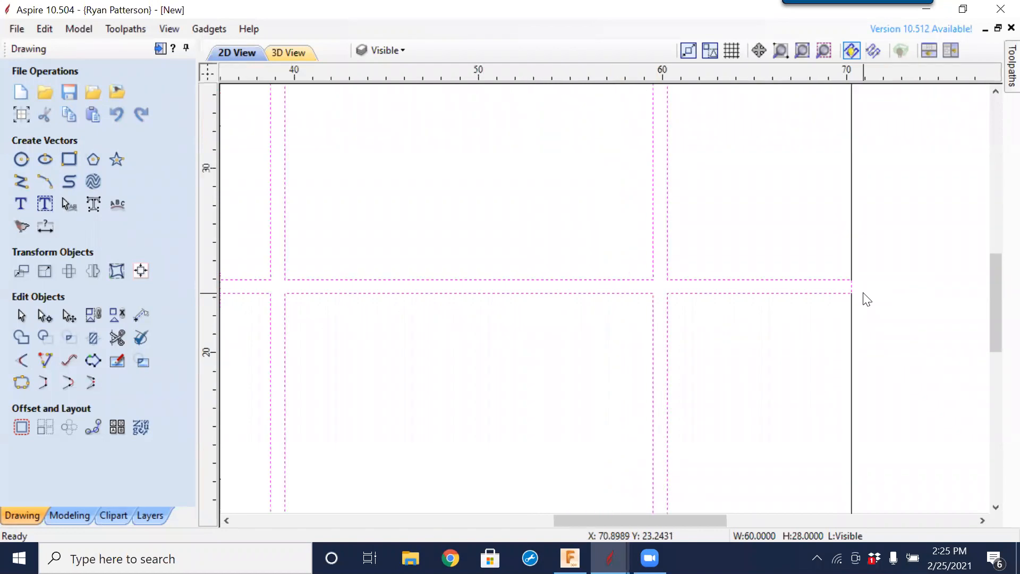
{"action": "scroll", "coordinate": [867, 299], "scroll_direction": "down", "scroll_amount": 3}
{"action": "scroll", "coordinate": [867, 299], "scroll_direction": "down", "scroll_amount": 1}
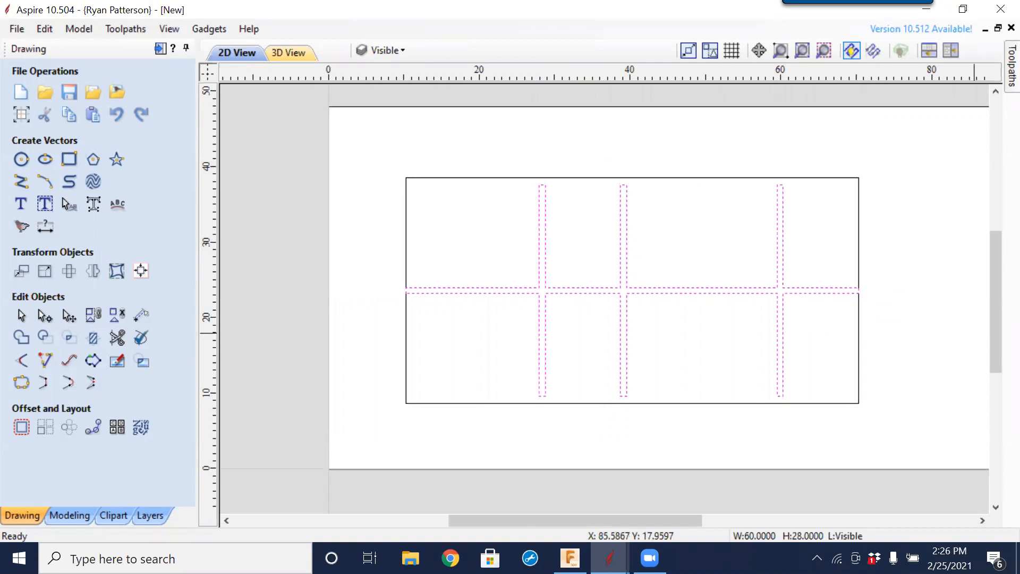
{"action": "scroll", "coordinate": [859, 296], "scroll_direction": "up", "scroll_amount": 3}
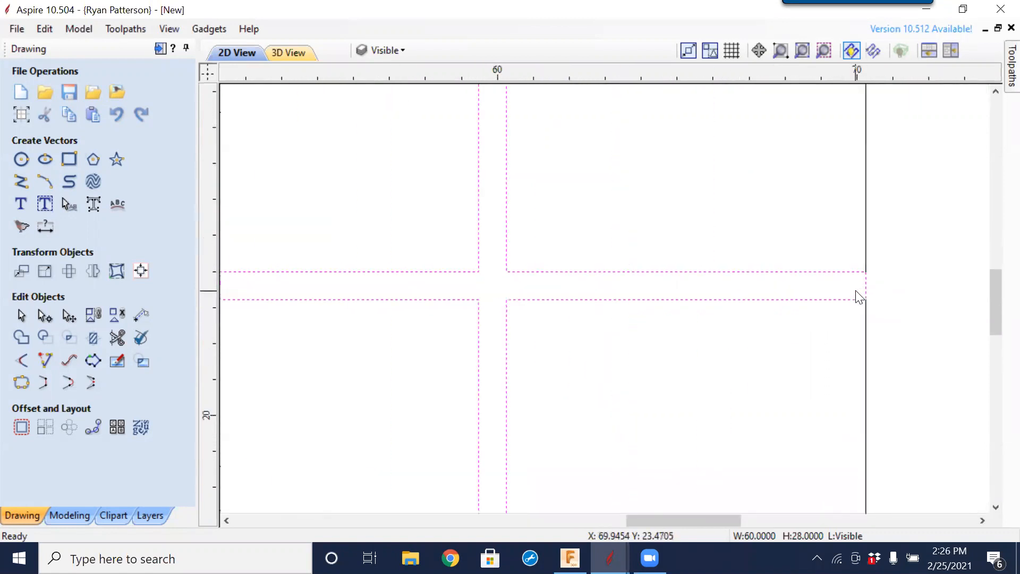
{"action": "scroll", "coordinate": [860, 296], "scroll_direction": "up", "scroll_amount": 2}
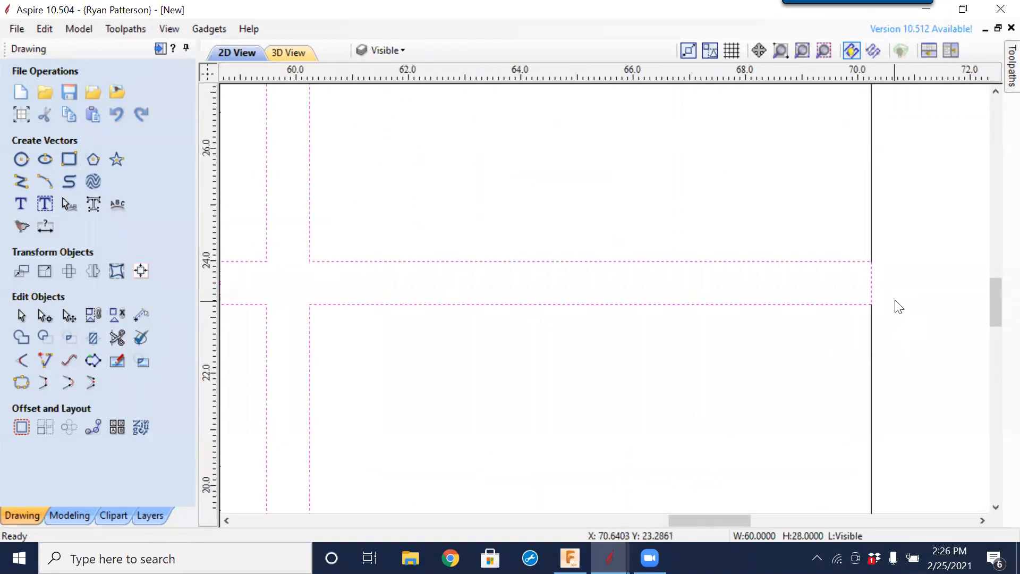
{"action": "scroll", "coordinate": [860, 321], "scroll_direction": "down", "scroll_amount": 2}
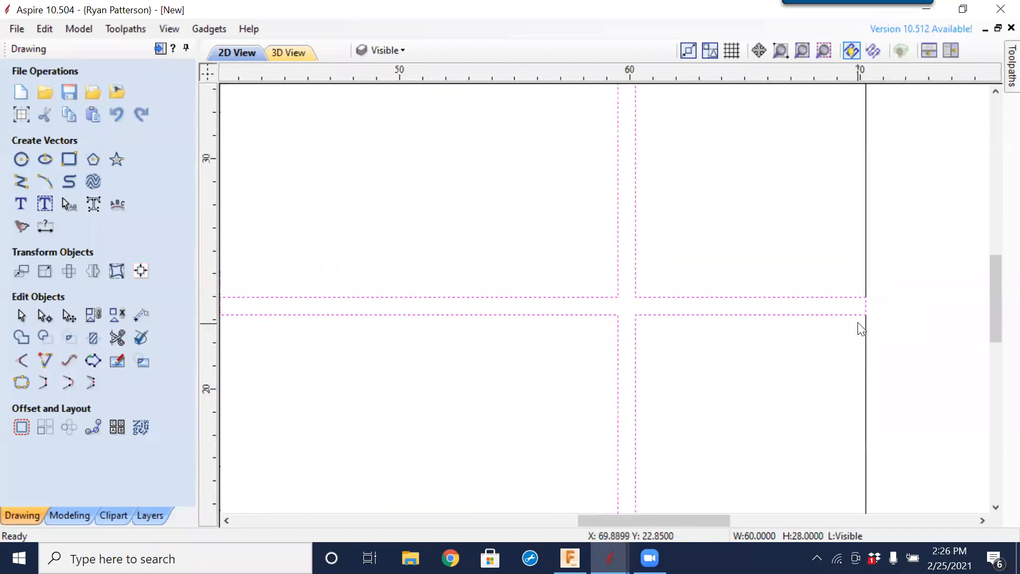
{"action": "scroll", "coordinate": [861, 327], "scroll_direction": "down", "scroll_amount": 3}
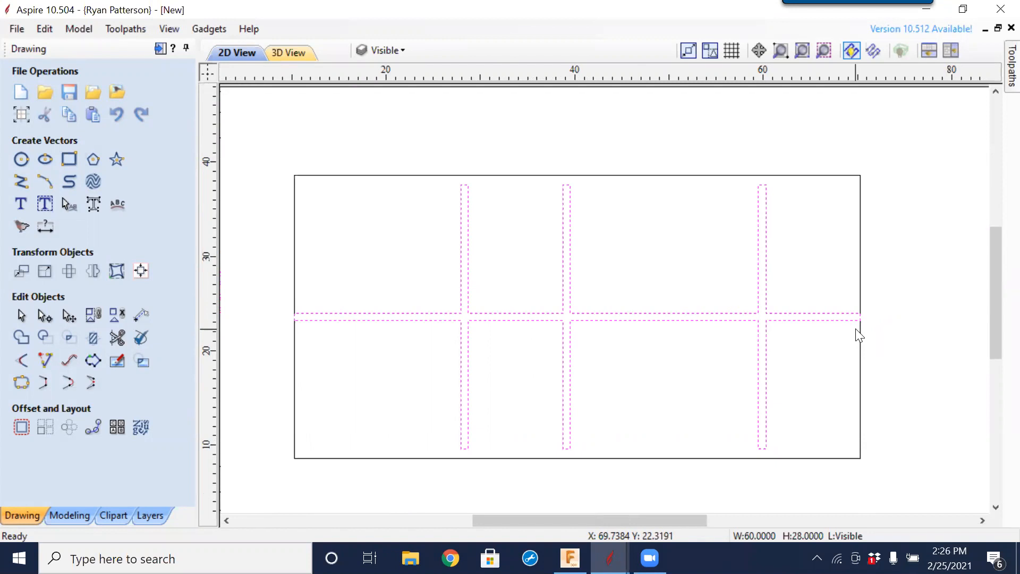
- Node-edit the joined groove vector to extend both ends of the horizontal groove slightly past the panel's right and left edges
{"action": "key", "text": "n"}
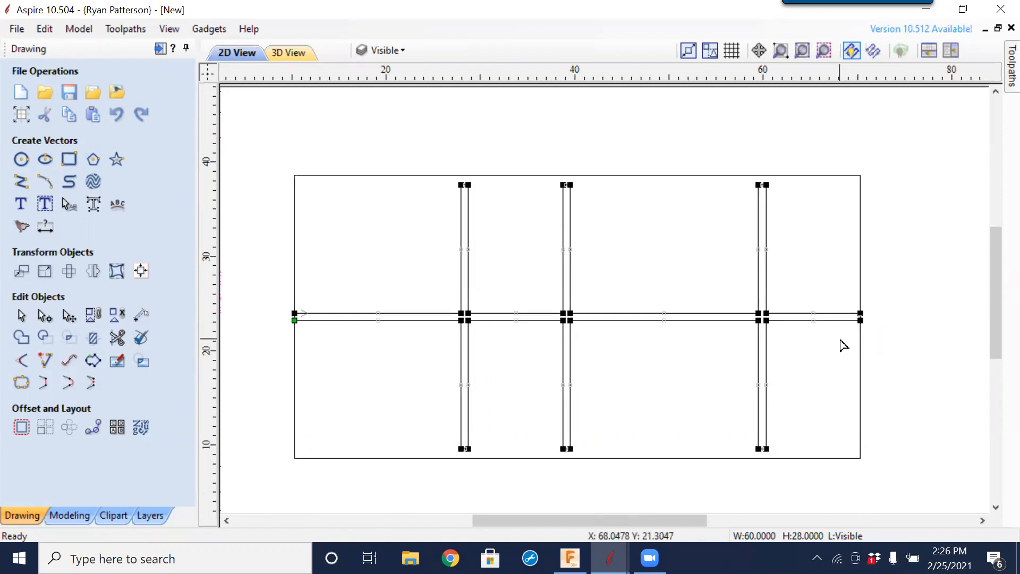
{"action": "left_click_drag", "start_coordinate": [841, 298], "coordinate": [892, 393]}
{"action": "key", "text": "Right"}
{"action": "key", "text": "Right"}
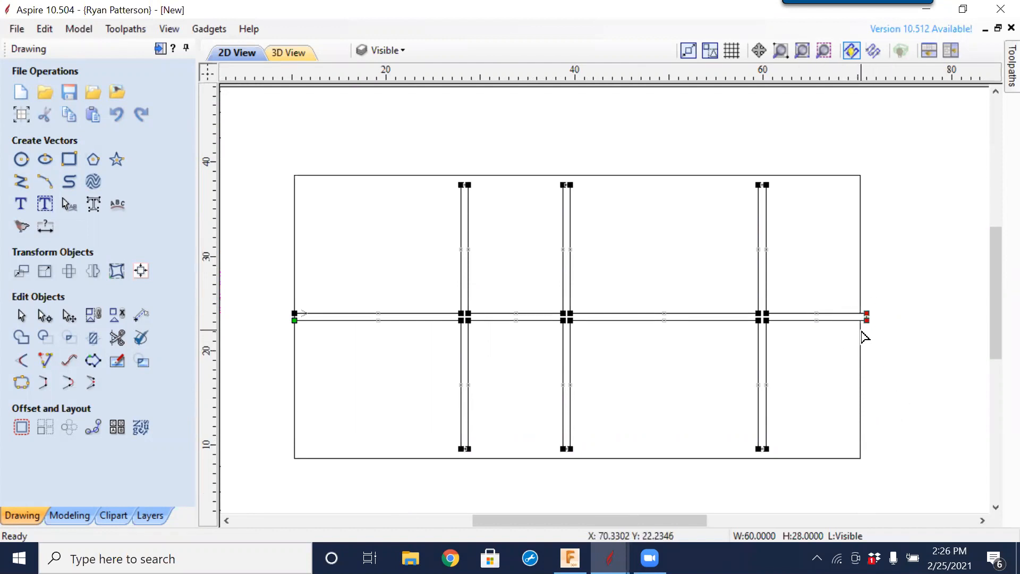
{"action": "left_click_drag", "start_coordinate": [269, 285], "coordinate": [336, 363]}
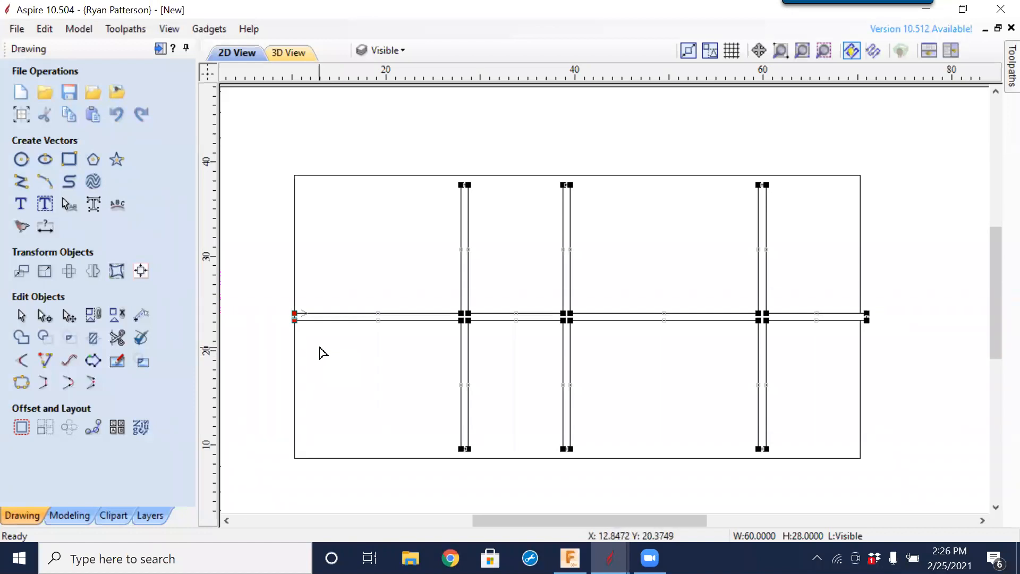
{"action": "left_click_drag", "start_coordinate": [296, 319], "coordinate": [288, 317]}
{"action": "left_click", "coordinate": [344, 397]}
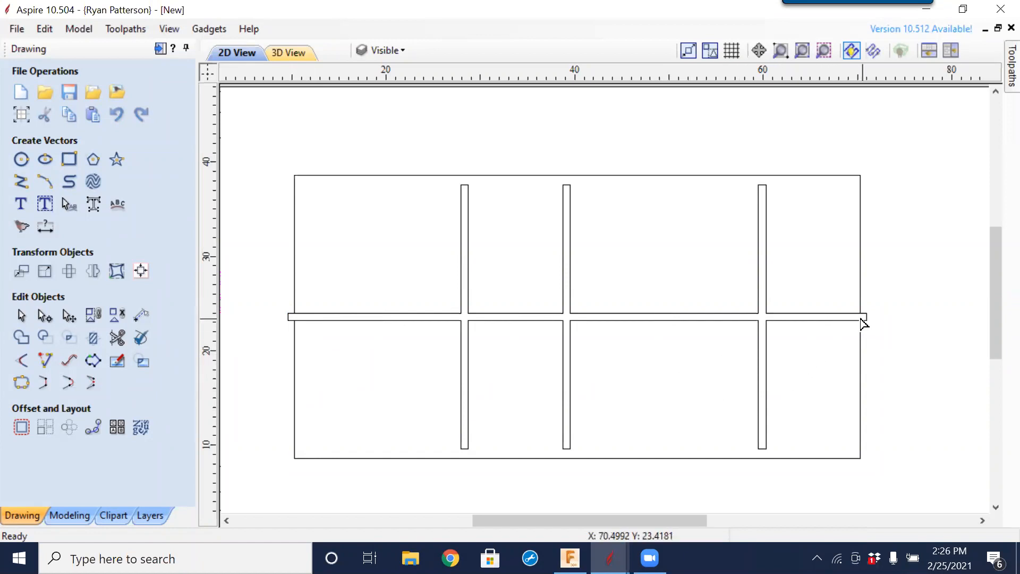
- Delete the right vertical span from the upper half of the panel outline
{"action": "scroll", "coordinate": [864, 323], "scroll_direction": "up", "scroll_amount": 5}
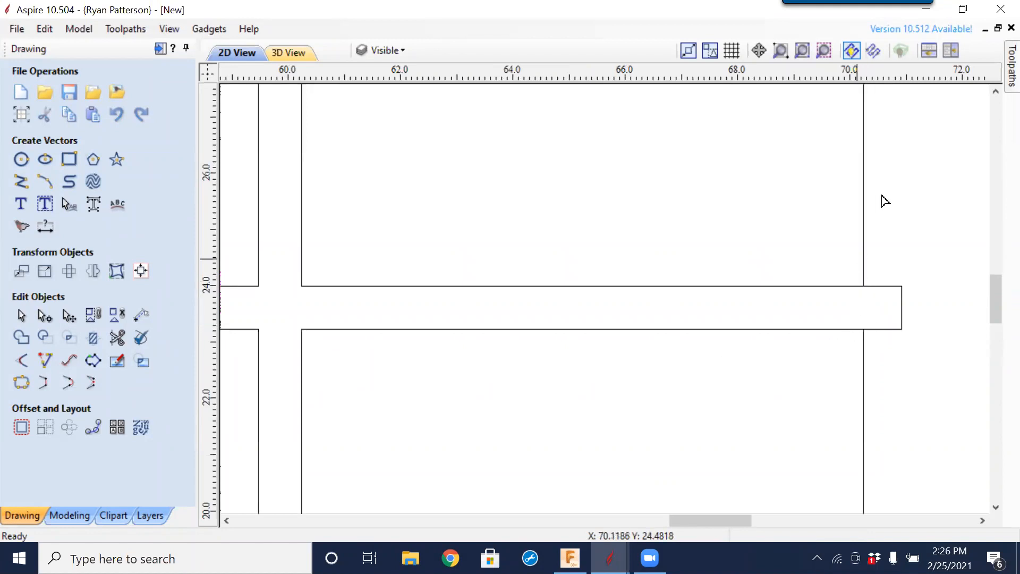
{"action": "scroll", "coordinate": [733, 236], "scroll_direction": "down", "scroll_amount": 2}
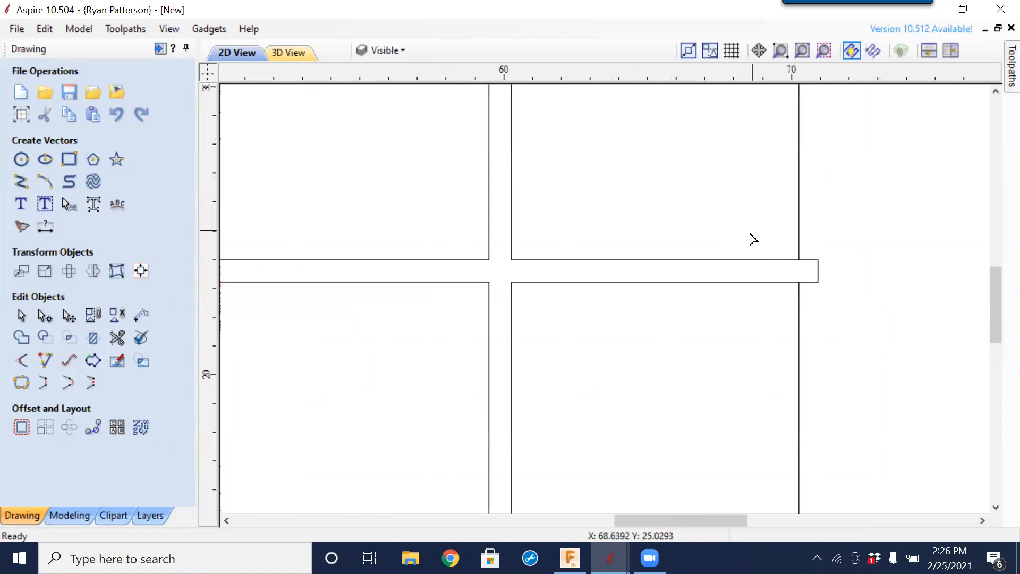
{"action": "scroll", "coordinate": [752, 237], "scroll_direction": "down", "scroll_amount": 2}
{"action": "scroll", "coordinate": [768, 254], "scroll_direction": "down", "scroll_amount": 4}
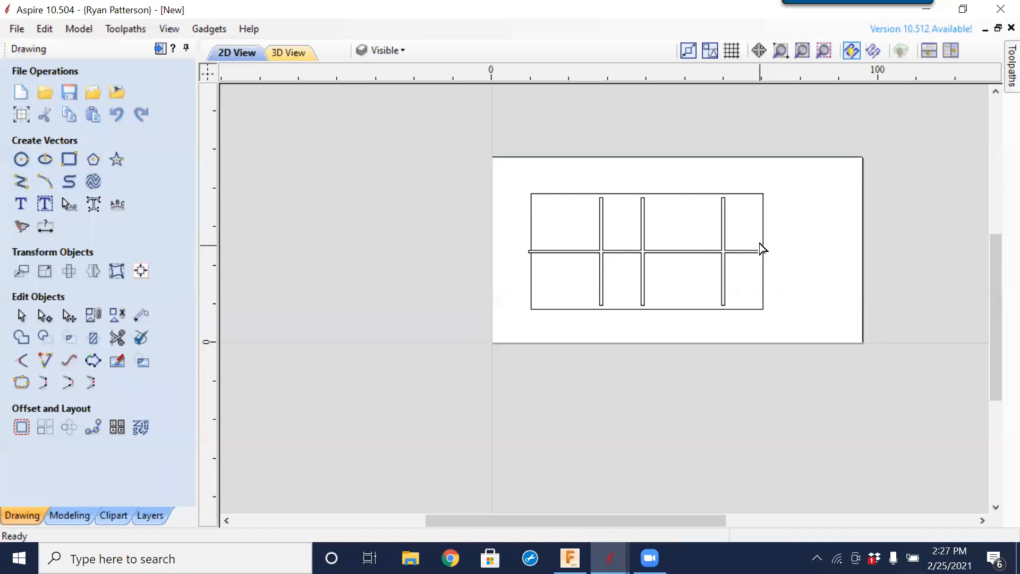
{"action": "left_click", "coordinate": [763, 237]}
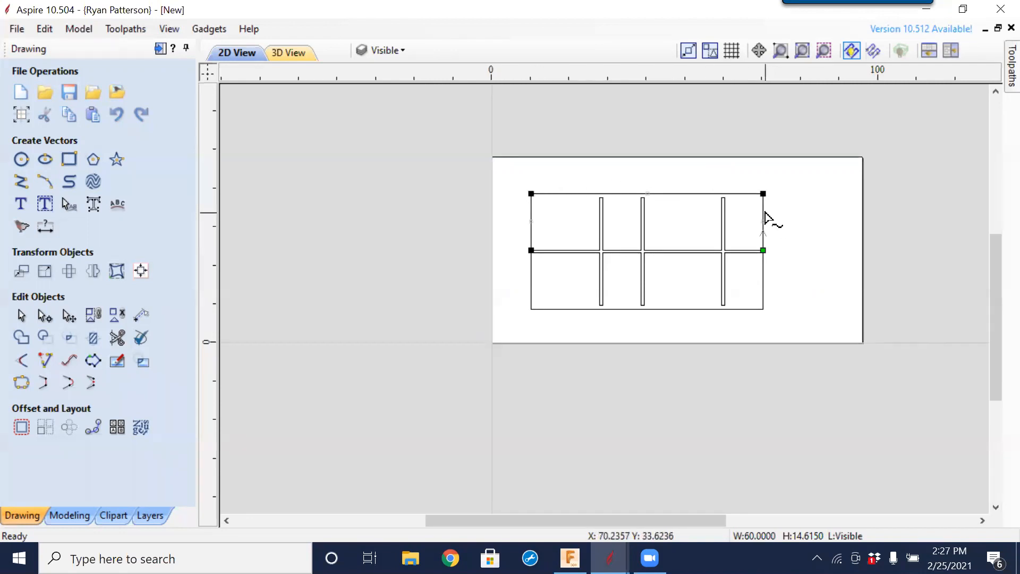
{"action": "key", "text": "d"}
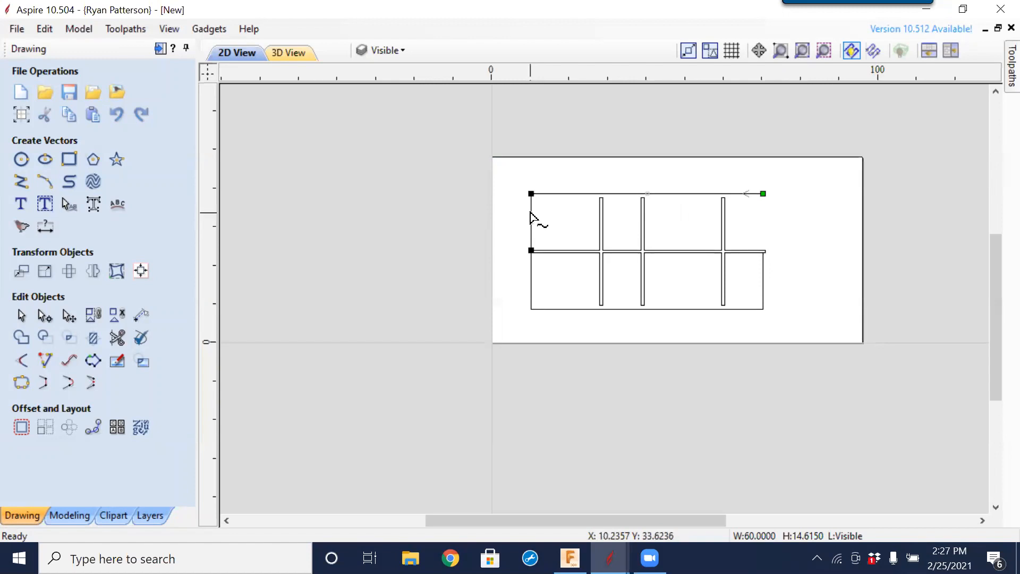
- Delete the upper-left vertical span of the outer outline and rejoin its open vectors with straight lines into a closed rectangle
{"action": "right_click", "coordinate": [531, 215]}
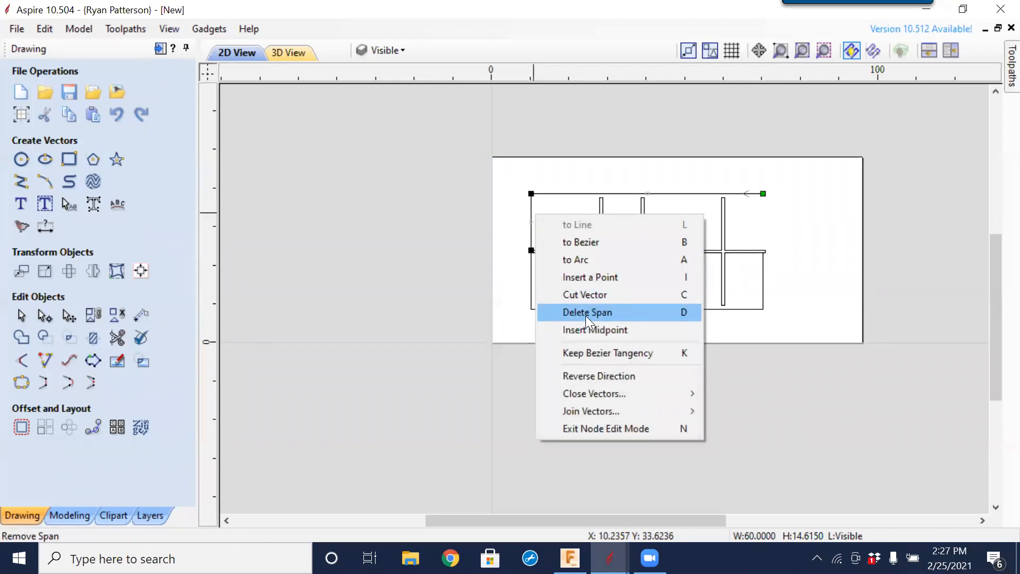
{"action": "left_click", "coordinate": [683, 312]}
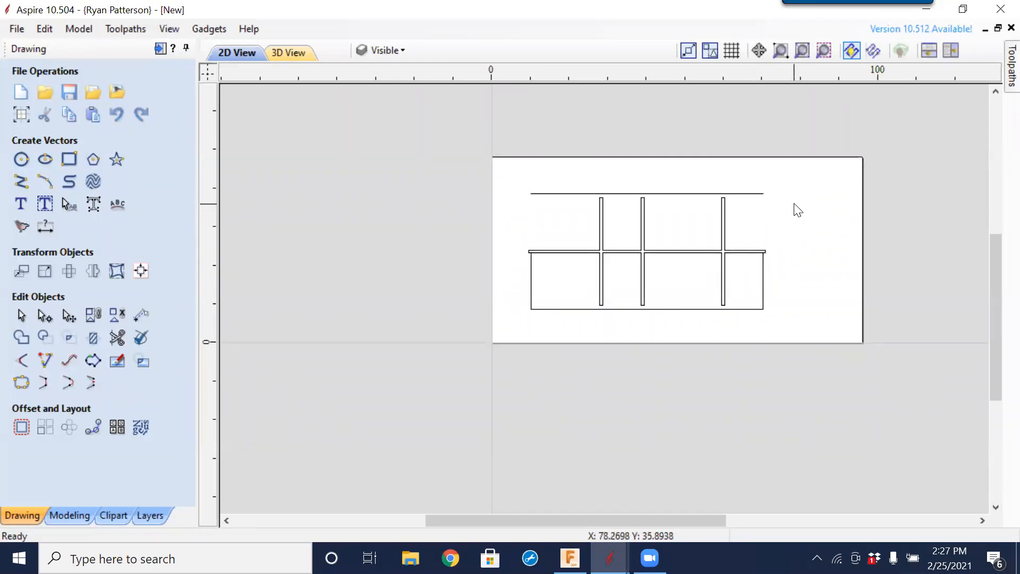
{"action": "left_click_drag", "start_coordinate": [786, 189], "coordinate": [757, 218]}
{"action": "left_click_drag", "start_coordinate": [773, 292], "coordinate": [756, 317]}
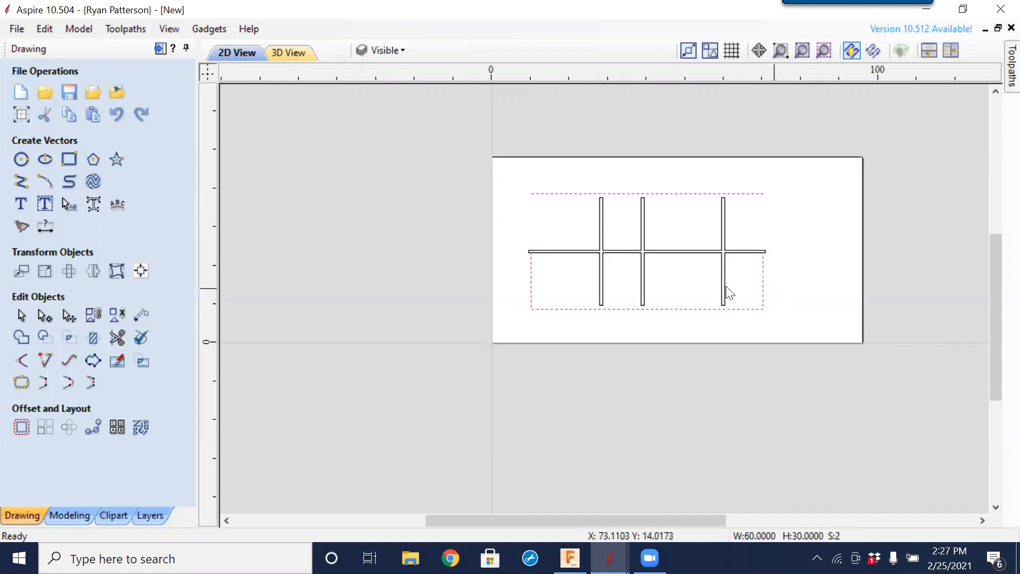
{"action": "left_click", "coordinate": [48, 387]}
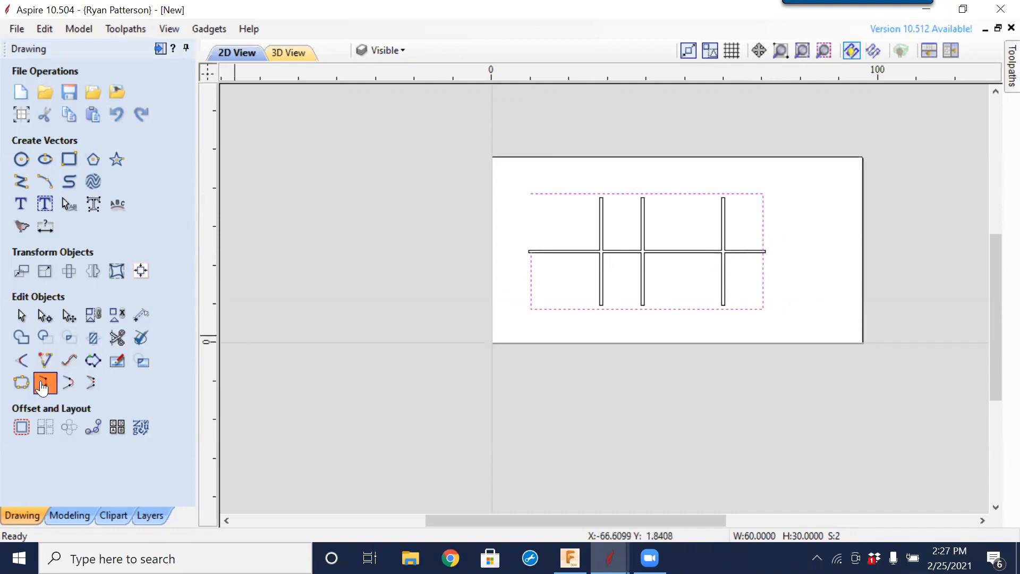
{"action": "right_click", "coordinate": [395, 257]}
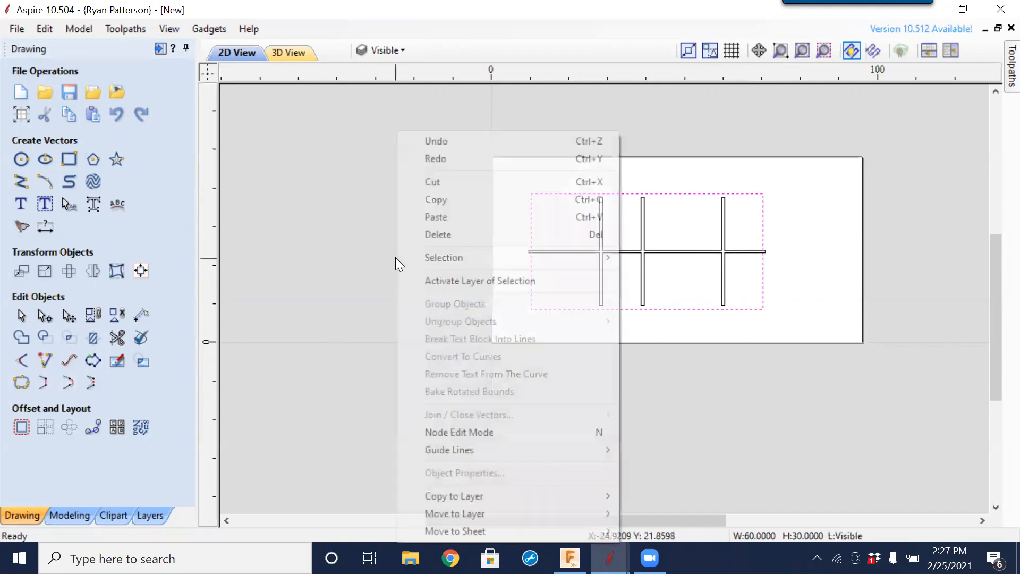
{"action": "left_click", "coordinate": [239, 254]}
{"action": "left_click", "coordinate": [529, 228]}
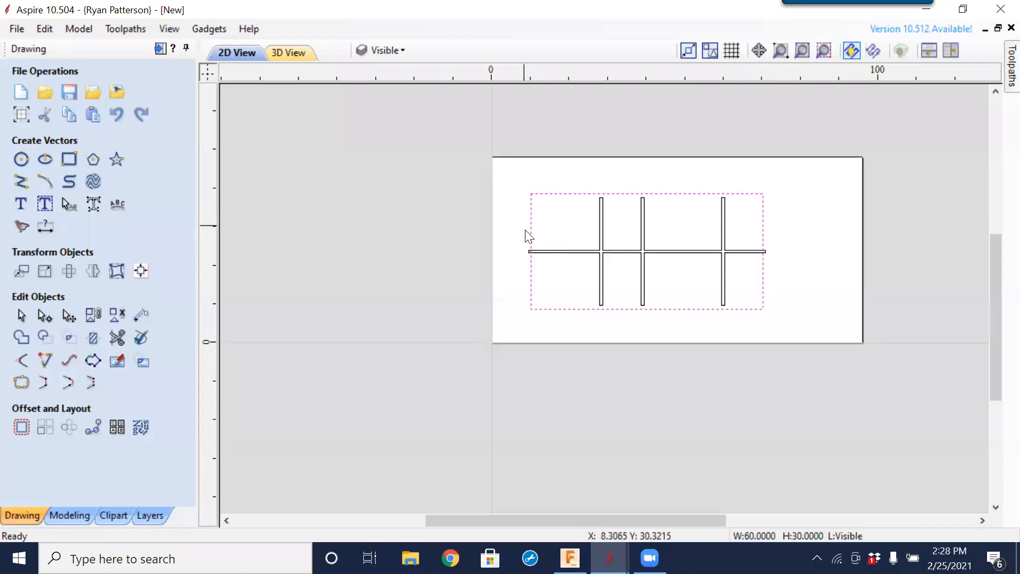
- Check that the inner groove vectors select separately from the outer rectangle
{"action": "left_click", "coordinate": [564, 252]}
{"action": "left_click", "coordinate": [566, 252]}
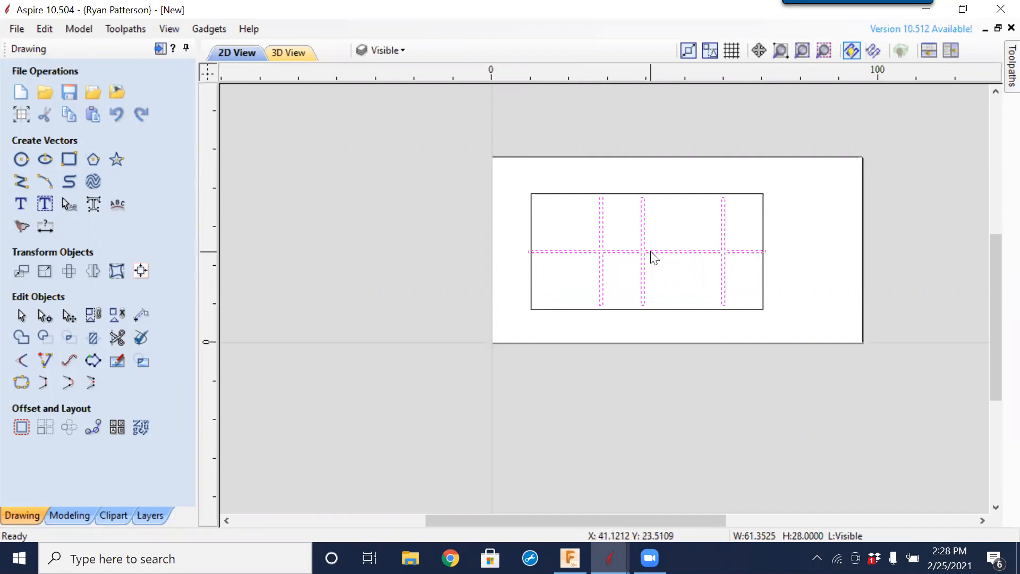
{"action": "left_click", "coordinate": [679, 284]}
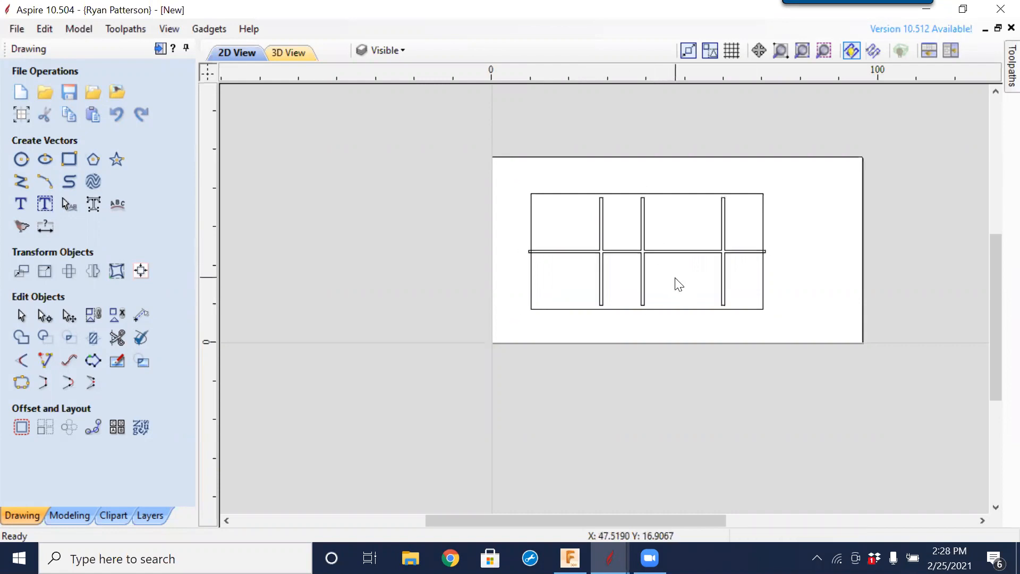
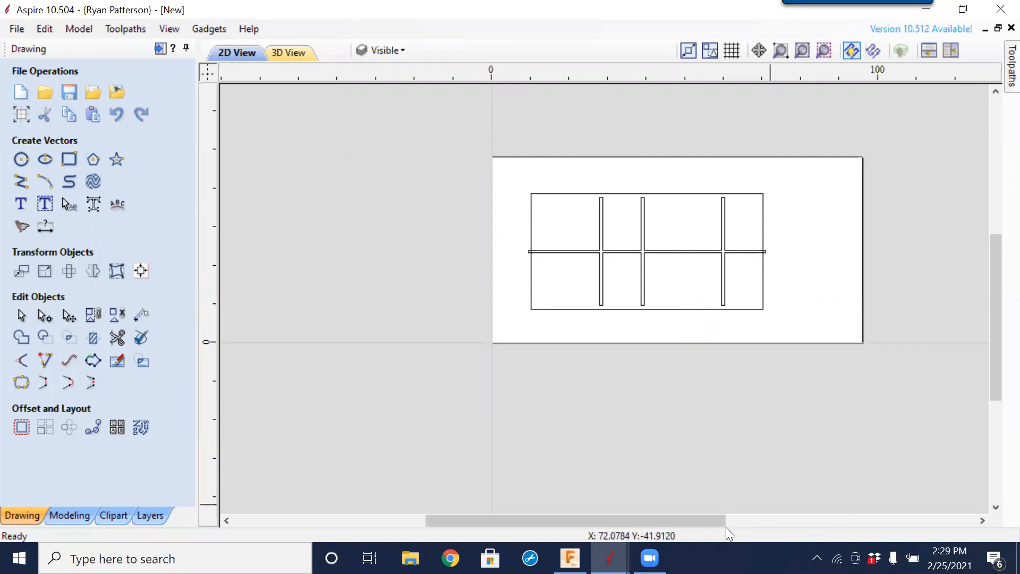
- Switch to Fusion 360 and close the untitled drawing of the bottom panel without saving it
{"action": "left_click", "coordinate": [570, 558]}
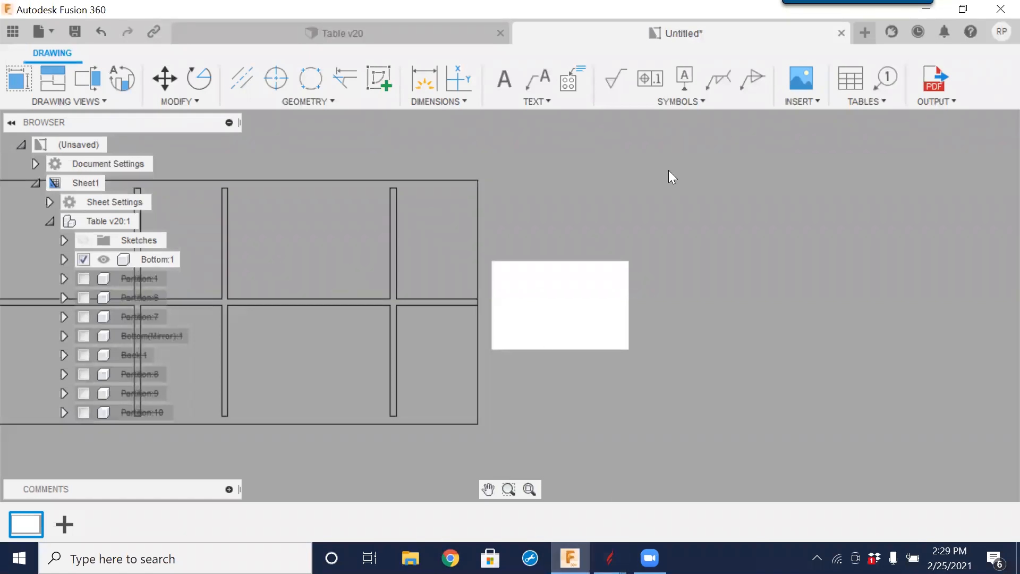
{"action": "left_click", "coordinate": [327, 35]}
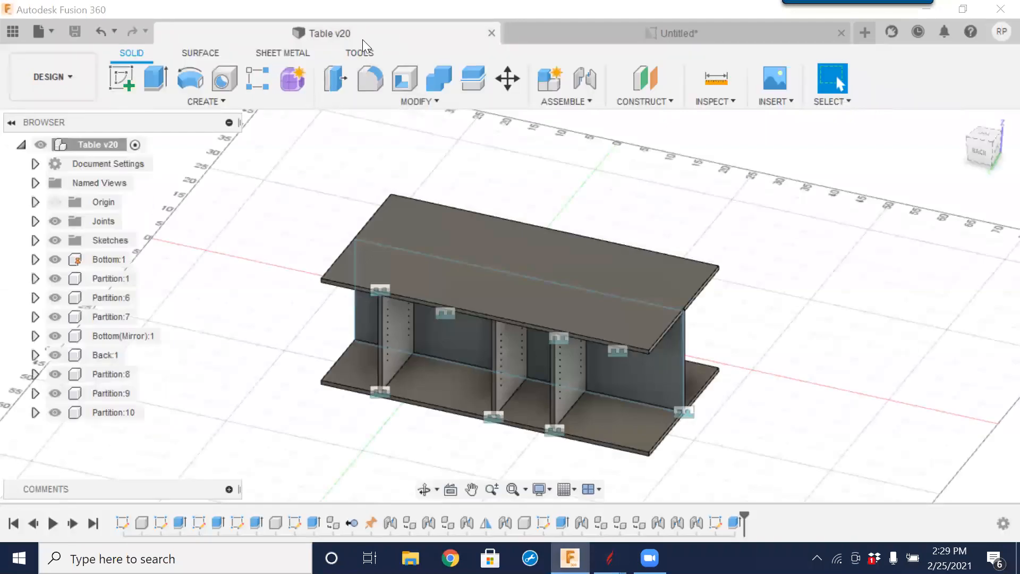
{"action": "left_click", "coordinate": [673, 34]}
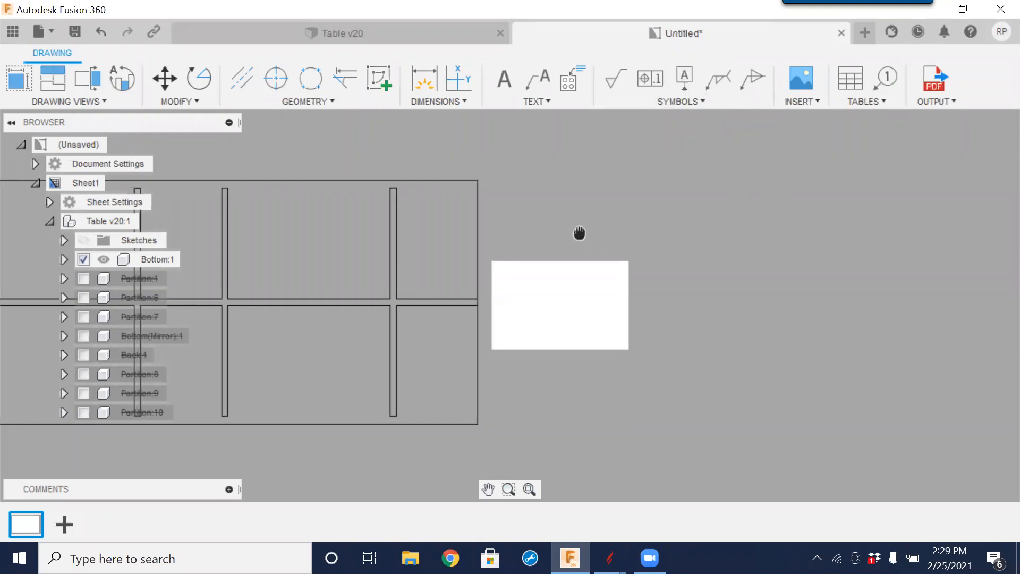
{"action": "middle_click_drag", "start_coordinate": [579, 233], "coordinate": [594, 236]}
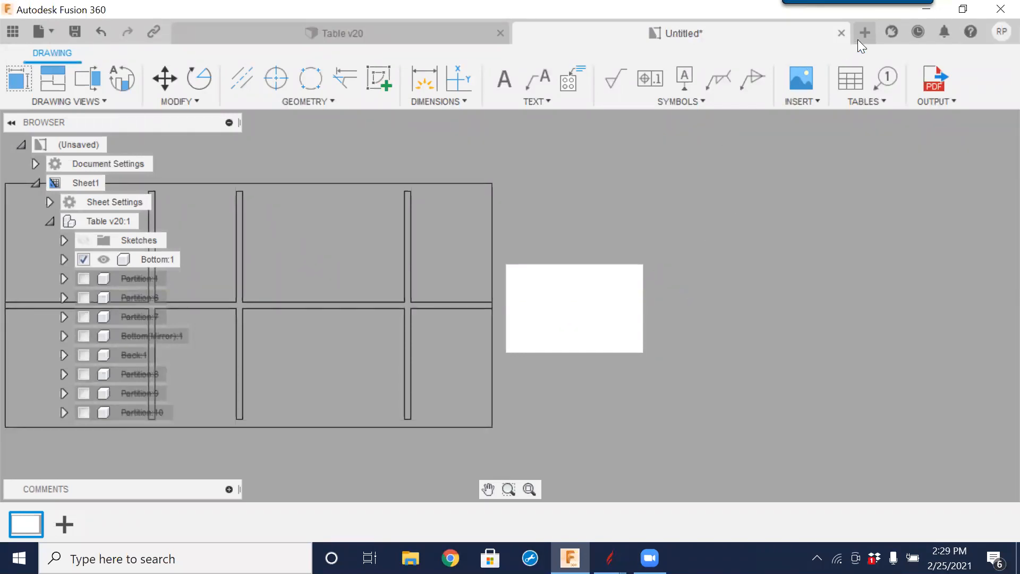
{"action": "left_click", "coordinate": [840, 33]}
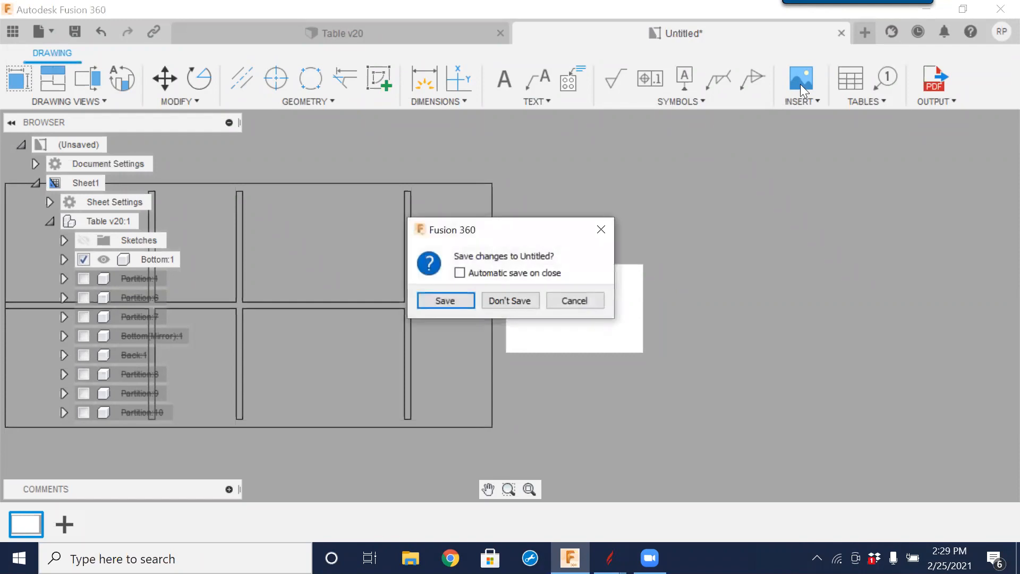
{"action": "left_click", "coordinate": [496, 296]}
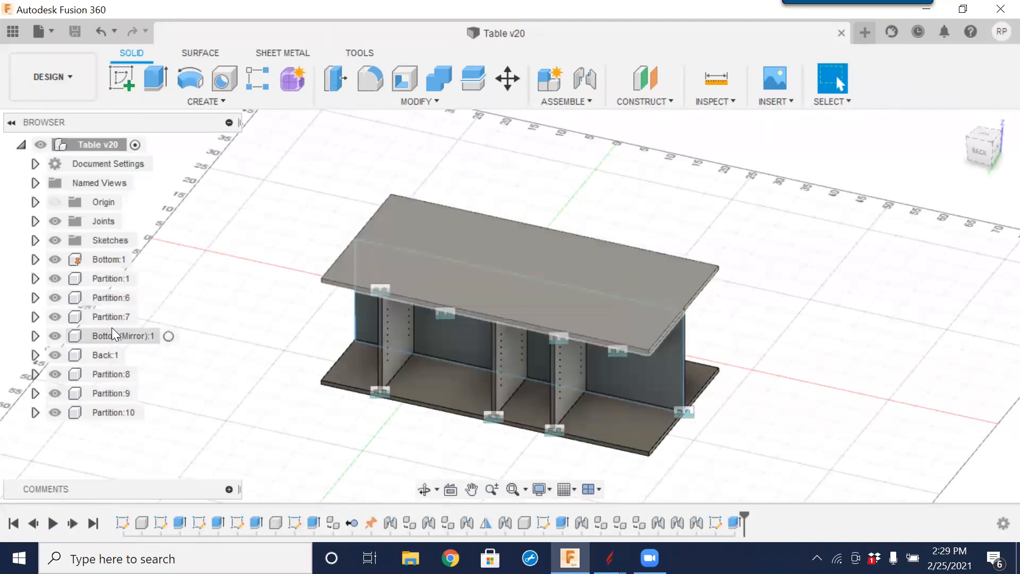
{"action": "right_click", "coordinate": [104, 359]}
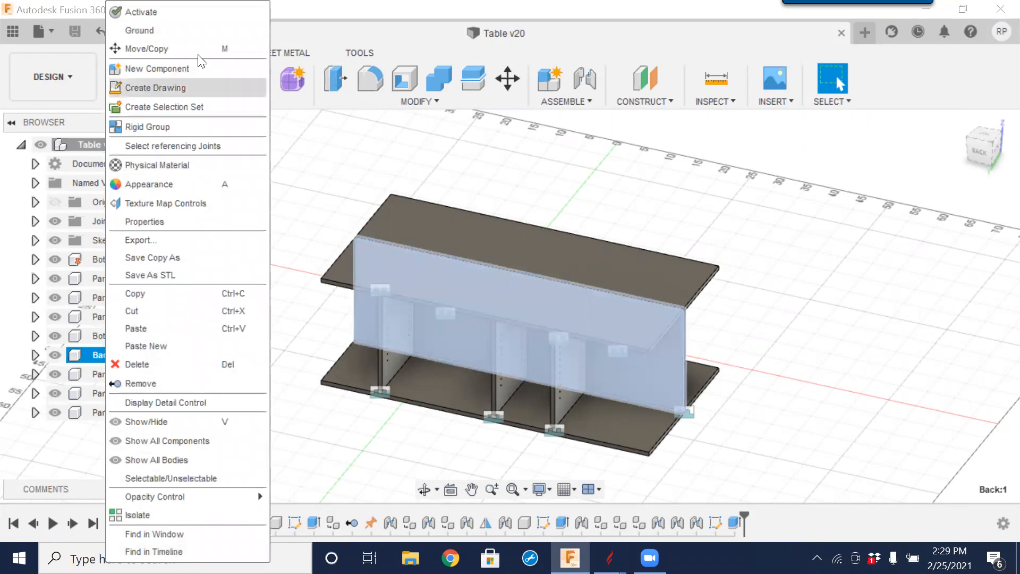
{"action": "left_click", "coordinate": [167, 32]}
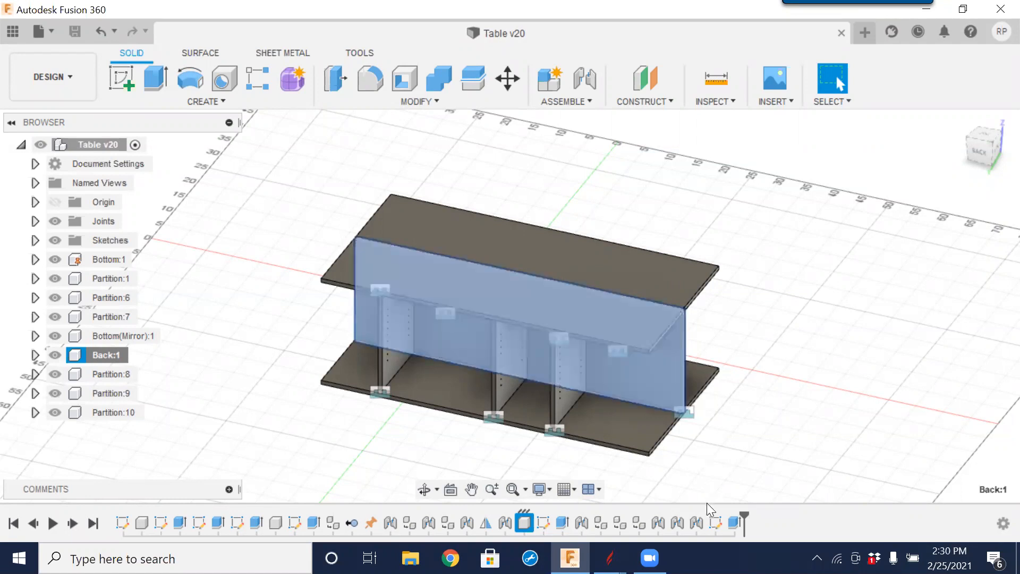
{"action": "mouse_move", "coordinate": [609, 558]}
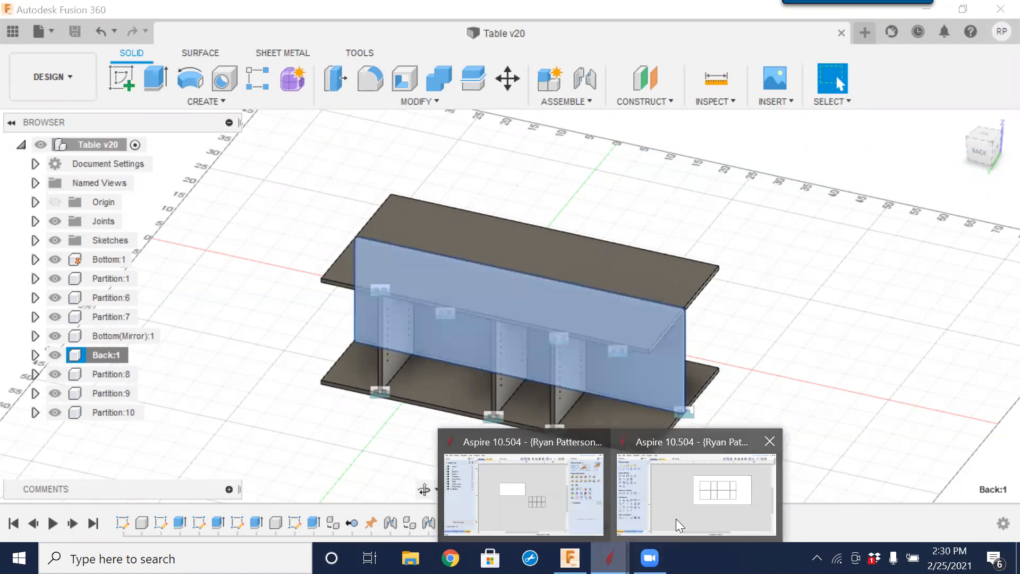
{"action": "left_click", "coordinate": [676, 519]}
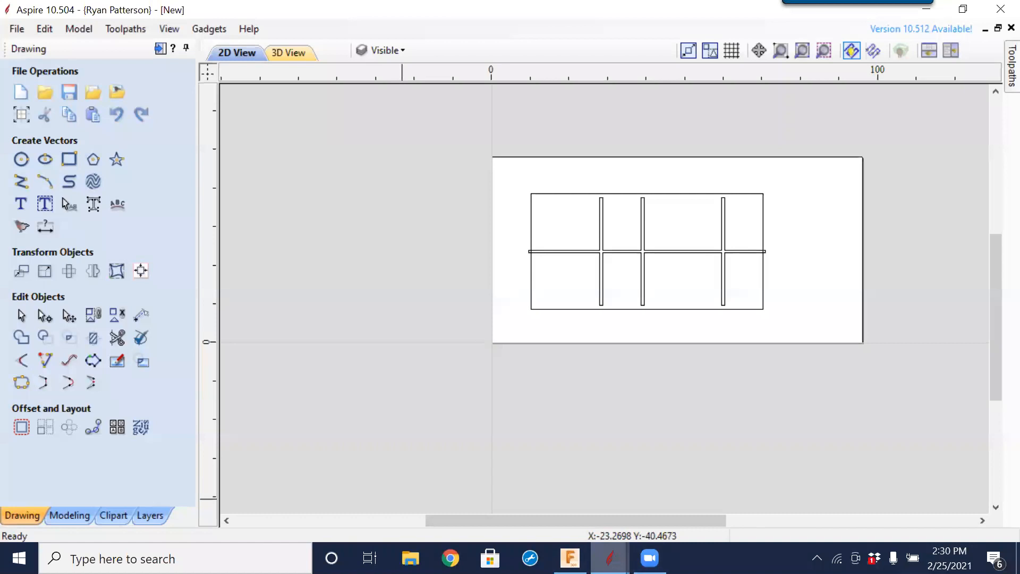
{"action": "left_click", "coordinate": [610, 558]}
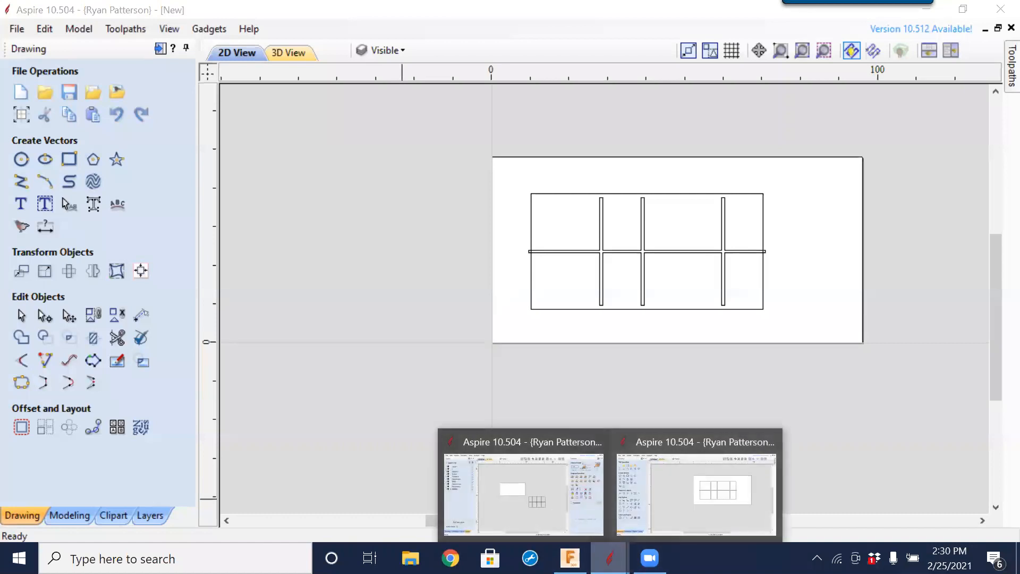
{"action": "left_click", "coordinate": [570, 558]}
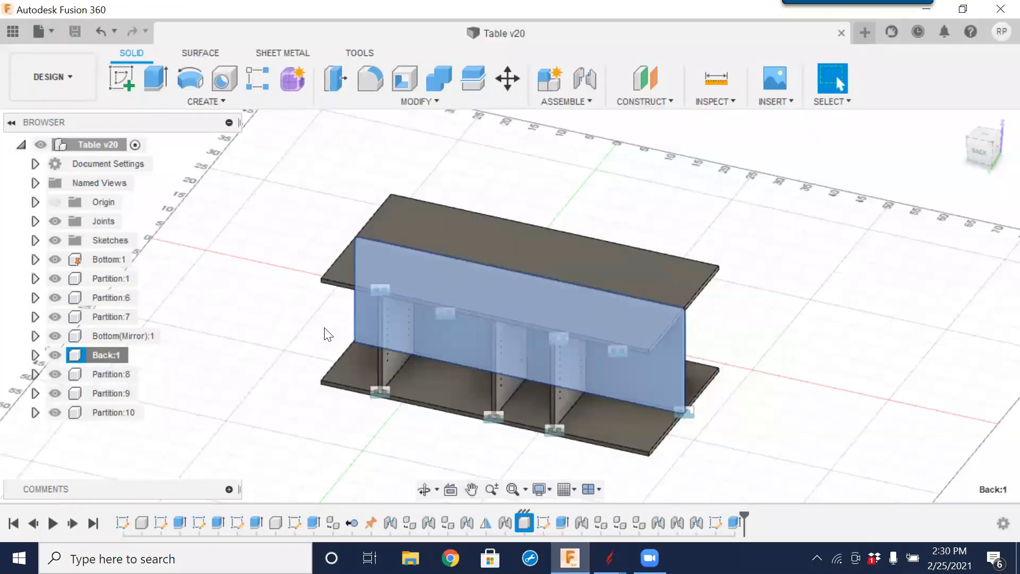
- Create a new drawing from scratch of the Back component, using the ASME standard, inches and the B (17in x 11in) sheet
{"action": "right_click", "coordinate": [96, 355]}
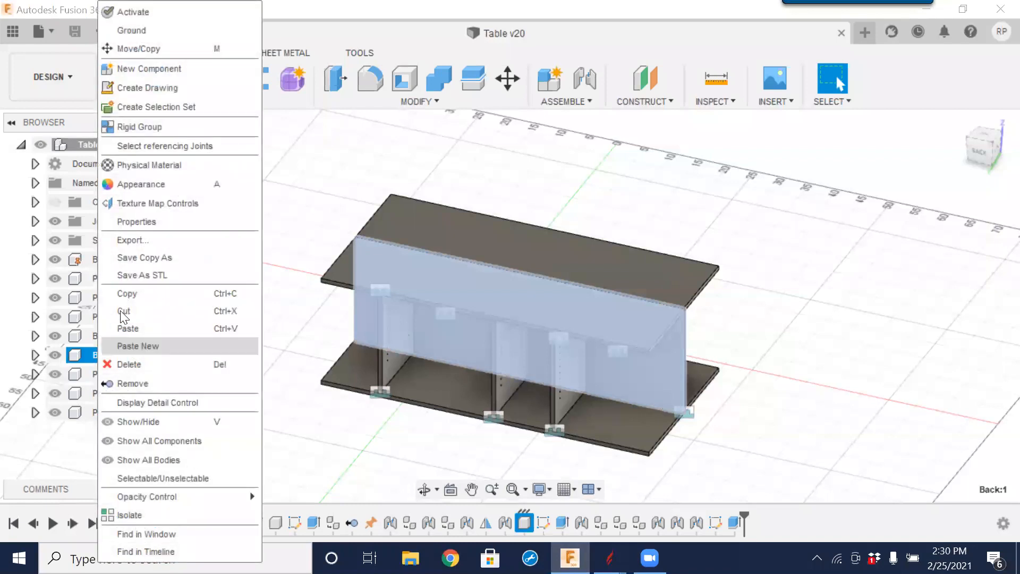
{"action": "left_click", "coordinate": [140, 90]}
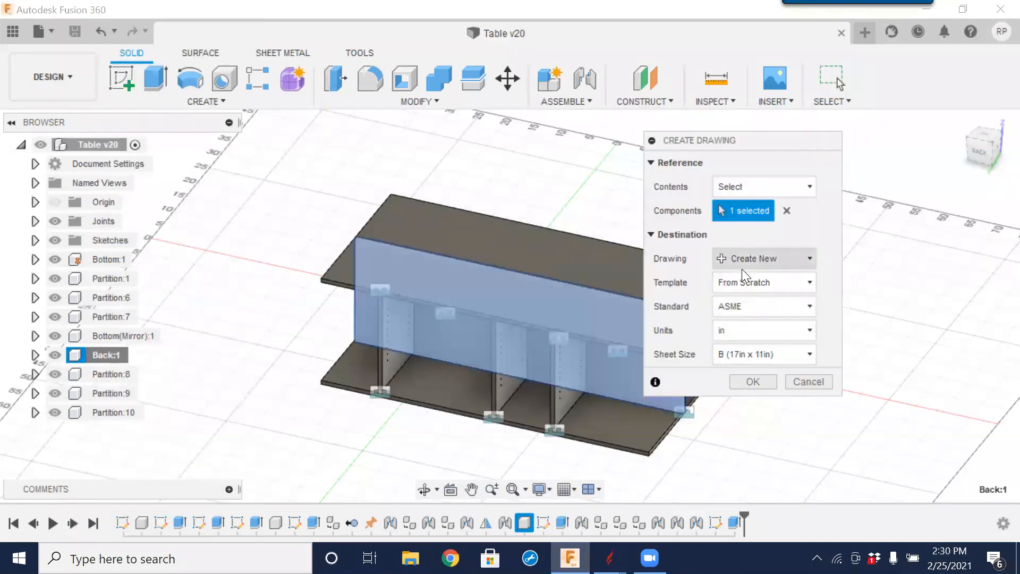
{"action": "left_click", "coordinate": [754, 374]}
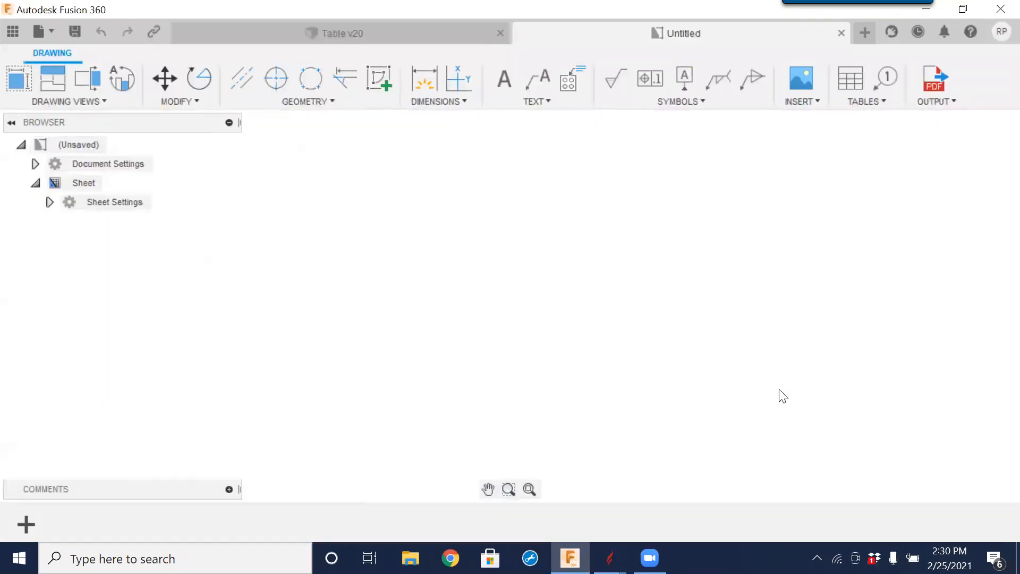
- Place a front base view of the back panel beside the sheet at 1:1 scale
{"action": "scroll", "coordinate": [707, 342], "scroll_direction": "down", "scroll_amount": 2}
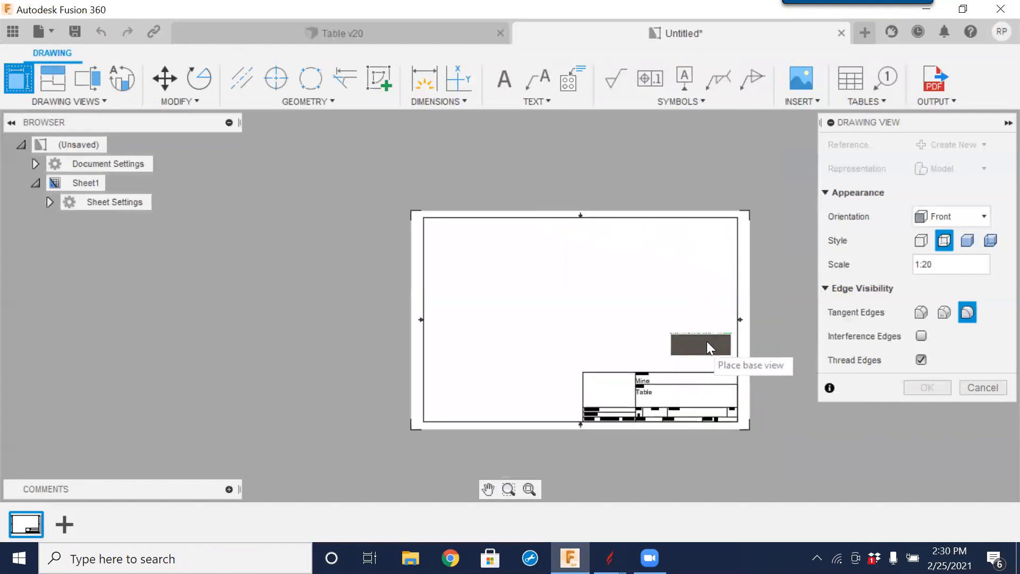
{"action": "left_click_drag", "start_coordinate": [957, 264], "coordinate": [885, 259]}
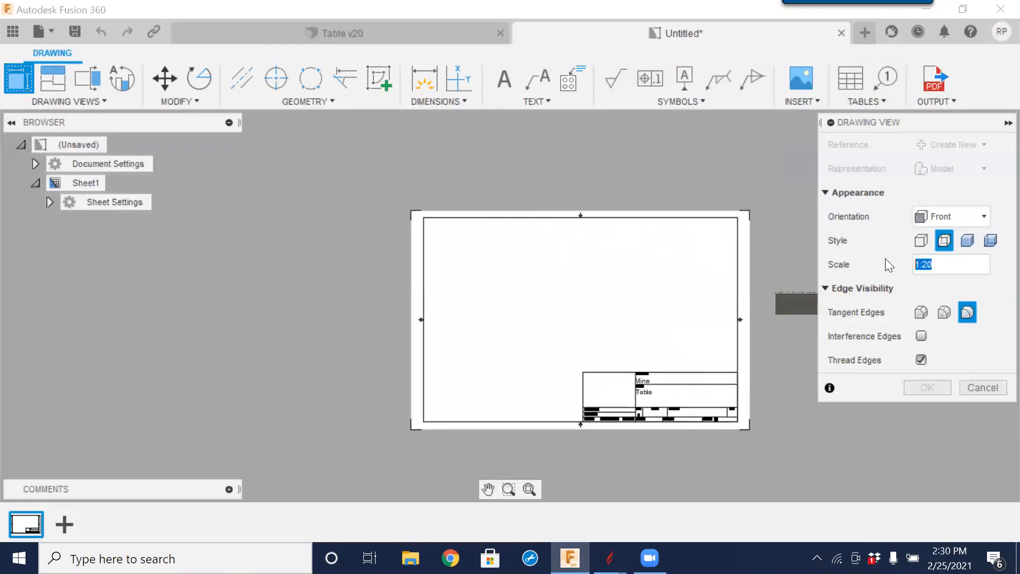
{"action": "left_click", "coordinate": [1000, 264]}
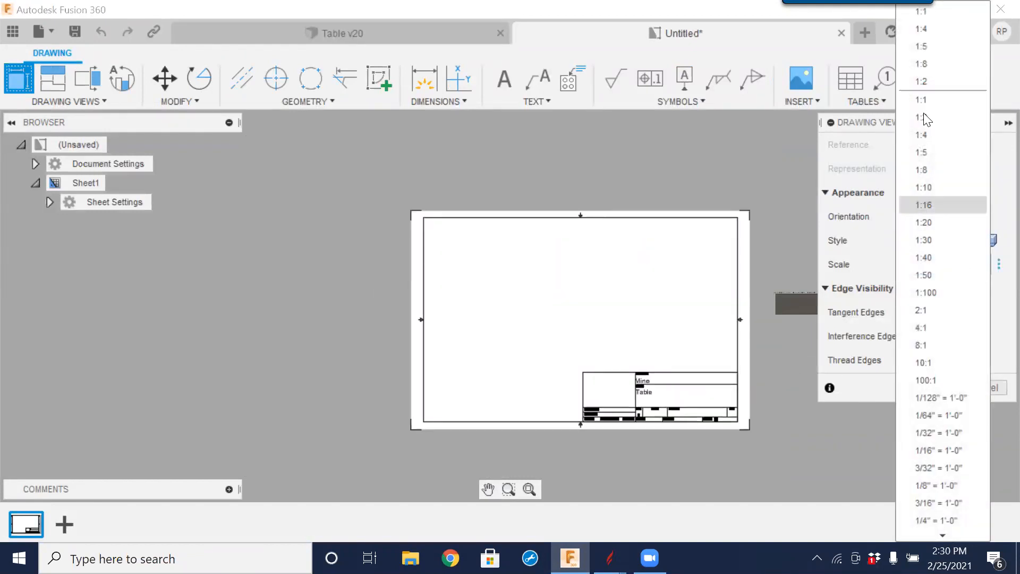
{"action": "left_click", "coordinate": [924, 104]}
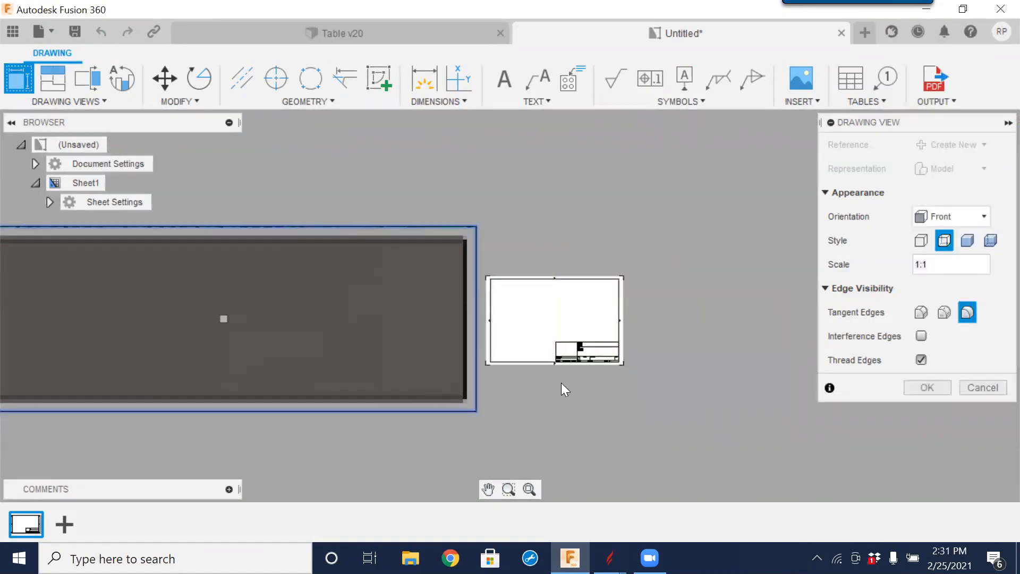
{"action": "left_click", "coordinate": [917, 388]}
- Delete the border and title block from the drawing sheet
{"action": "mouse_move", "coordinate": [686, 216]}
{"action": "left_mouse_down"}
{"action": "mouse_move", "coordinate": [523, 378]}
{"action": "mouse_move", "coordinate": [480, 395]}
{"action": "mouse_move", "coordinate": [489, 395]}
{"action": "left_mouse_up"}
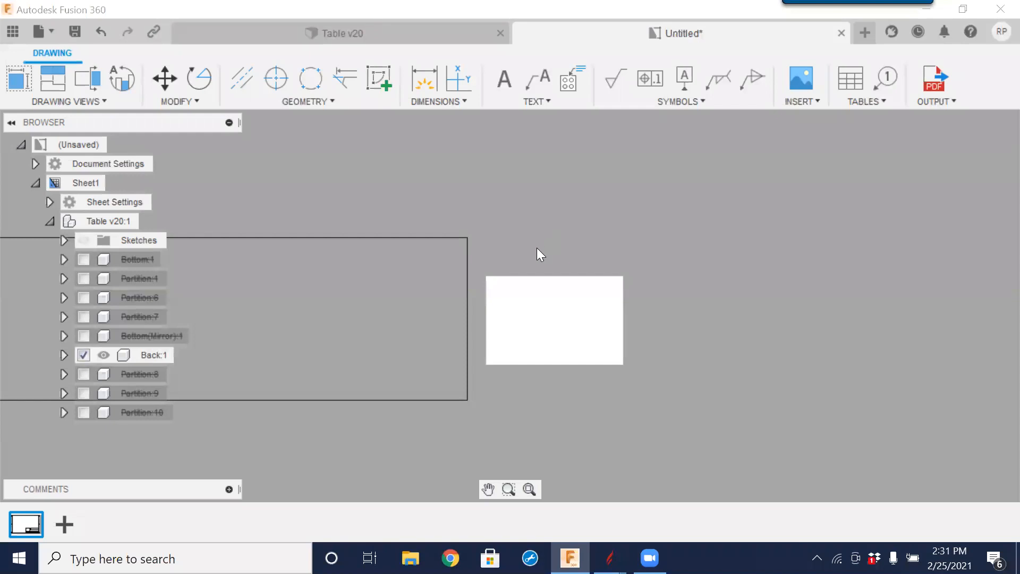
{"action": "middle_click_drag", "start_coordinate": [707, 279], "coordinate": [722, 283]}
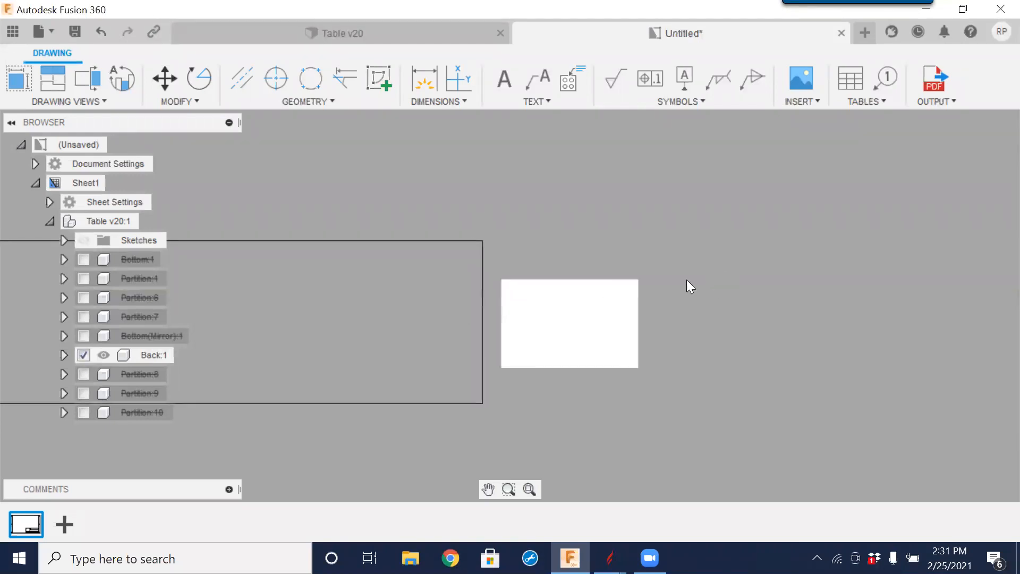
- Export the sheet as a DXF file named Back in the Craft_Table folder
{"action": "left_click", "coordinate": [953, 101]}
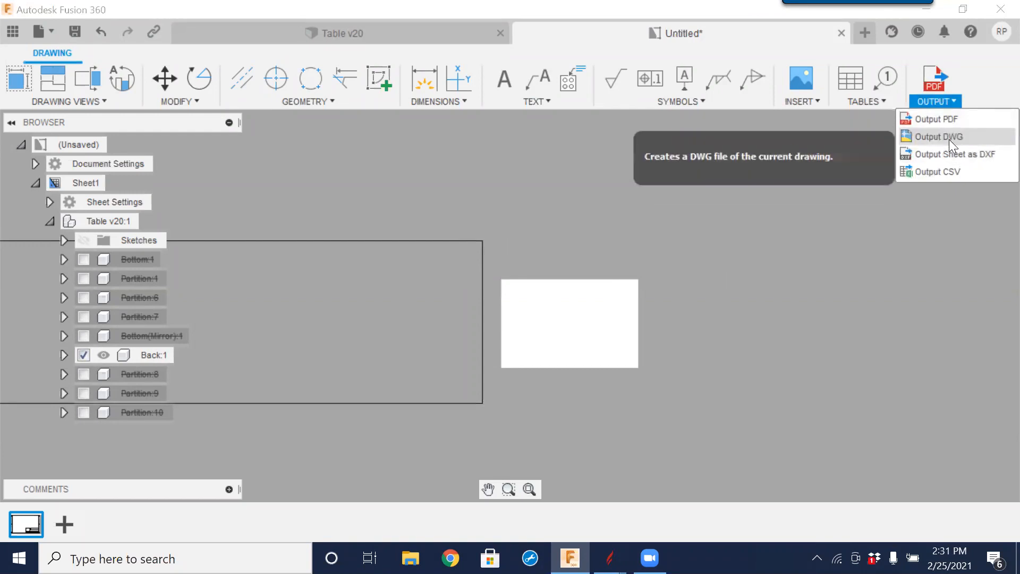
{"action": "left_click", "coordinate": [952, 155]}
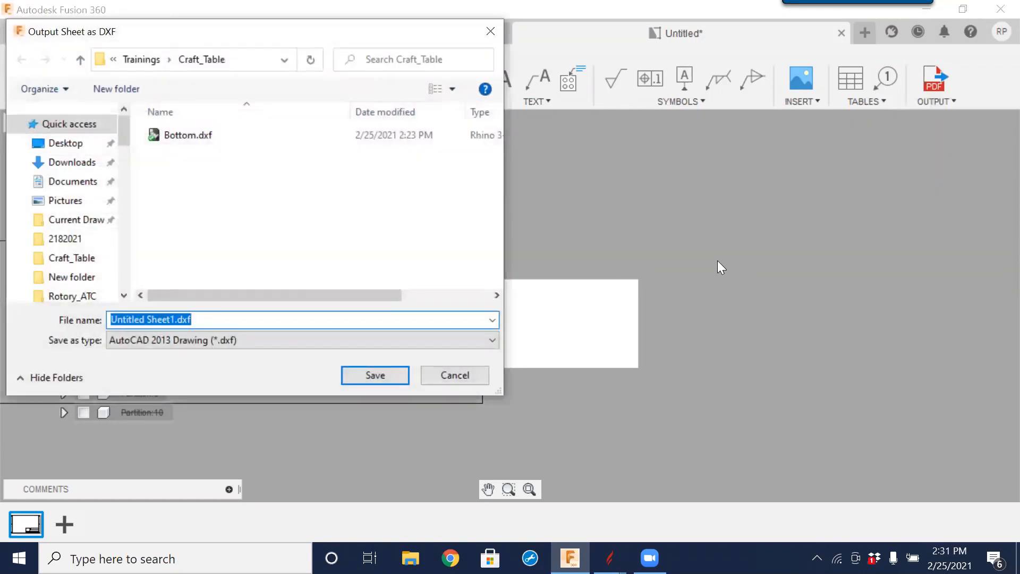
{"action": "type", "text": "Back"}
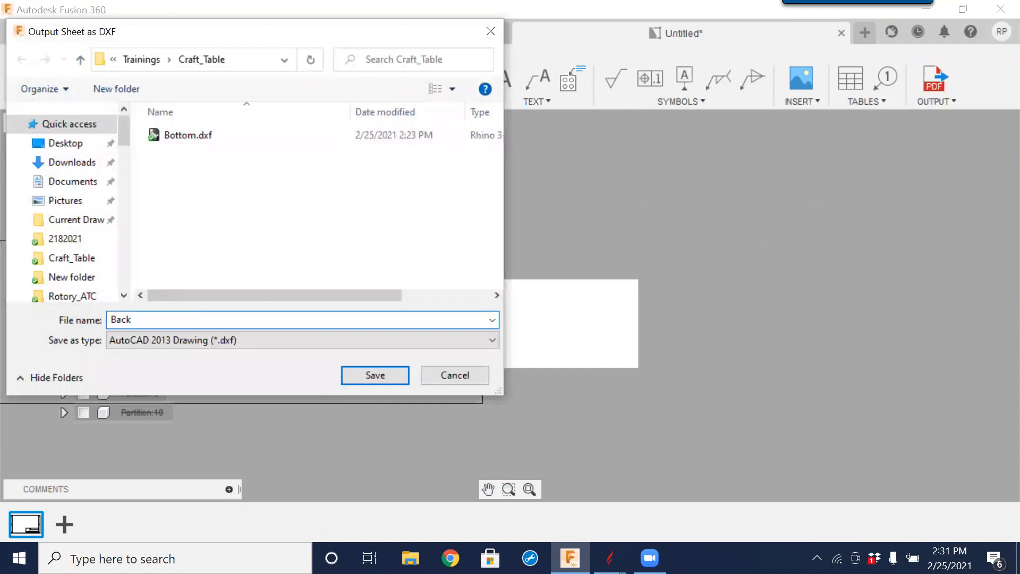
{"action": "left_click", "coordinate": [398, 378]}
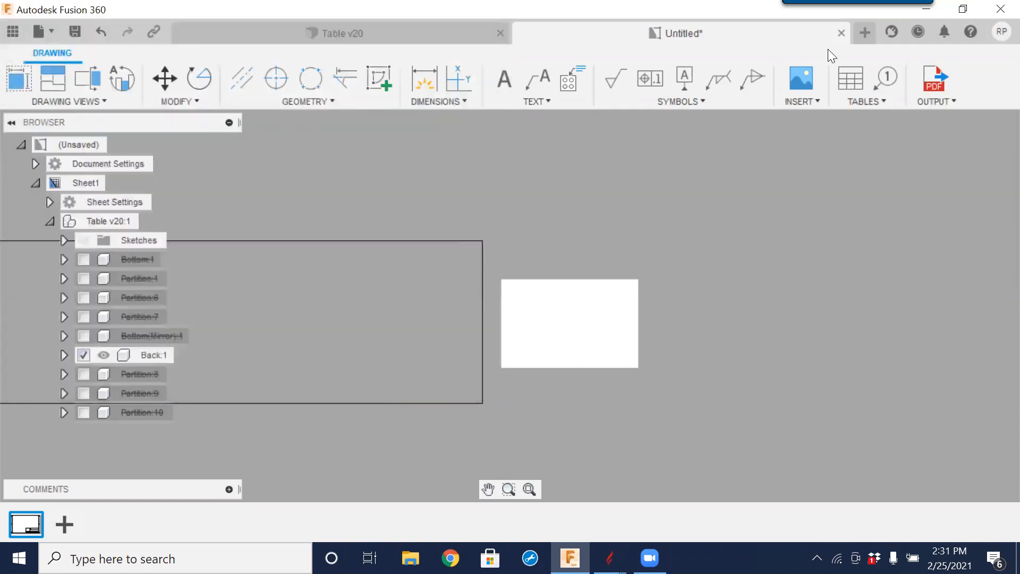
- Close the Back drawing without saving it and return to the table model
{"action": "left_click", "coordinate": [842, 33]}
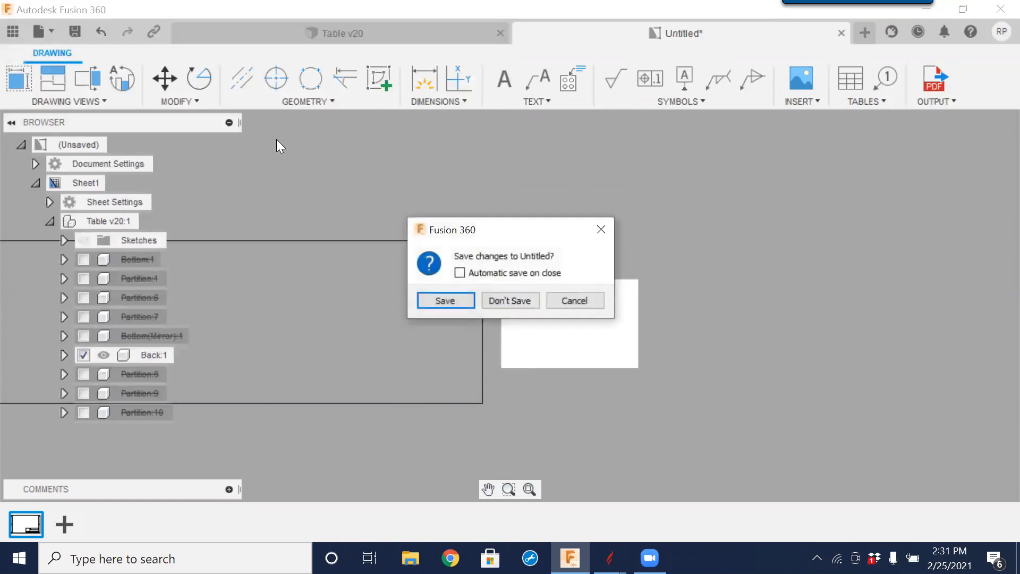
{"action": "left_click", "coordinate": [511, 301]}
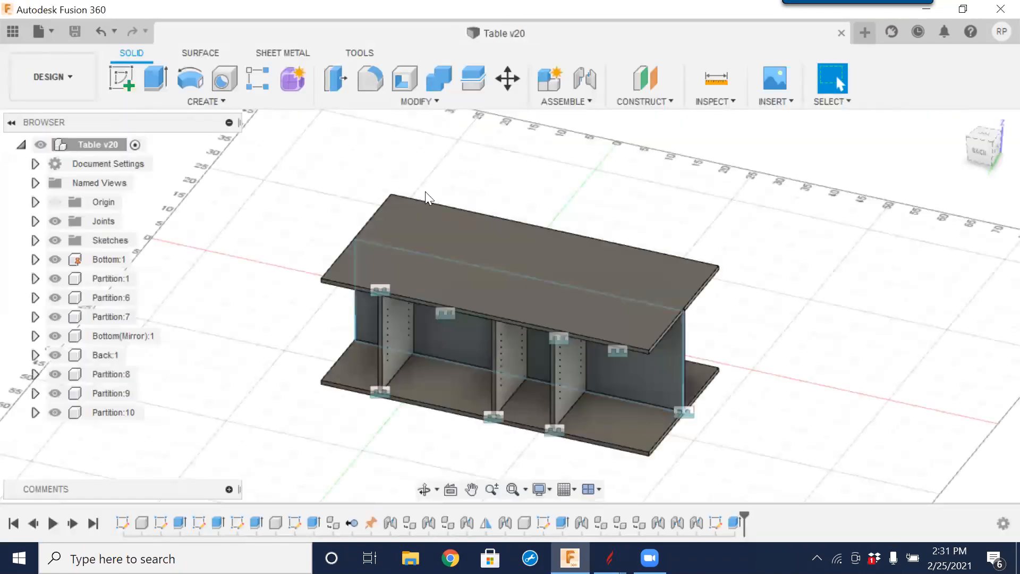
{"action": "right_click", "coordinate": [395, 340]}
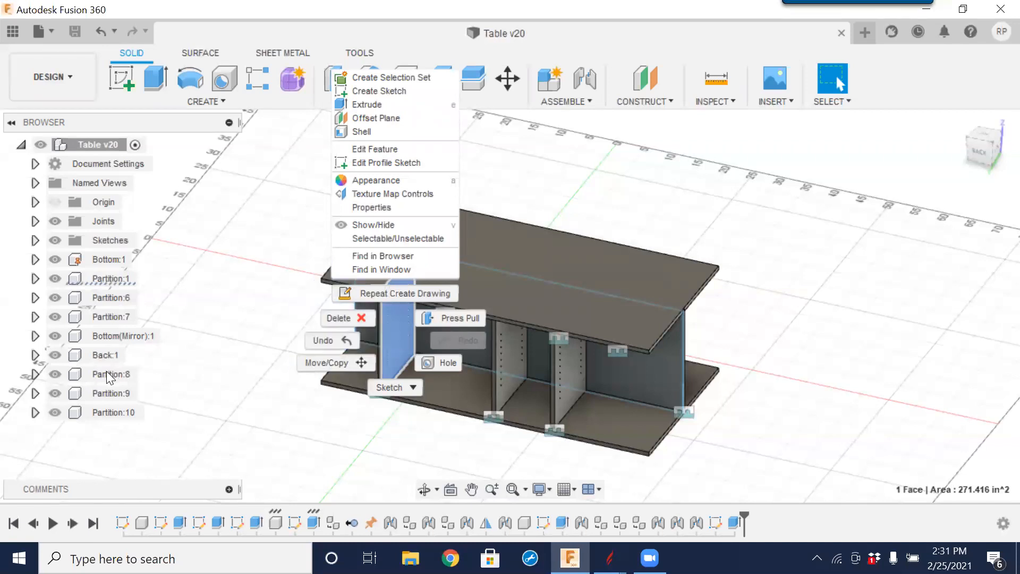
{"action": "left_click", "coordinate": [105, 279]}
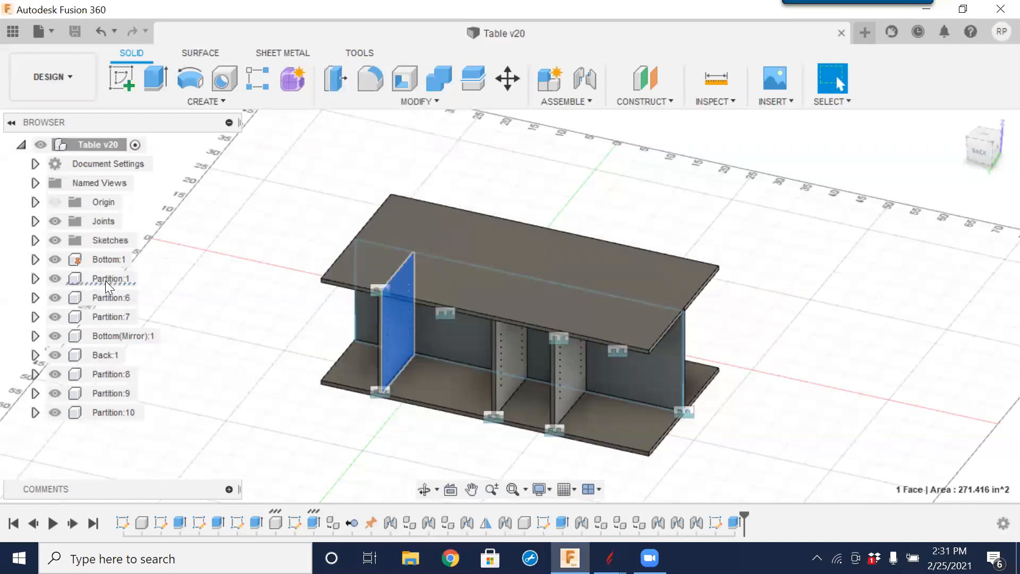
{"action": "right_click", "coordinate": [105, 280]}
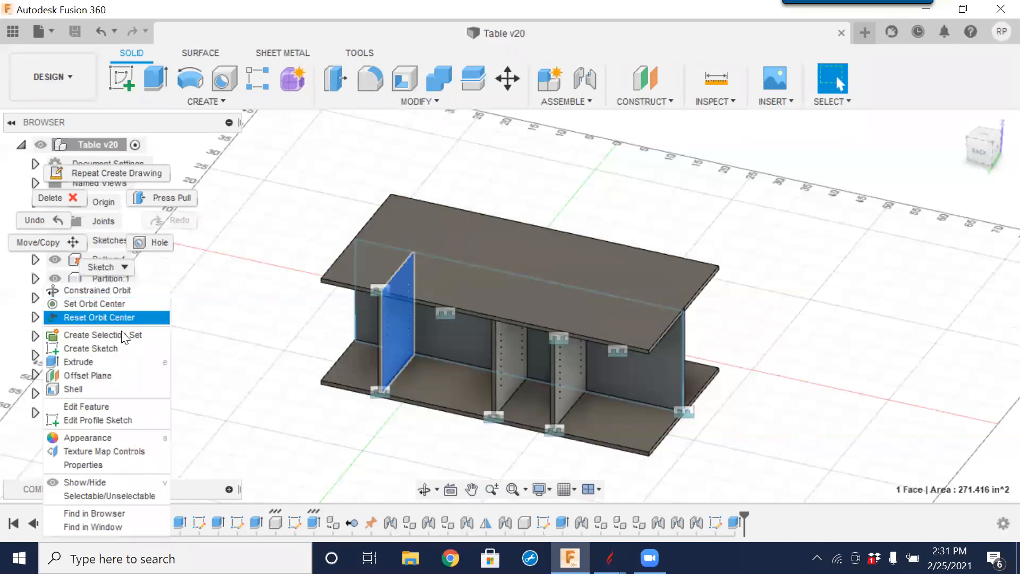
{"action": "left_click", "coordinate": [192, 317]}
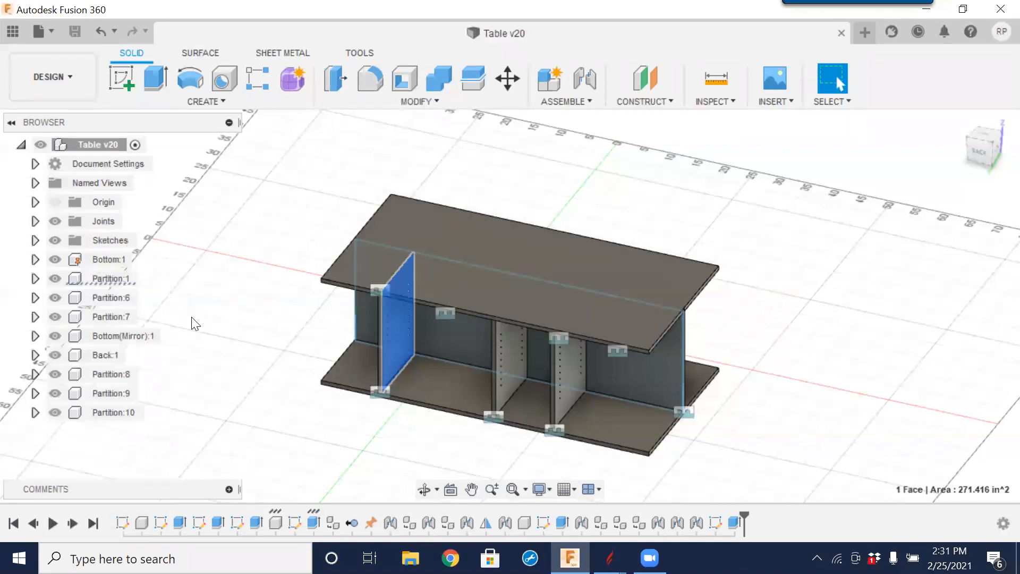
- Create a new drawing from scratch of the Partition:1 component, using the ASME standard, inches and the B (17in x 11in) sheet
{"action": "left_click", "coordinate": [110, 279]}
{"action": "right_click", "coordinate": [111, 278]}
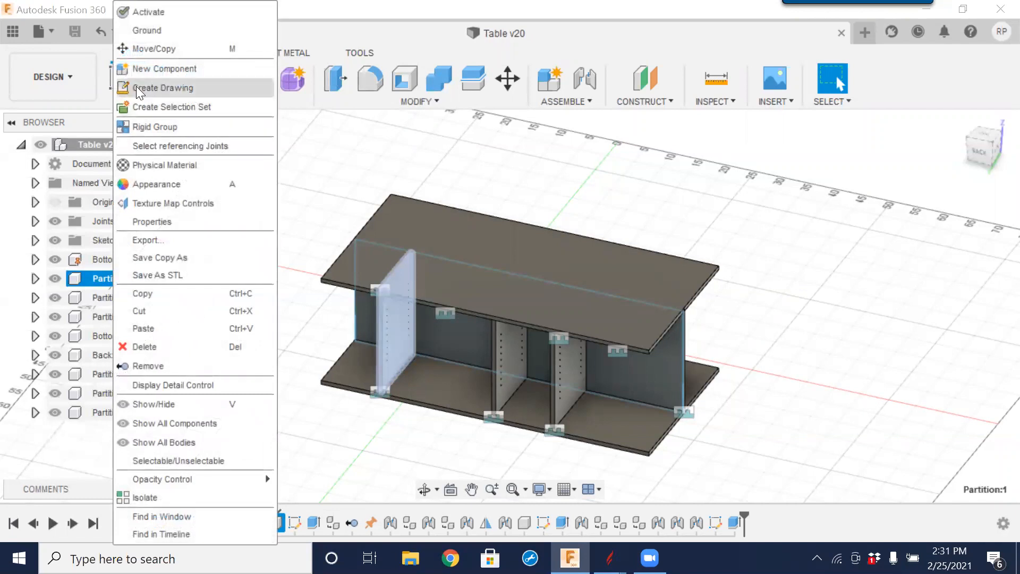
{"action": "left_click", "coordinate": [157, 88]}
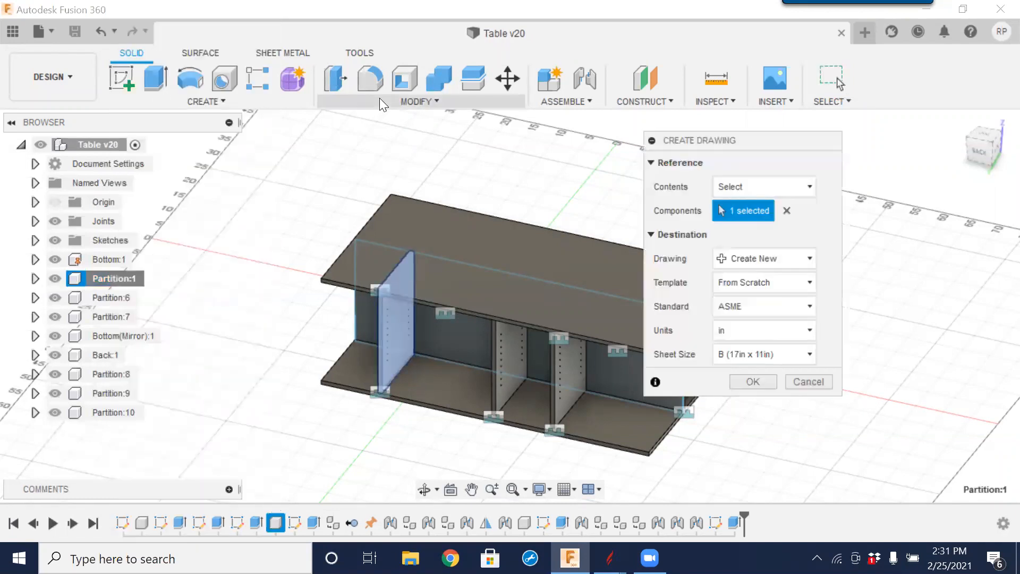
{"action": "left_click", "coordinate": [761, 382]}
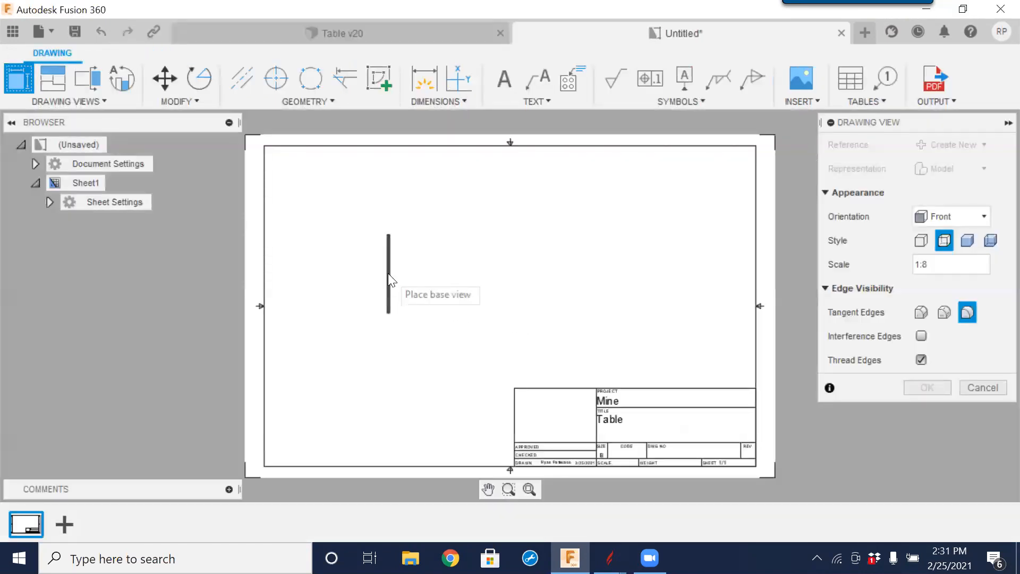
- Place a RIGHT base view of the partition beside the sheet at 1:1 scale and delete the sheet's border and title block
{"action": "left_click", "coordinate": [985, 219]}
{"action": "left_click", "coordinate": [941, 234]}
{"action": "left_click", "coordinate": [984, 218]}
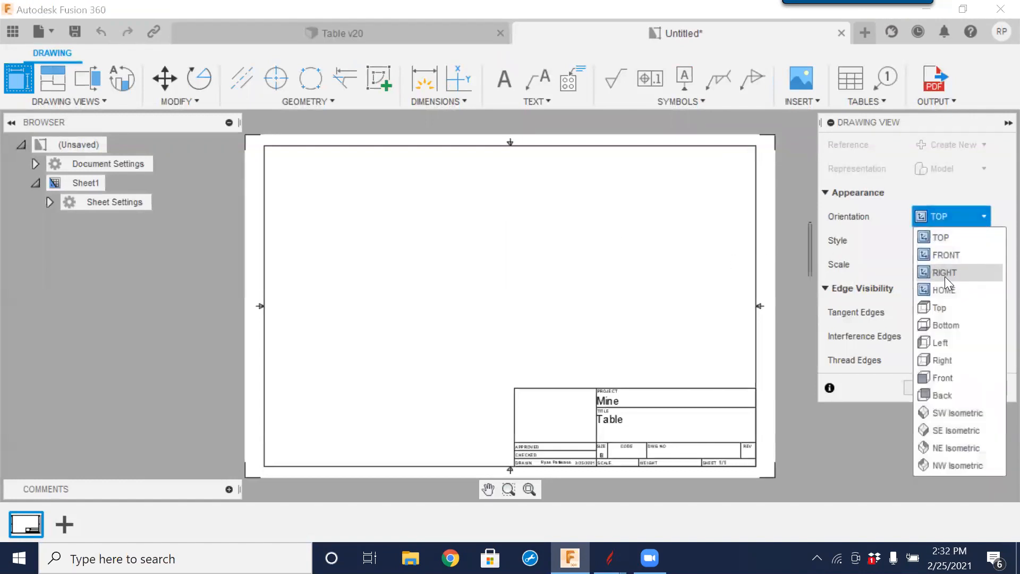
{"action": "left_click", "coordinate": [945, 274]}
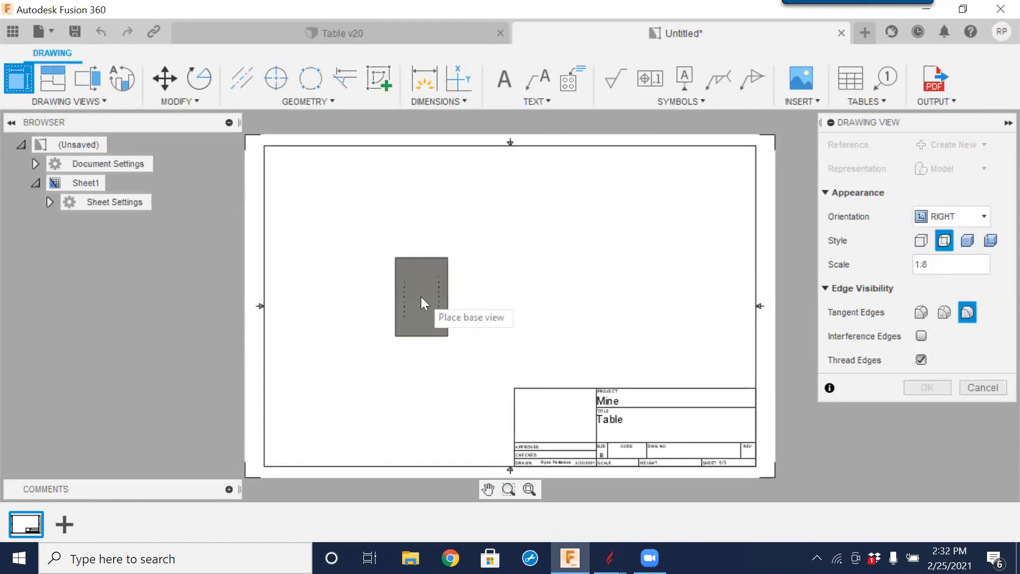
{"action": "left_click", "coordinate": [998, 265]}
{"action": "left_click", "coordinate": [931, 101]}
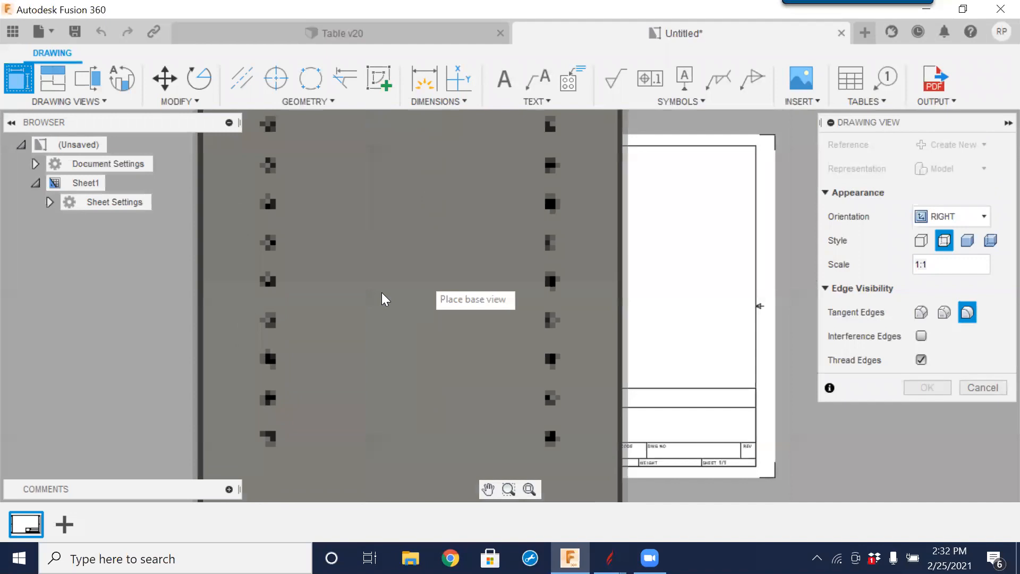
{"action": "scroll", "coordinate": [385, 303], "scroll_direction": "down", "scroll_amount": 5}
{"action": "left_click", "coordinate": [633, 284]}
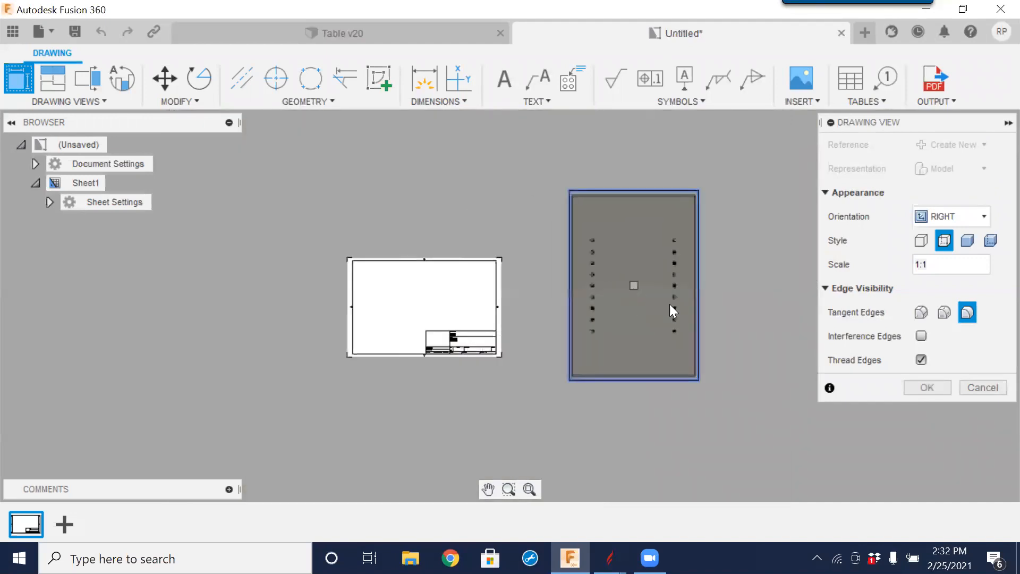
{"action": "left_click", "coordinate": [930, 386]}
{"action": "left_click_drag", "start_coordinate": [537, 225], "coordinate": [302, 412]}
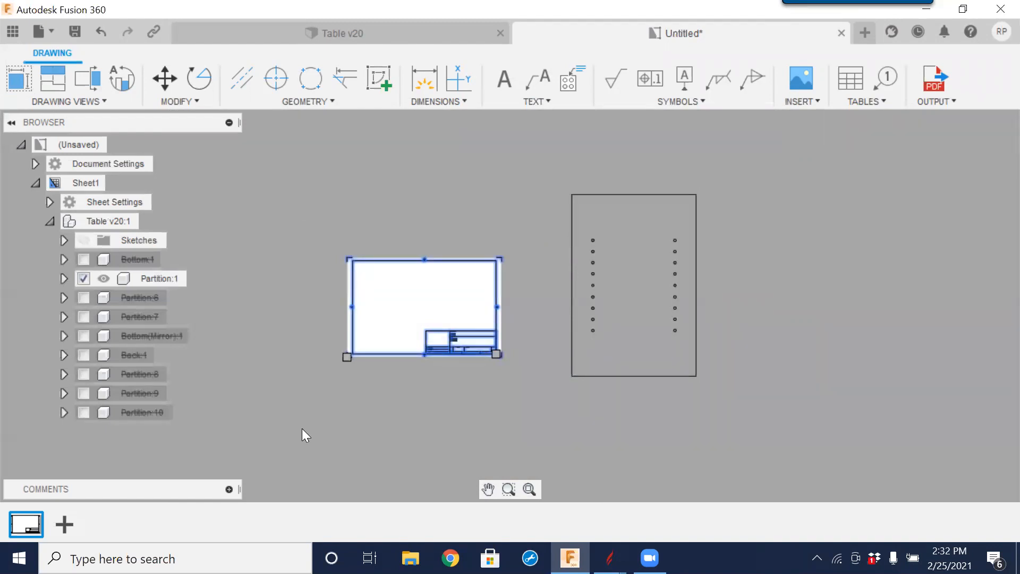
{"action": "key", "text": "Delete"}
- Export the sheet as a DXF file named Side in the Craft_Table folder and close the drawing without saving it
{"action": "left_click", "coordinate": [950, 101]}
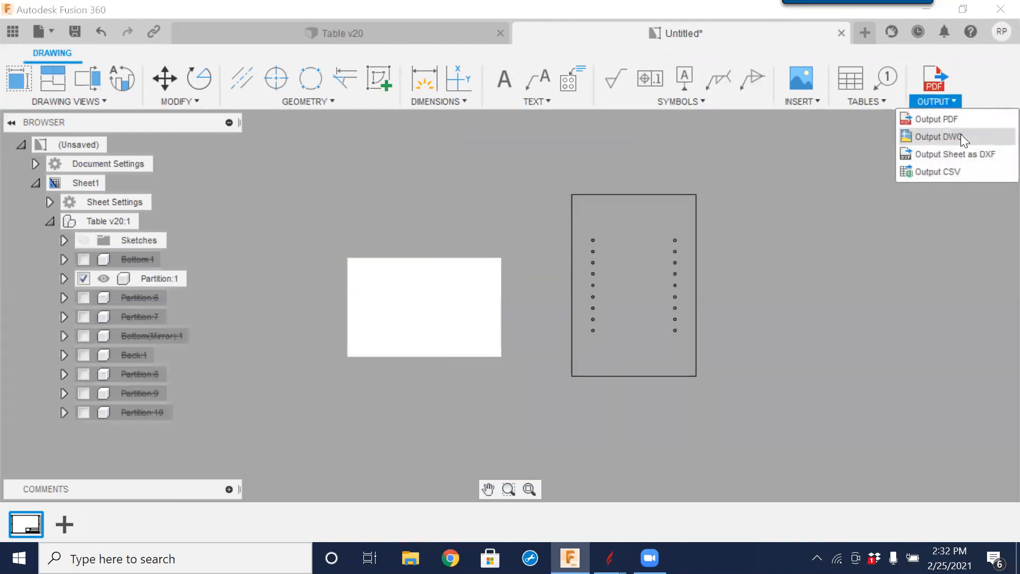
{"action": "left_click", "coordinate": [960, 153]}
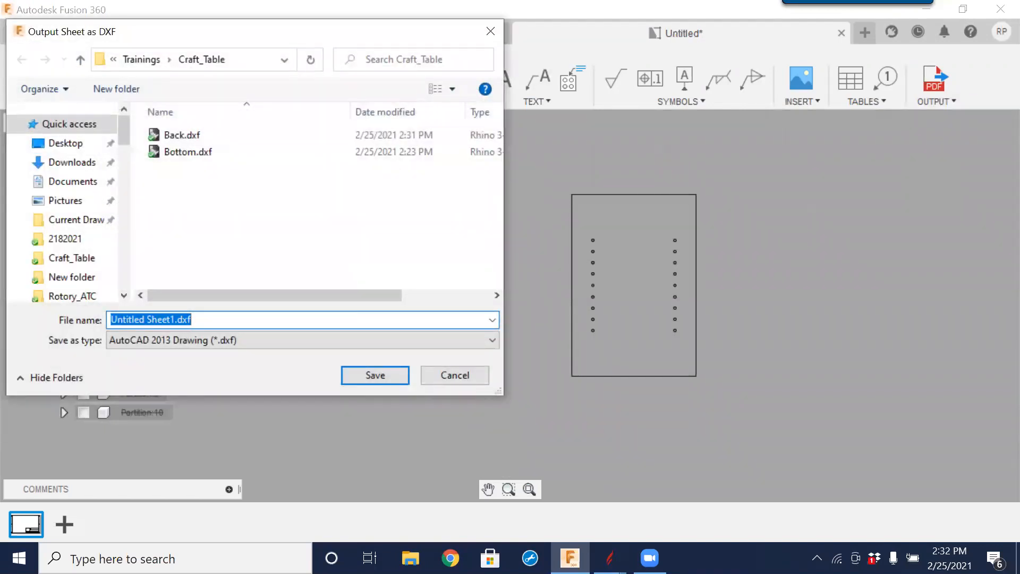
{"action": "type", "text": "Side"}
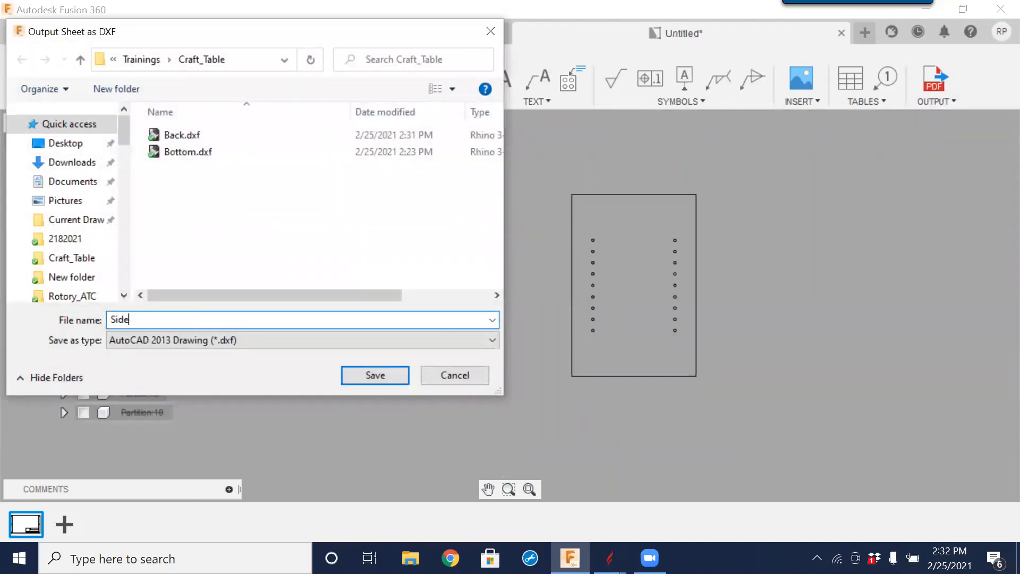
{"action": "left_click", "coordinate": [388, 379]}
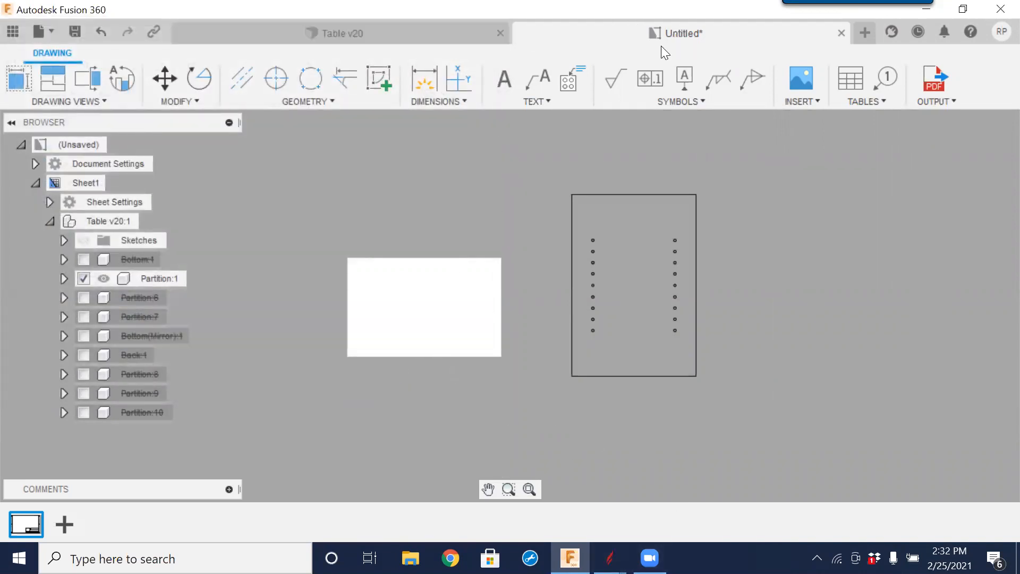
{"action": "left_click", "coordinate": [842, 33]}
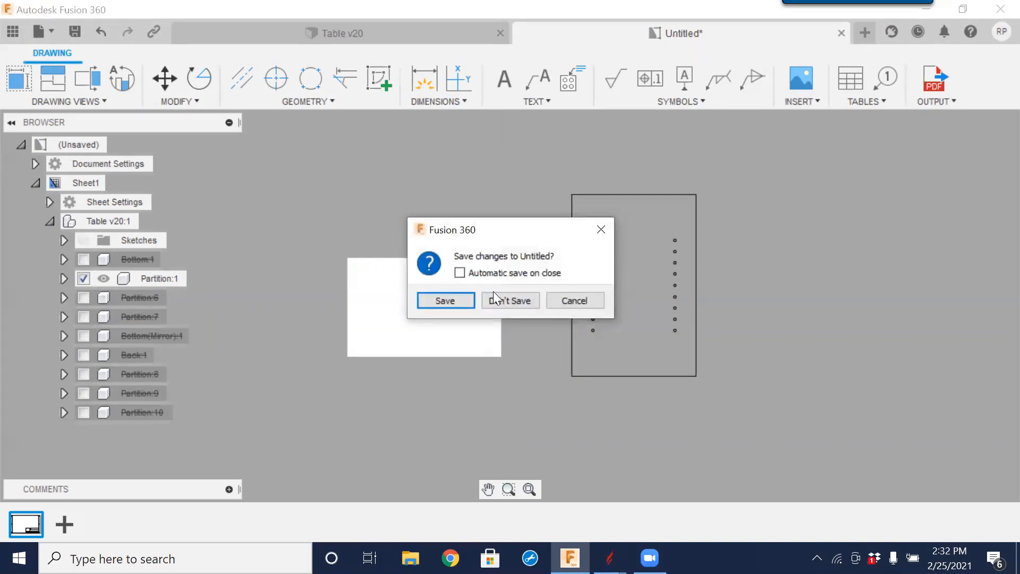
{"action": "left_click", "coordinate": [512, 300]}
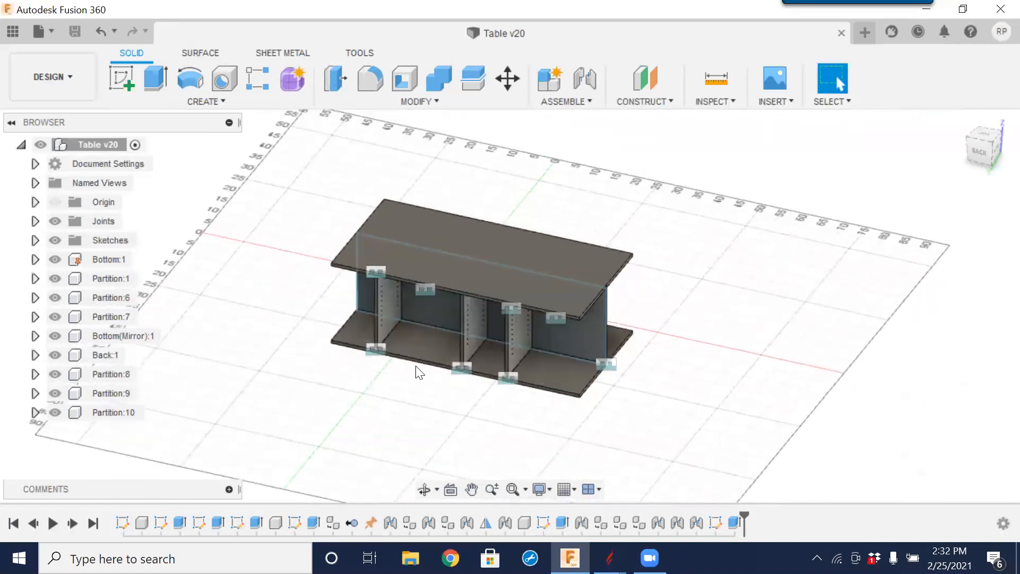
- Examine the table's partitions, their rows of shelf-pin holes and the back panel from several sides
{"action": "middle_click_drag", "start_coordinate": [380, 348], "coordinate": [406, 319], "text": "shift"}
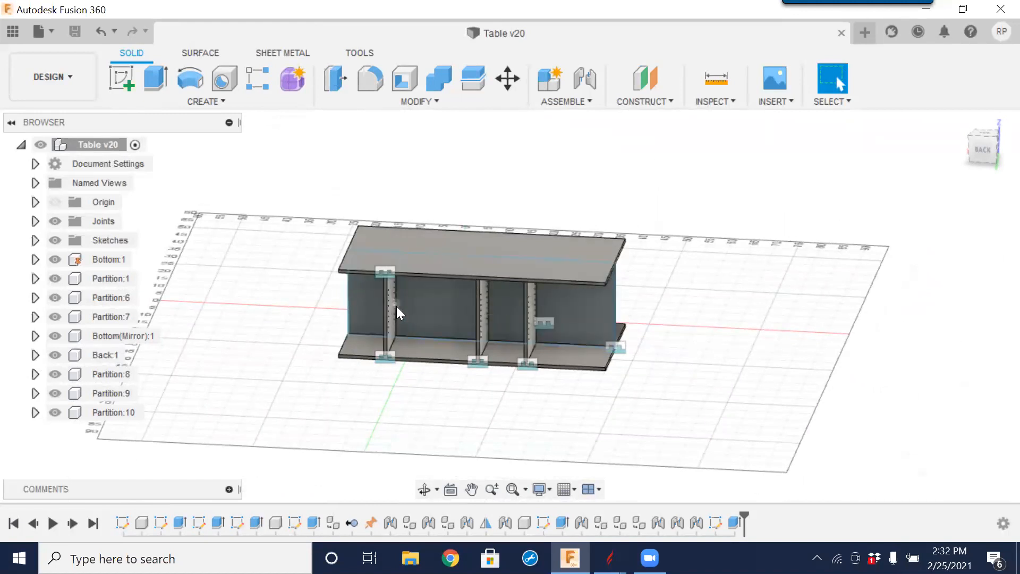
{"action": "left_click", "coordinate": [431, 318]}
{"action": "mouse_move", "coordinate": [319, 364]}
{"action": "middle_mouse_down", "text": "shift"}
{"action": "mouse_move", "coordinate": [389, 383]}
{"action": "mouse_move", "coordinate": [376, 335]}
{"action": "mouse_move", "coordinate": [570, 342]}
{"action": "mouse_move", "coordinate": [536, 338]}
{"action": "middle_mouse_up", "text": "shift"}
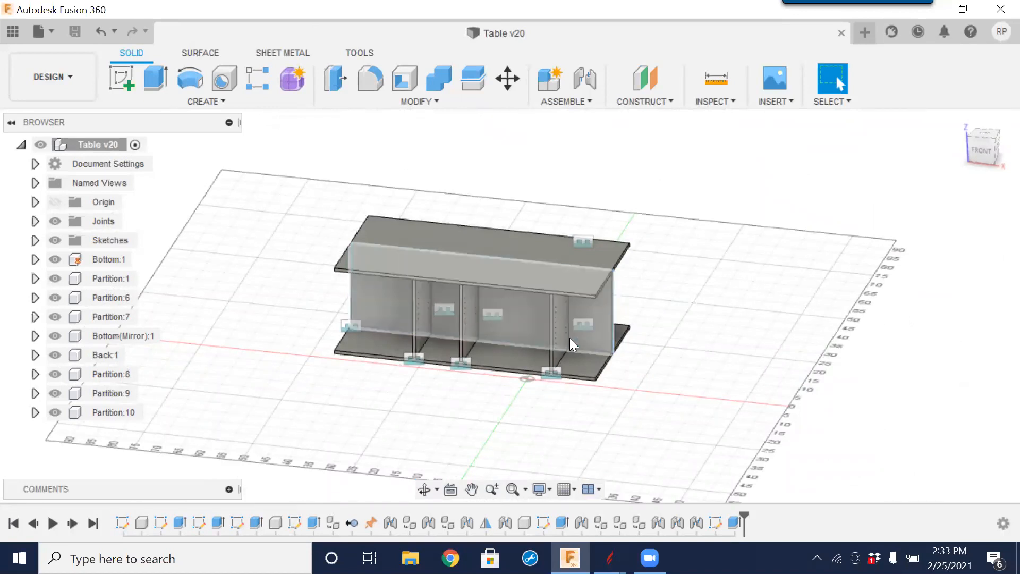
{"action": "scroll", "coordinate": [559, 340], "scroll_direction": "up", "scroll_amount": 5}
{"action": "scroll", "coordinate": [722, 358], "scroll_direction": "up", "scroll_amount": 5}
{"action": "middle_click_drag", "start_coordinate": [665, 353], "coordinate": [673, 326], "text": "shift"}
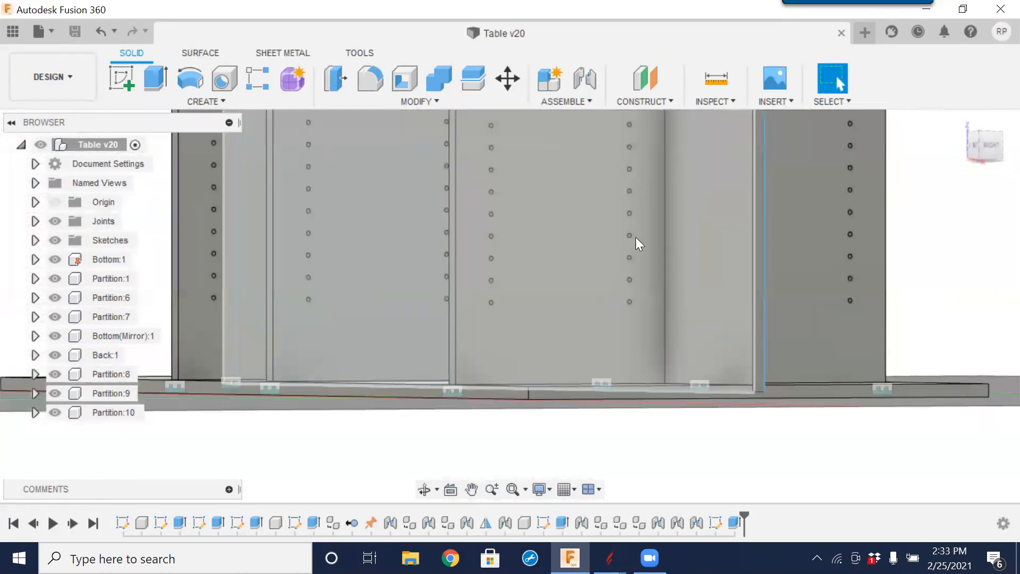
{"action": "scroll", "coordinate": [629, 173], "scroll_direction": "up", "scroll_amount": 3}
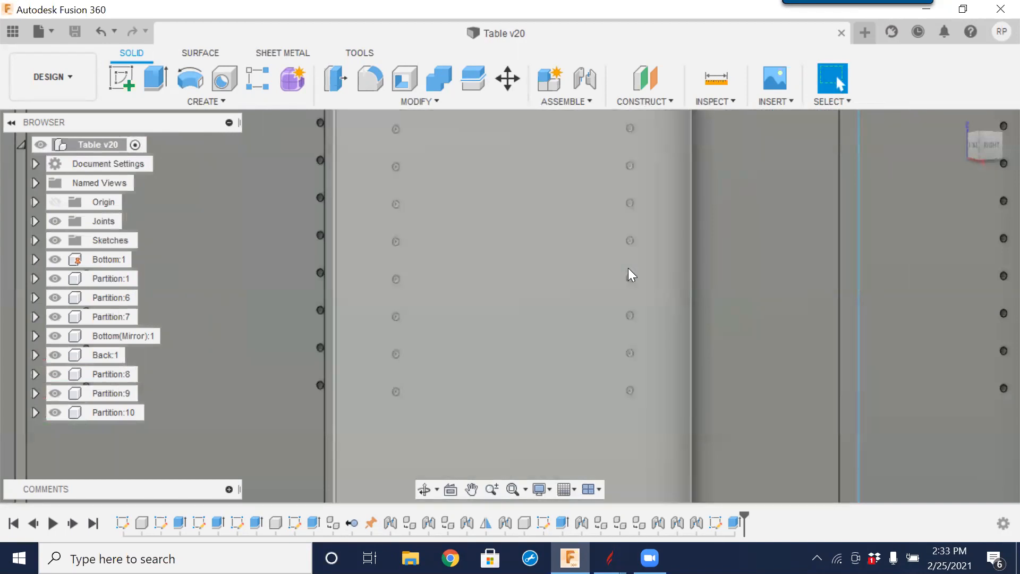
{"action": "scroll", "coordinate": [614, 274], "scroll_direction": "down", "scroll_amount": 5}
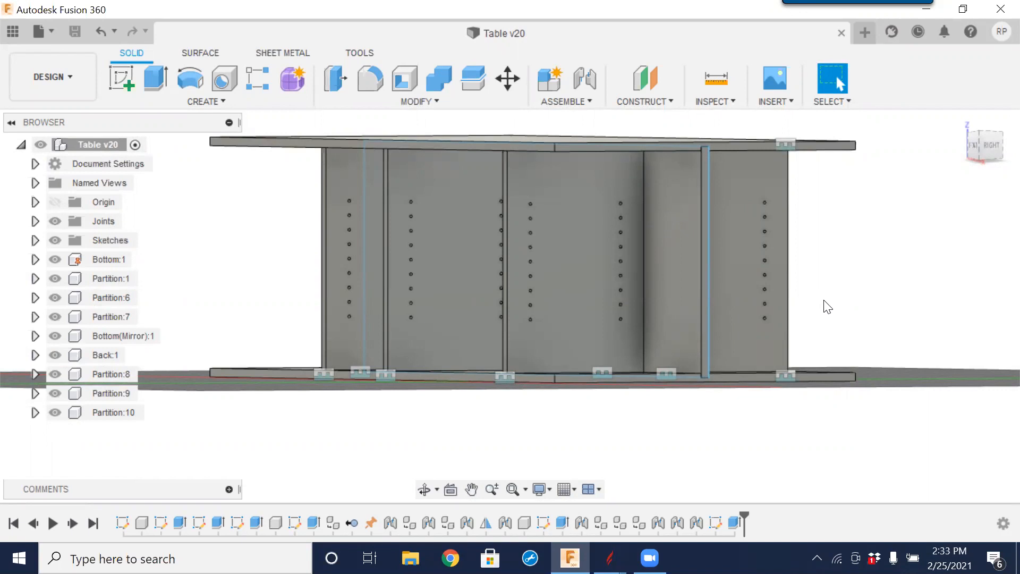
{"action": "left_click", "coordinate": [424, 489]}
{"action": "left_click_drag", "start_coordinate": [443, 360], "coordinate": [500, 374]}
{"action": "key", "text": "Escape"}
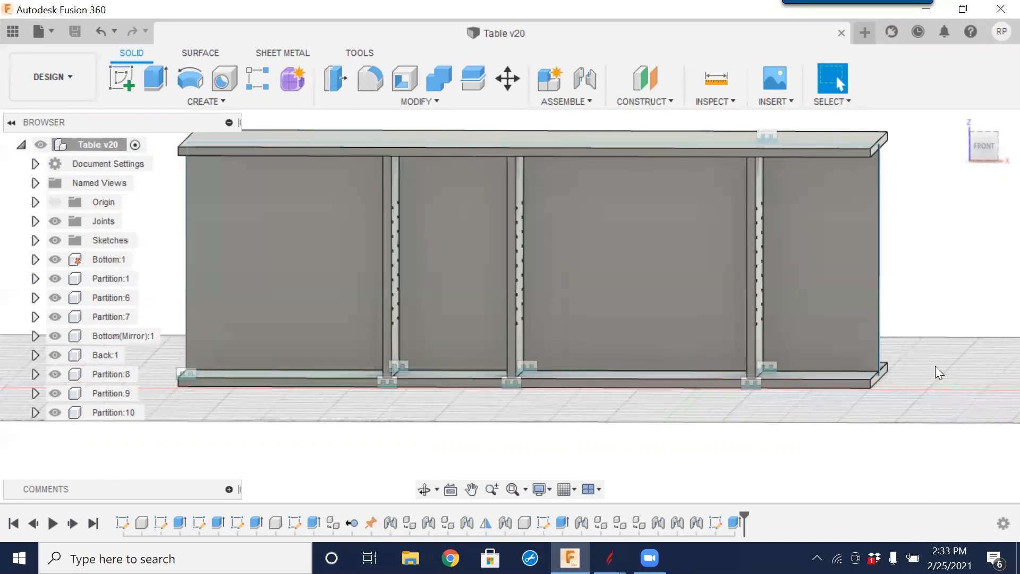
{"action": "middle_click_drag", "start_coordinate": [755, 311], "coordinate": [613, 233], "text": "shift"}
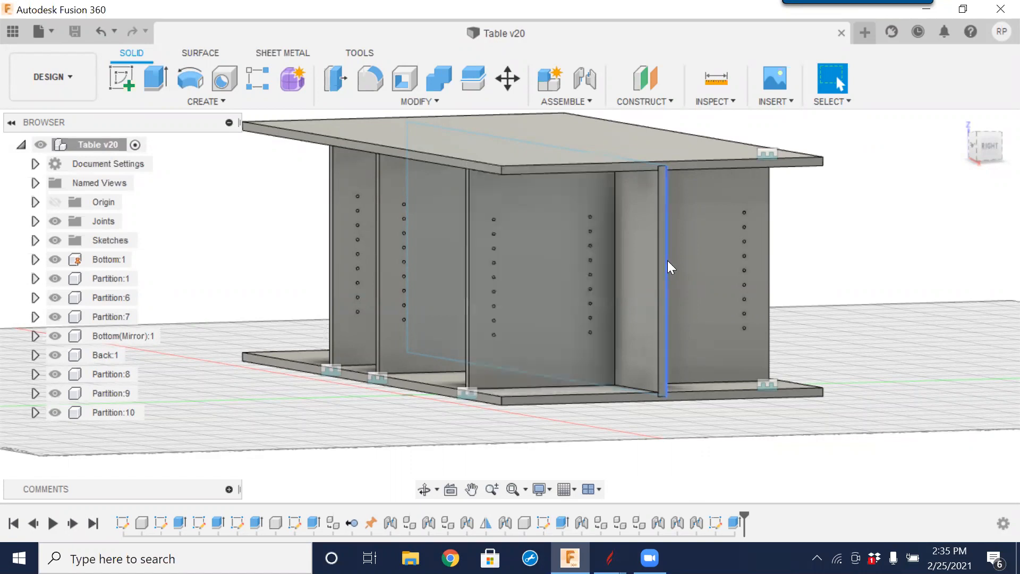
{"action": "scroll", "coordinate": [666, 268], "scroll_direction": "down", "scroll_amount": 3}
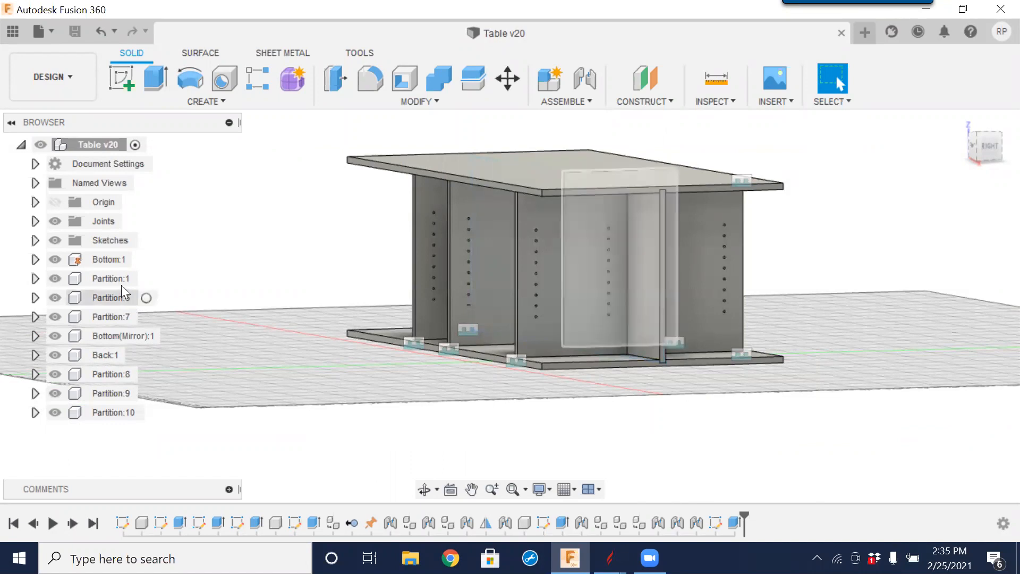
- Create a new ASME drawing in inches on a B sheet containing the Bottom:1, Bottom(Mirror):1 and Partition:10 components
{"action": "right_click", "coordinate": [111, 259]}
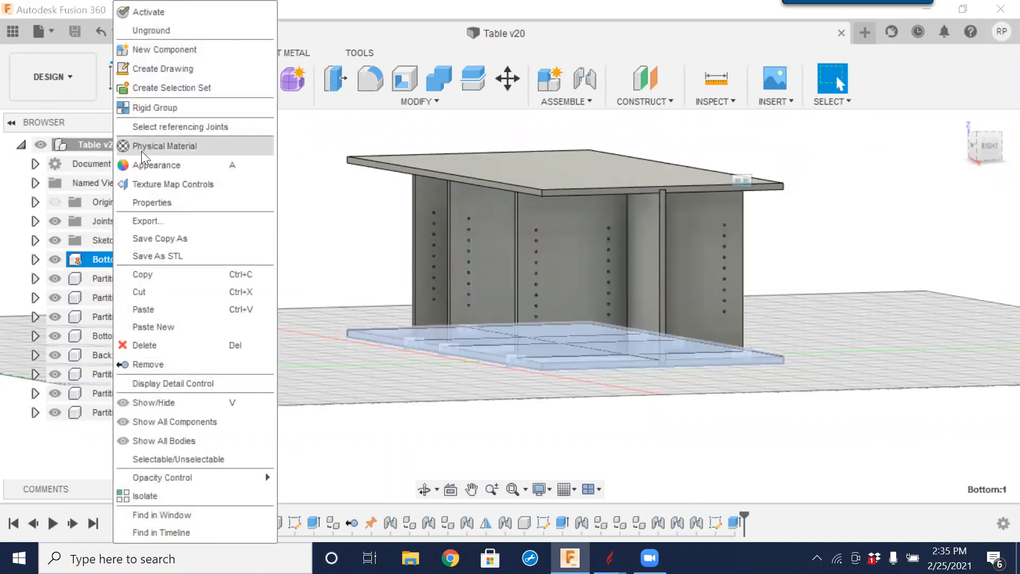
{"action": "left_click", "coordinate": [165, 69]}
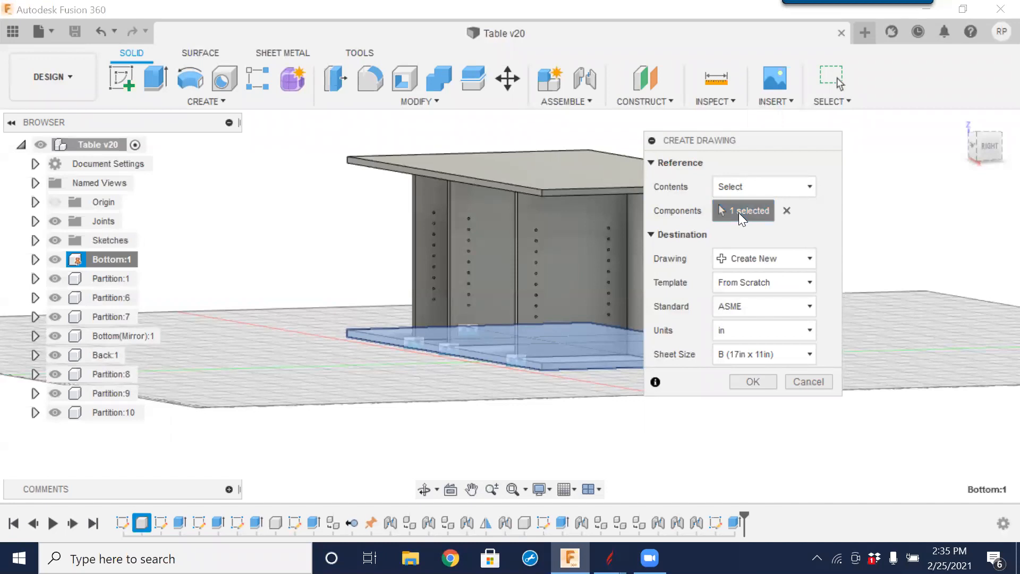
{"action": "left_click", "coordinate": [553, 184]}
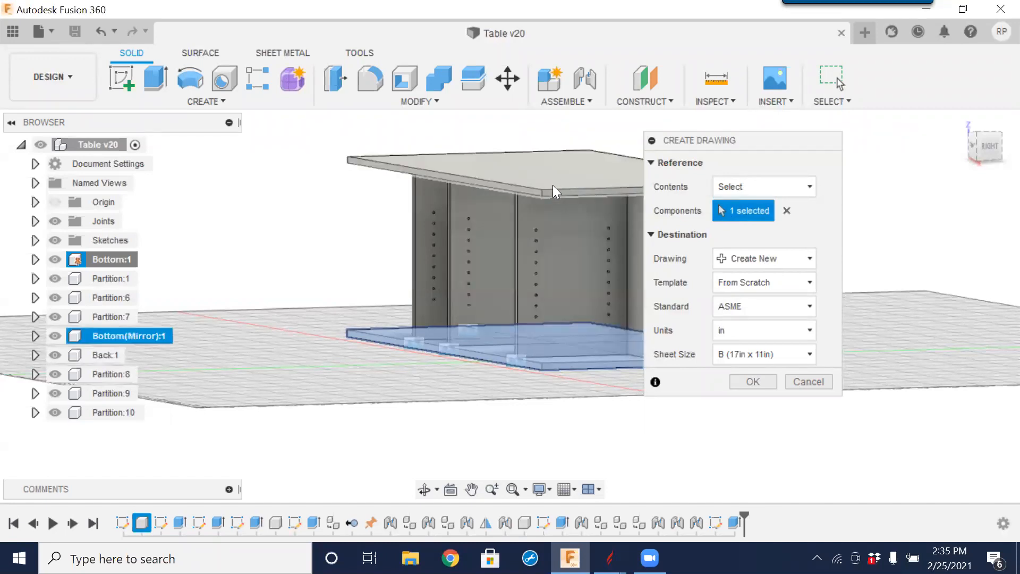
{"action": "left_click", "coordinate": [557, 243]}
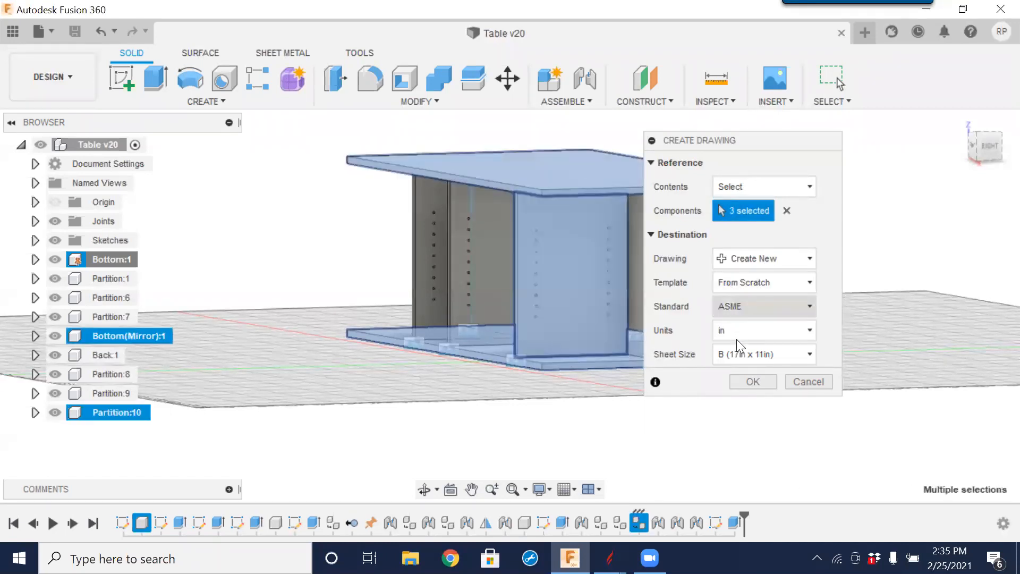
{"action": "left_click", "coordinate": [753, 382]}
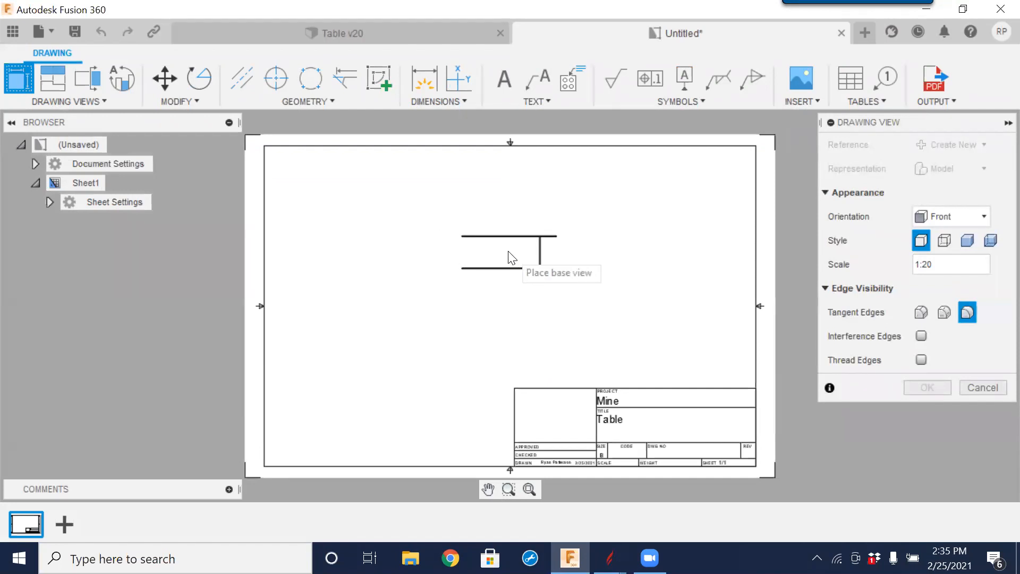
{"action": "left_click", "coordinate": [982, 217]}
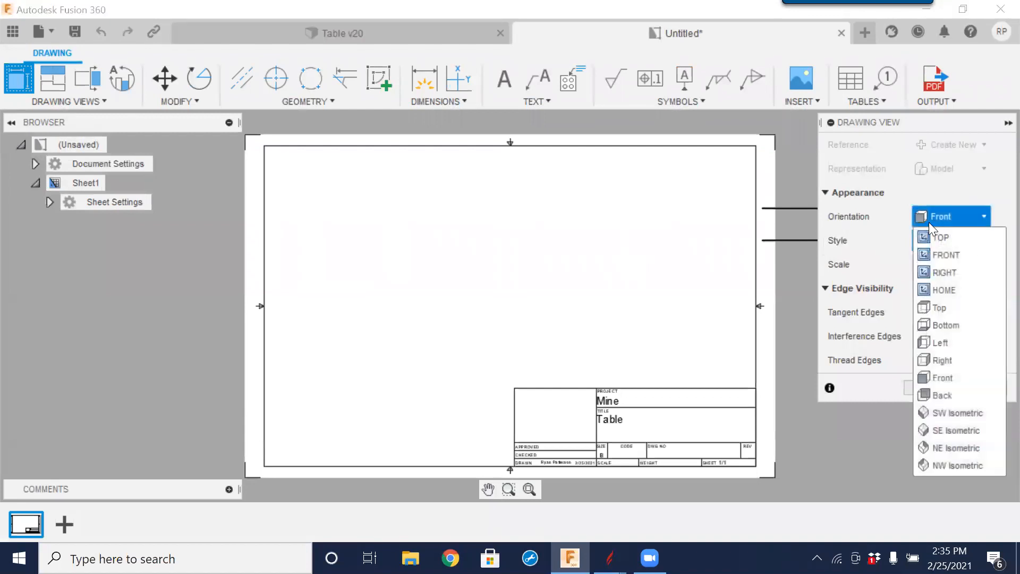
{"action": "left_click", "coordinate": [937, 237]}
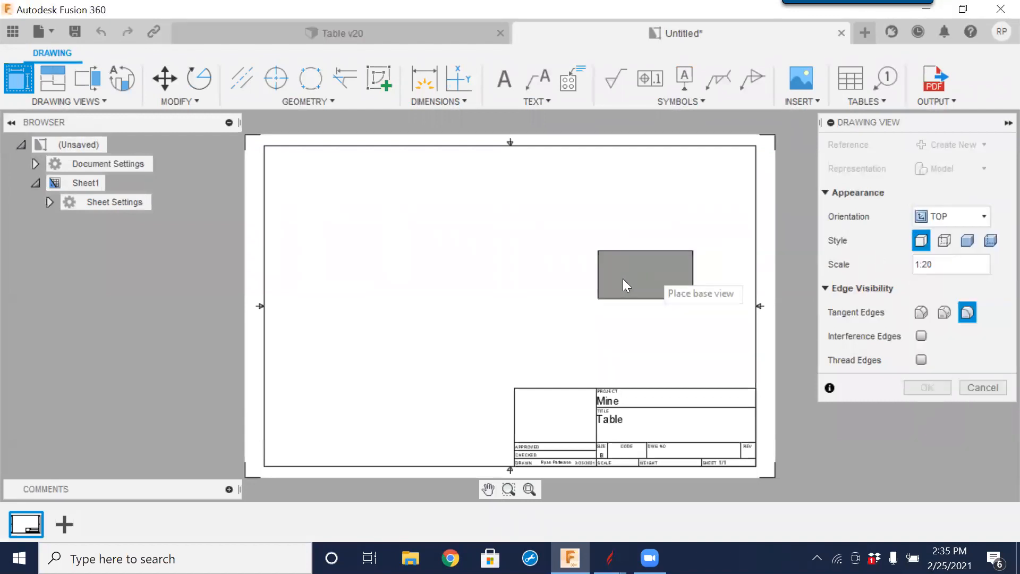
{"action": "left_click", "coordinate": [984, 215]}
{"action": "left_click", "coordinate": [947, 256]}
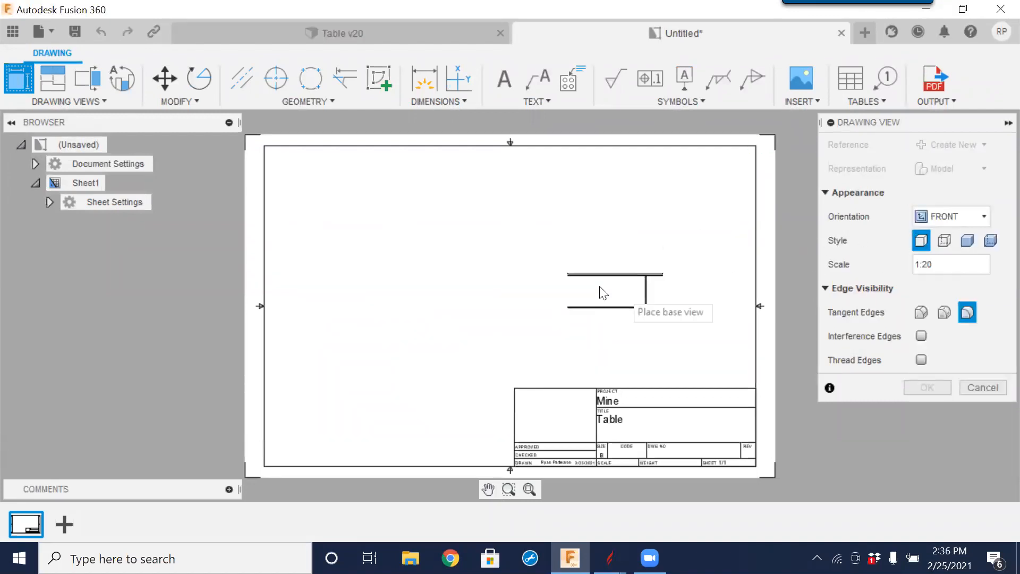
{"action": "left_click", "coordinate": [536, 254]}
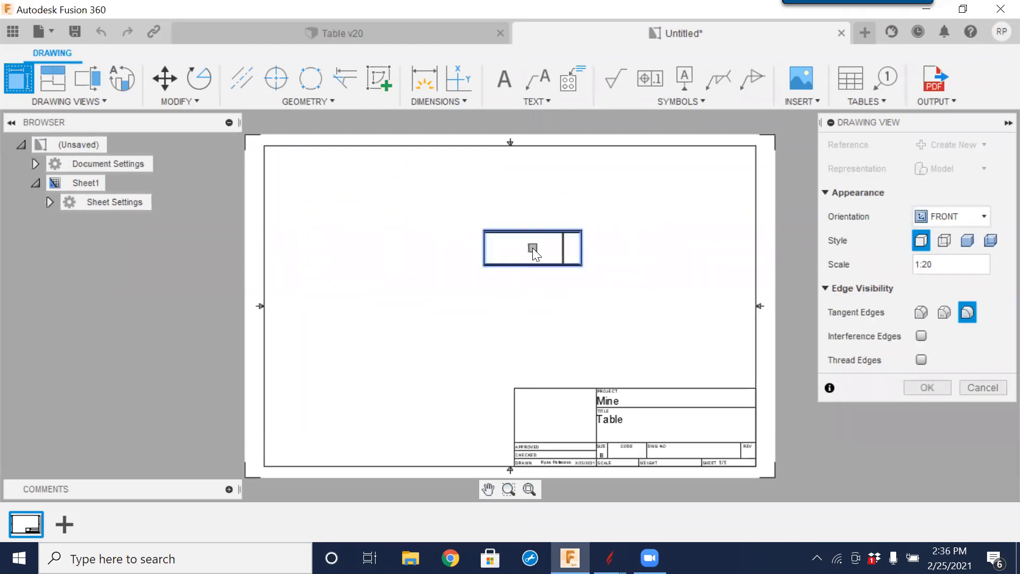
{"action": "scroll", "coordinate": [561, 247], "scroll_direction": "up", "scroll_amount": 5}
{"action": "scroll", "coordinate": [556, 217], "scroll_direction": "up", "scroll_amount": 3}
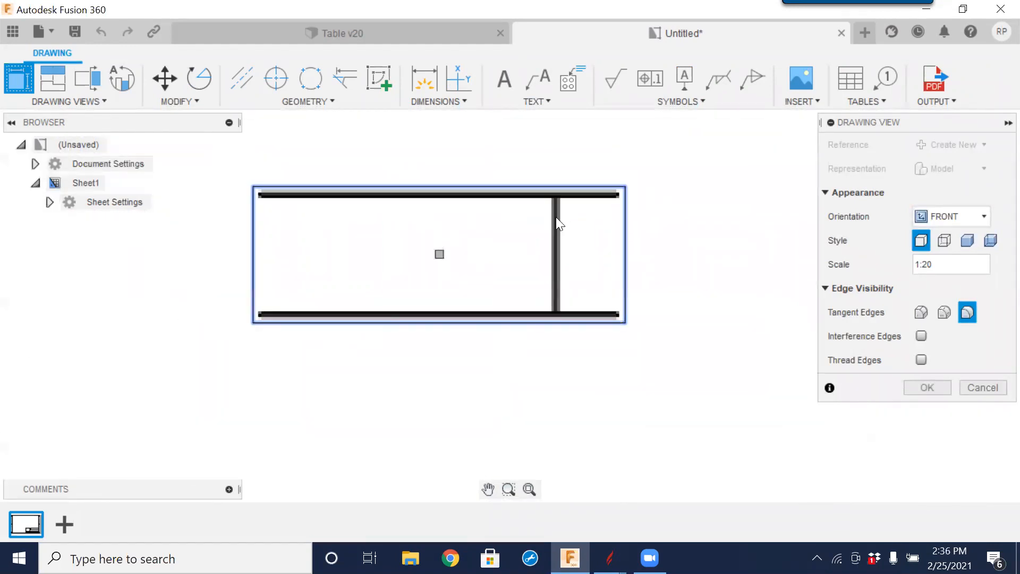
{"action": "scroll", "coordinate": [556, 216], "scroll_direction": "down", "scroll_amount": 4}
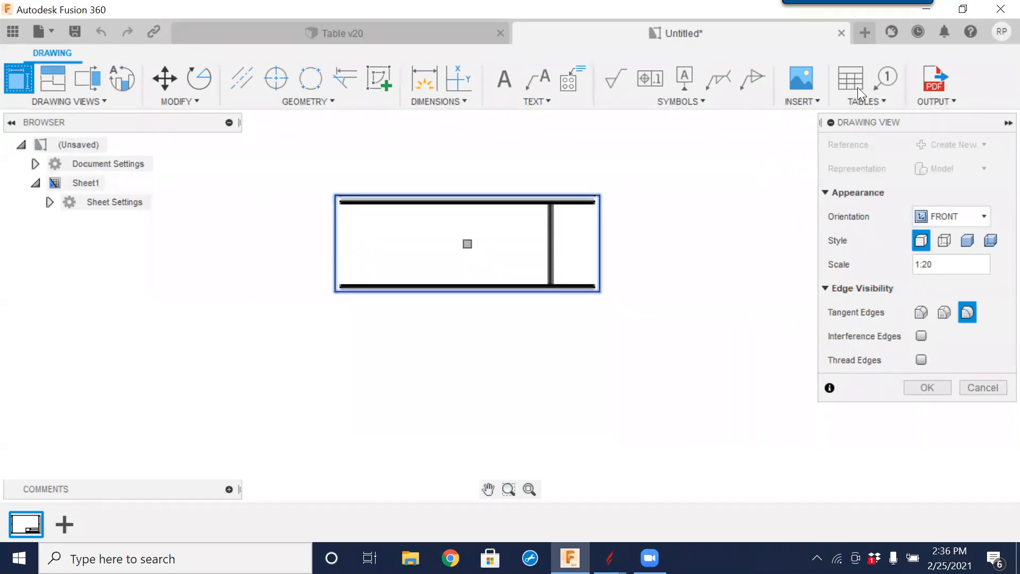
{"action": "left_click", "coordinate": [984, 387]}
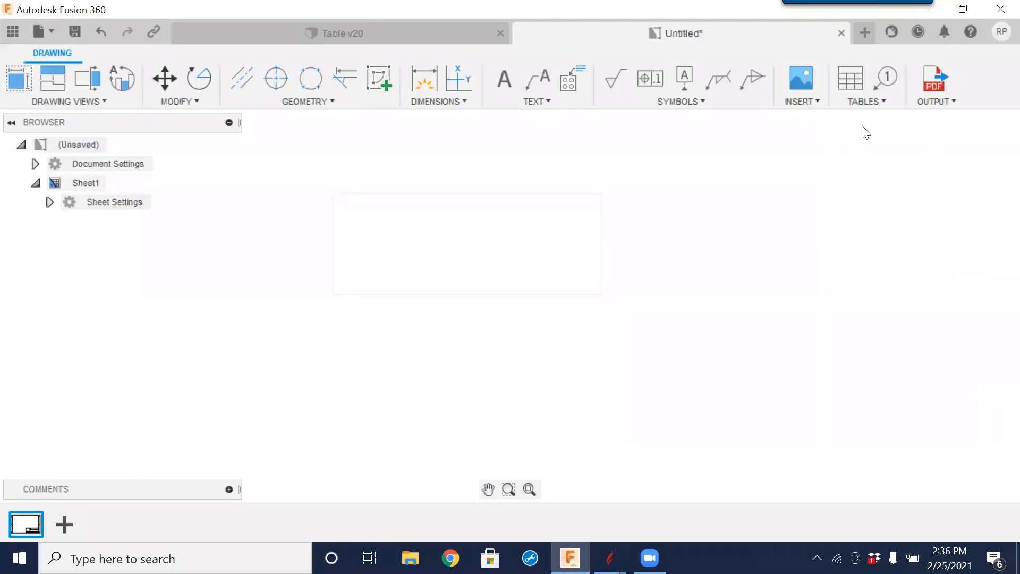
- Close the untitled drawing without saving it and switch to the Aspire window containing the grooved panel vectors
{"action": "left_click", "coordinate": [841, 33]}
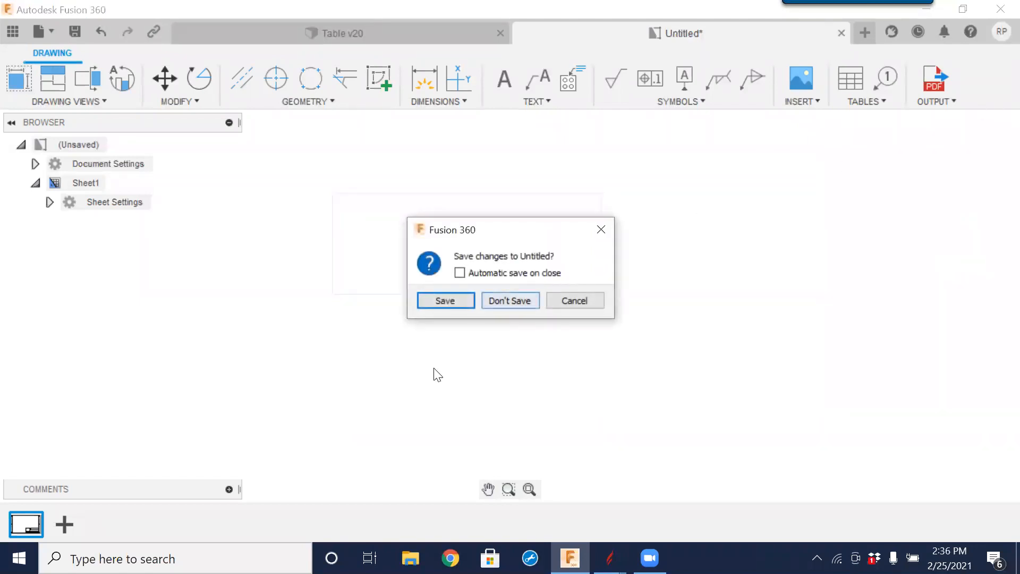
{"action": "left_click", "coordinate": [503, 300]}
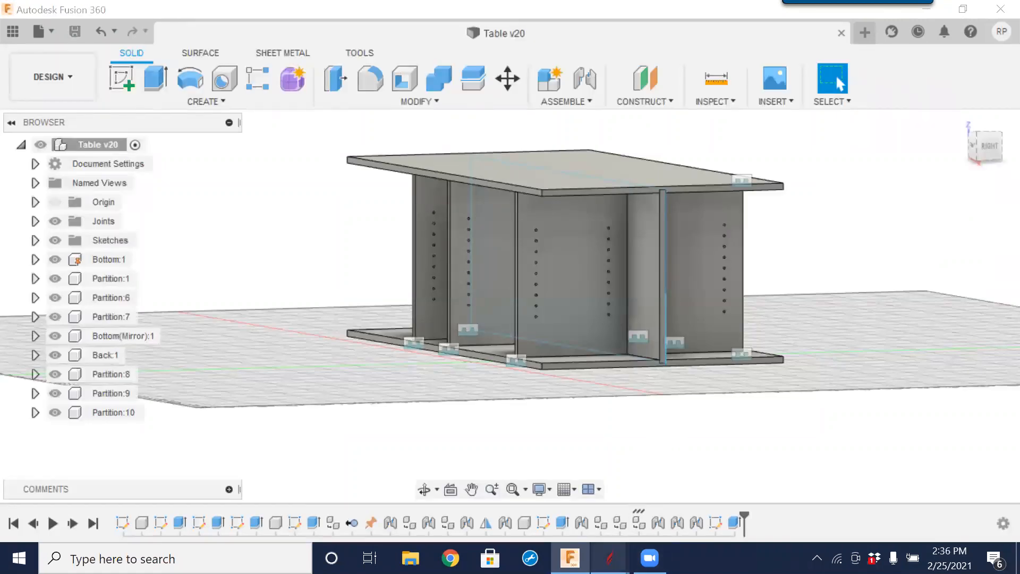
{"action": "mouse_move", "coordinate": [610, 558]}
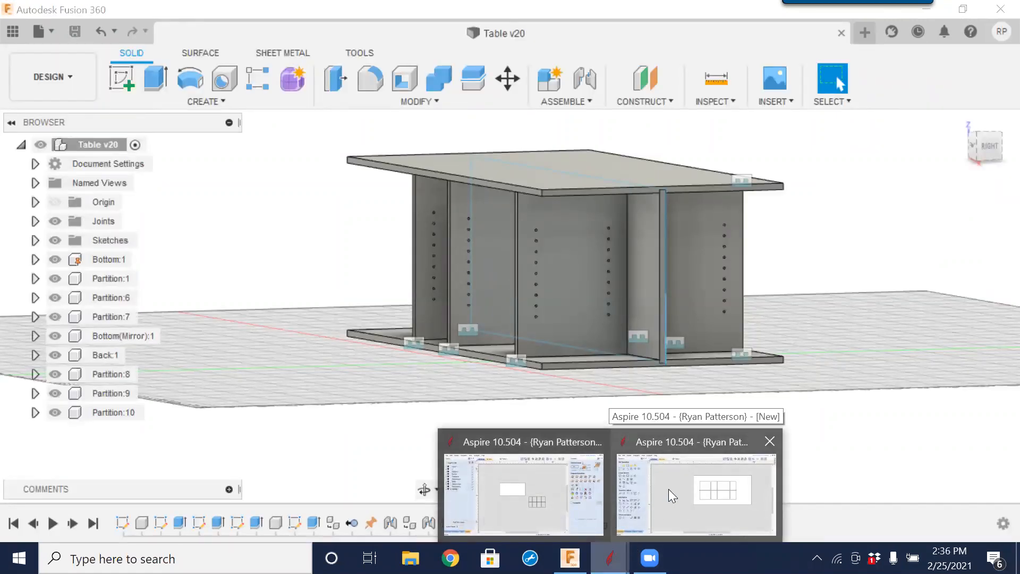
{"action": "left_click", "coordinate": [684, 441]}
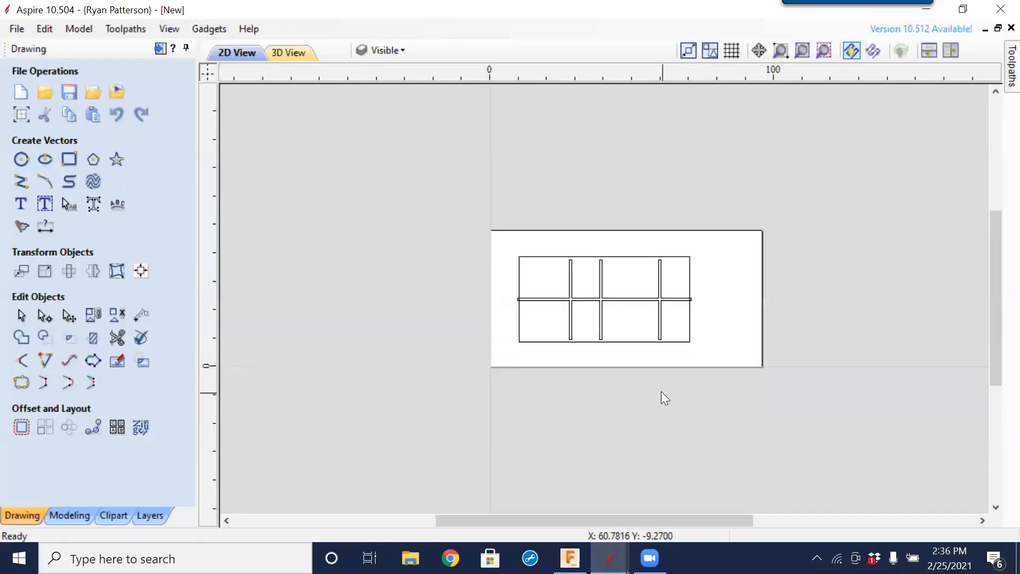
- Delete all existing panel vectors from the Aspire job so the sheet is empty
{"action": "mouse_move", "coordinate": [417, 152]}
{"action": "left_mouse_down"}
{"action": "mouse_move", "coordinate": [499, 292]}
{"action": "mouse_move", "coordinate": [692, 421]}
{"action": "left_mouse_up"}
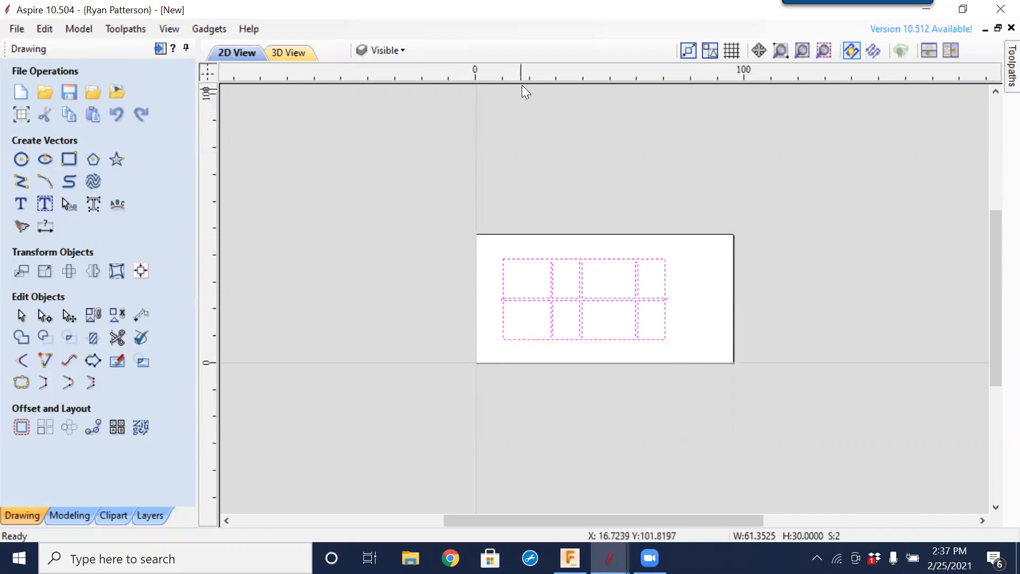
{"action": "left_click_drag", "start_coordinate": [445, 230], "coordinate": [775, 412]}
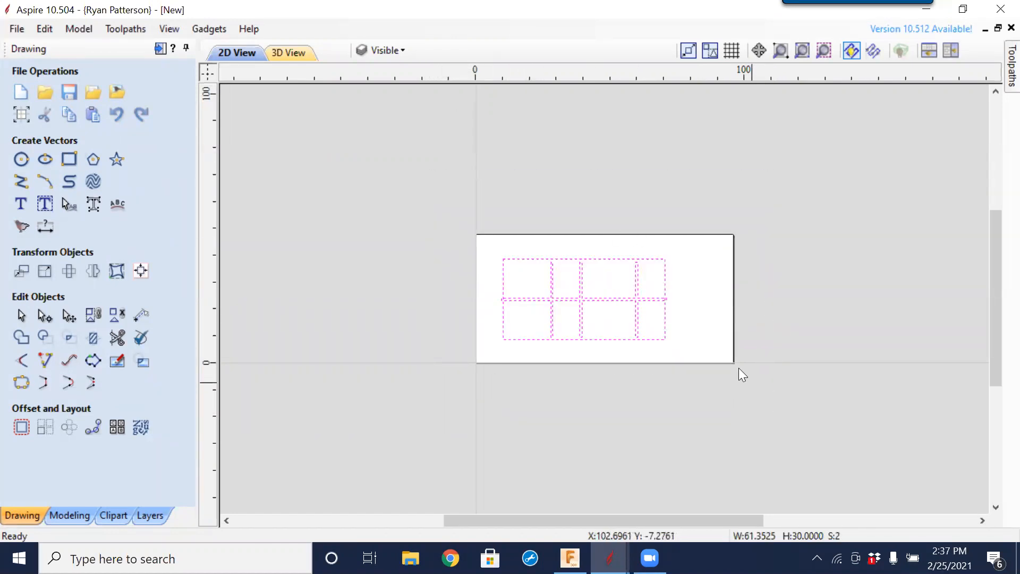
{"action": "key", "text": "Delete"}
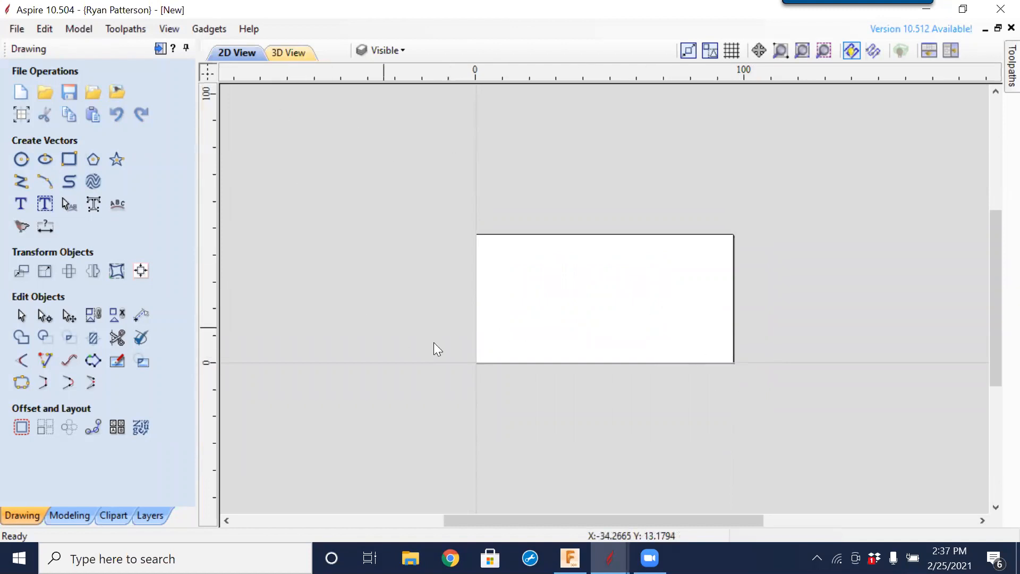
{"action": "middle_click_drag", "start_coordinate": [540, 316], "coordinate": [485, 344]}
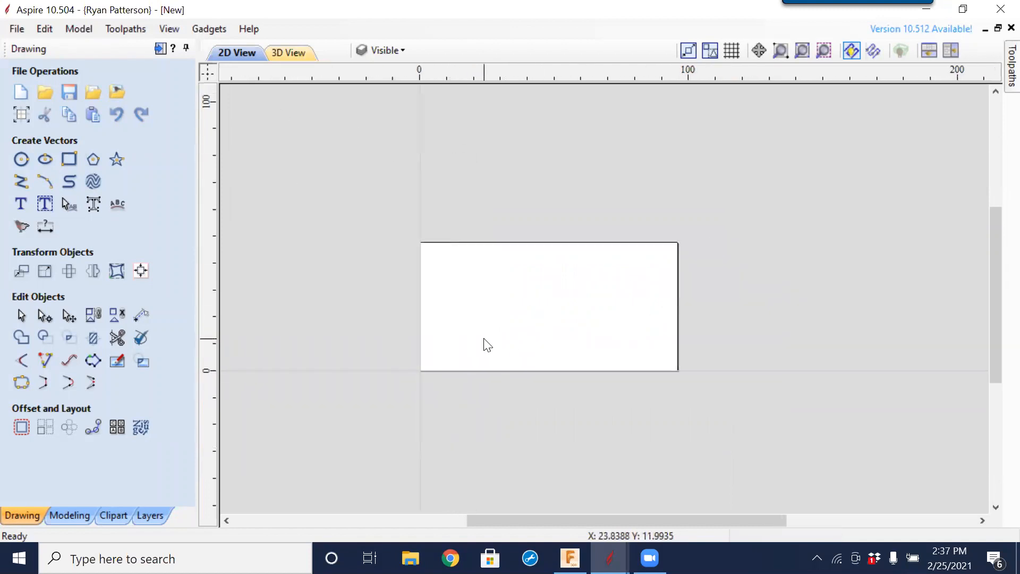
- Start the DXF Batch Processor gadget and choose the Craft_Table folder inside Trainings as the directory to process
{"action": "left_click", "coordinate": [211, 28]}
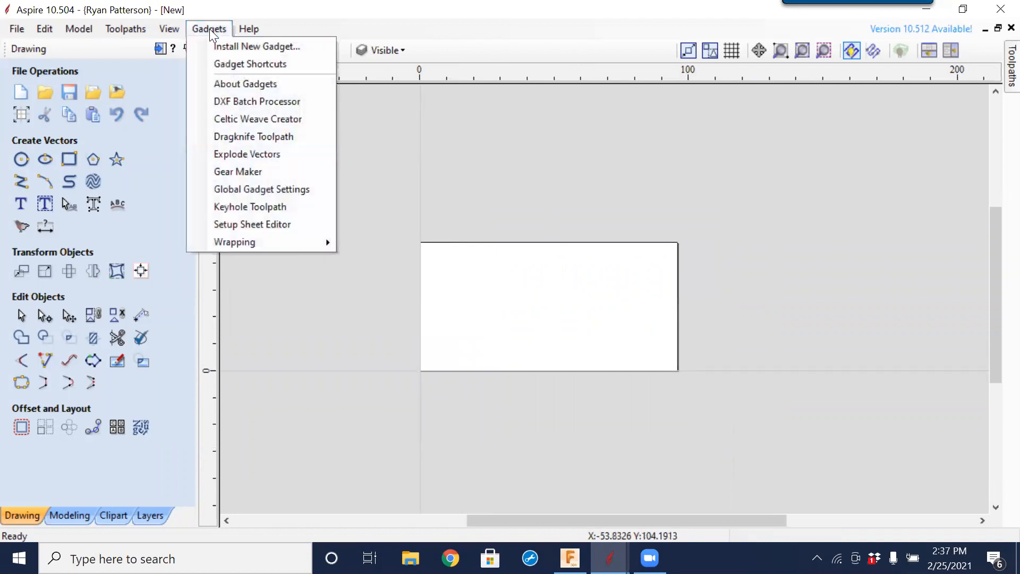
{"action": "left_click", "coordinate": [242, 101]}
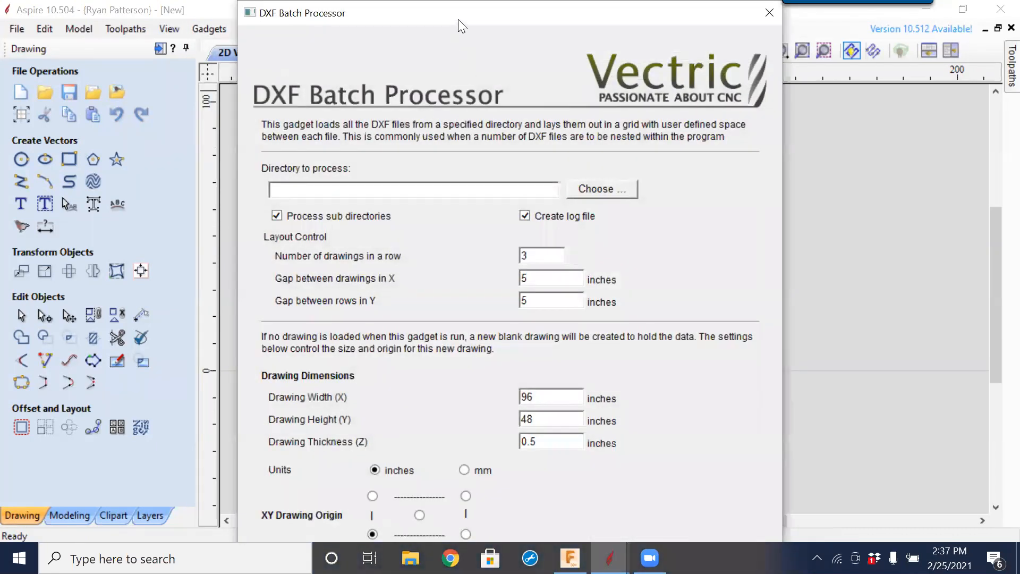
{"action": "left_click", "coordinate": [625, 183]}
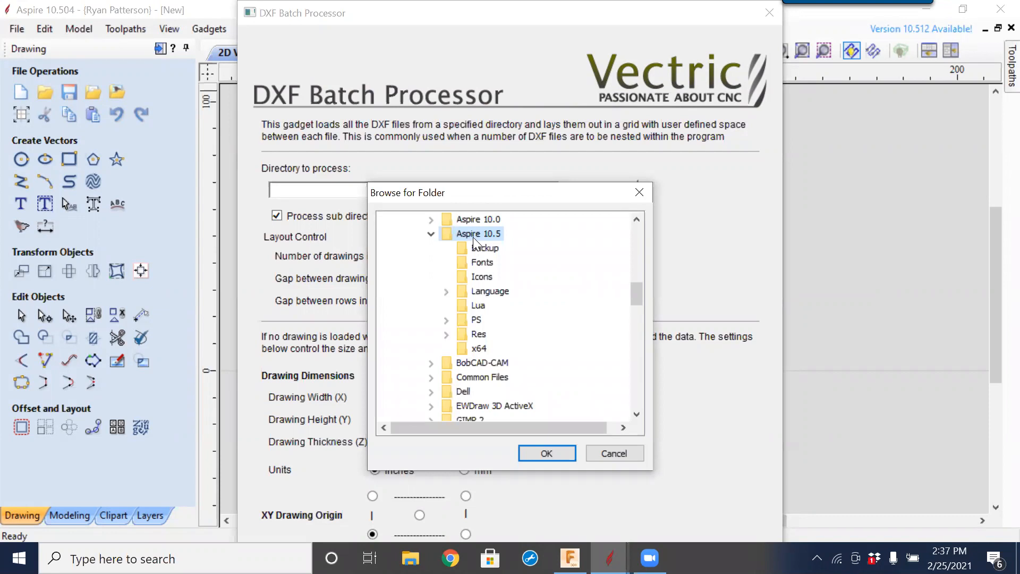
{"action": "left_click_drag", "start_coordinate": [633, 296], "coordinate": [631, 238]}
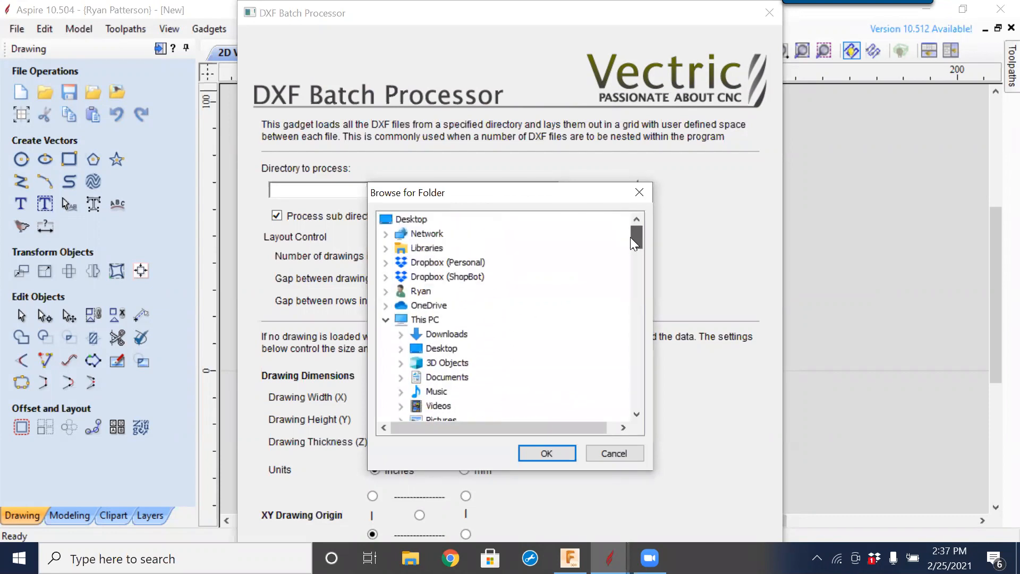
{"action": "left_click", "coordinate": [441, 262]}
{"action": "left_click", "coordinate": [386, 262]}
{"action": "scroll", "coordinate": [453, 302], "scroll_direction": "down", "scroll_amount": 4}
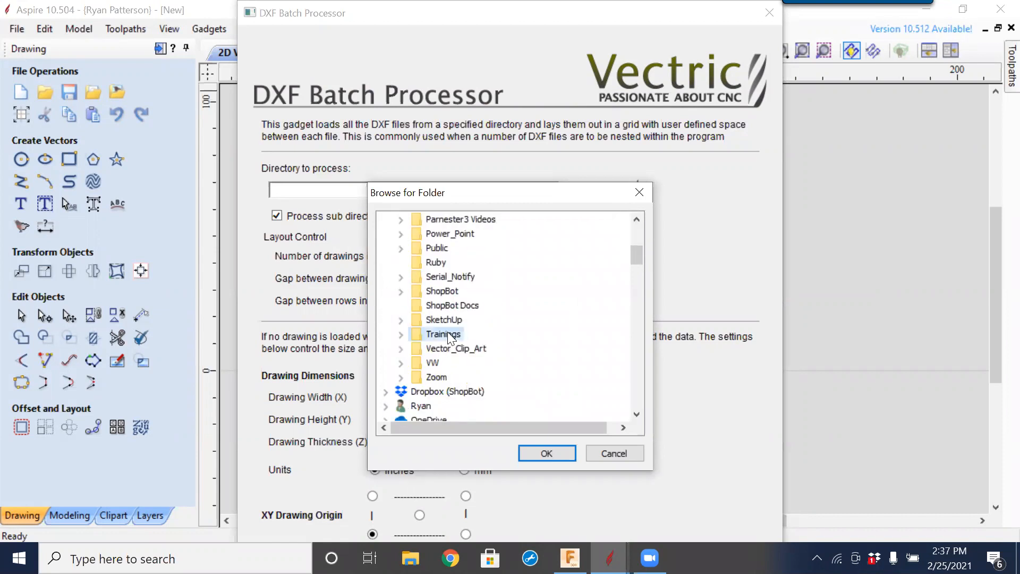
{"action": "left_click", "coordinate": [401, 335]}
{"action": "scroll", "coordinate": [478, 317], "scroll_direction": "down", "scroll_amount": 1}
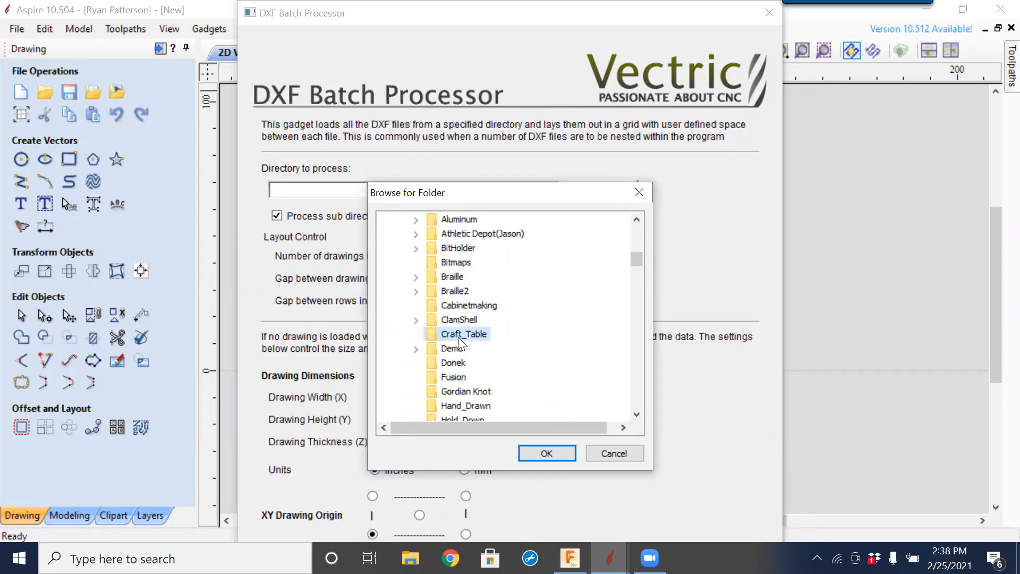
{"action": "left_click", "coordinate": [546, 454]}
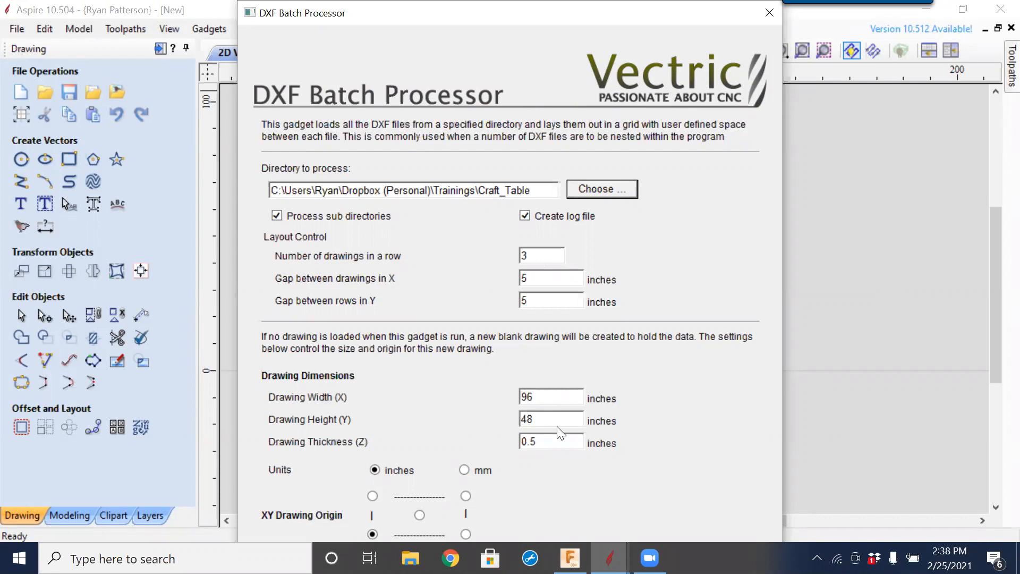
- Run the batch import with three drawings per row and 5-inch gaps, and clear the selection of the imported vectors
{"action": "left_click_drag", "start_coordinate": [622, 9], "coordinate": [638, 233]}
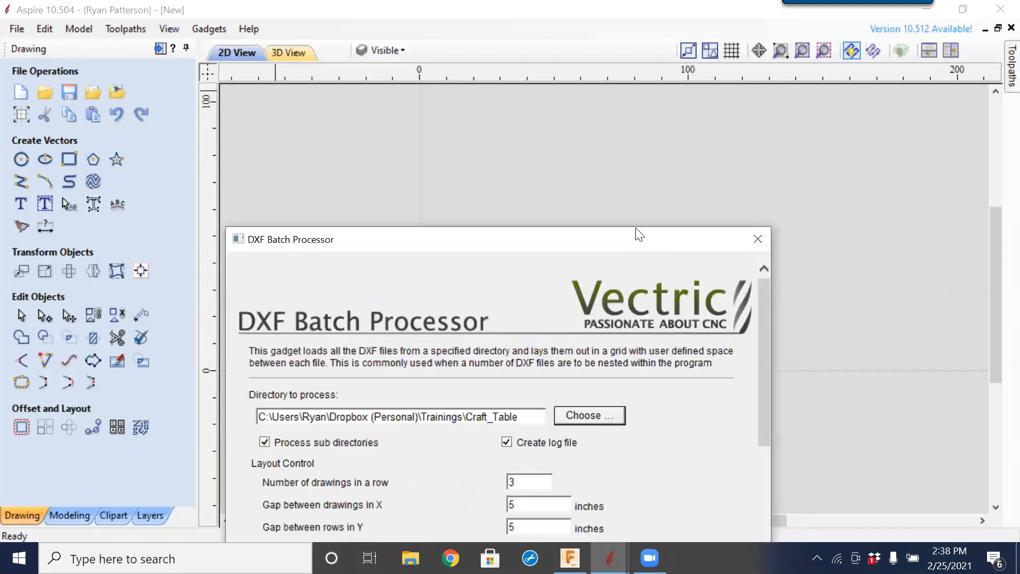
{"action": "left_click_drag", "start_coordinate": [728, 239], "coordinate": [713, 73]}
{"action": "left_click_drag", "start_coordinate": [749, 169], "coordinate": [754, 296]}
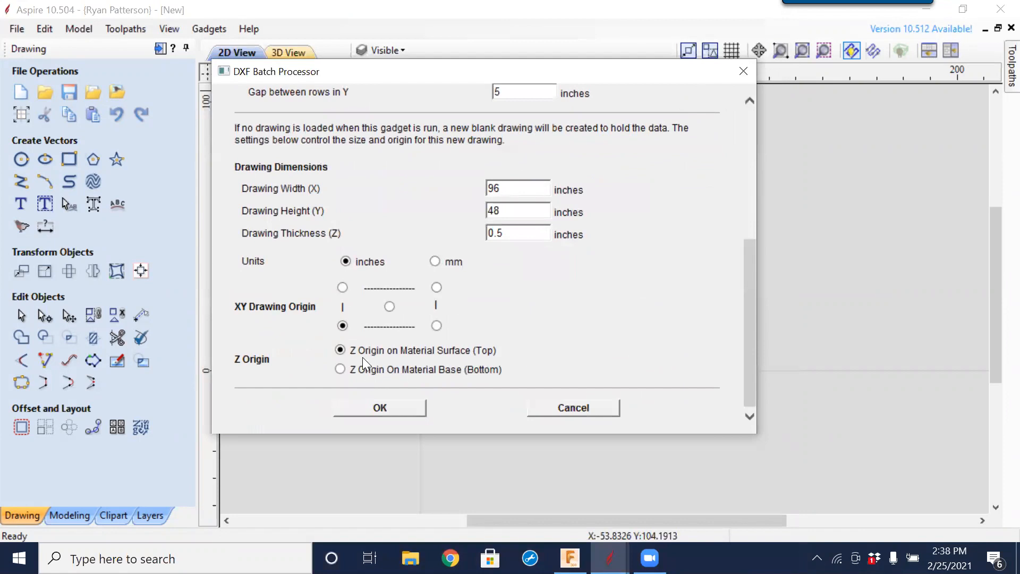
{"action": "left_click", "coordinate": [389, 411]}
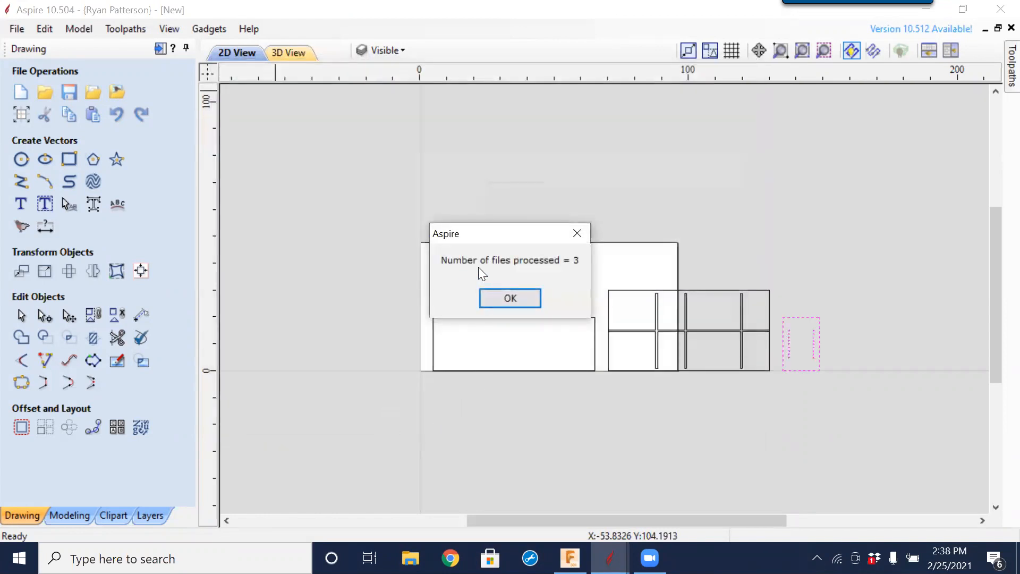
{"action": "left_click", "coordinate": [515, 301]}
{"action": "left_click", "coordinate": [725, 424]}
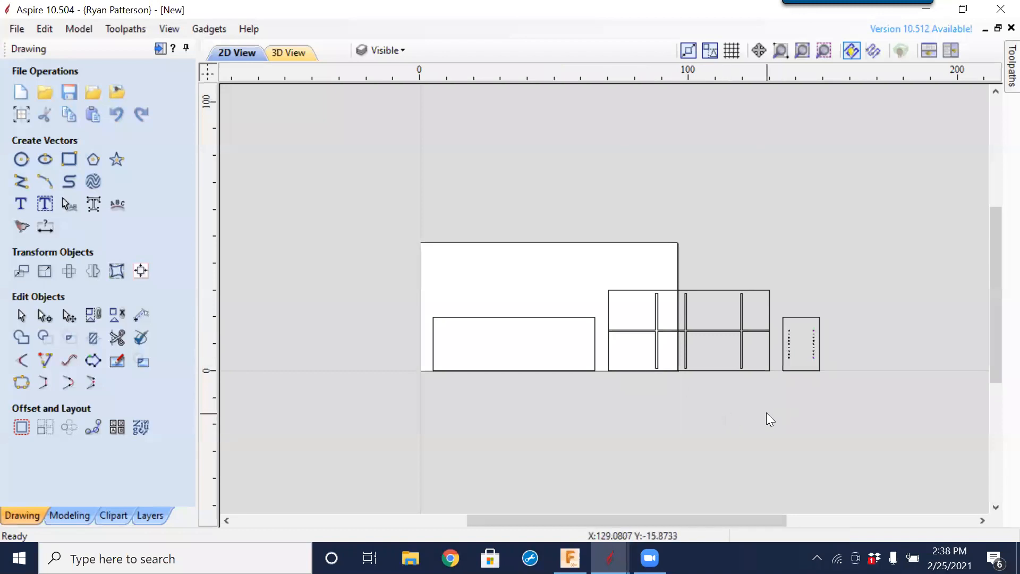
- Select the imported parts in turn and check whether the plain rectangular panel's outline consists of separate lines
{"action": "left_click", "coordinate": [594, 338]}
{"action": "left_click_drag", "start_coordinate": [775, 278], "coordinate": [605, 418]}
{"action": "left_click_drag", "start_coordinate": [850, 290], "coordinate": [836, 449]}
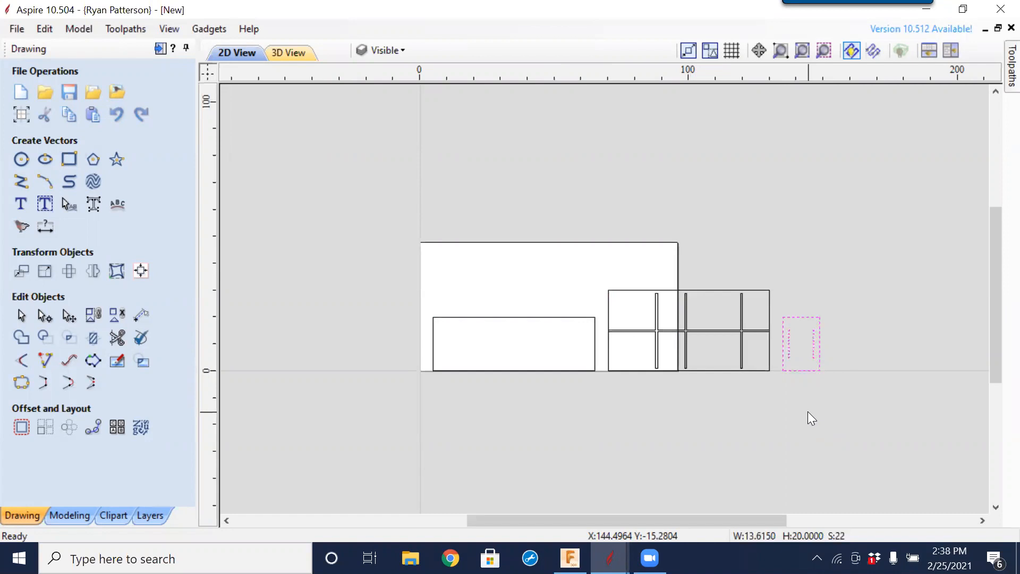
{"action": "scroll", "coordinate": [585, 333], "scroll_direction": "up", "scroll_amount": 5}
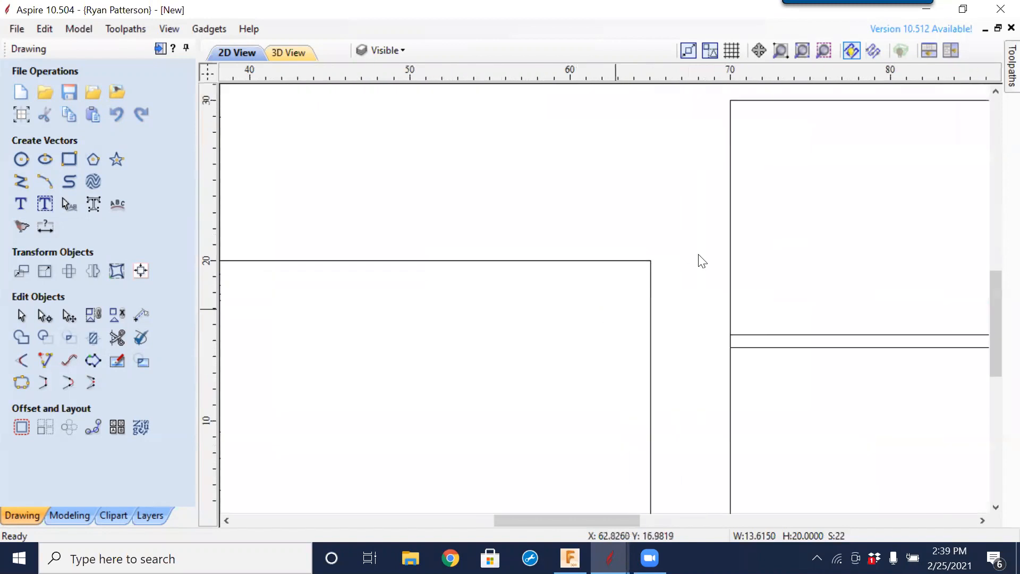
{"action": "left_click", "coordinate": [650, 335]}
{"action": "scroll", "coordinate": [645, 349], "scroll_direction": "down", "scroll_amount": 3}
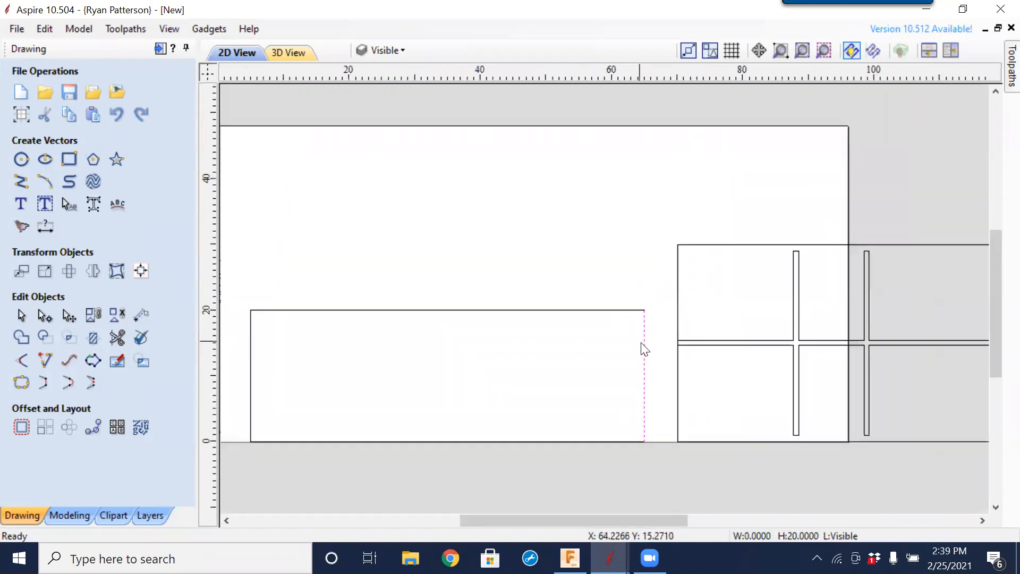
{"action": "scroll", "coordinate": [611, 441], "scroll_direction": "down", "scroll_amount": 2}
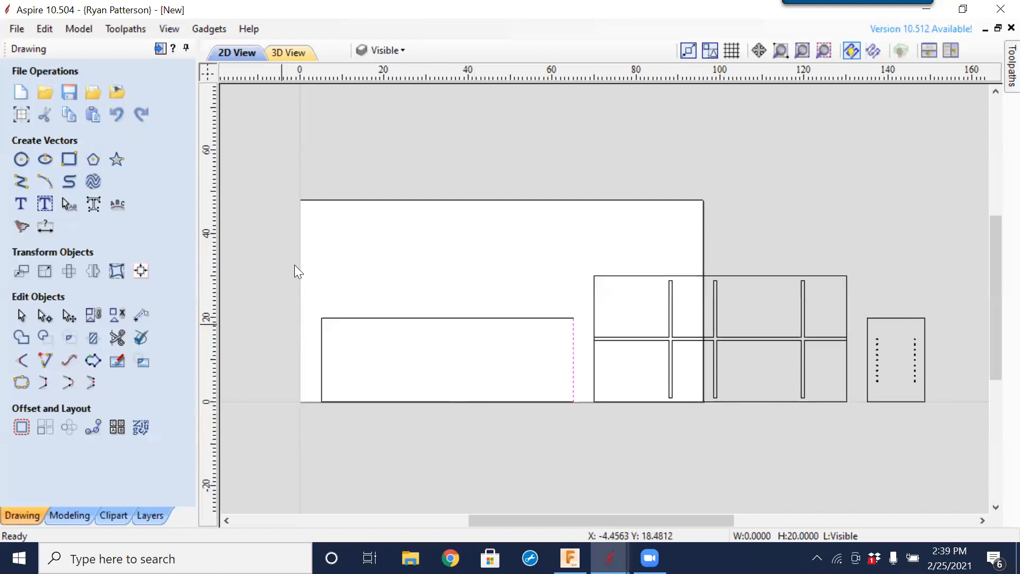
- Join the four lines of the plain rectangular panel into one outline with a tolerance of 0.001 inches
{"action": "left_click", "coordinate": [540, 308]}
{"action": "left_click_drag", "start_coordinate": [832, 317], "coordinate": [600, 336]}
{"action": "left_click_drag", "start_coordinate": [580, 294], "coordinate": [297, 460]}
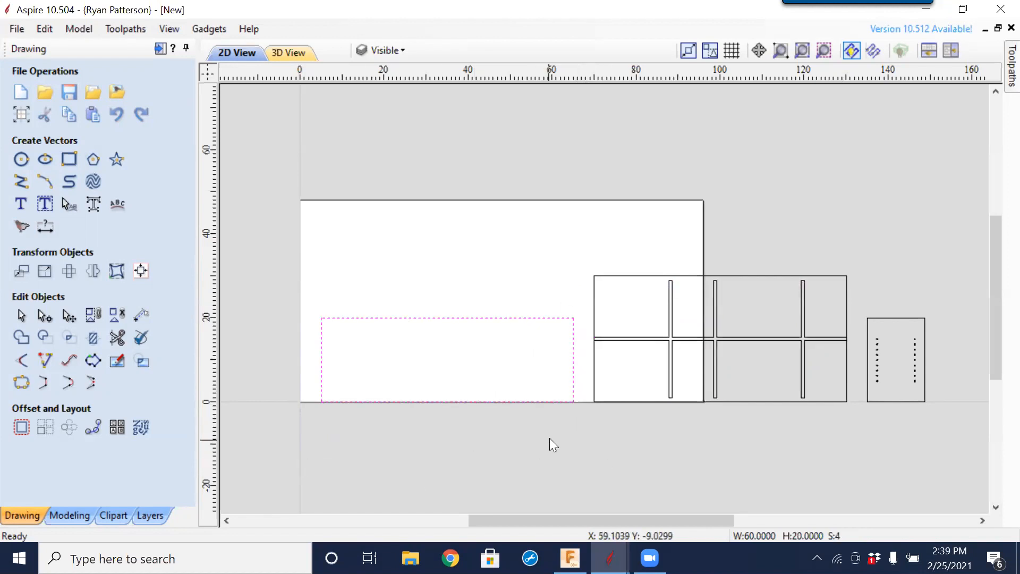
{"action": "key", "text": "j"}
{"action": "left_click", "coordinate": [42, 283]}
- Examine the grooved panel's upper and lower outline vectors individually to see how they are split along the centre groove
{"action": "left_click", "coordinate": [628, 287]}
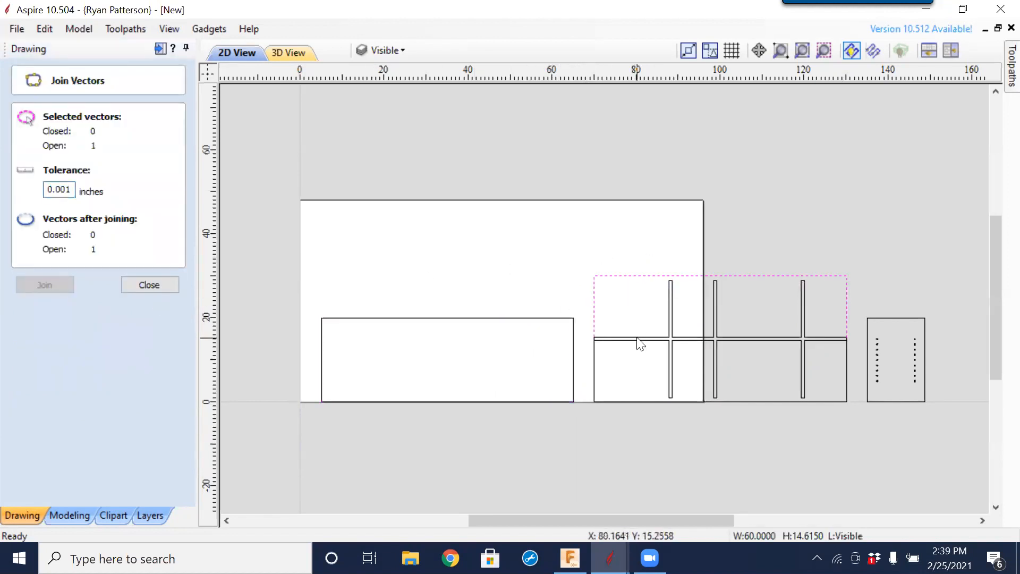
{"action": "left_click", "coordinate": [674, 341]}
{"action": "scroll", "coordinate": [647, 308], "scroll_direction": "down", "scroll_amount": 2}
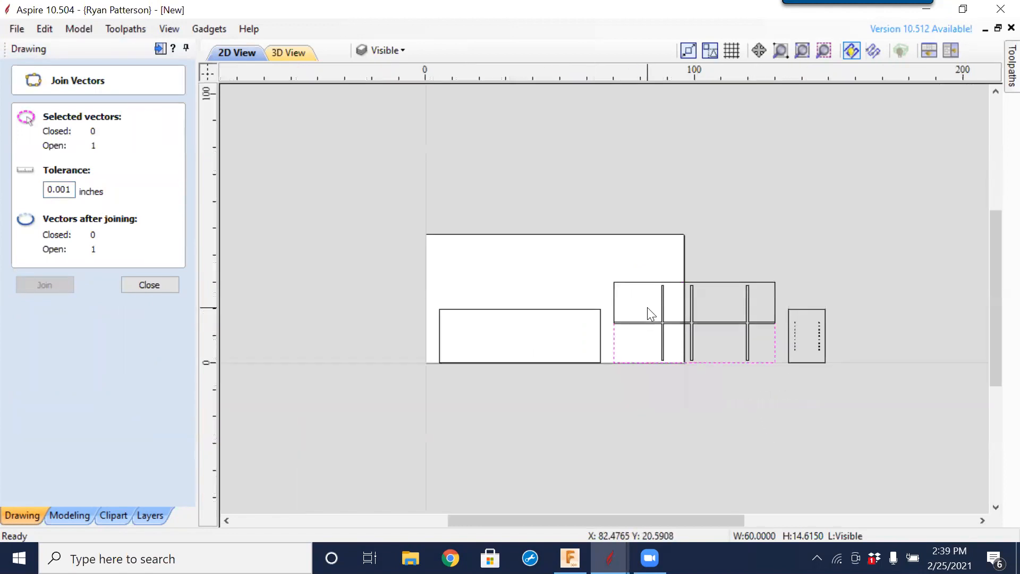
{"action": "scroll", "coordinate": [676, 321], "scroll_direction": "up", "scroll_amount": 4}
{"action": "middle_click_drag", "start_coordinate": [579, 282], "coordinate": [526, 254]}
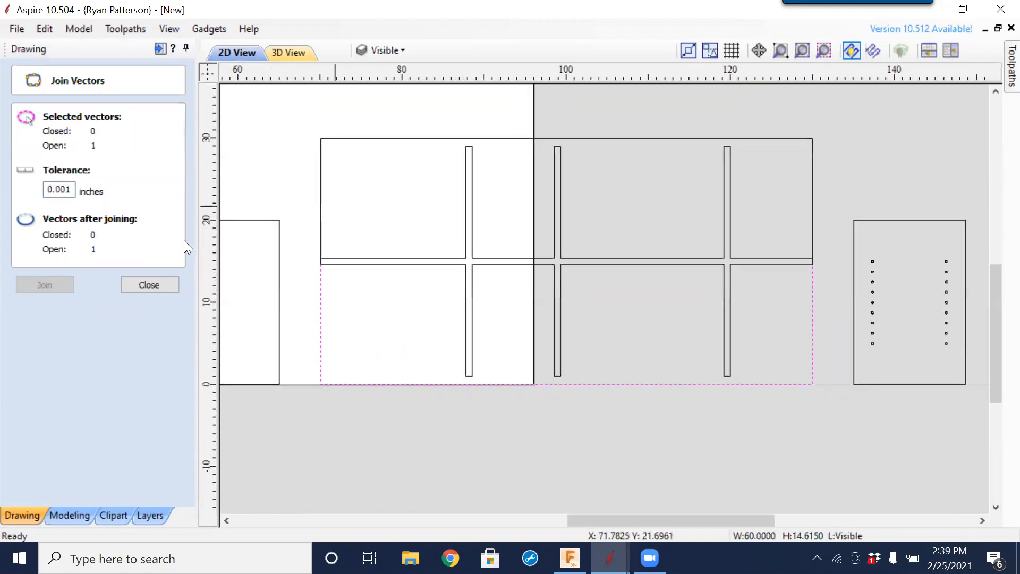
{"action": "left_click_drag", "start_coordinate": [309, 143], "coordinate": [725, 108]}
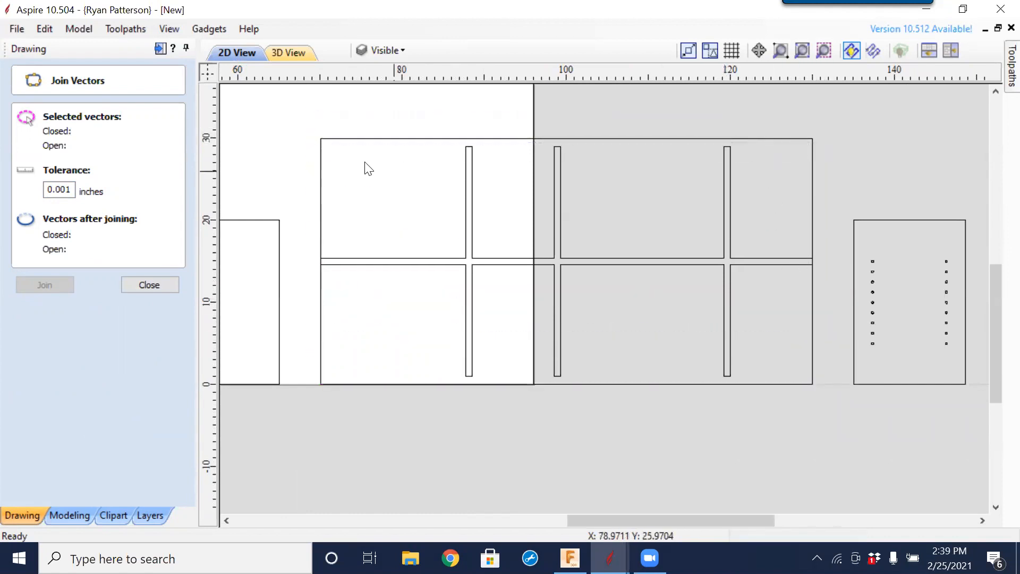
- Join the grooved panel's open groove lines into one closed vector, and join the drilled panel's outline, using a 0.001-inch tolerance
{"action": "left_click_drag", "start_coordinate": [307, 143], "coordinate": [828, 379]}
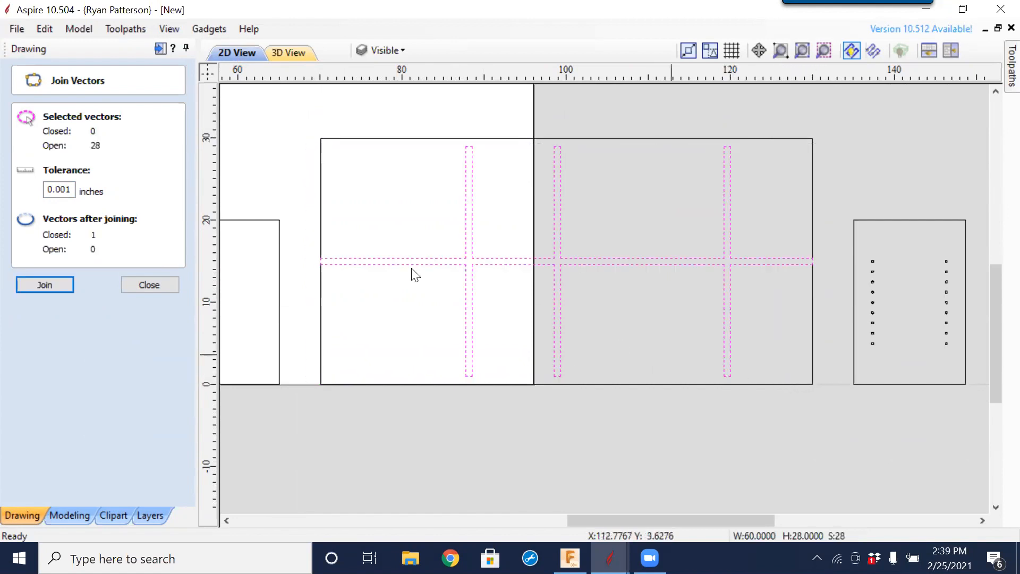
{"action": "left_click", "coordinate": [45, 285]}
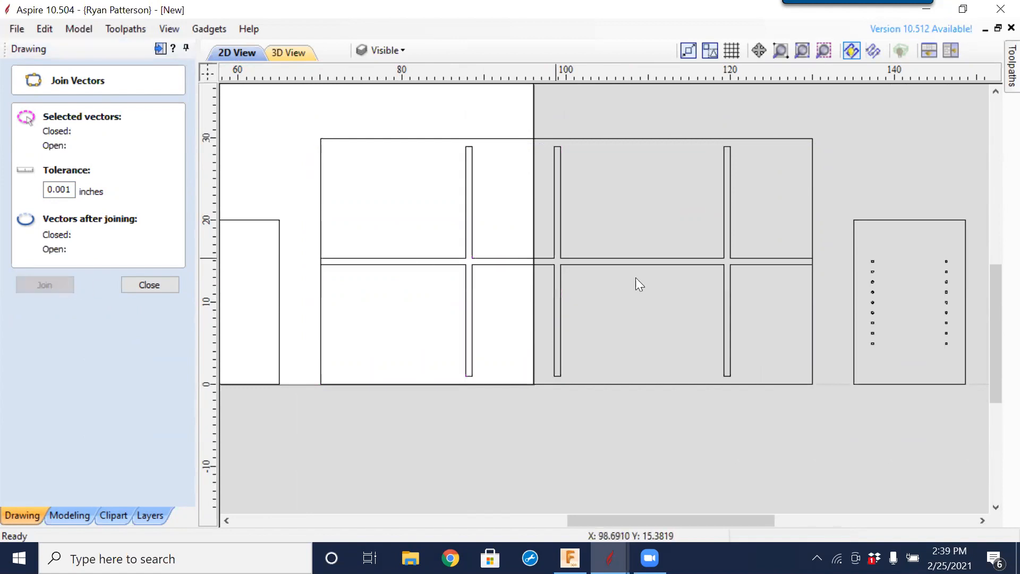
{"action": "left_click_drag", "start_coordinate": [928, 338], "coordinate": [995, 425]}
{"action": "left_click", "coordinate": [59, 286]}
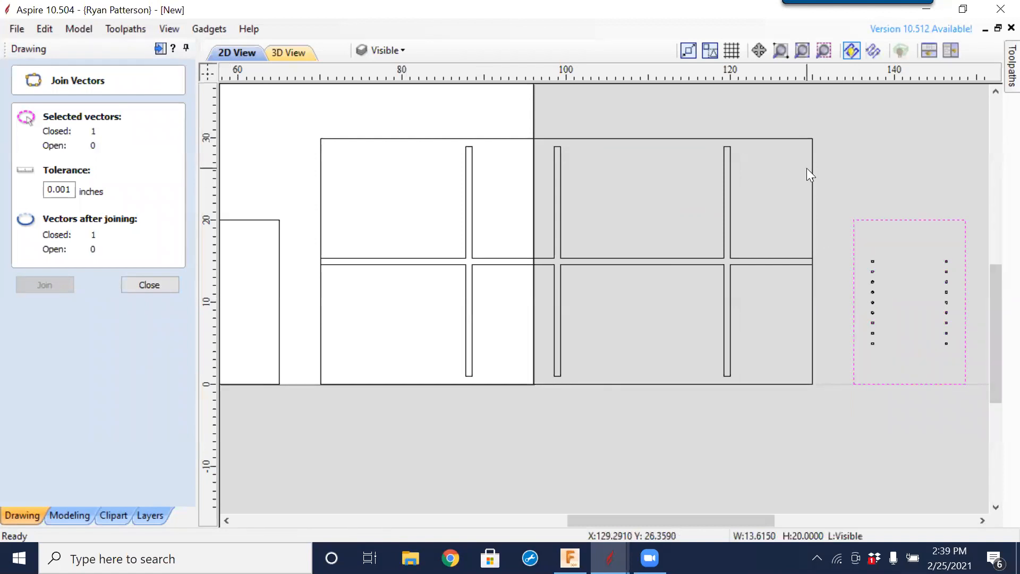
- Delete the two side spans of the grooved panel's upper outline and connect its top line to the lower outline with straight lines
{"action": "left_click", "coordinate": [813, 184]}
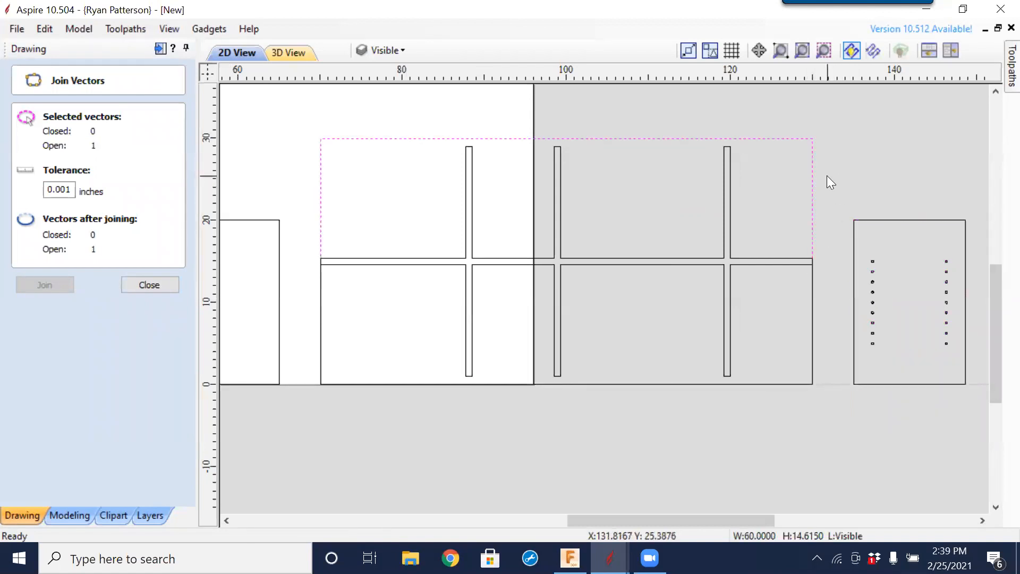
{"action": "key", "text": "n"}
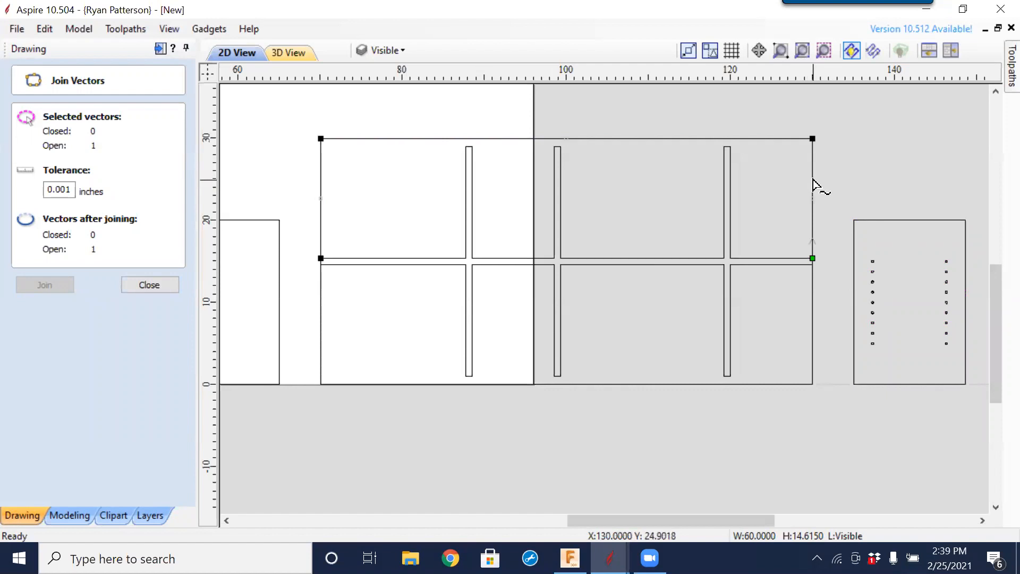
{"action": "key", "text": "d"}
{"action": "key", "text": "d"}
{"action": "left_click", "coordinate": [149, 285]}
{"action": "left_click", "coordinate": [303, 335]}
{"action": "left_click", "coordinate": [632, 138], "text": "shift"}
{"action": "left_click", "coordinate": [44, 382]}
{"action": "left_click", "coordinate": [362, 289]}
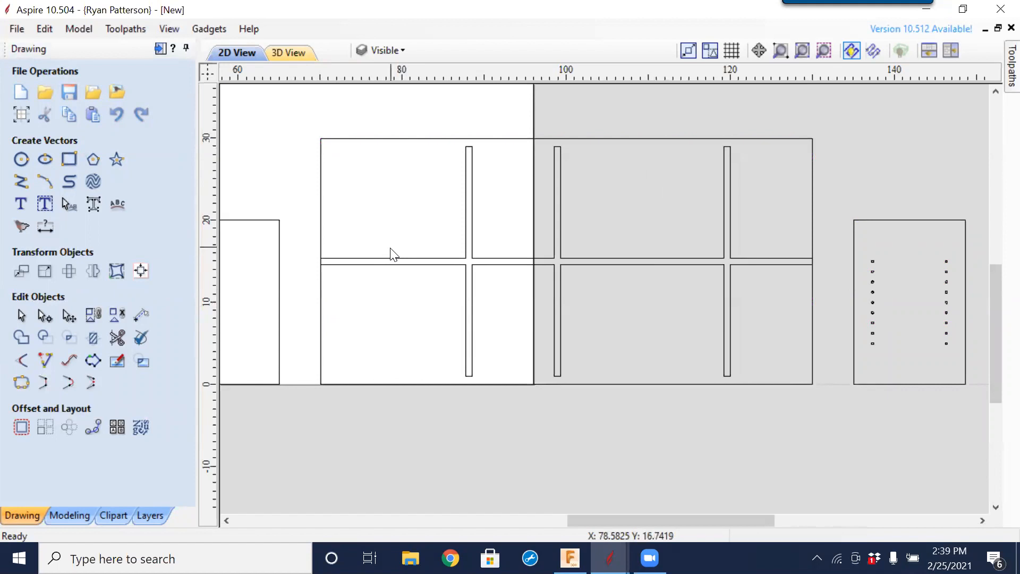
- Move the end nodes of the centre groove slightly outward past both side edges of the grooved panel
{"action": "left_click", "coordinate": [392, 259]}
{"action": "key", "text": "n"}
{"action": "left_click", "coordinate": [320, 261]}
{"action": "key", "text": "Left"}
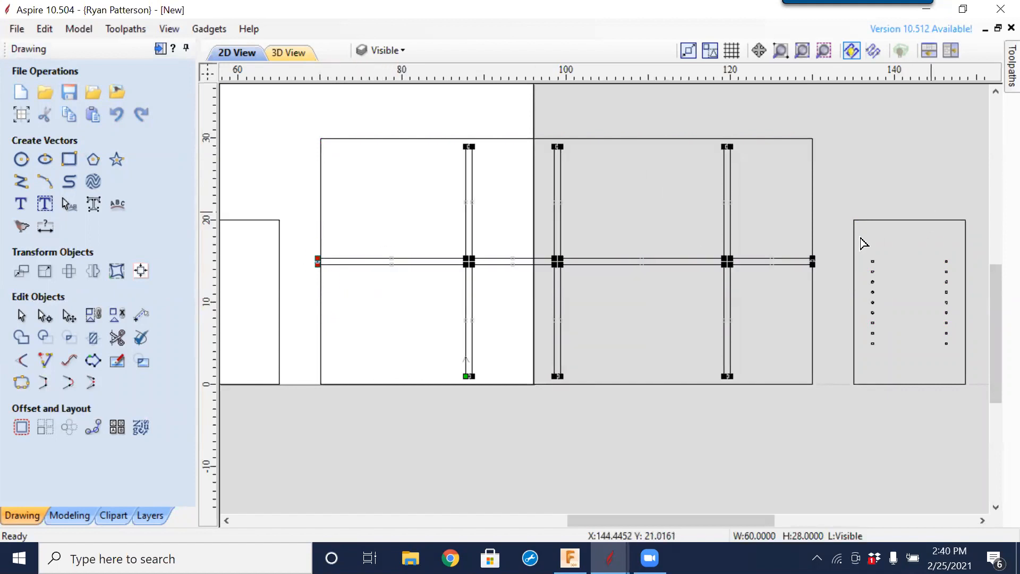
{"action": "left_click_drag", "start_coordinate": [802, 232], "coordinate": [831, 294]}
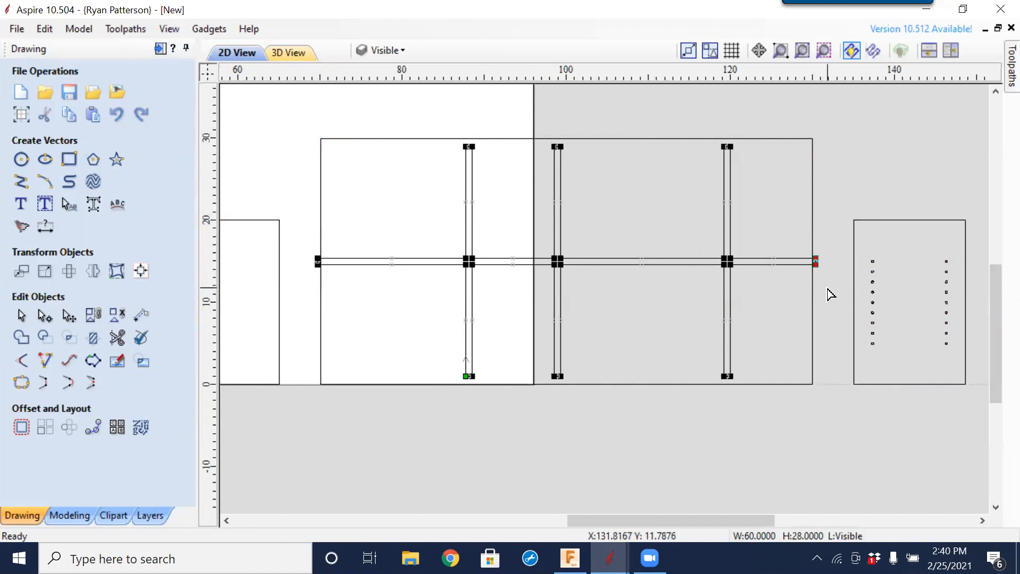
{"action": "left_click", "coordinate": [807, 318]}
- Rotate the drilled panel with its holes by 90 degrees and shift it slightly away from the grooved panel
{"action": "scroll", "coordinate": [786, 303], "scroll_direction": "down", "scroll_amount": 3}
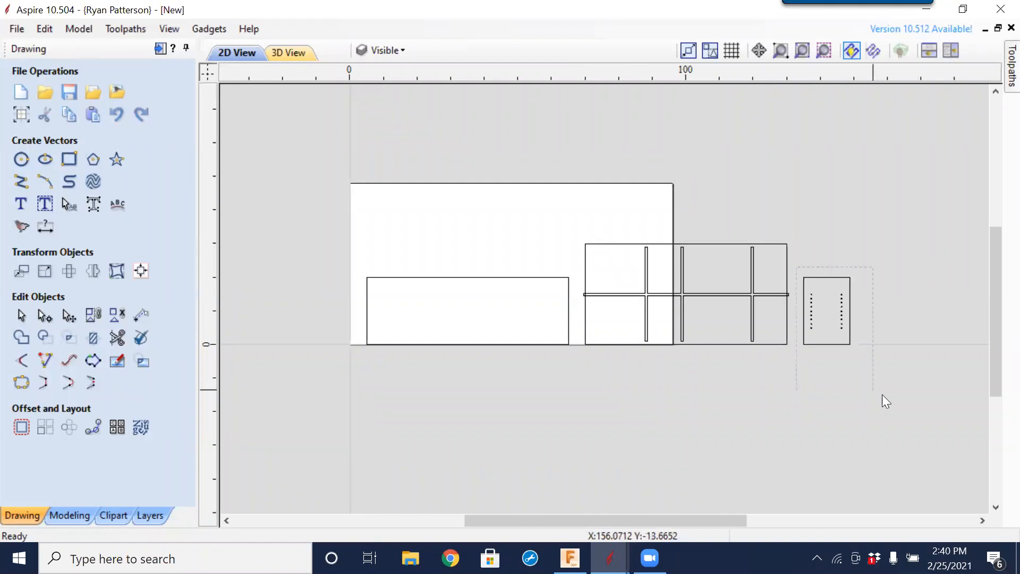
{"action": "left_click", "coordinate": [839, 343]}
{"action": "left_click", "coordinate": [839, 345]}
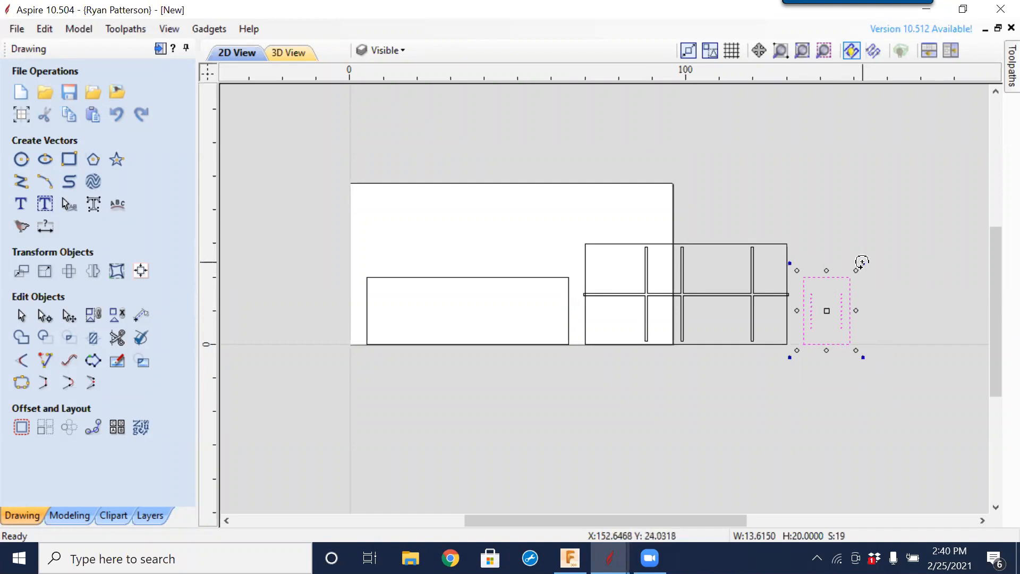
{"action": "left_click_drag", "start_coordinate": [861, 261], "coordinate": [901, 365]}
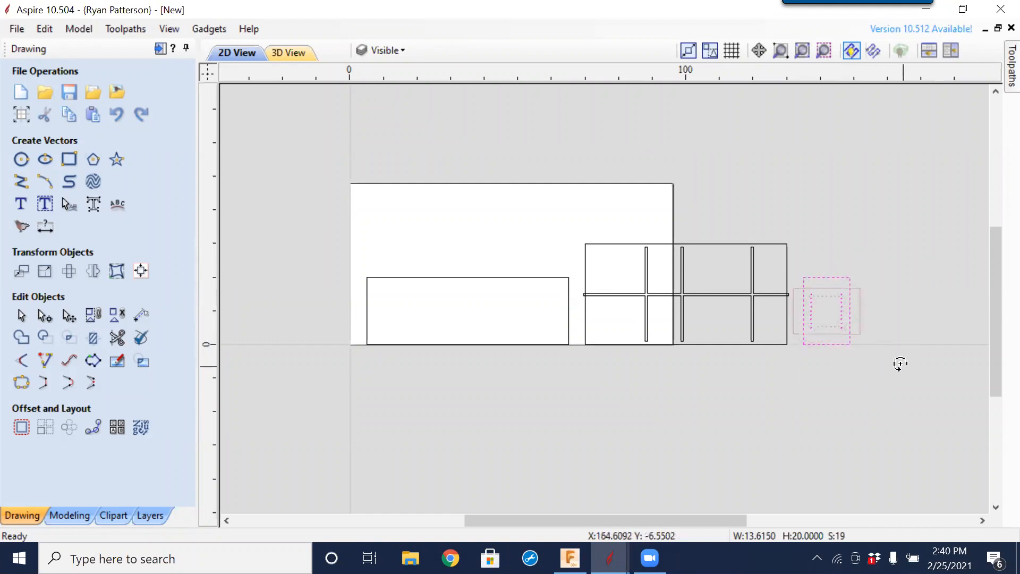
{"action": "left_click_drag", "start_coordinate": [827, 312], "coordinate": [844, 307]}
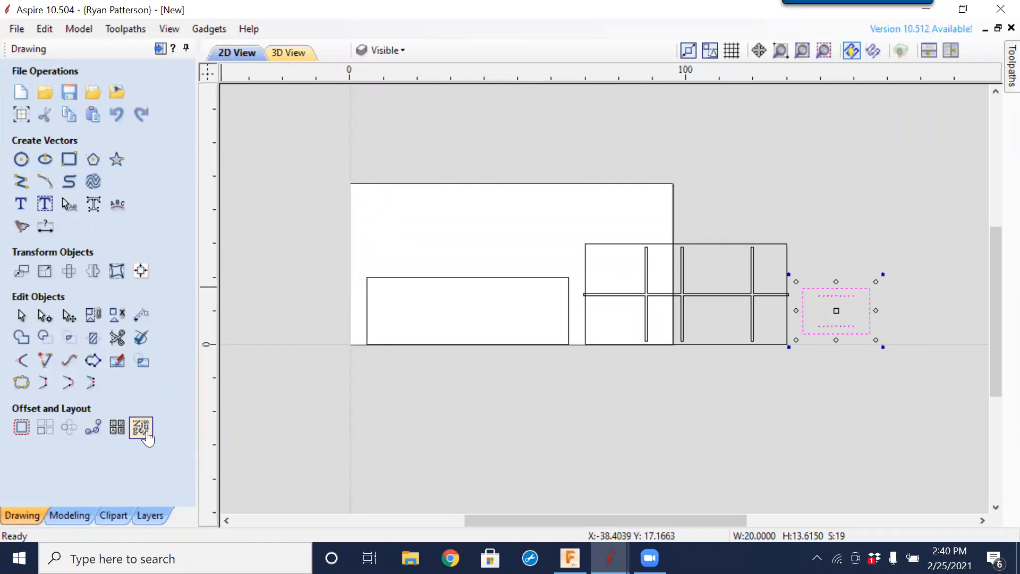
- Start nesting parts and select all three panels with their grooves and holes
{"action": "left_click", "coordinate": [147, 435]}
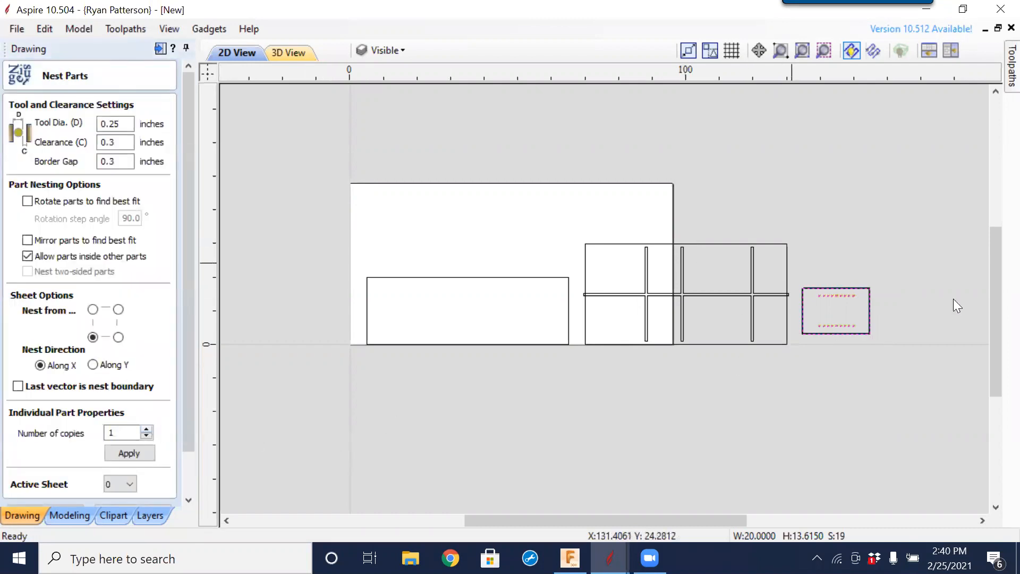
{"action": "left_click_drag", "start_coordinate": [326, 224], "coordinate": [796, 413]}
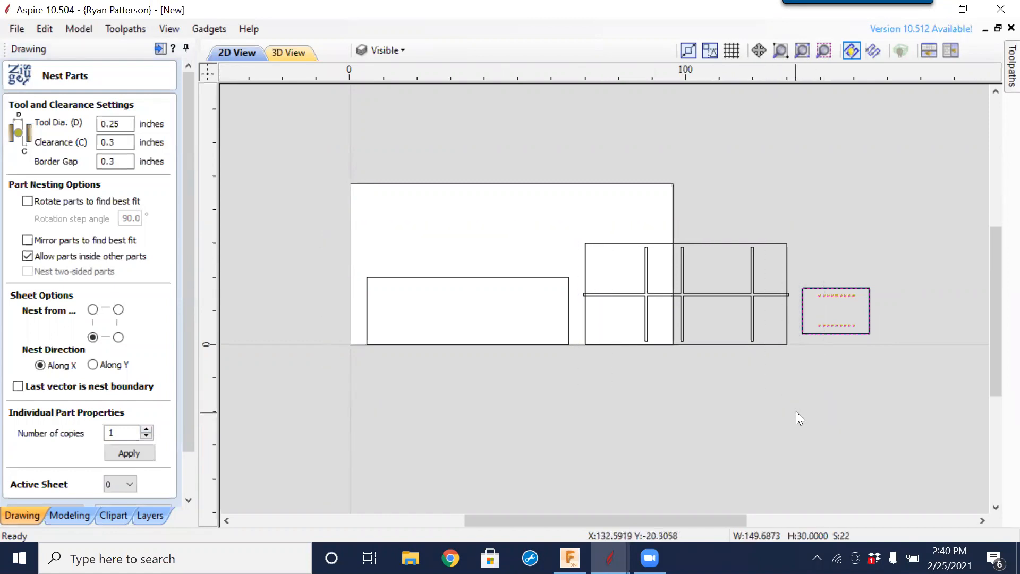
- Examine how the nesting boundary follows the grooved panel where the centre groove overhangs its side edges
{"action": "scroll", "coordinate": [841, 284], "scroll_direction": "up", "scroll_amount": 5}
{"action": "scroll", "coordinate": [828, 294], "scroll_direction": "up", "scroll_amount": 1}
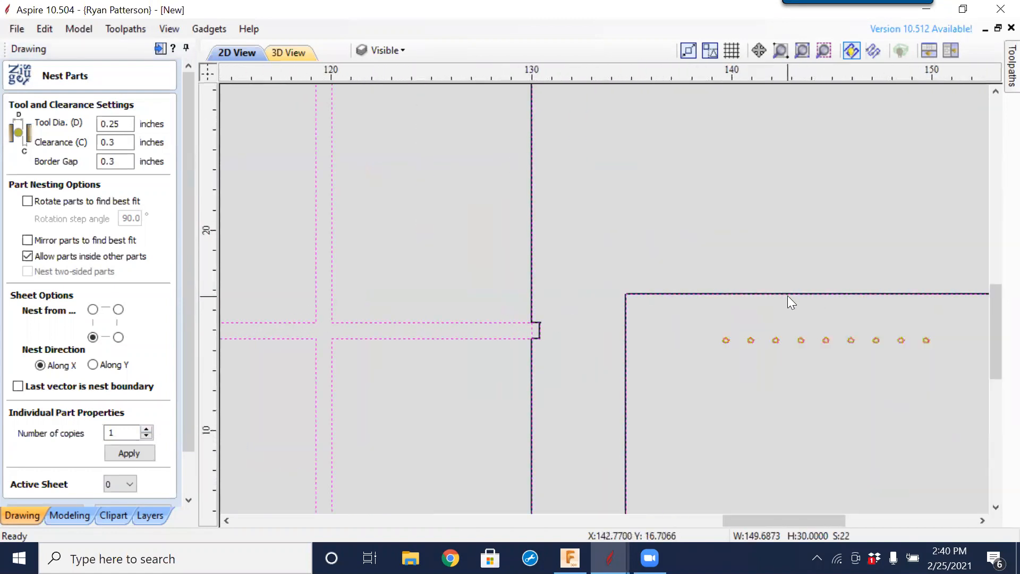
{"action": "scroll", "coordinate": [568, 304], "scroll_direction": "down", "scroll_amount": 2}
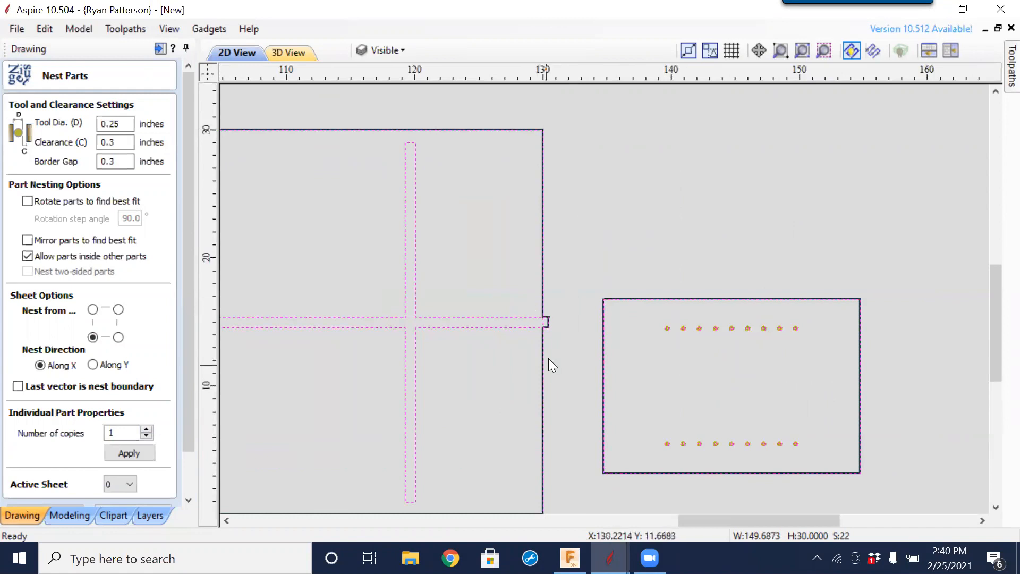
{"action": "scroll", "coordinate": [550, 327], "scroll_direction": "down", "scroll_amount": 3}
{"action": "scroll", "coordinate": [340, 322], "scroll_direction": "down", "scroll_amount": 1}
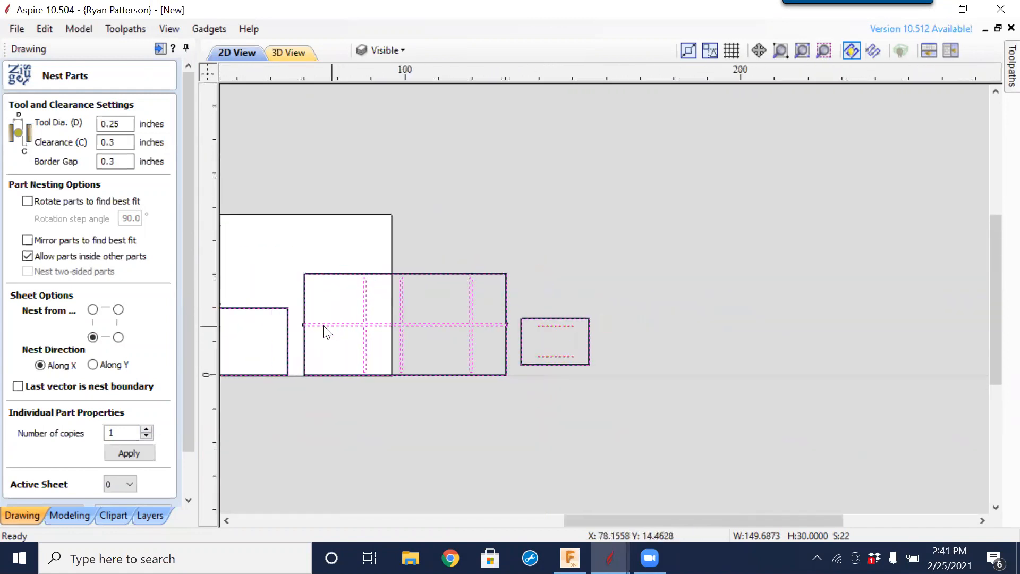
{"action": "scroll", "coordinate": [527, 311], "scroll_direction": "up", "scroll_amount": 7}
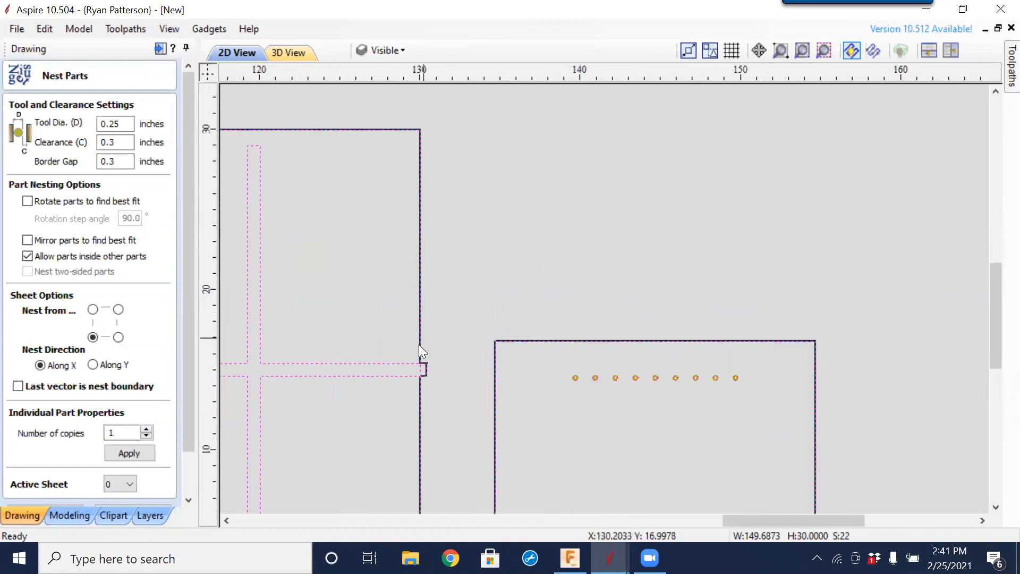
{"action": "scroll", "coordinate": [438, 423], "scroll_direction": "down", "scroll_amount": 4}
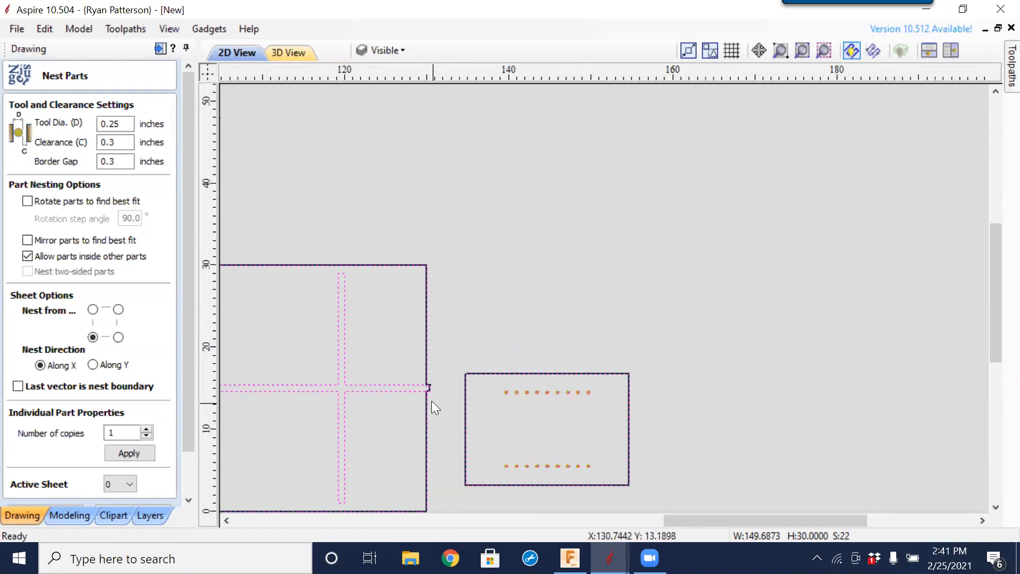
{"action": "middle_click_drag", "start_coordinate": [404, 421], "coordinate": [700, 350]}
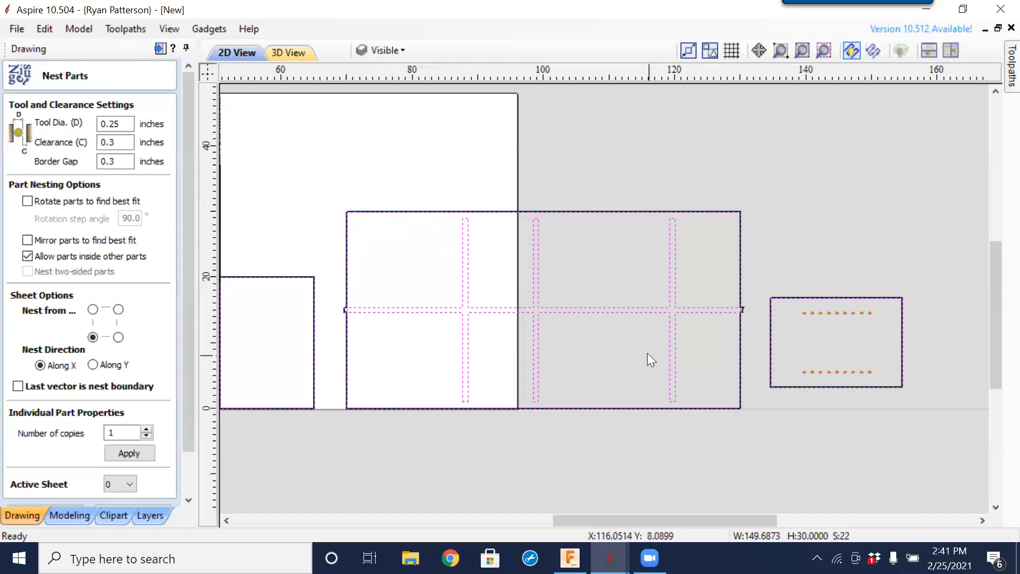
{"action": "scroll", "coordinate": [647, 353], "scroll_direction": "down", "scroll_amount": 2}
- Select only the grooved panel with its grooves and set its number of nesting copies to 2
{"action": "left_click", "coordinate": [607, 300]}
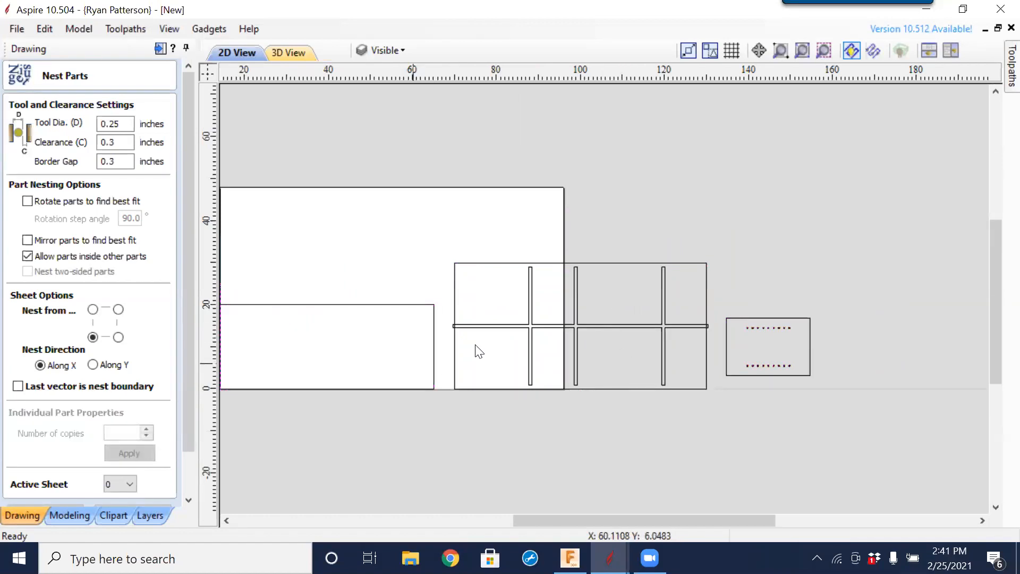
{"action": "left_click_drag", "start_coordinate": [444, 240], "coordinate": [714, 433]}
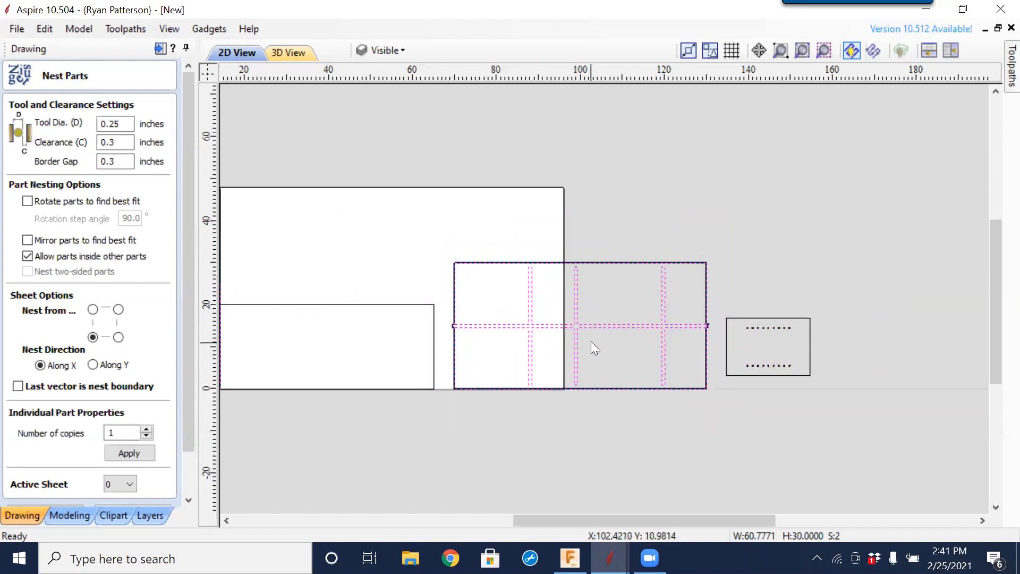
{"action": "left_click", "coordinate": [505, 192]}
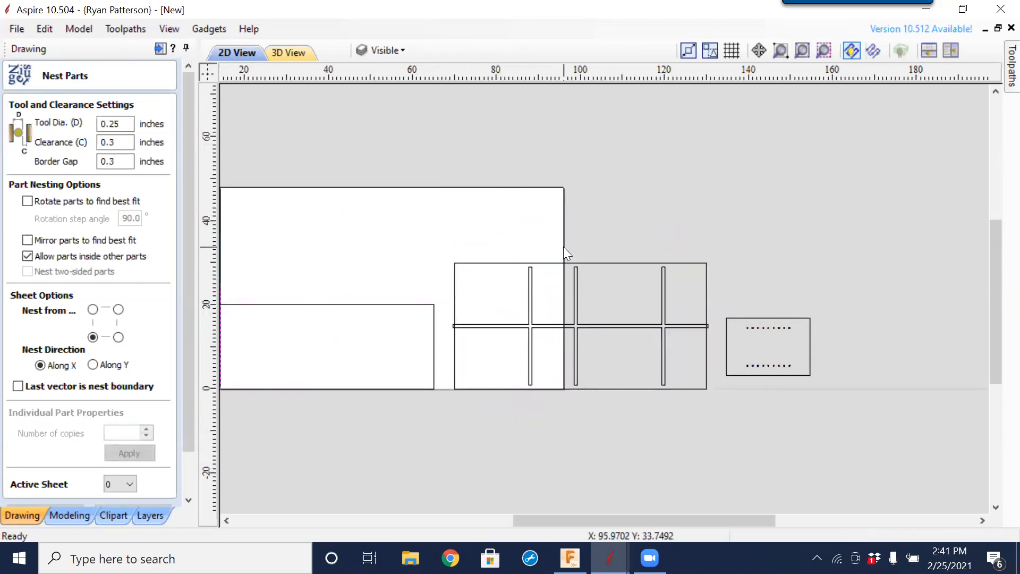
{"action": "left_click_drag", "start_coordinate": [445, 245], "coordinate": [717, 456]}
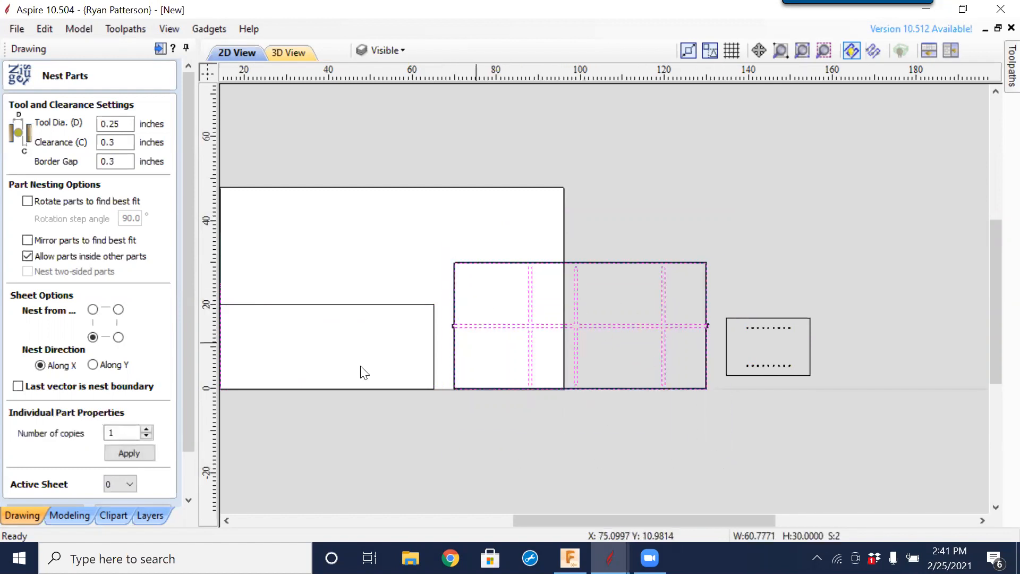
{"action": "left_click", "coordinate": [146, 429]}
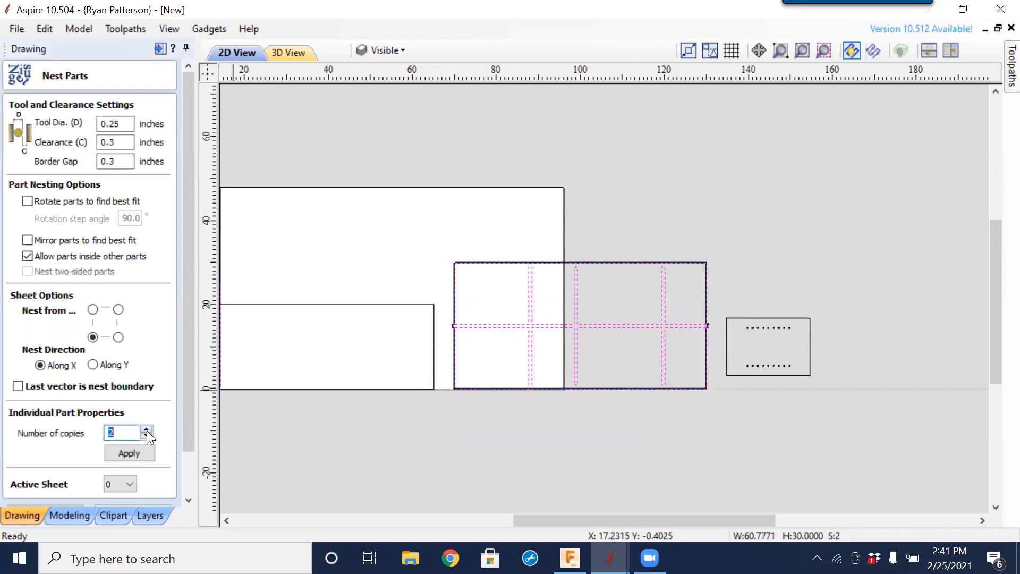
{"action": "left_click", "coordinate": [127, 454]}
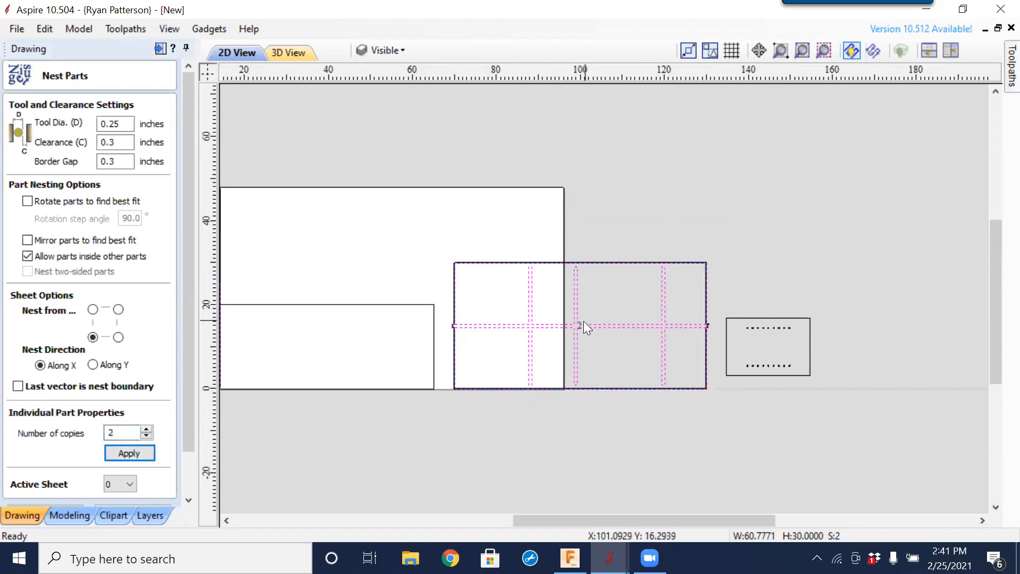
{"action": "scroll", "coordinate": [573, 327], "scroll_direction": "up", "scroll_amount": 5}
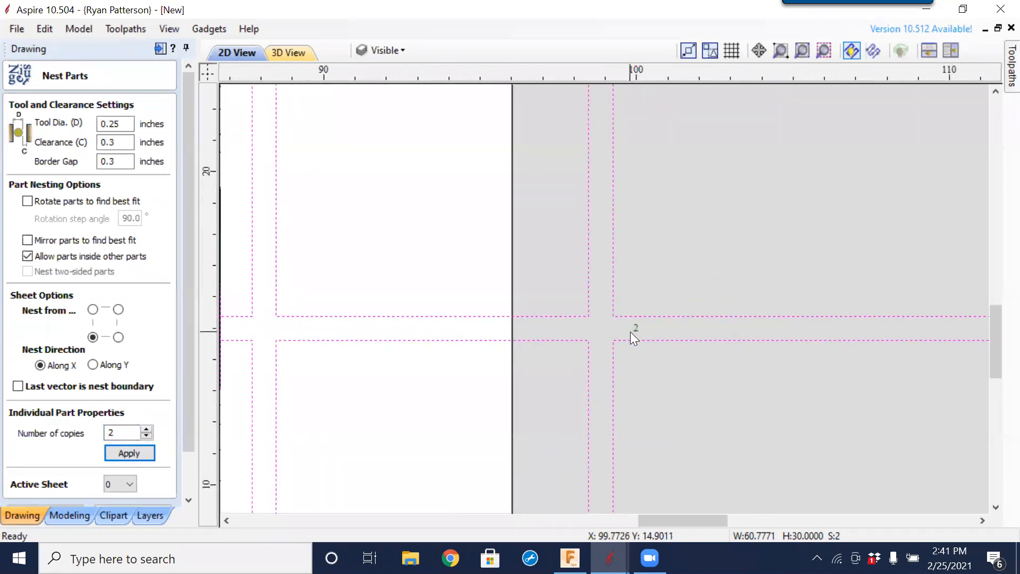
{"action": "scroll", "coordinate": [630, 333], "scroll_direction": "down", "scroll_amount": 5}
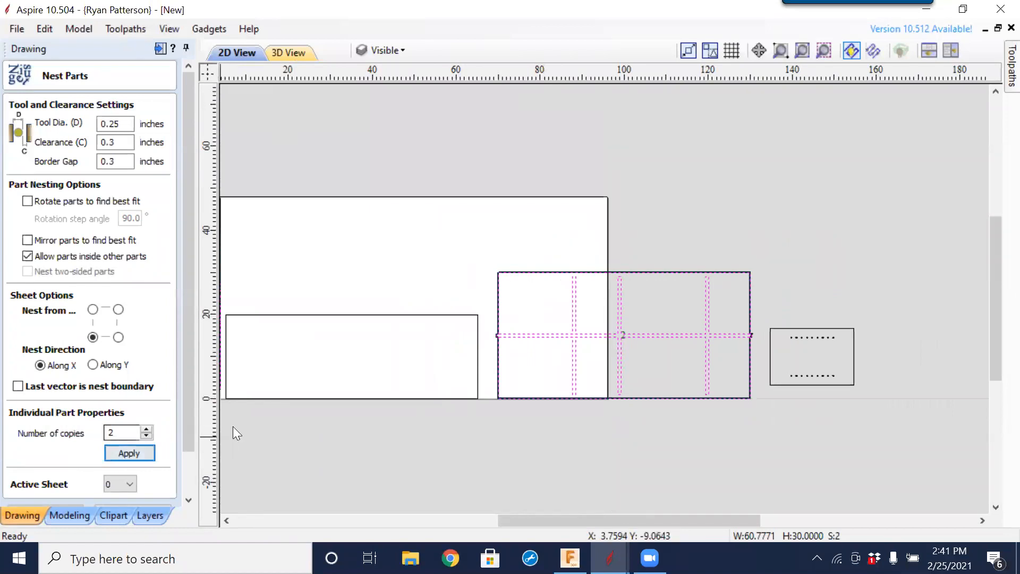
- Select the drilled panel with its holes and set its number of nesting copies to 6
{"action": "left_click", "coordinate": [766, 308]}
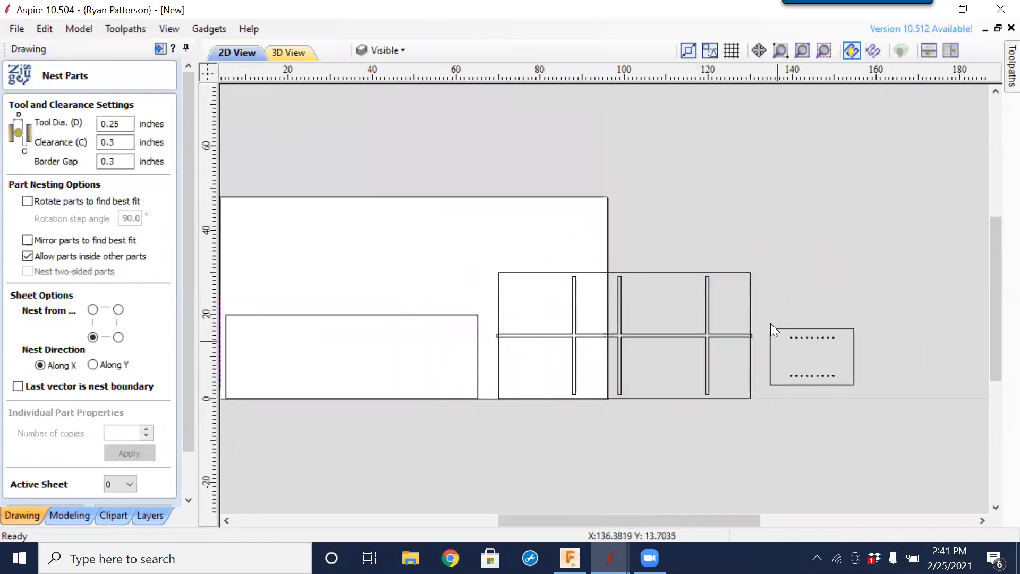
{"action": "left_click", "coordinate": [827, 374]}
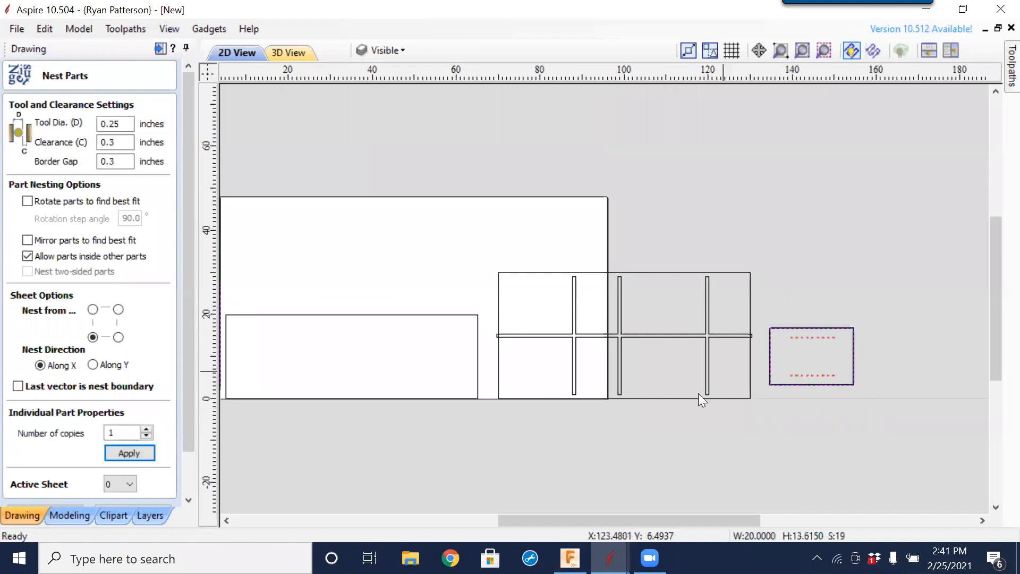
{"action": "double_click", "coordinate": [113, 432]}
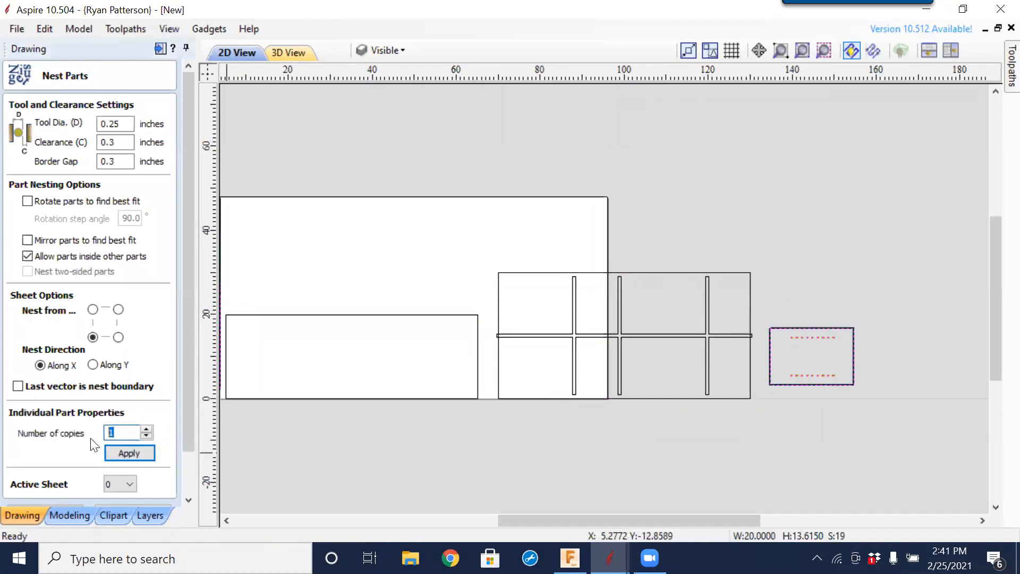
{"action": "left_click", "coordinate": [117, 451]}
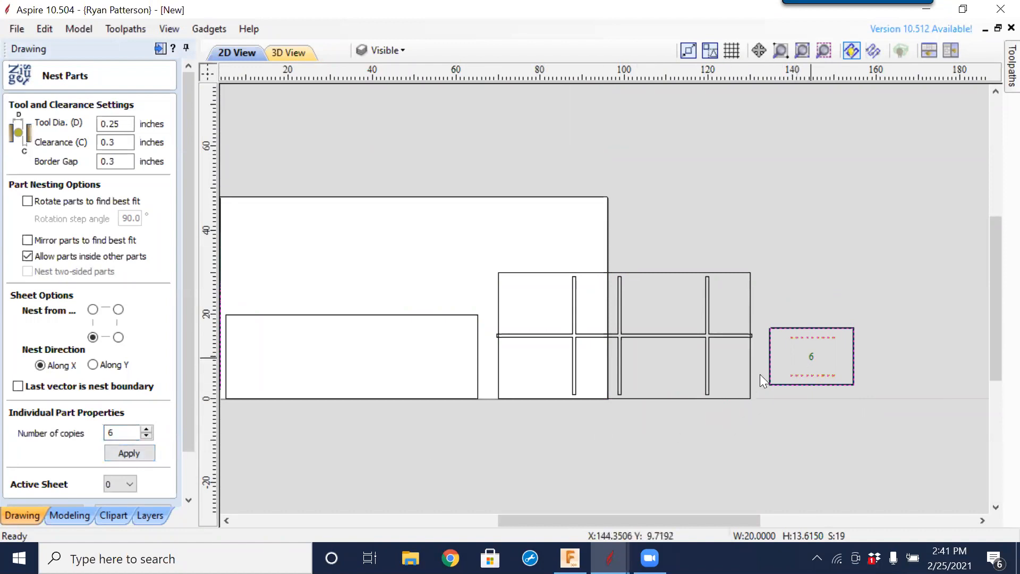
- Add the plain rectangular panel and the grooved panel to the selection so all three parts are included in the nesting
{"action": "scroll", "coordinate": [718, 372], "scroll_direction": "down", "scroll_amount": 1}
{"action": "left_click_drag", "start_coordinate": [745, 272], "coordinate": [342, 428]}
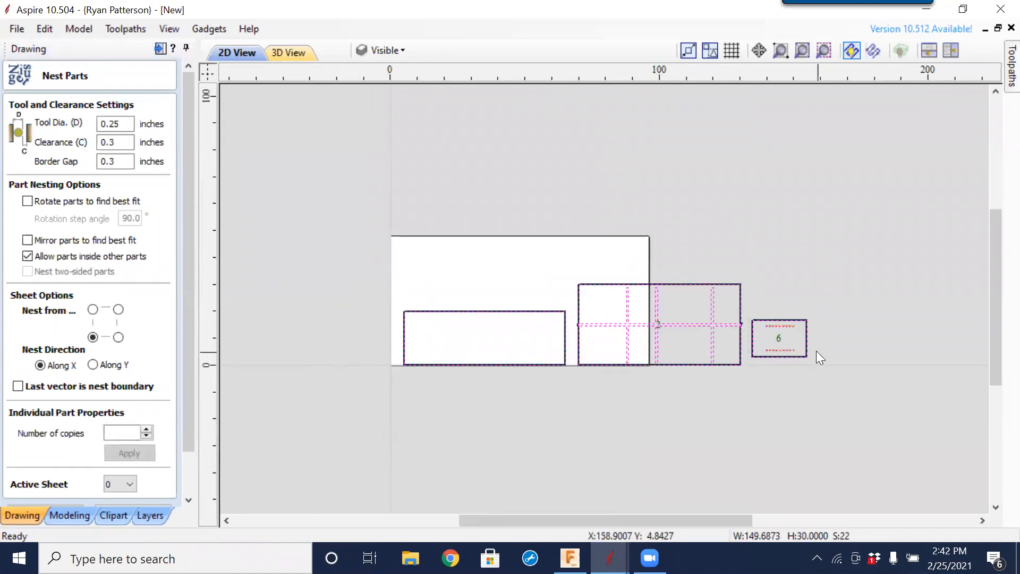
{"action": "scroll", "coordinate": [651, 366], "scroll_direction": "up", "scroll_amount": 3}
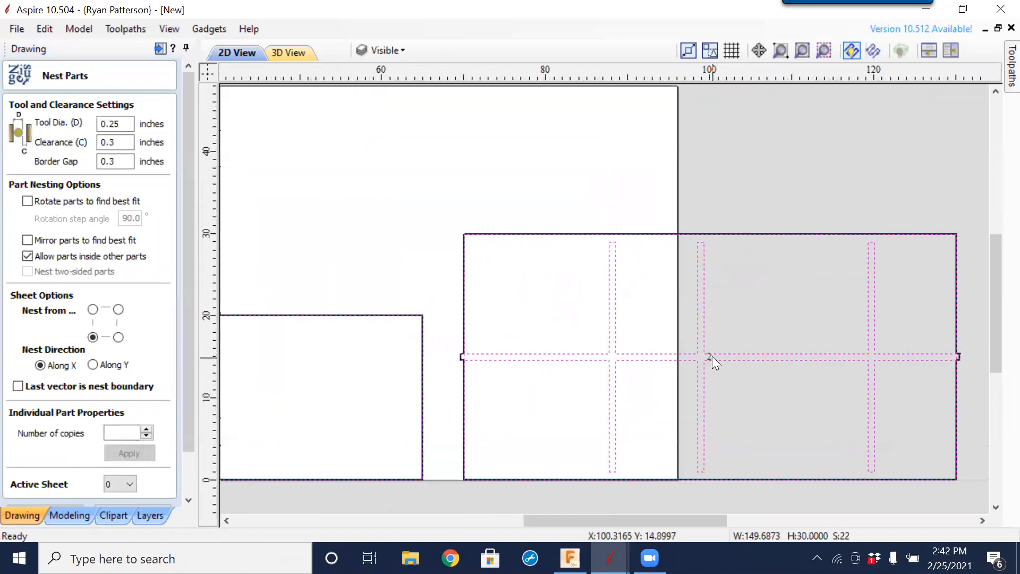
{"action": "scroll", "coordinate": [709, 358], "scroll_direction": "down", "scroll_amount": 2}
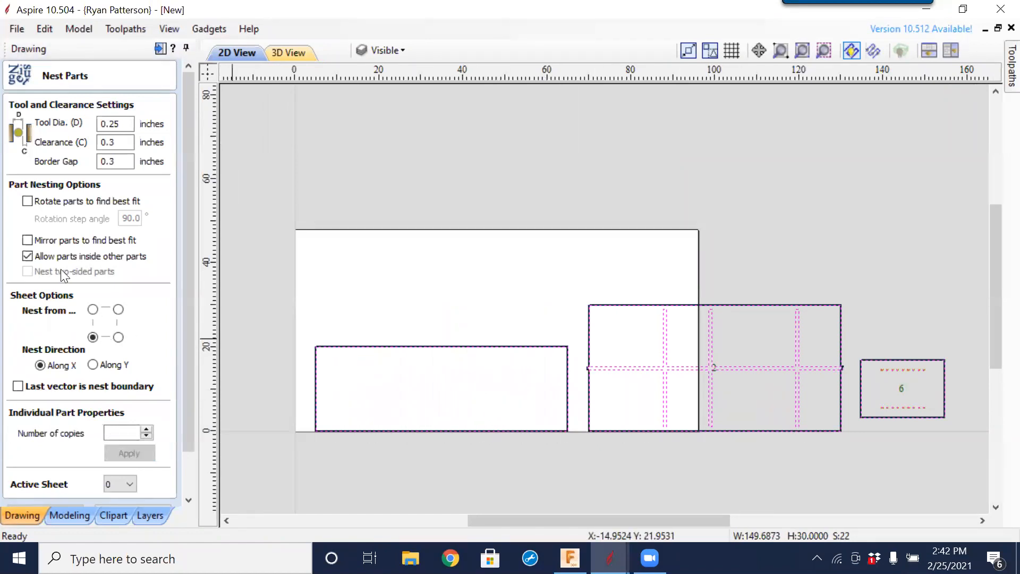
- Set the nesting tool diameter to 0.375 inches, with both the clearance and the border gap at 0.125 inches
{"action": "double_click", "coordinate": [129, 122]}
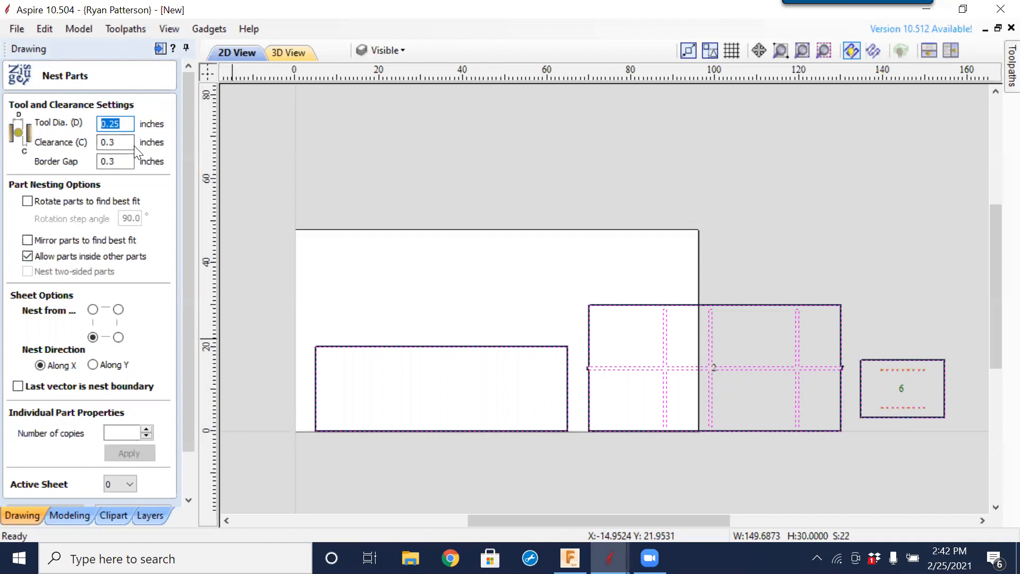
{"action": "type", "text": ".375"}
{"action": "key", "text": "Tab"}
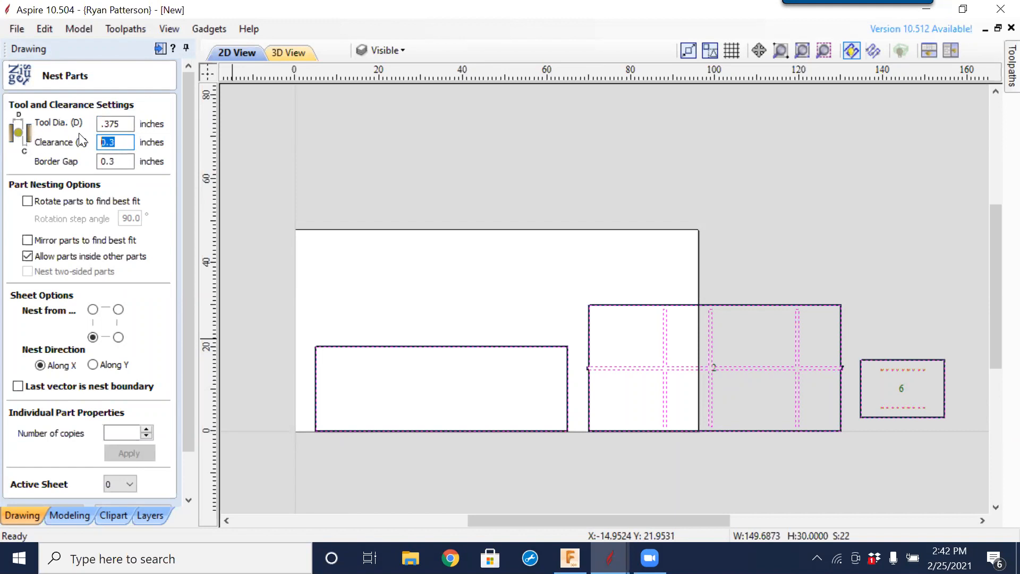
{"action": "type", "text": ".125"}
{"action": "left_click_drag", "start_coordinate": [127, 165], "coordinate": [75, 175]}
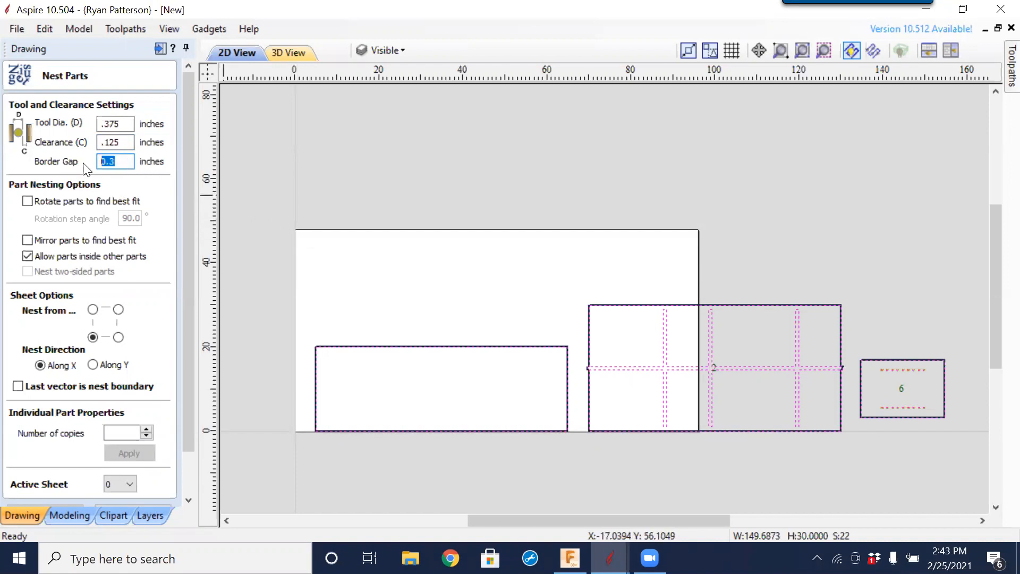
{"action": "type", "text": ".125"}
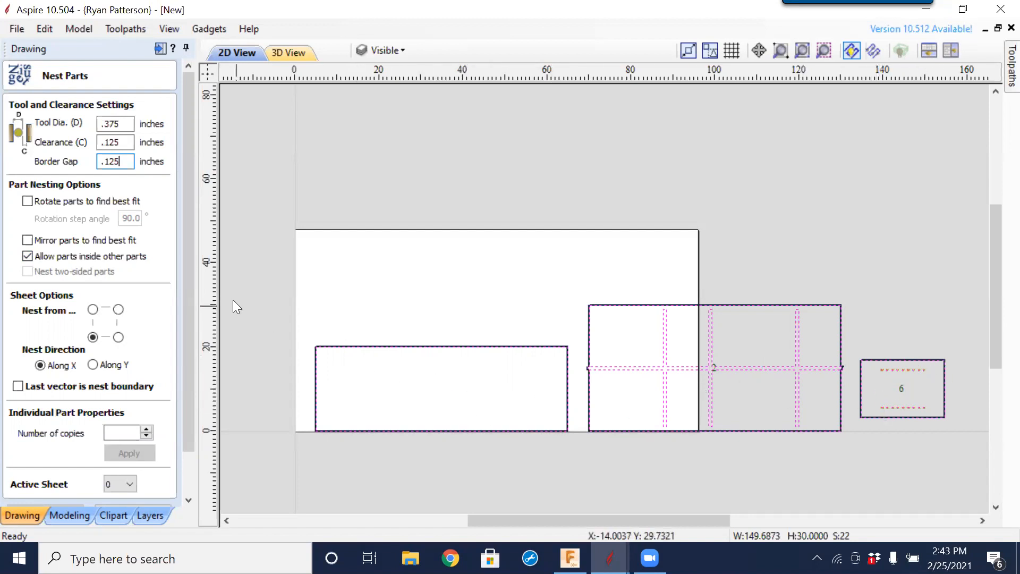
- Disallow parts inside other parts and preview how the selected parts nest onto the sheets
{"action": "left_click", "coordinate": [28, 255]}
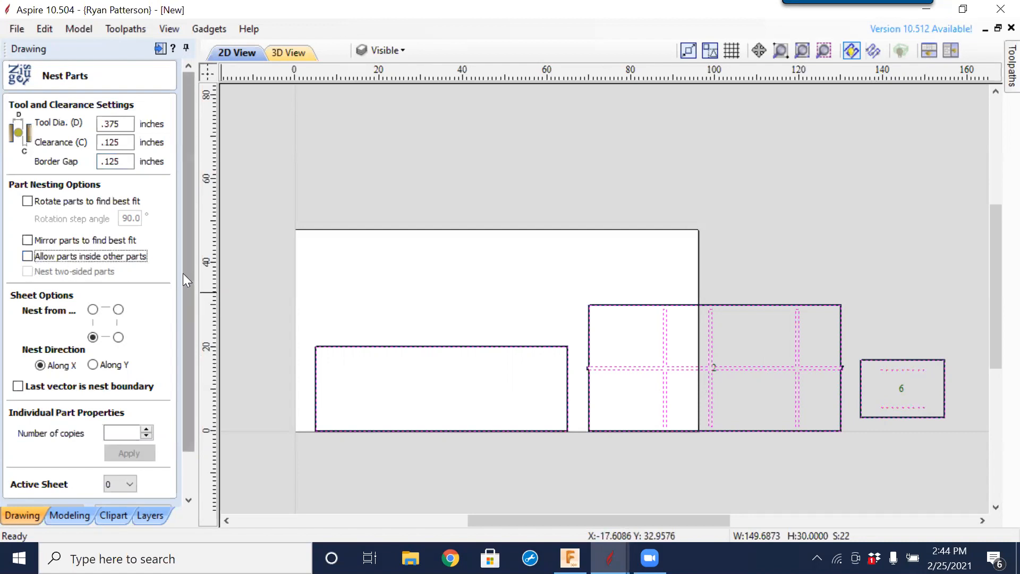
{"action": "scroll", "coordinate": [189, 281], "scroll_direction": "down", "scroll_amount": 3}
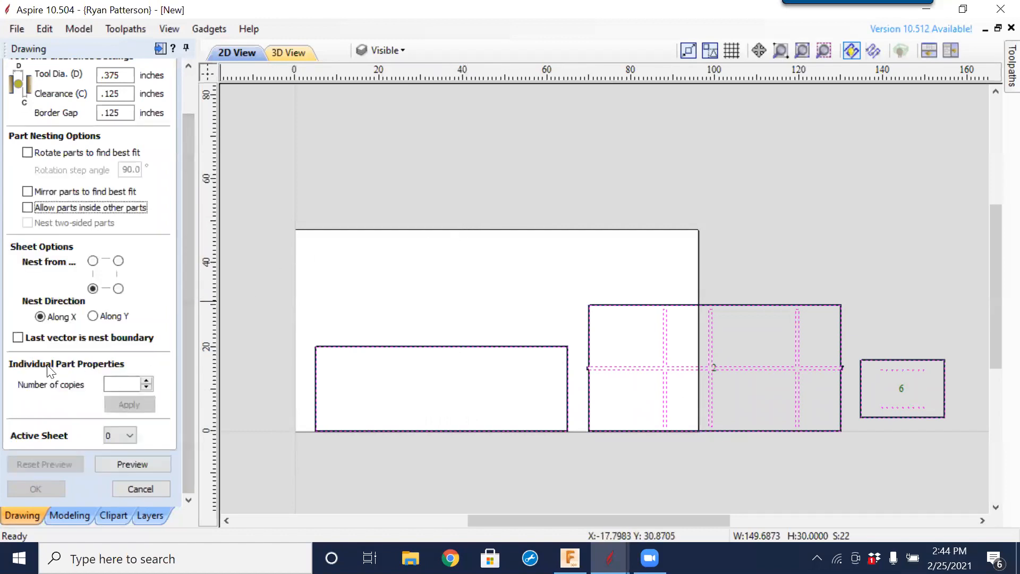
{"action": "left_click", "coordinate": [122, 467]}
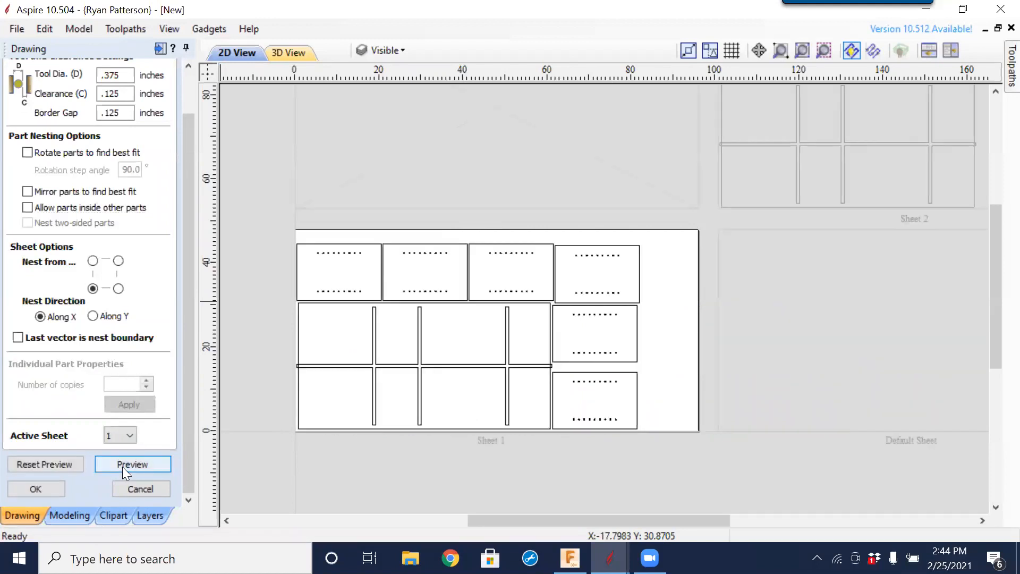
{"action": "scroll", "coordinate": [721, 315], "scroll_direction": "down", "scroll_amount": 3}
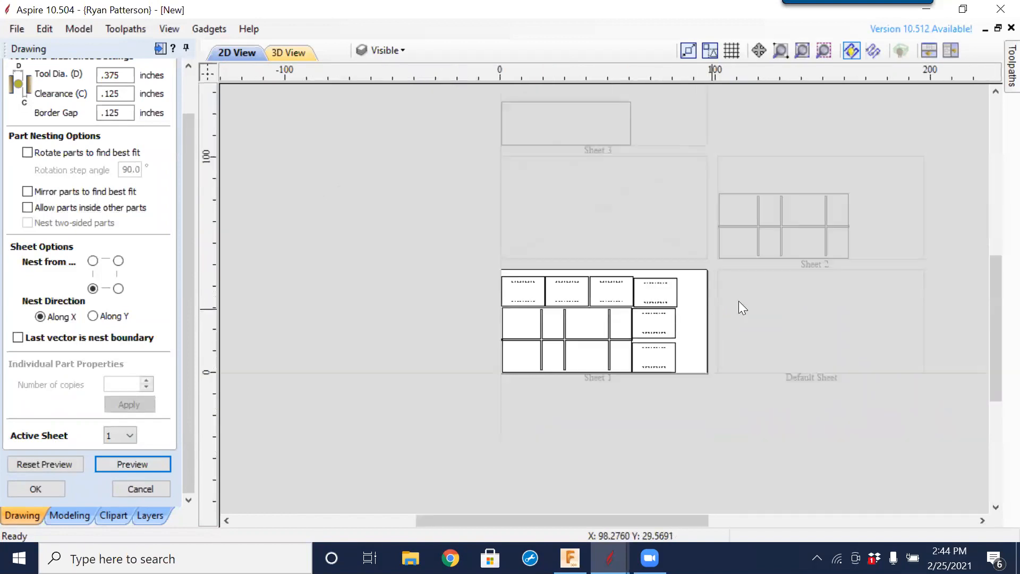
{"action": "middle_click_drag", "start_coordinate": [773, 330], "coordinate": [729, 347]}
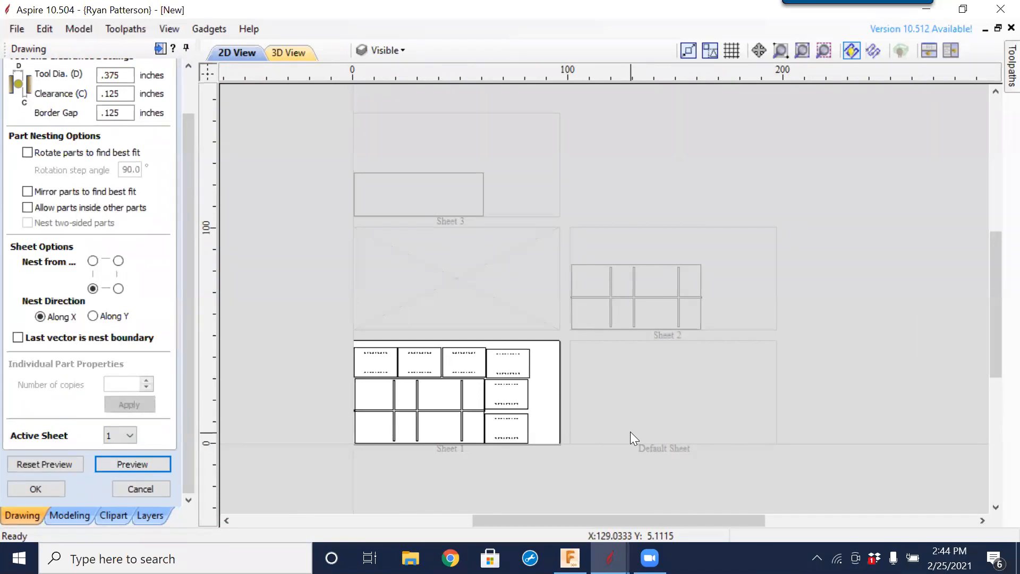
- Reset the nesting preview, generate it again and accept the nested layout
{"action": "left_click", "coordinate": [50, 464]}
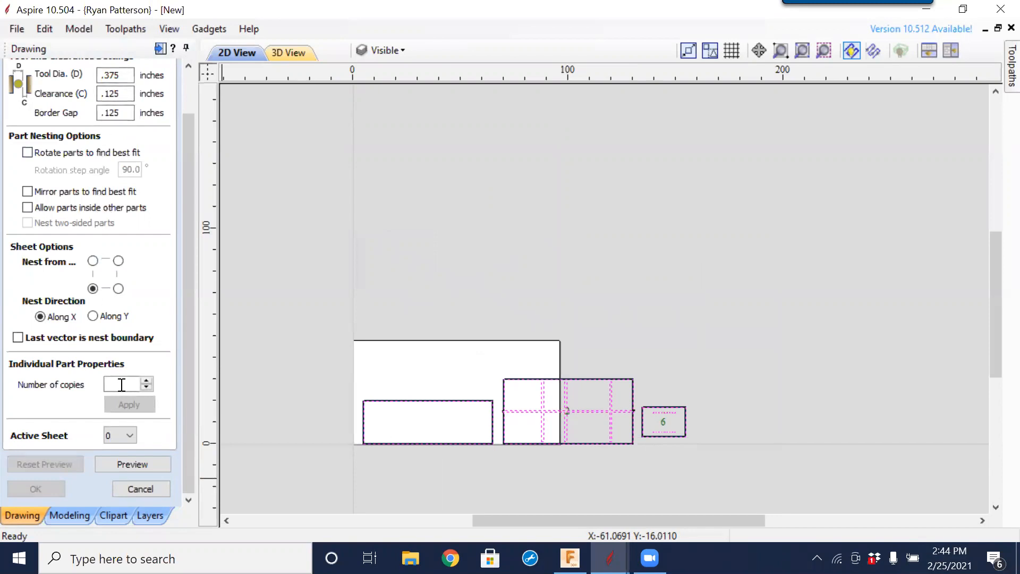
{"action": "left_click", "coordinate": [144, 465]}
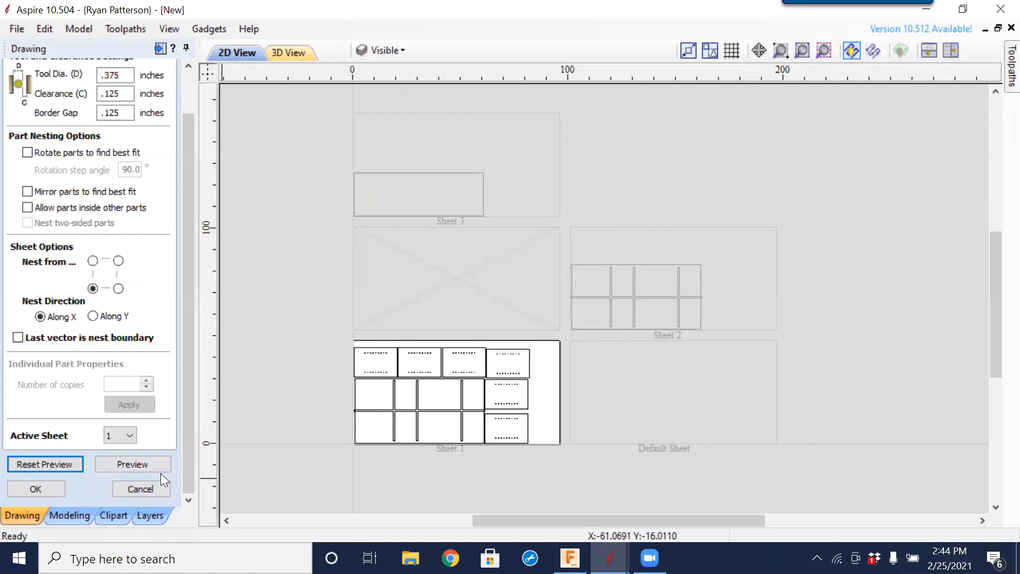
{"action": "left_click", "coordinate": [30, 486]}
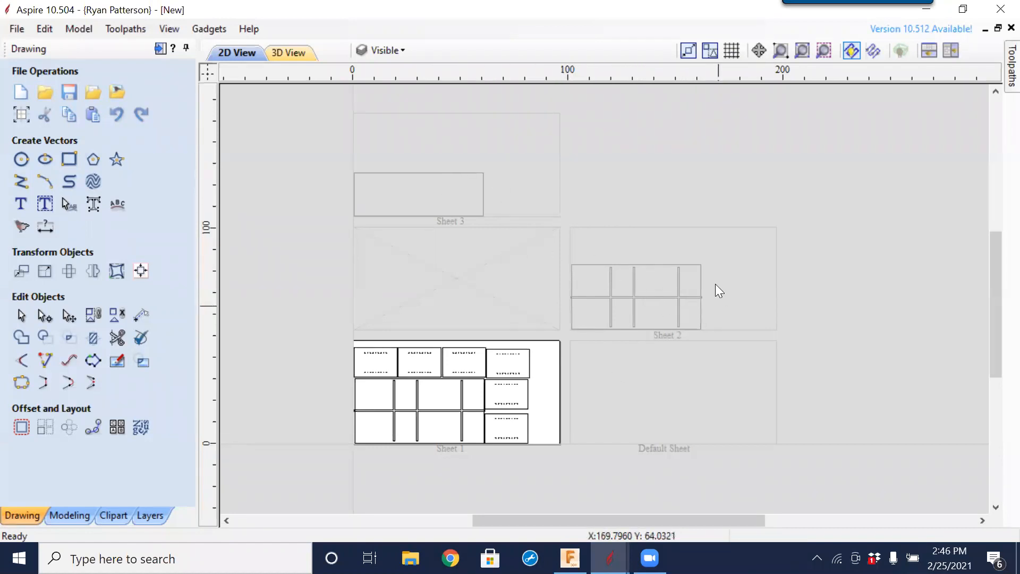
- Examine the nested sheets by making Sheet 2, Sheet 1 and Sheet 3 active in turn
{"action": "scroll", "coordinate": [449, 444], "scroll_direction": "up", "scroll_amount": 5}
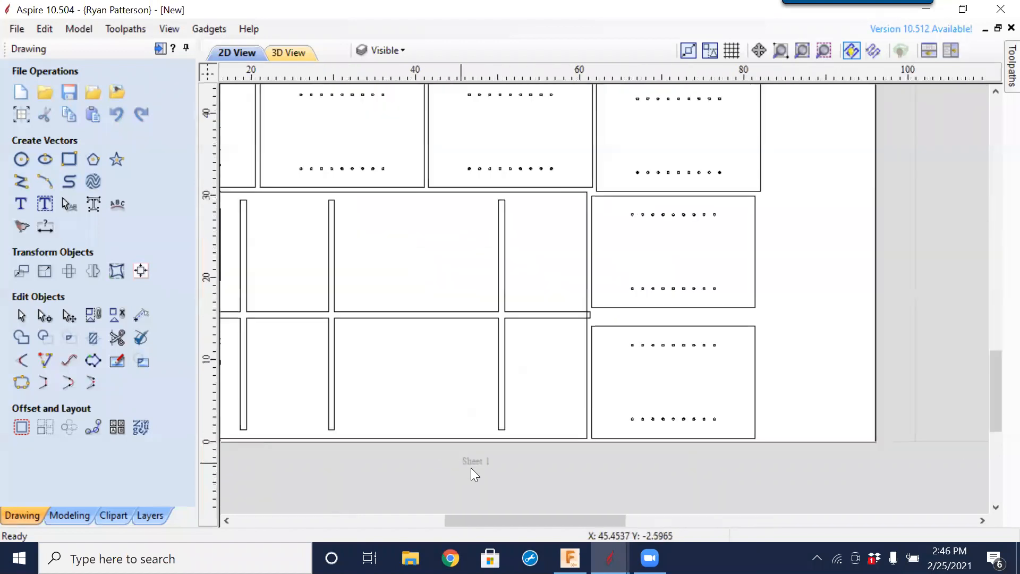
{"action": "scroll", "coordinate": [566, 433], "scroll_direction": "down", "scroll_amount": 5}
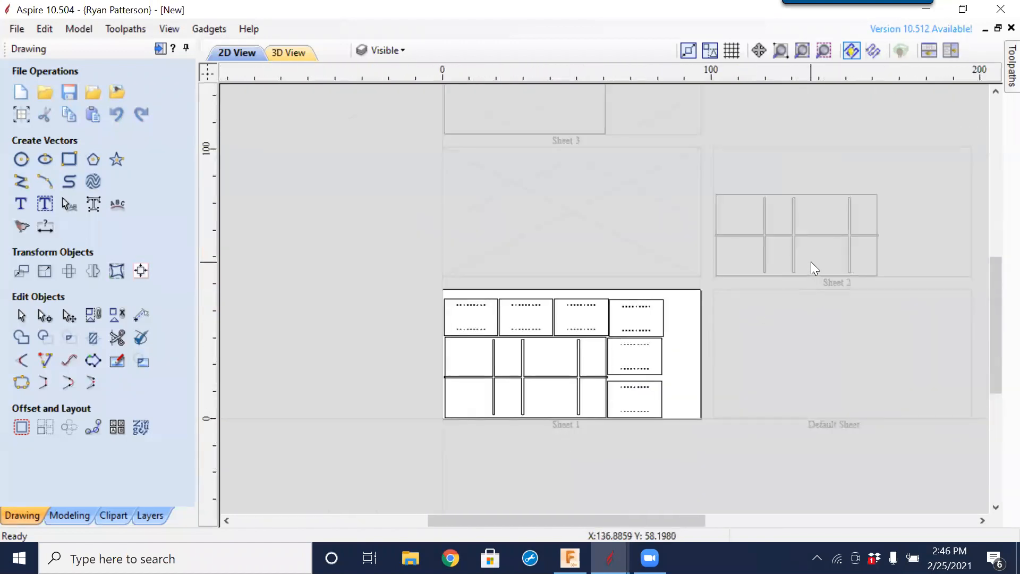
{"action": "left_click", "coordinate": [824, 254]}
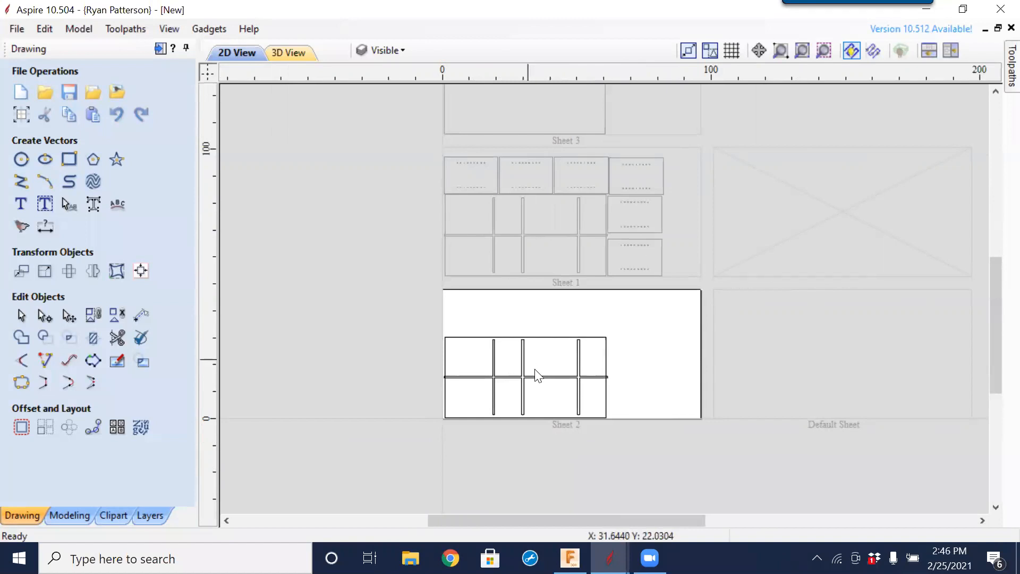
{"action": "scroll", "coordinate": [571, 370], "scroll_direction": "up", "scroll_amount": 1}
{"action": "scroll", "coordinate": [740, 346], "scroll_direction": "up", "scroll_amount": 4}
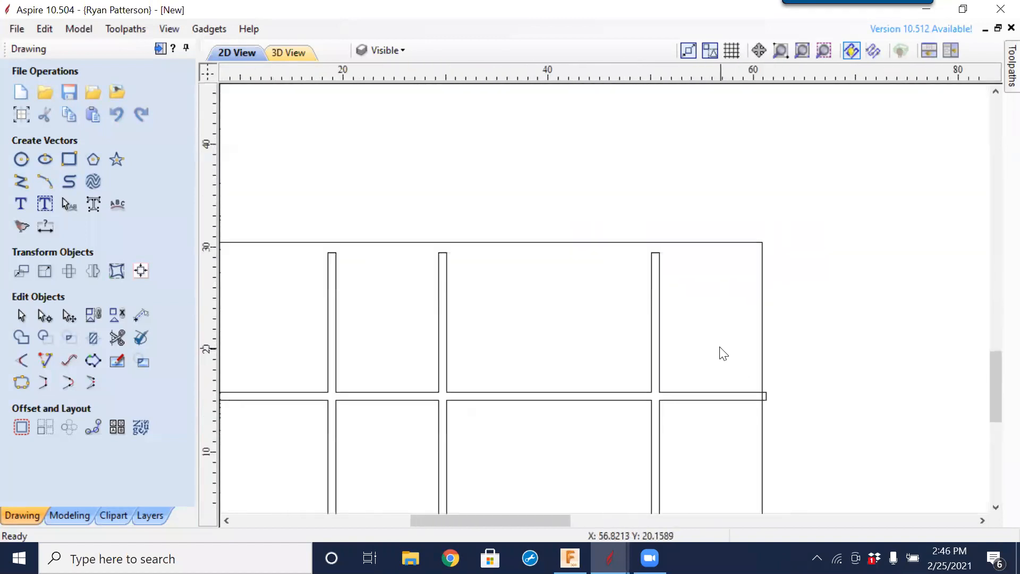
{"action": "scroll", "coordinate": [719, 350], "scroll_direction": "down", "scroll_amount": 3}
{"action": "left_click", "coordinate": [645, 107]}
{"action": "scroll", "coordinate": [693, 348], "scroll_direction": "up", "scroll_amount": 3}
{"action": "scroll", "coordinate": [694, 348], "scroll_direction": "down", "scroll_amount": 5}
{"action": "scroll", "coordinate": [635, 378], "scroll_direction": "down", "scroll_amount": 2}
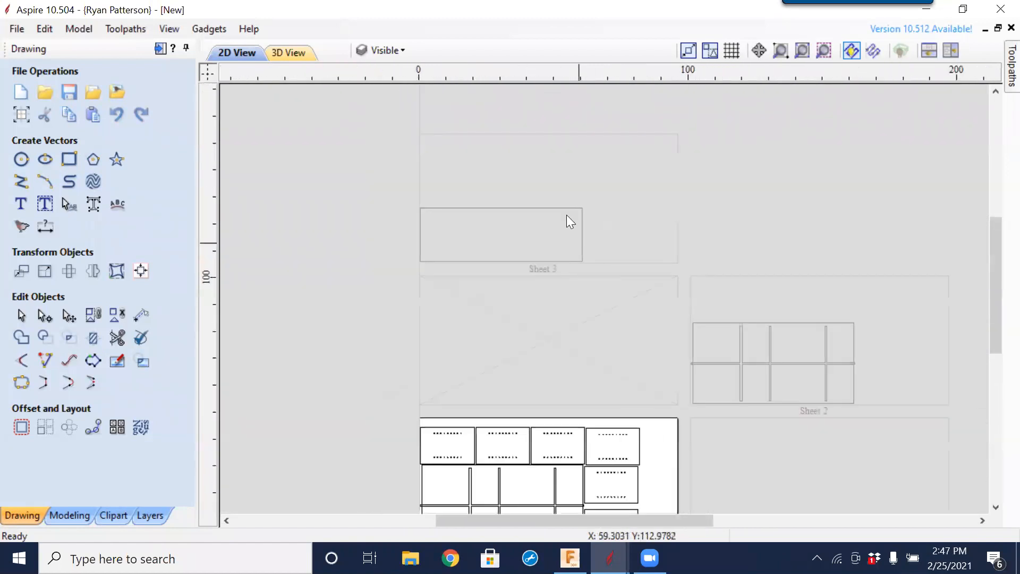
{"action": "left_click", "coordinate": [558, 200]}
{"action": "middle_click_drag", "start_coordinate": [554, 486], "coordinate": [547, 288]}
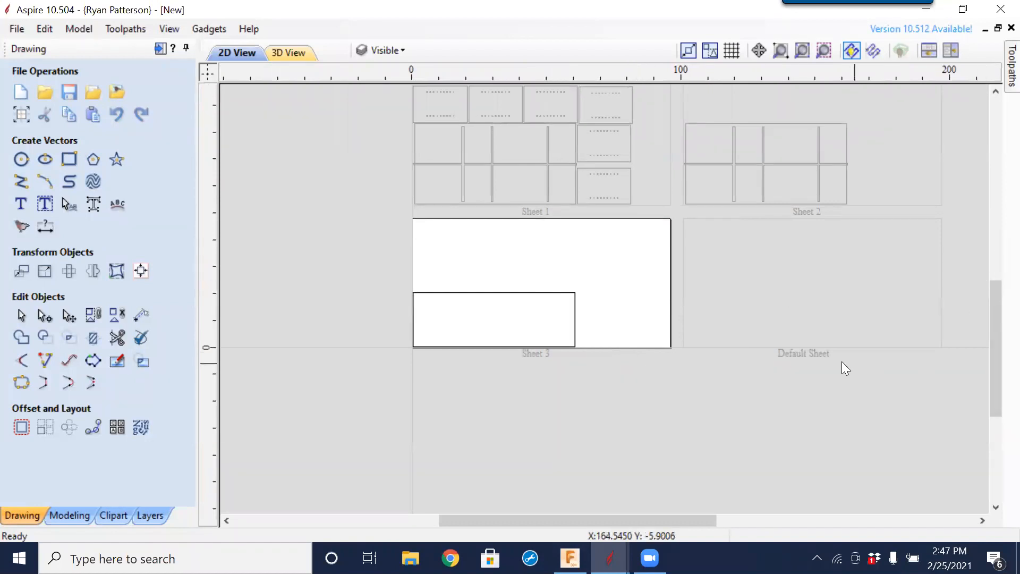
- Make the Default Sheet with the original parts active and clear the vector selection
{"action": "scroll", "coordinate": [799, 338], "scroll_direction": "down", "scroll_amount": 2}
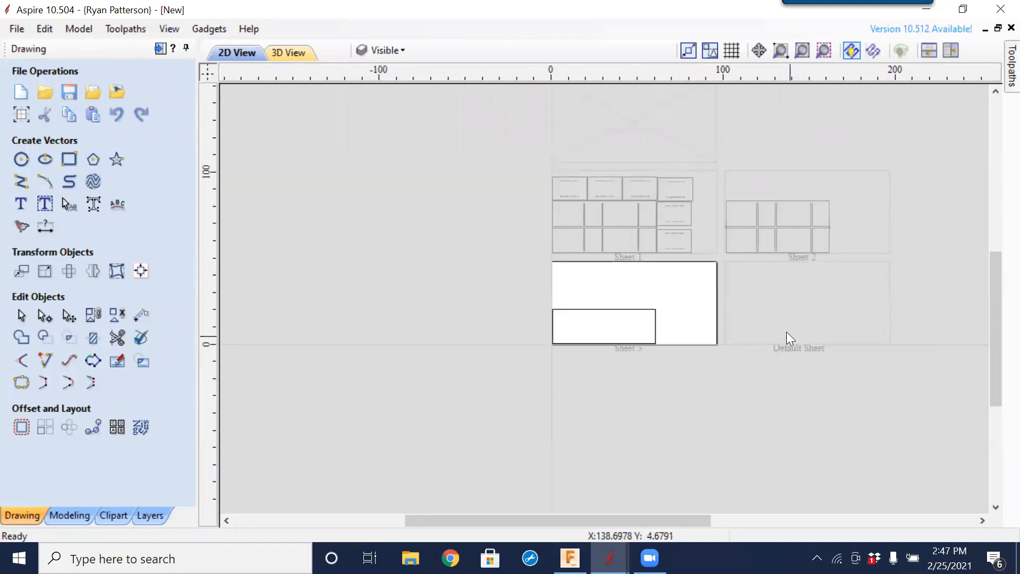
{"action": "middle_click_drag", "start_coordinate": [778, 423], "coordinate": [668, 454]}
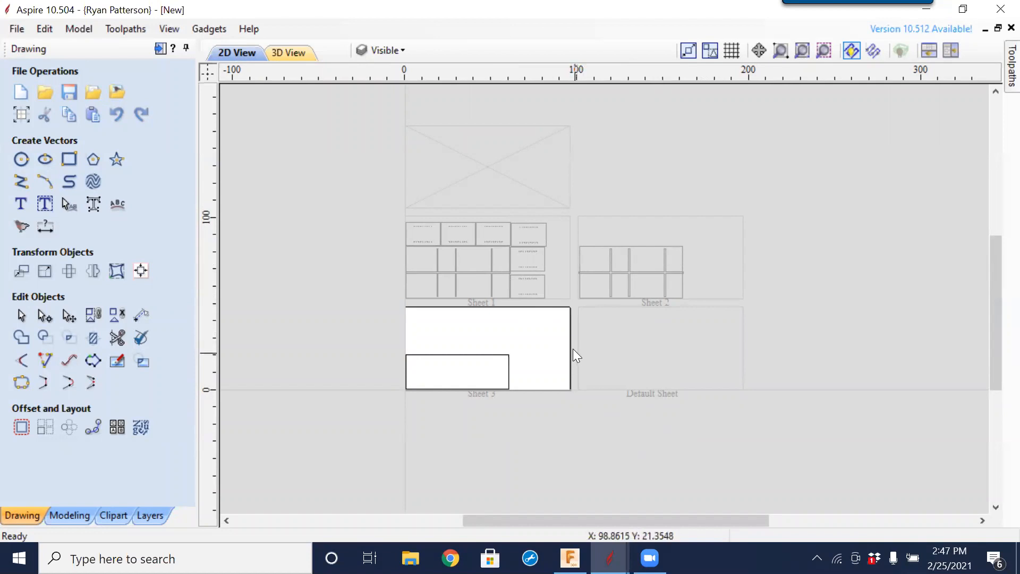
{"action": "left_click", "coordinate": [648, 348]}
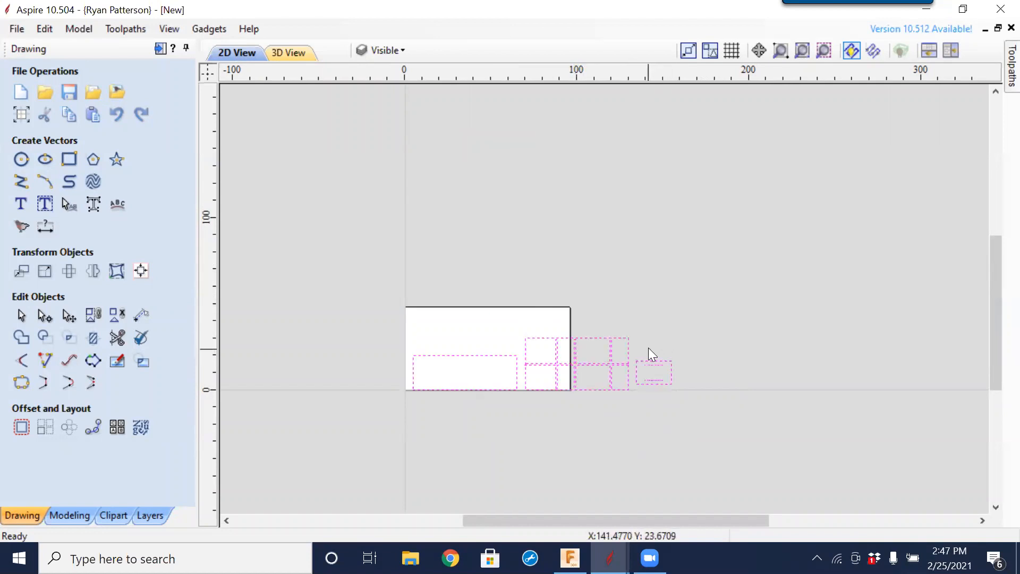
{"action": "left_click", "coordinate": [628, 436]}
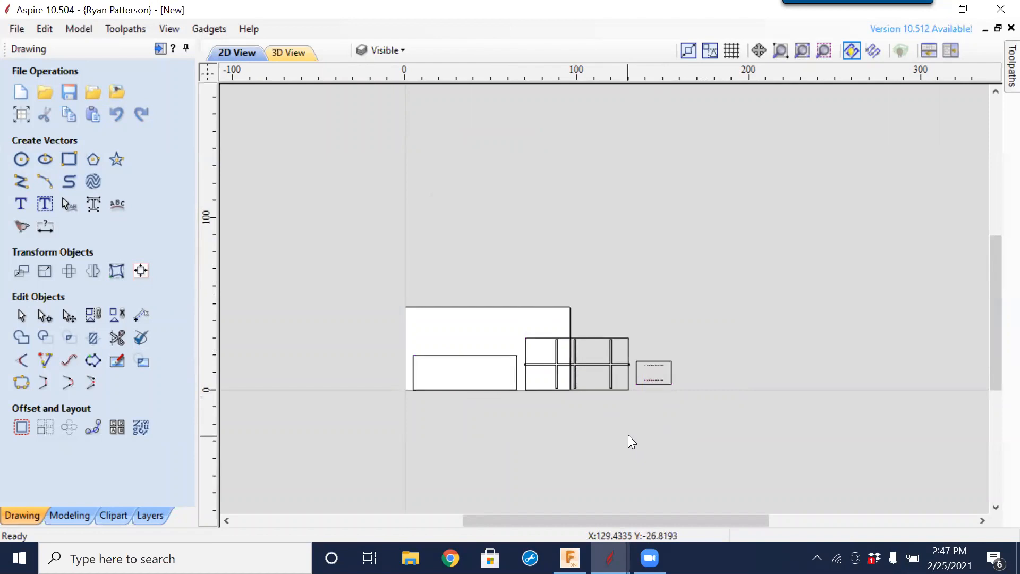
- Move the groove vector of the large panel to a new layer named Dado
{"action": "scroll", "coordinate": [589, 369], "scroll_direction": "up", "scroll_amount": 3}
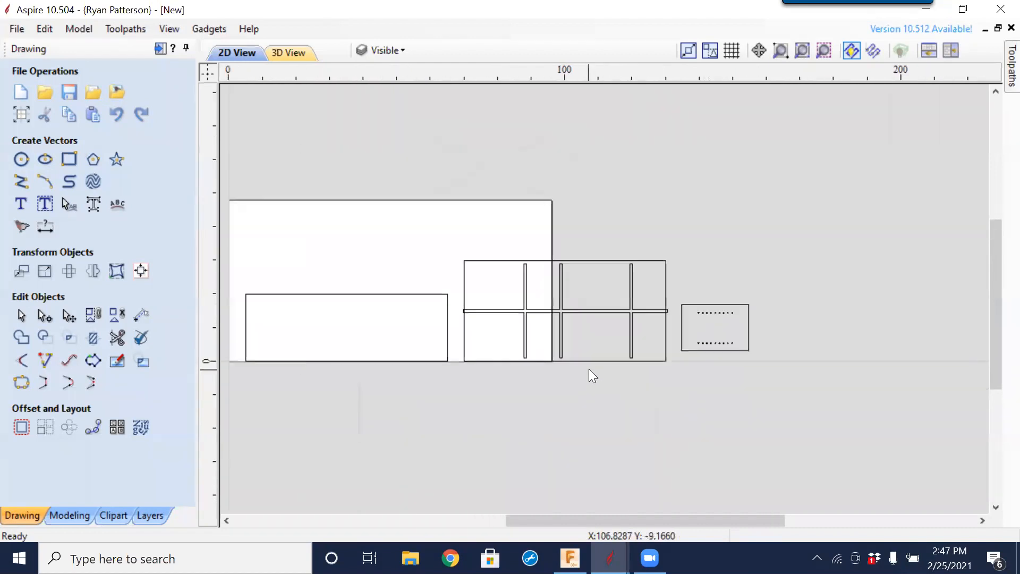
{"action": "left_click", "coordinate": [491, 334]}
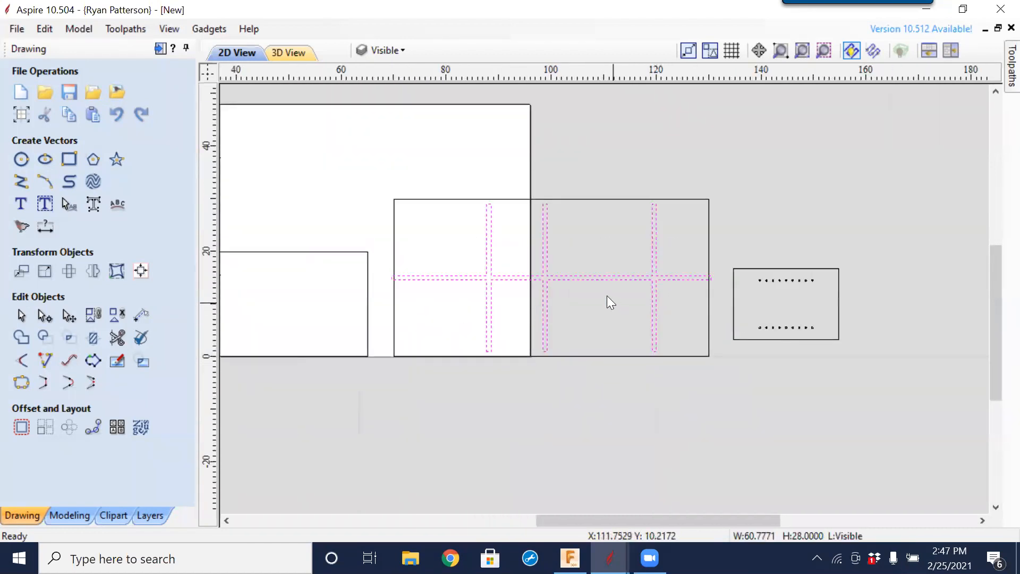
{"action": "right_click", "coordinate": [604, 276]}
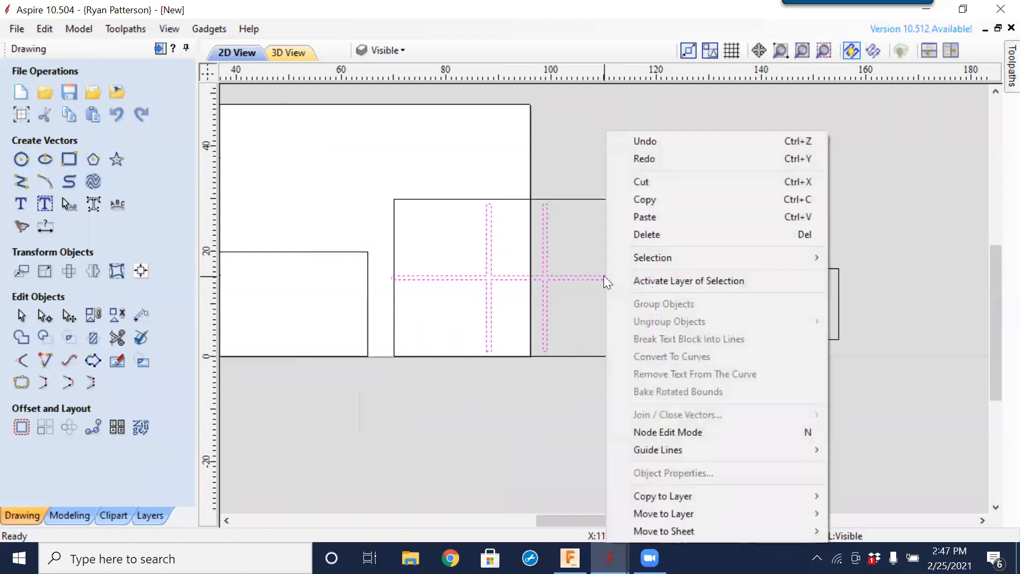
{"action": "mouse_move", "coordinate": [702, 515]}
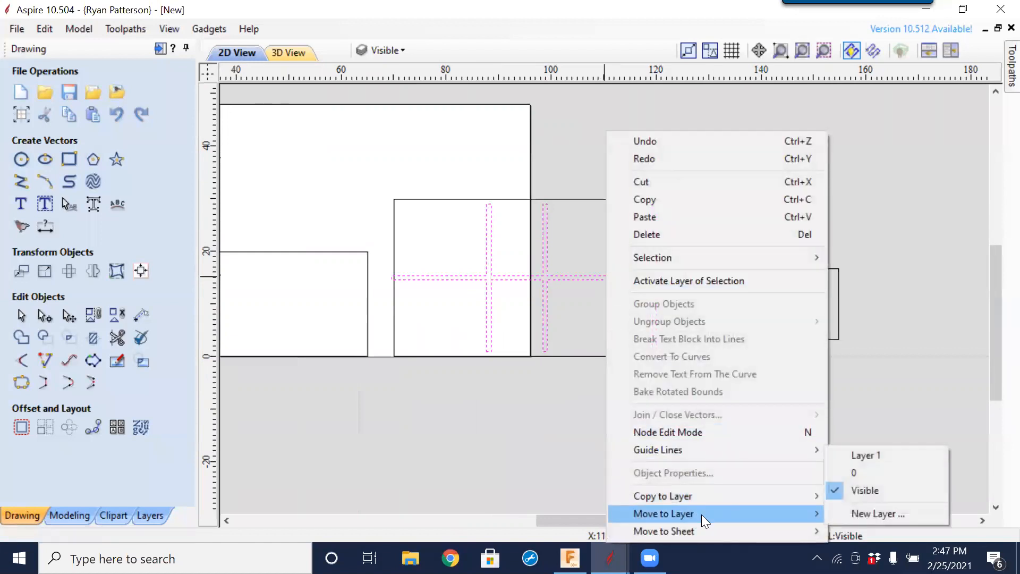
{"action": "left_click", "coordinate": [890, 514]}
{"action": "type", "text": "Dado"}
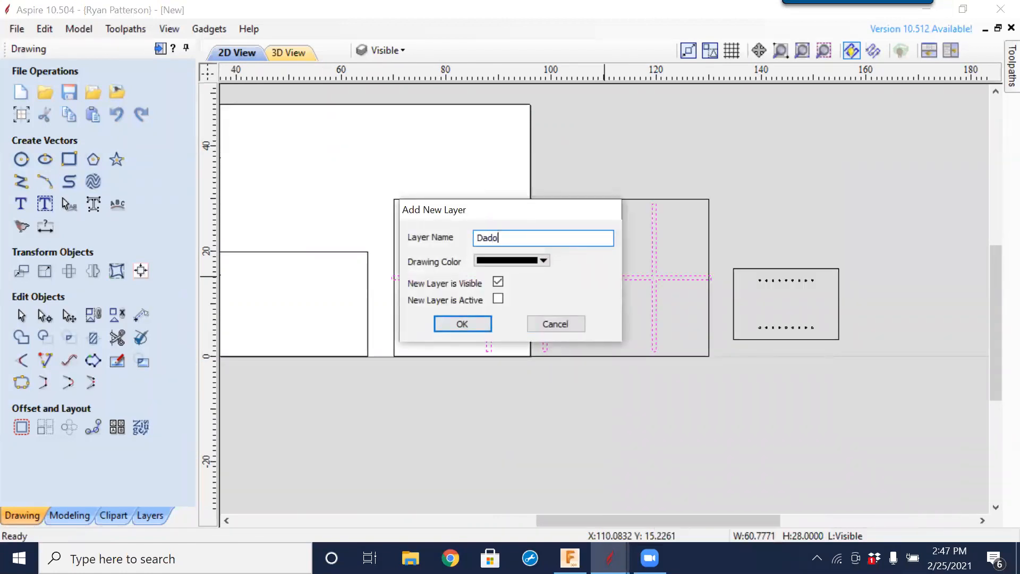
{"action": "left_click", "coordinate": [480, 328]}
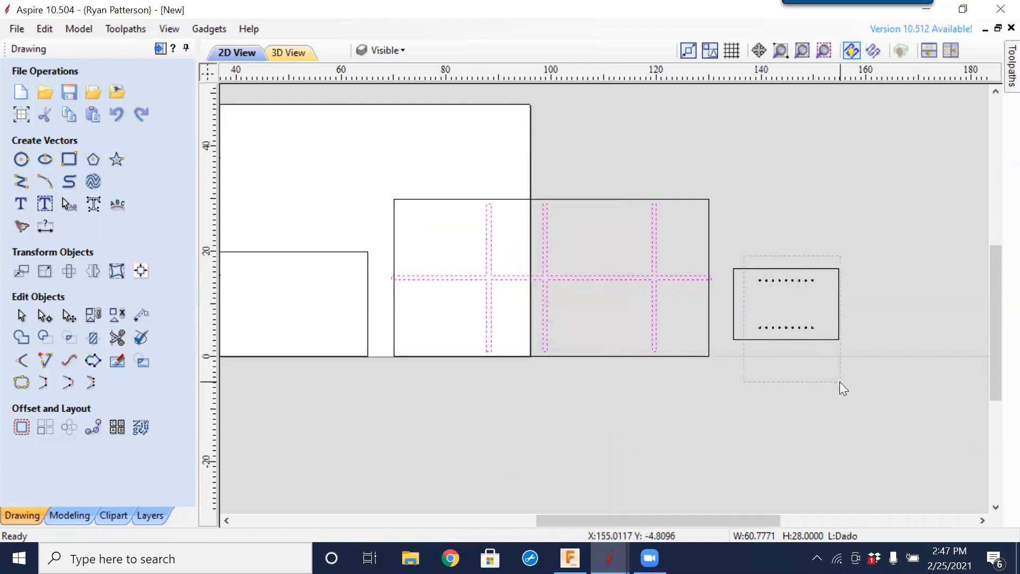
- Move all the small holes in the drilled panel to a new layer named Shelf_Holes
{"action": "left_click", "coordinate": [787, 328]}
{"action": "right_click", "coordinate": [788, 327]}
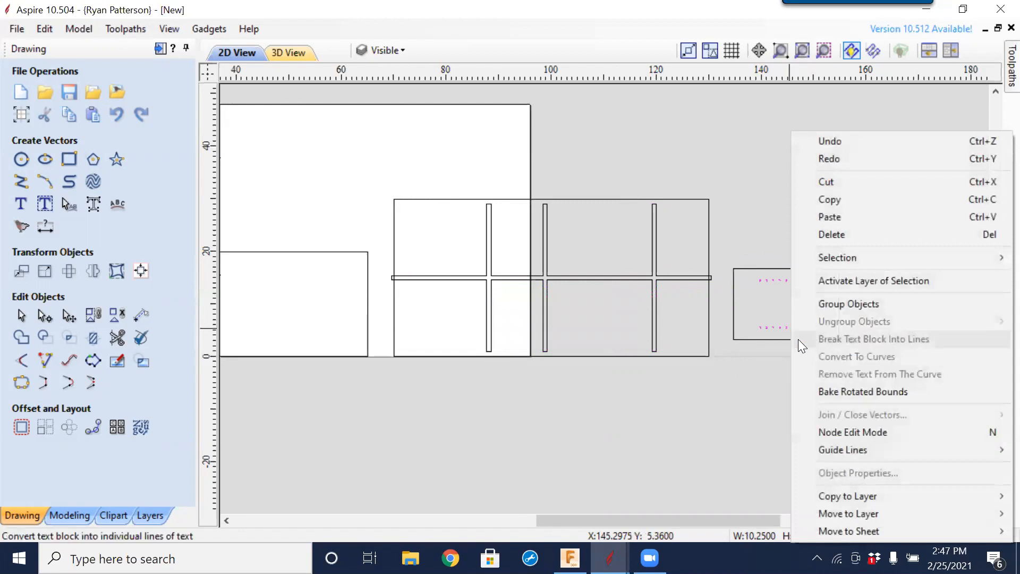
{"action": "mouse_move", "coordinate": [839, 514]}
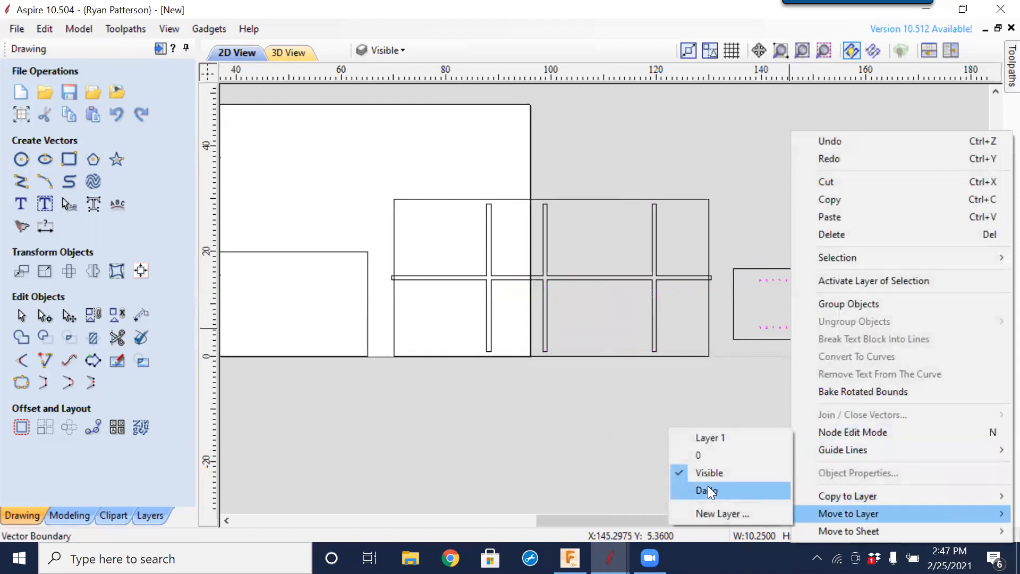
{"action": "left_click", "coordinate": [713, 514]}
{"action": "type", "text": "Shelf "}
{"action": "type", "text": "Holes"}
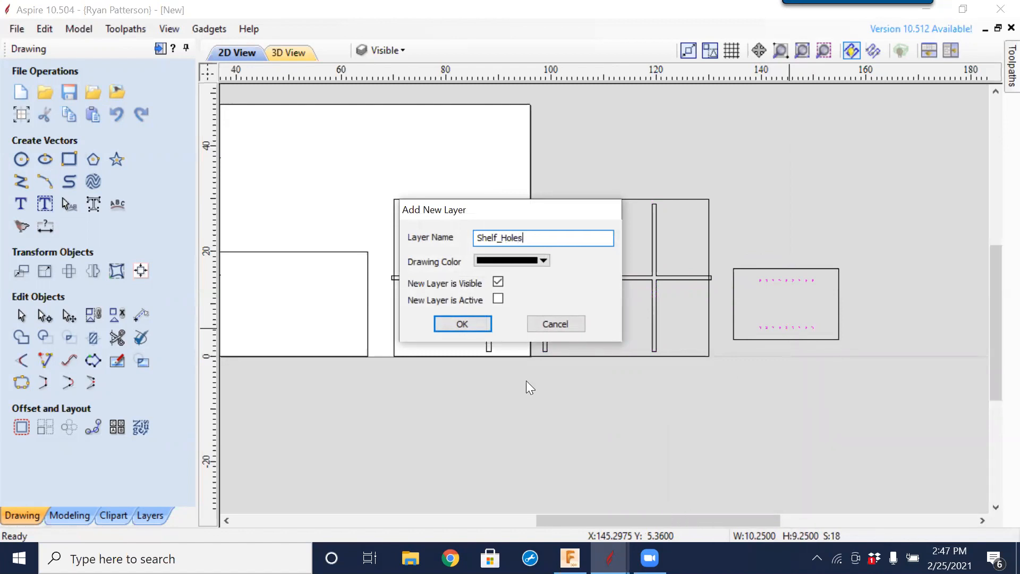
{"action": "left_click", "coordinate": [458, 321]}
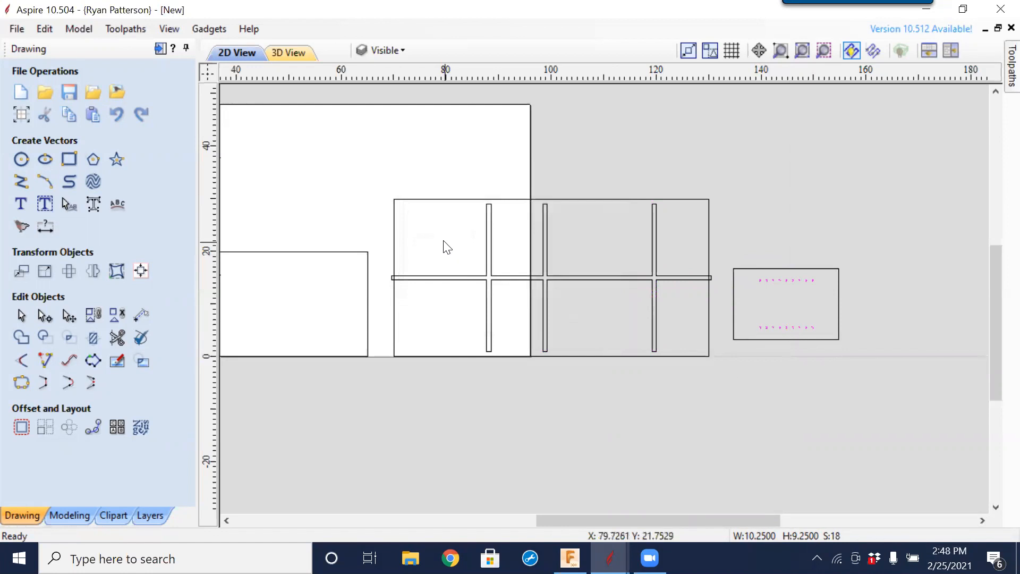
- Move the outer outlines of the three panels to a new layer named Cut
{"action": "left_click_drag", "start_coordinate": [426, 176], "coordinate": [335, 265]}
{"action": "left_click_drag", "start_coordinate": [873, 264], "coordinate": [826, 312]}
{"action": "left_click", "coordinate": [869, 244]}
{"action": "left_click_drag", "start_coordinate": [869, 238], "coordinate": [823, 313]}
{"action": "left_click_drag", "start_coordinate": [743, 177], "coordinate": [688, 225], "text": "shift"}
{"action": "left_click_drag", "start_coordinate": [342, 239], "coordinate": [301, 283], "text": "shift"}
{"action": "right_click", "coordinate": [332, 255]}
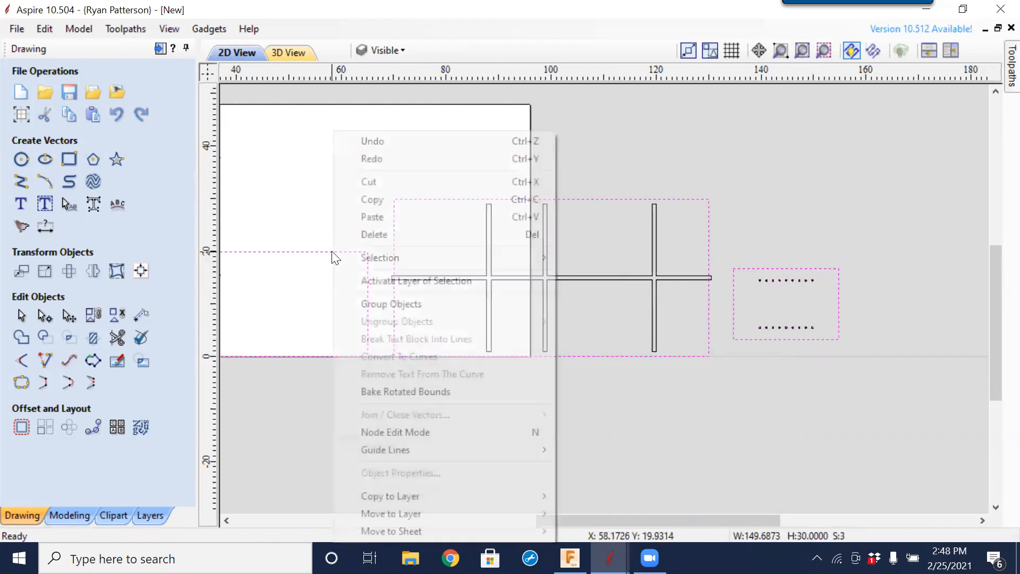
{"action": "mouse_move", "coordinate": [397, 531]}
{"action": "mouse_move", "coordinate": [529, 512]}
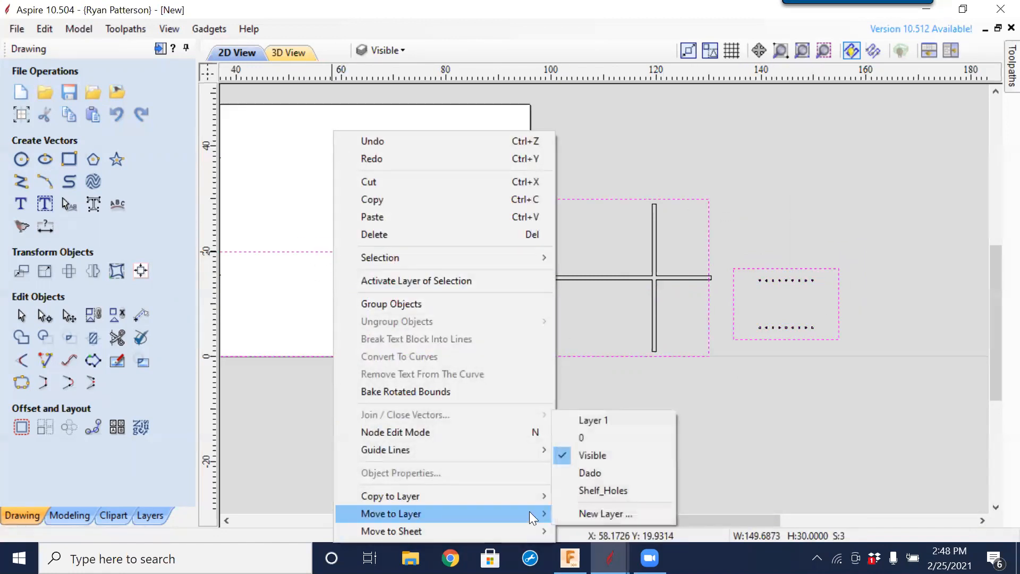
{"action": "left_click", "coordinate": [633, 512]}
{"action": "type", "text": "Cut"}
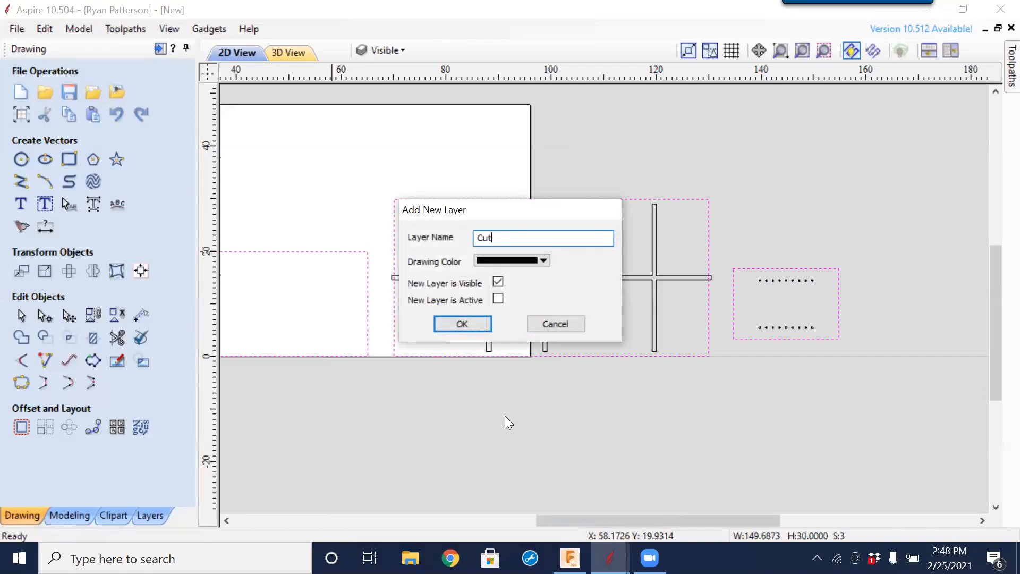
{"action": "left_click", "coordinate": [481, 322]}
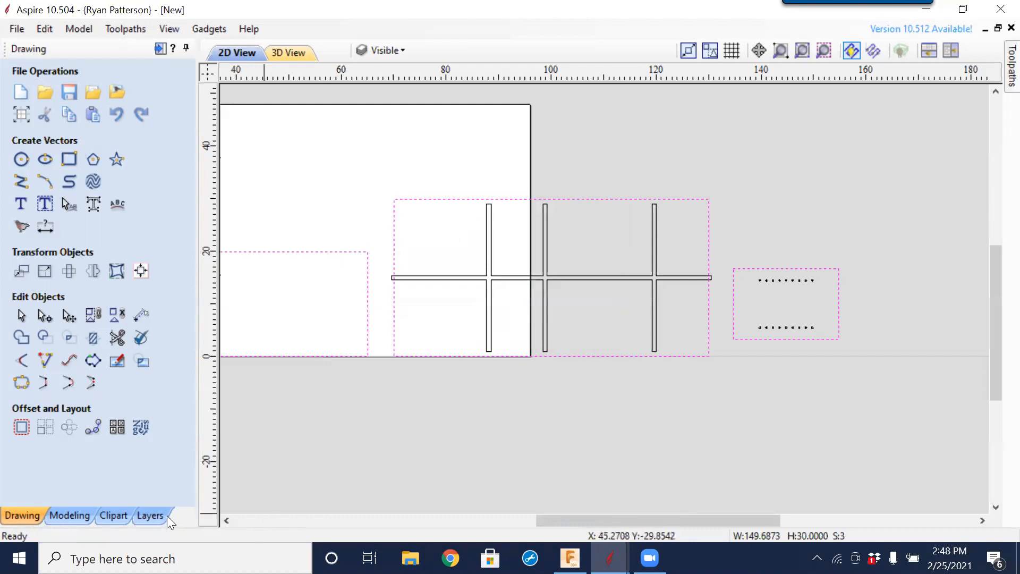
- Hide the Dado, Shelf_Holes and Cut layers to check whether the remaining layers hold any vectors
{"action": "scroll", "coordinate": [750, 295], "scroll_direction": "down", "scroll_amount": 2}
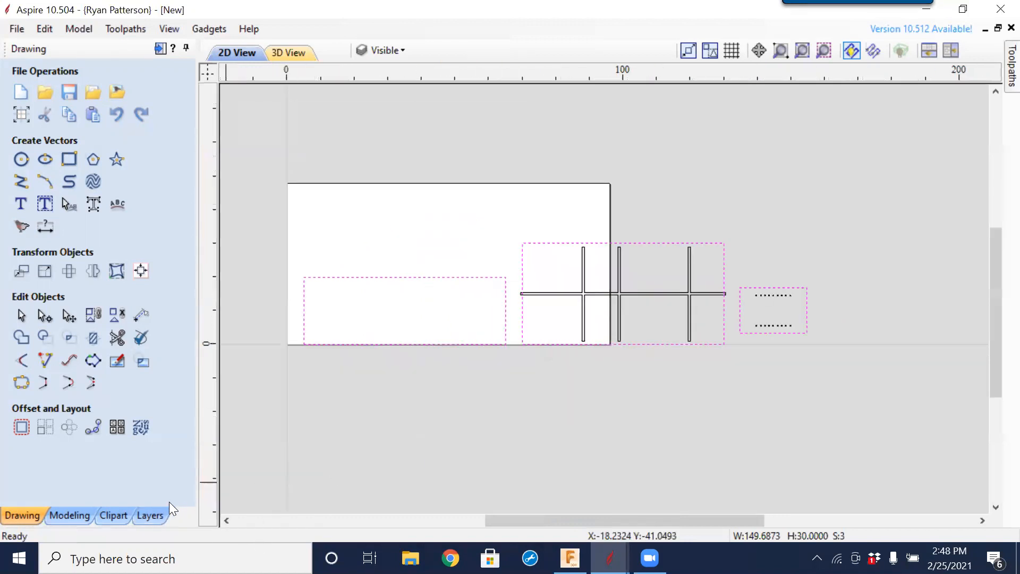
{"action": "left_click", "coordinate": [162, 514]}
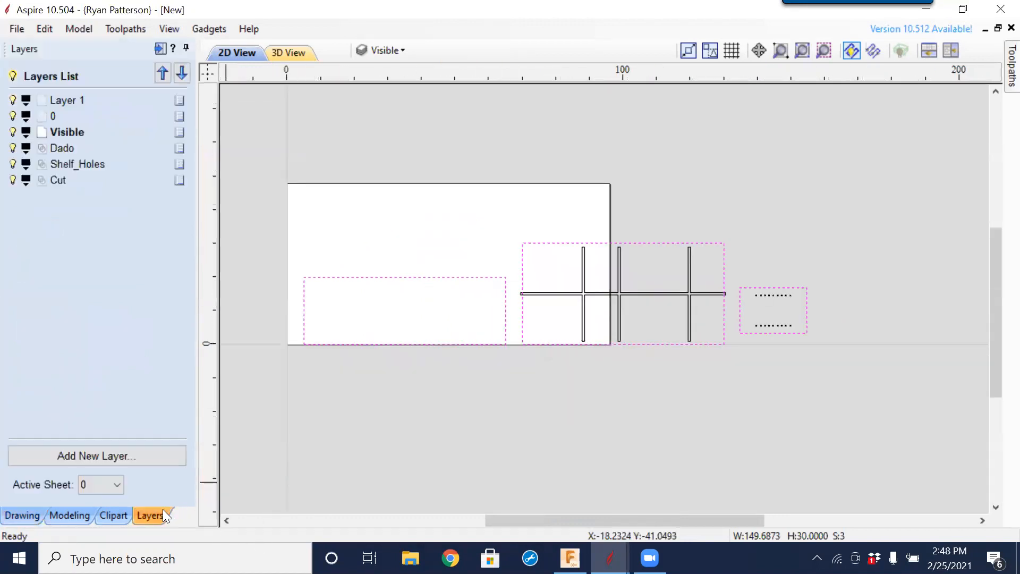
{"action": "left_click", "coordinate": [13, 148]}
{"action": "left_click", "coordinate": [13, 164]}
{"action": "left_click", "coordinate": [13, 180]}
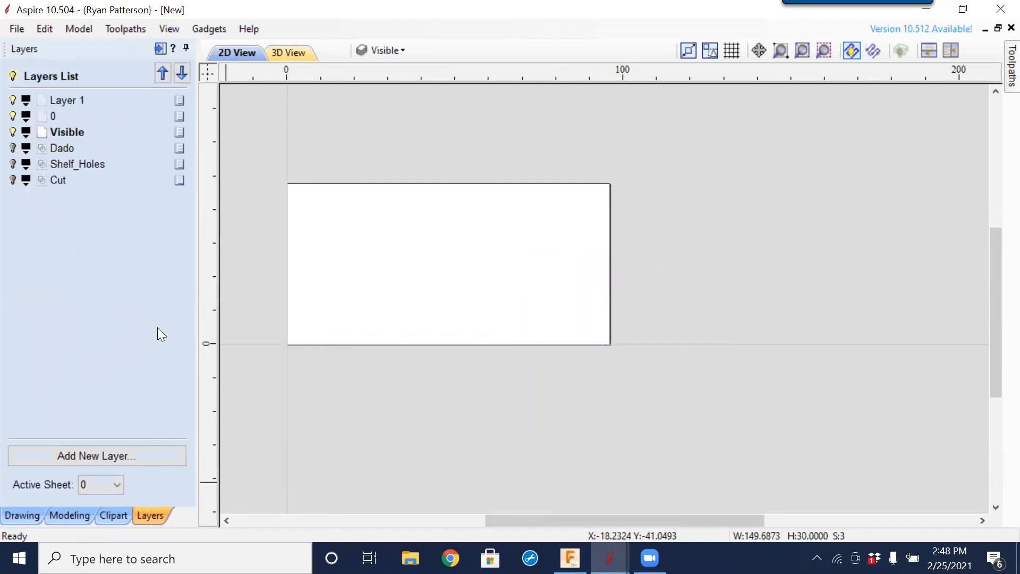
- Try to delete the layers Layer 1, 0 and Visible while the machining layers are hidden, and show the machining layers again
{"action": "left_click", "coordinate": [74, 102]}
{"action": "key", "text": "Delete"}
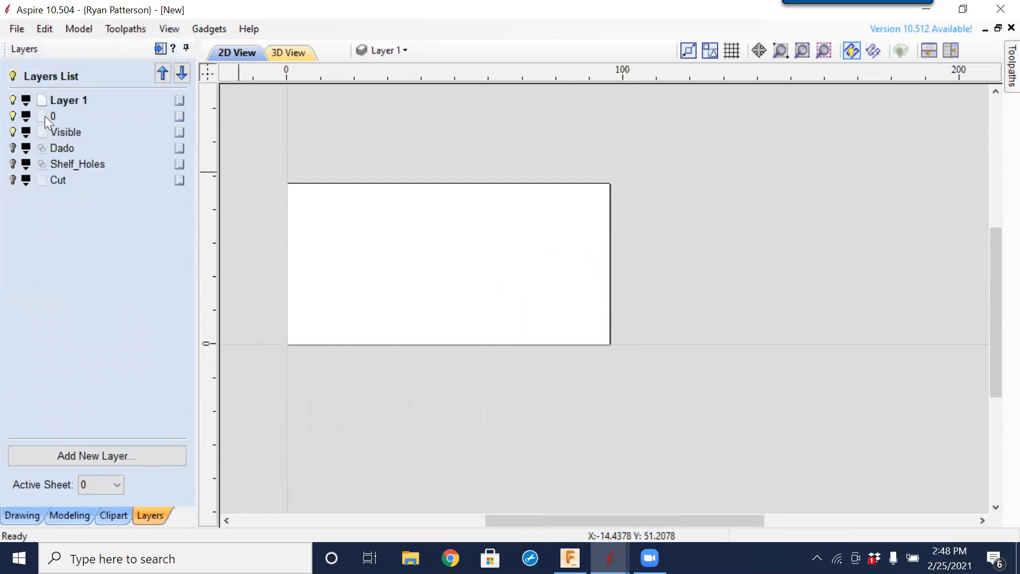
{"action": "right_click", "coordinate": [78, 100]}
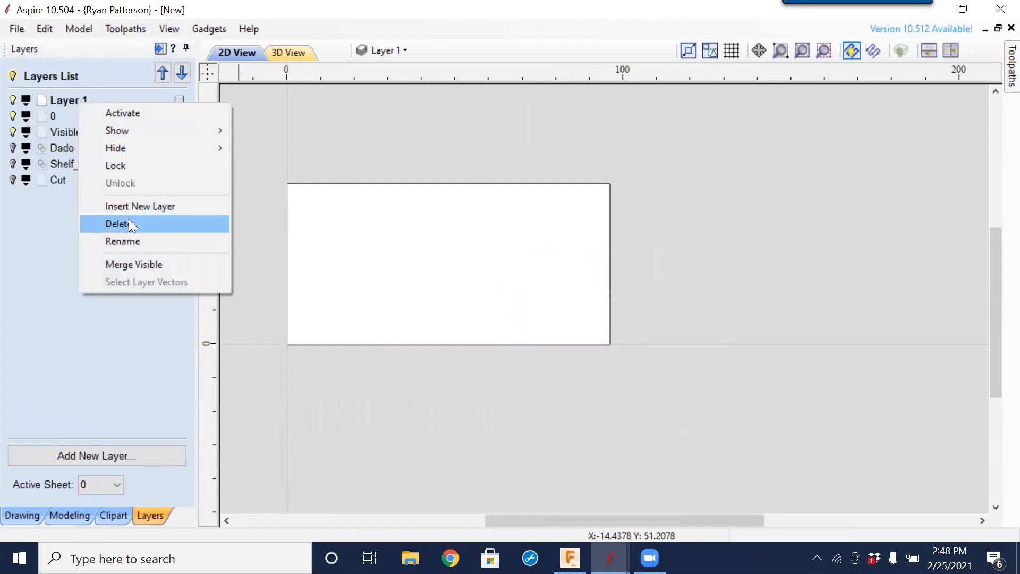
{"action": "left_click", "coordinate": [128, 219]}
{"action": "right_click", "coordinate": [51, 102]}
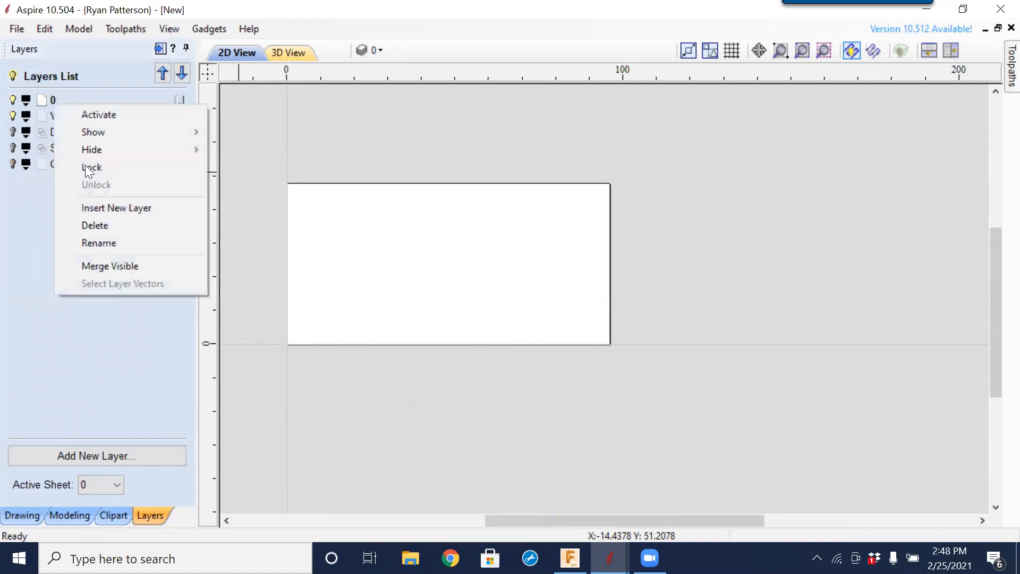
{"action": "left_click", "coordinate": [95, 225]}
{"action": "double_click", "coordinate": [66, 101]}
{"action": "right_click", "coordinate": [64, 101]}
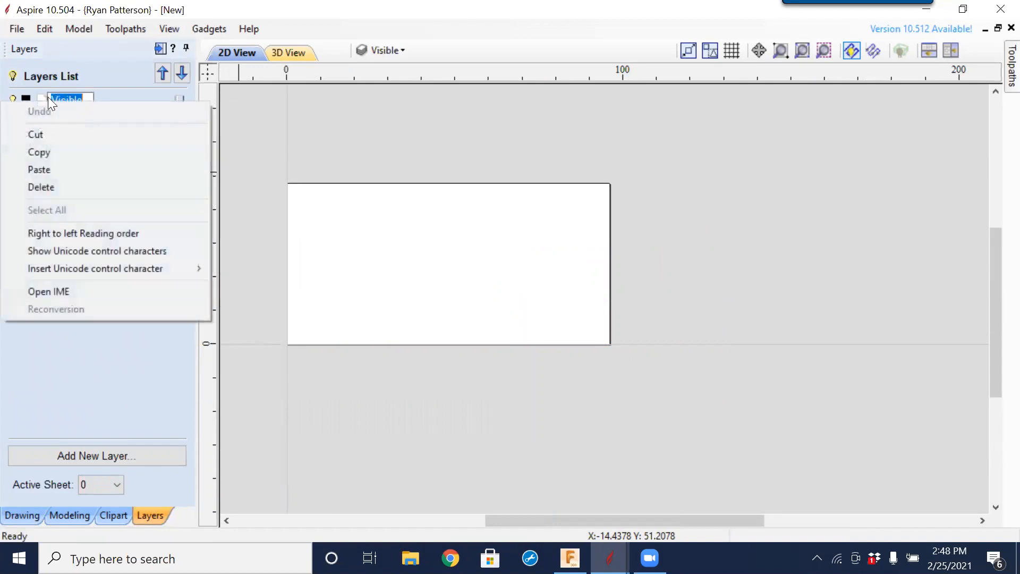
{"action": "right_click", "coordinate": [44, 98]}
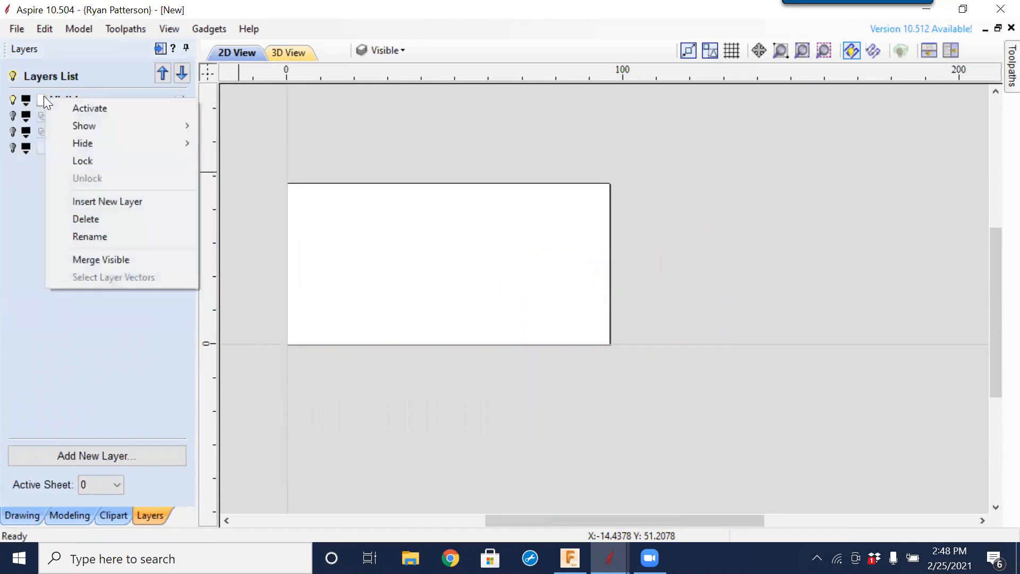
{"action": "left_click", "coordinate": [95, 219]}
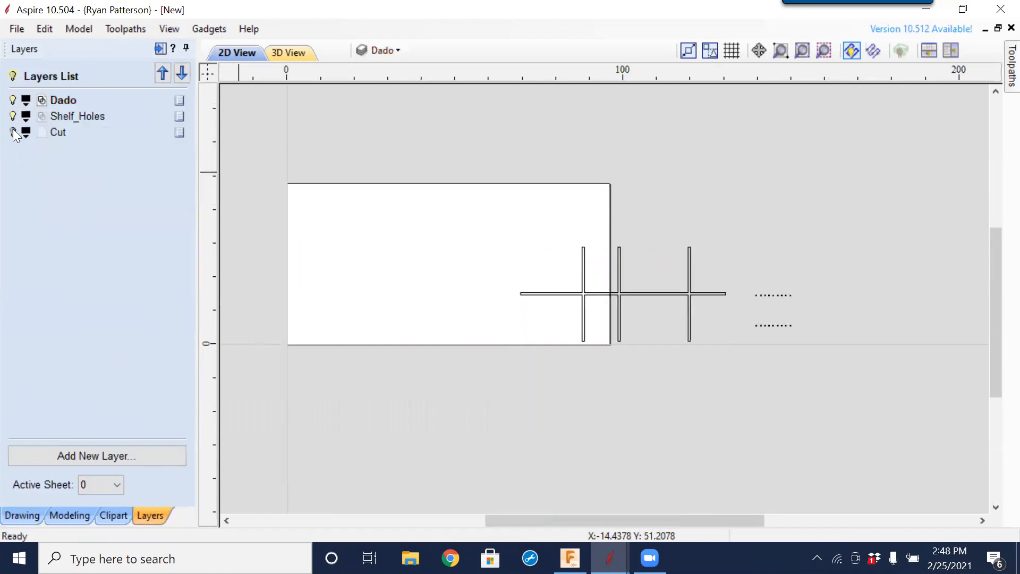
{"action": "scroll", "coordinate": [223, 252], "scroll_direction": "down", "scroll_amount": 1}
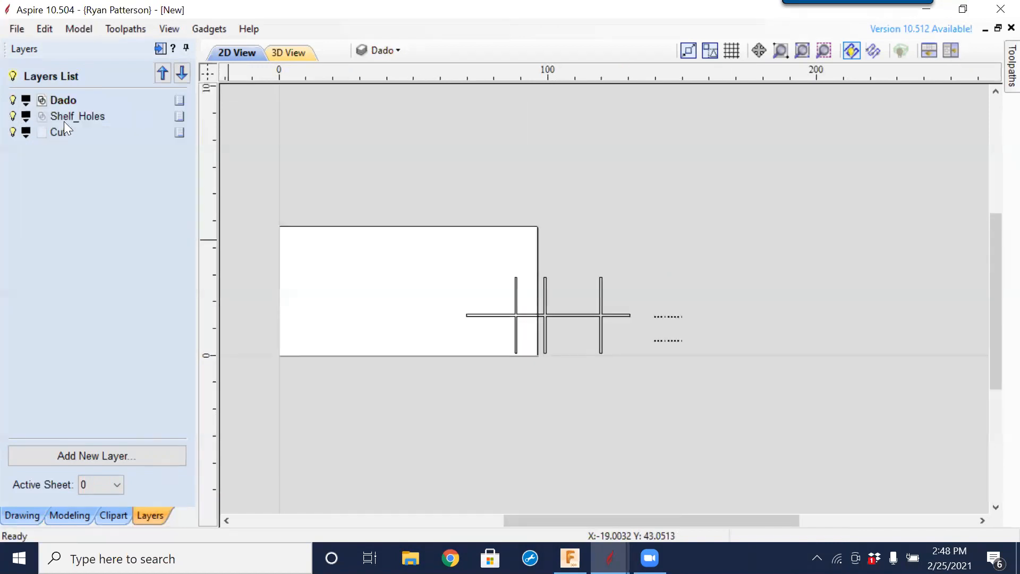
{"action": "left_click", "coordinate": [58, 135]}
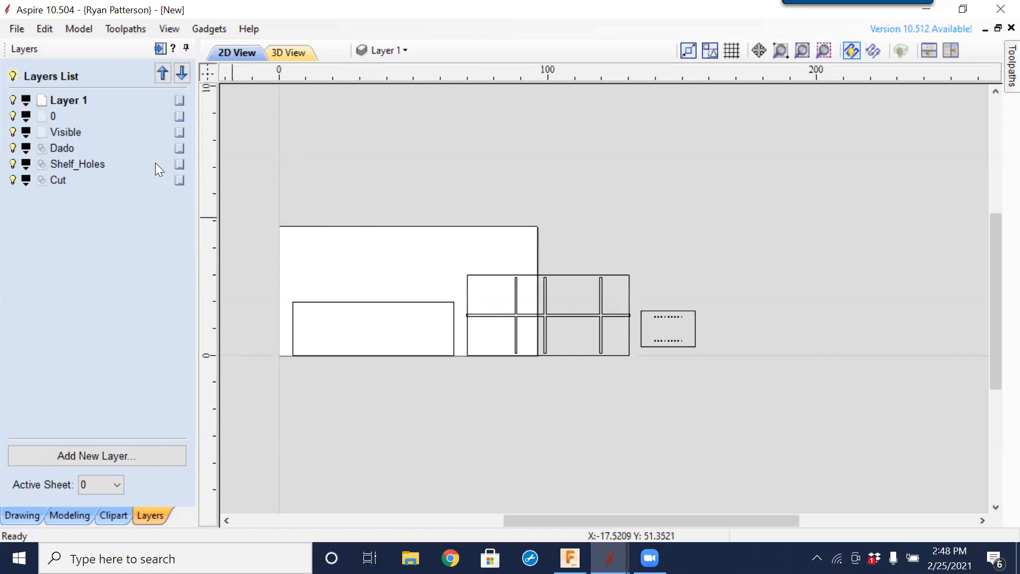
- Delete the empty layers Layer 1, 0 and Visible, keeping all panel outlines on the Cut layer
{"action": "left_click", "coordinate": [57, 181]}
{"action": "left_click", "coordinate": [67, 102]}
{"action": "right_click", "coordinate": [64, 100]}
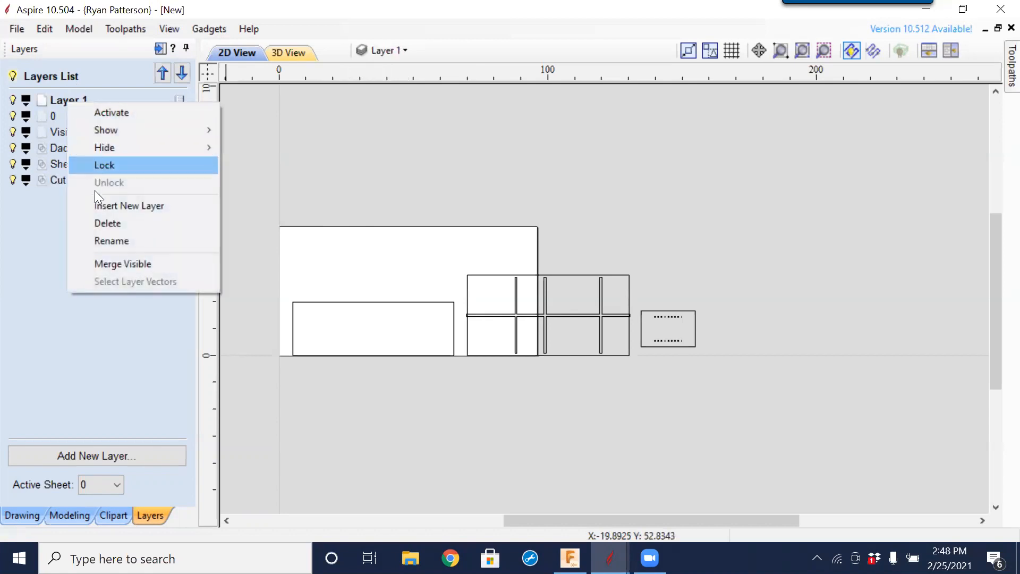
{"action": "left_click", "coordinate": [107, 223]}
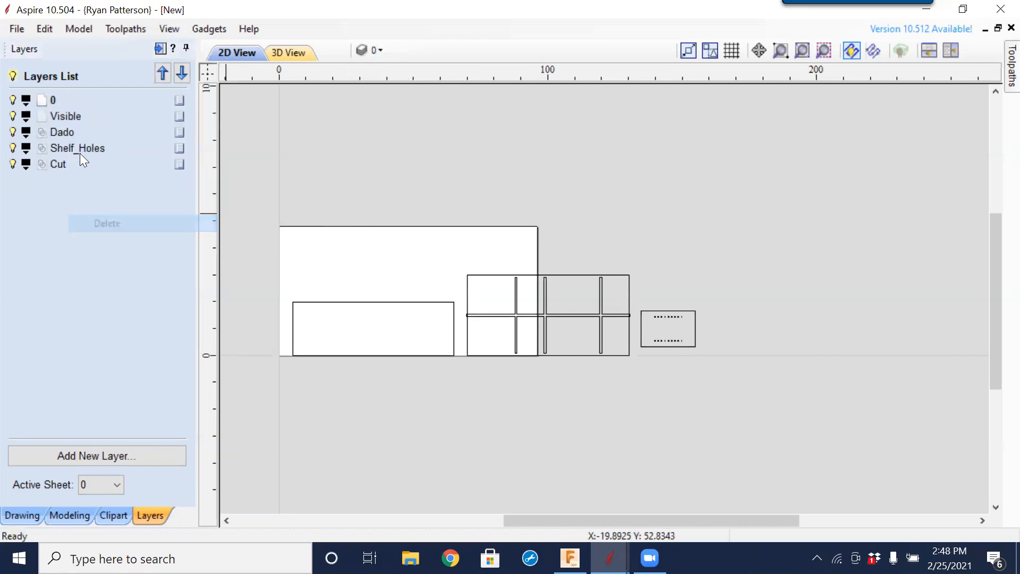
{"action": "right_click", "coordinate": [49, 100]}
{"action": "left_click", "coordinate": [99, 219]}
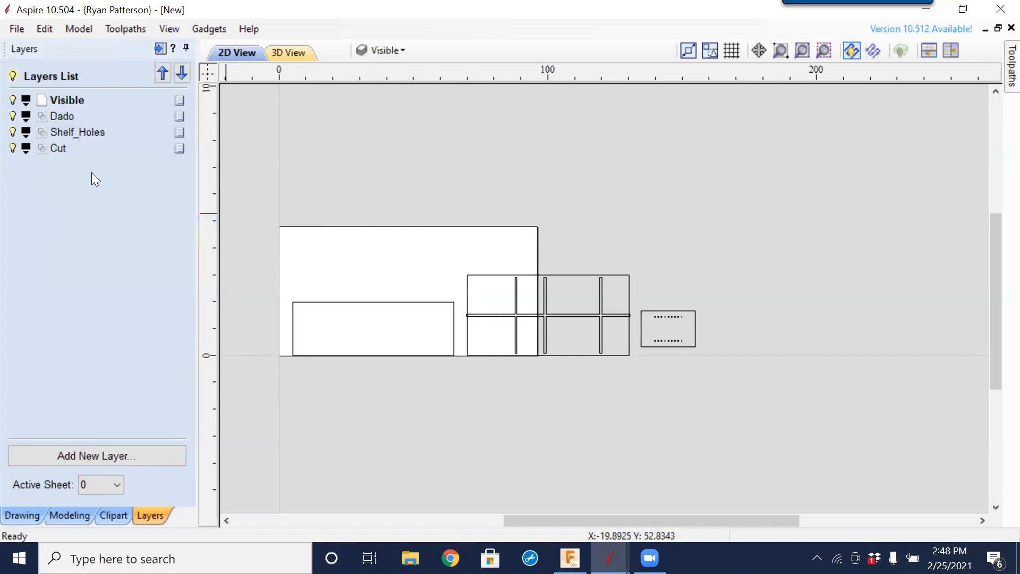
{"action": "right_click", "coordinate": [65, 97]}
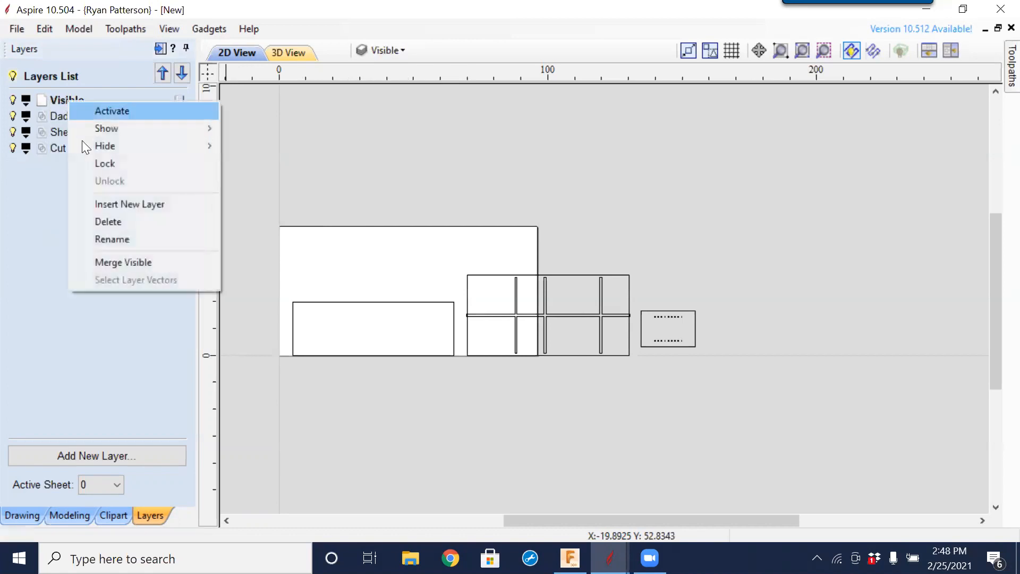
{"action": "left_click", "coordinate": [96, 221]}
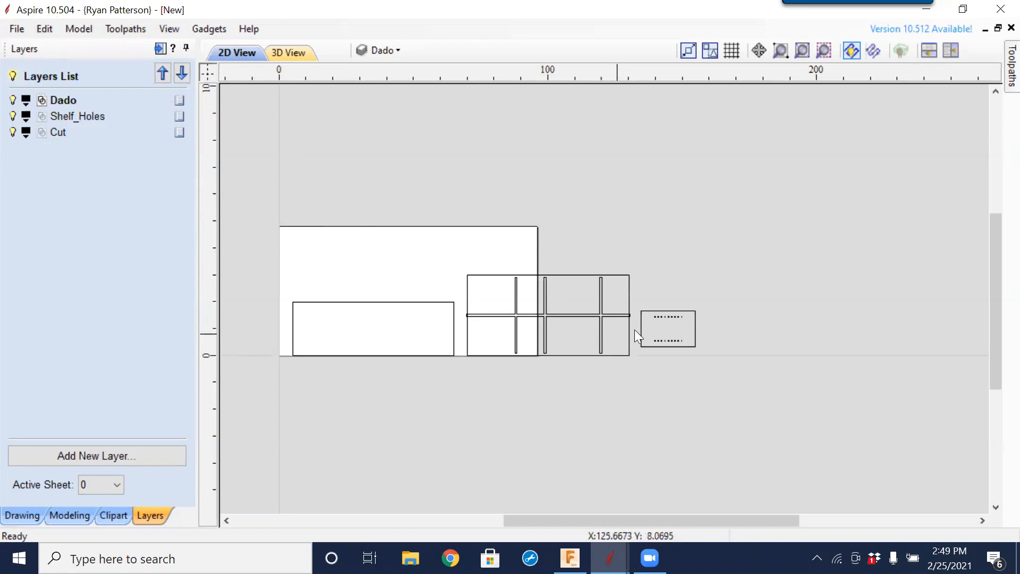
- Make the Shelf_Holes layer active and move it above Dado in the layer order
{"action": "left_click", "coordinate": [89, 115]}
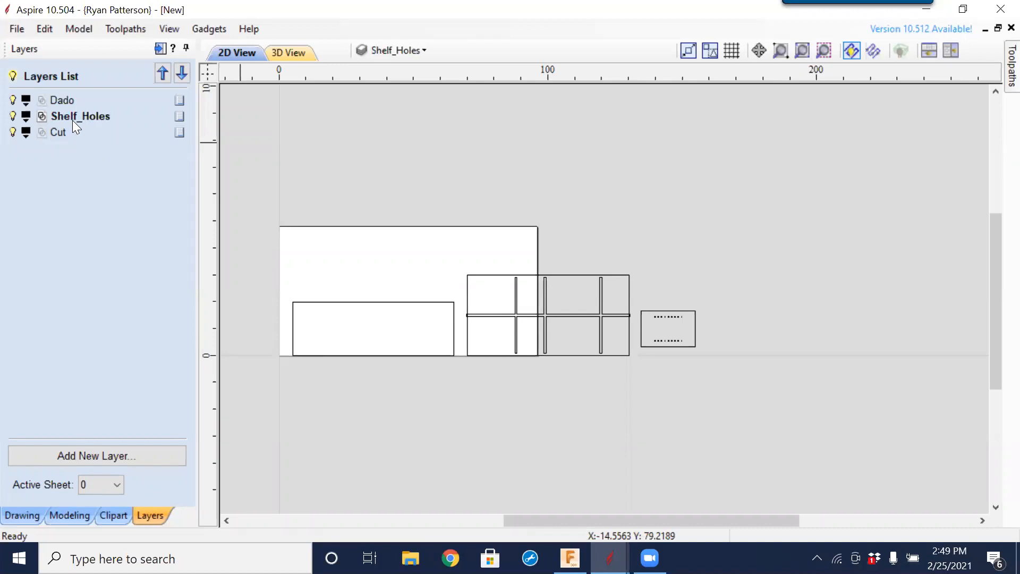
{"action": "left_click", "coordinate": [162, 74]}
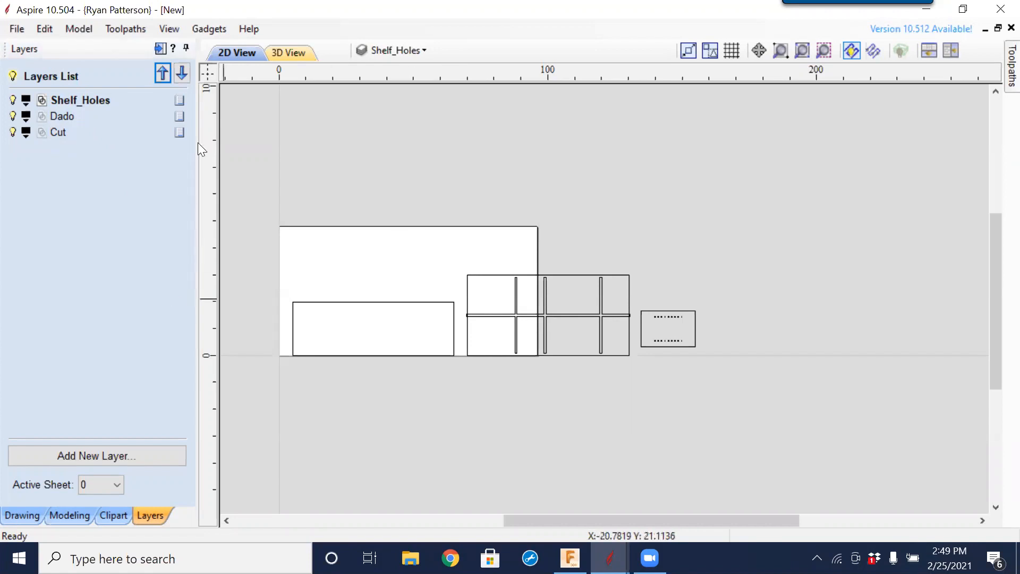
- Select all the parts on the Default Sheet and nest them onto sheets with the existing nesting settings
{"action": "left_click", "coordinate": [16, 516]}
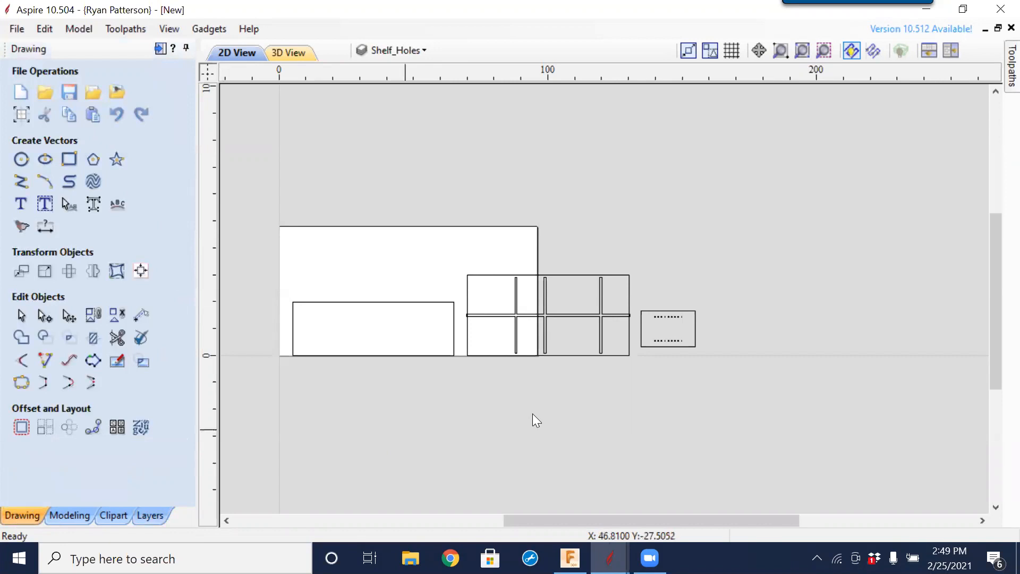
{"action": "mouse_move", "coordinate": [263, 194]}
{"action": "left_mouse_down"}
{"action": "mouse_move", "coordinate": [744, 420]}
{"action": "mouse_move", "coordinate": [731, 411]}
{"action": "left_mouse_up"}
{"action": "left_click", "coordinate": [141, 426]}
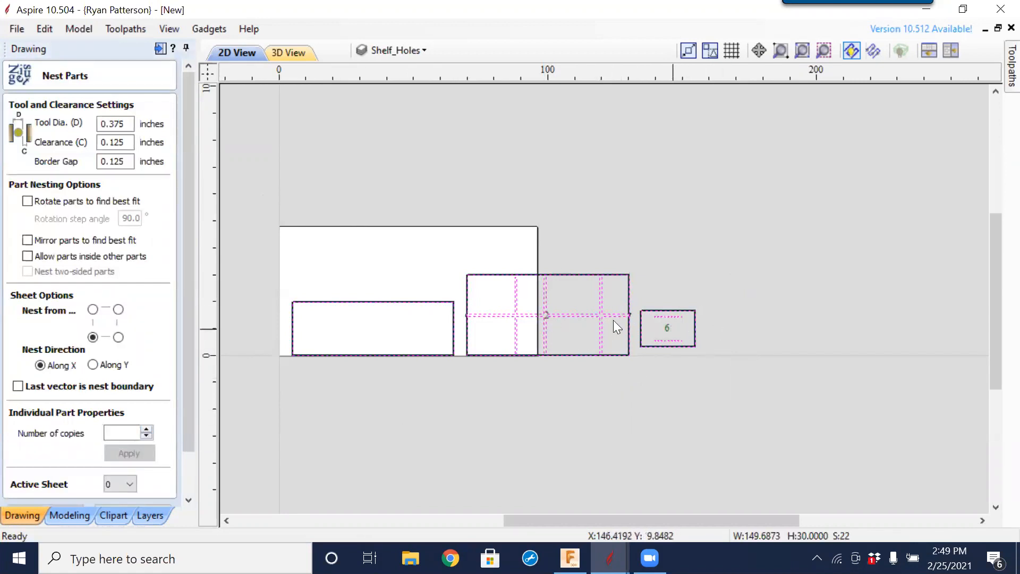
{"action": "left_click_drag", "start_coordinate": [185, 346], "coordinate": [134, 462]}
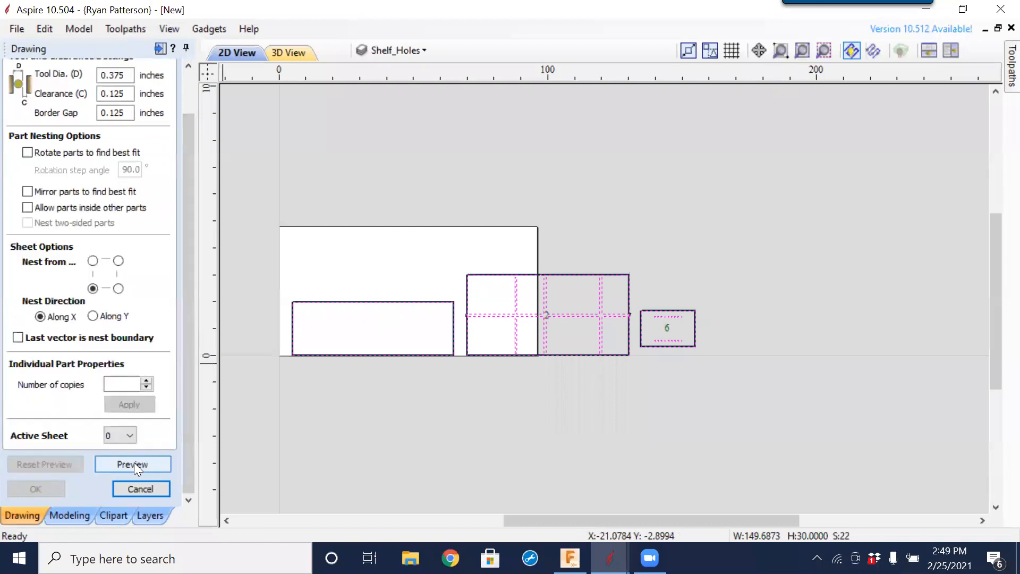
{"action": "left_click", "coordinate": [134, 463]}
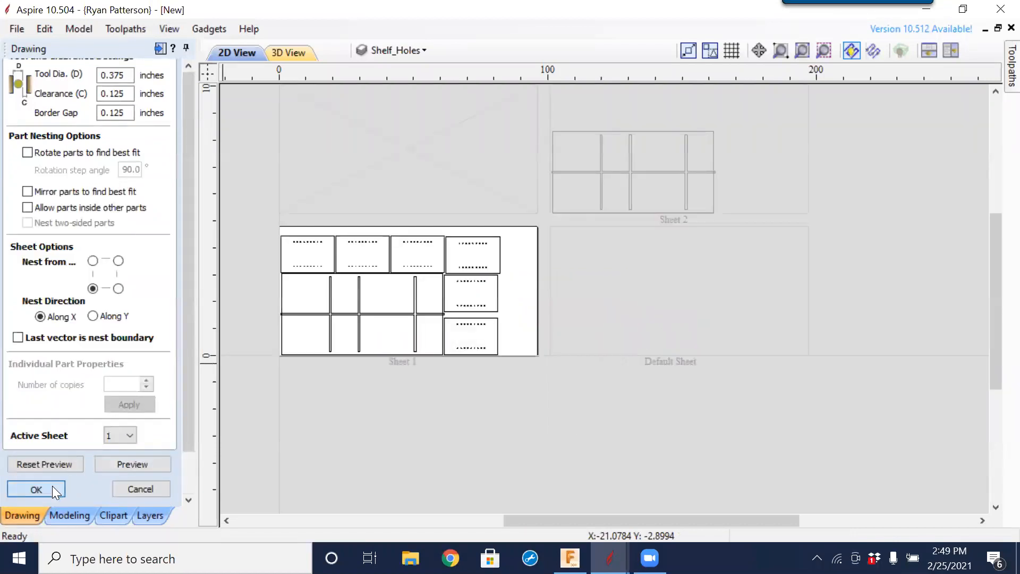
{"action": "left_click", "coordinate": [36, 489]}
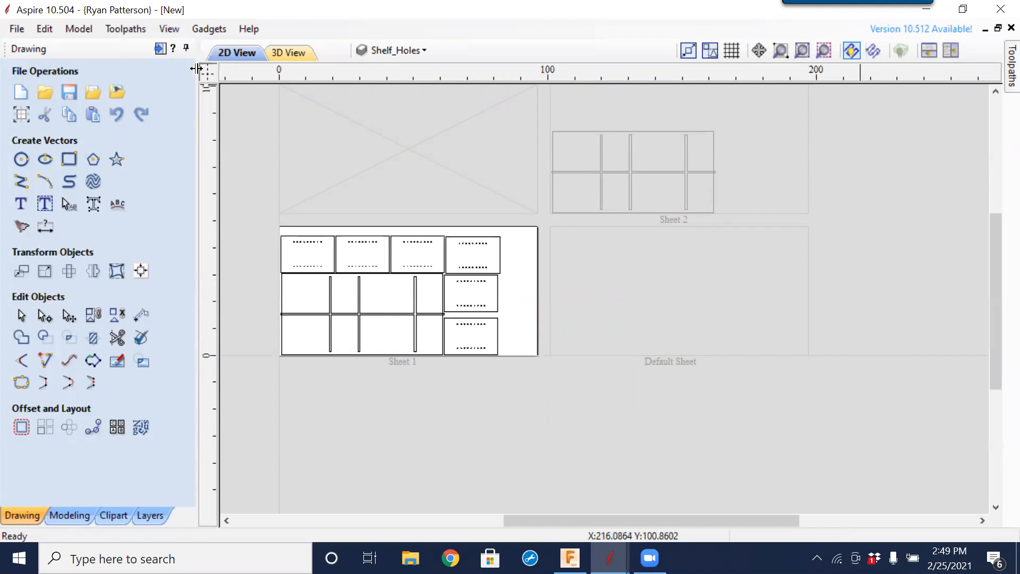
- Collapse the drawing tools, bring the nested Sheet 1 into view and display the toolpath operations
{"action": "left_click", "coordinate": [187, 50]}
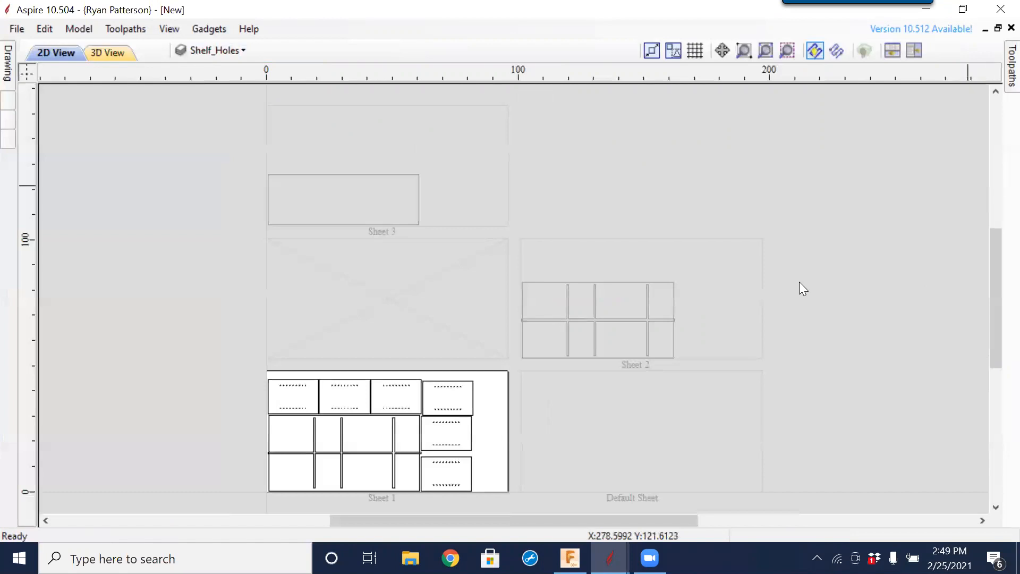
{"action": "middle_click_drag", "start_coordinate": [701, 353], "coordinate": [723, 236]}
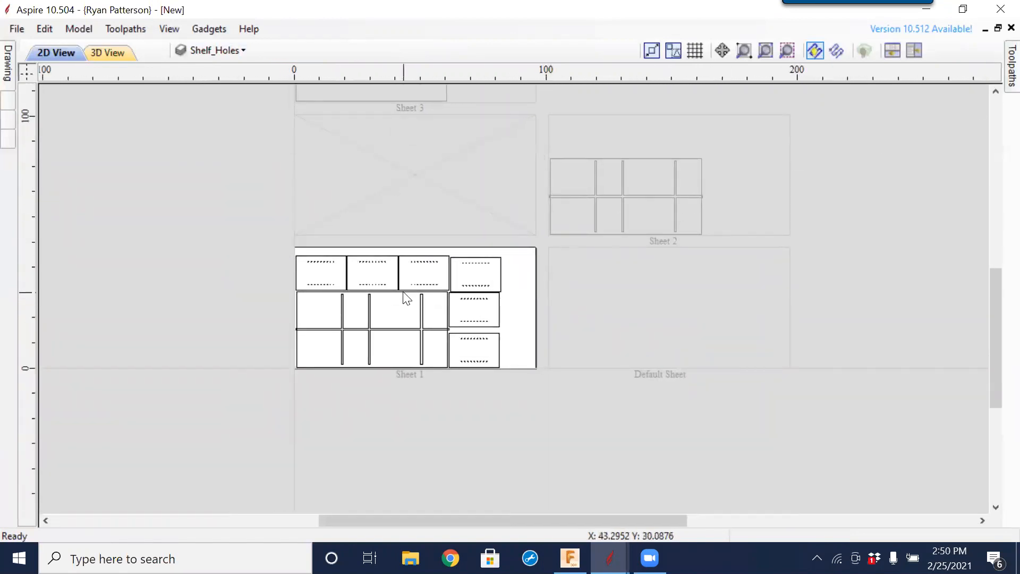
{"action": "scroll", "coordinate": [408, 276], "scroll_direction": "up", "scroll_amount": 3}
{"action": "scroll", "coordinate": [567, 314], "scroll_direction": "down", "scroll_amount": 2}
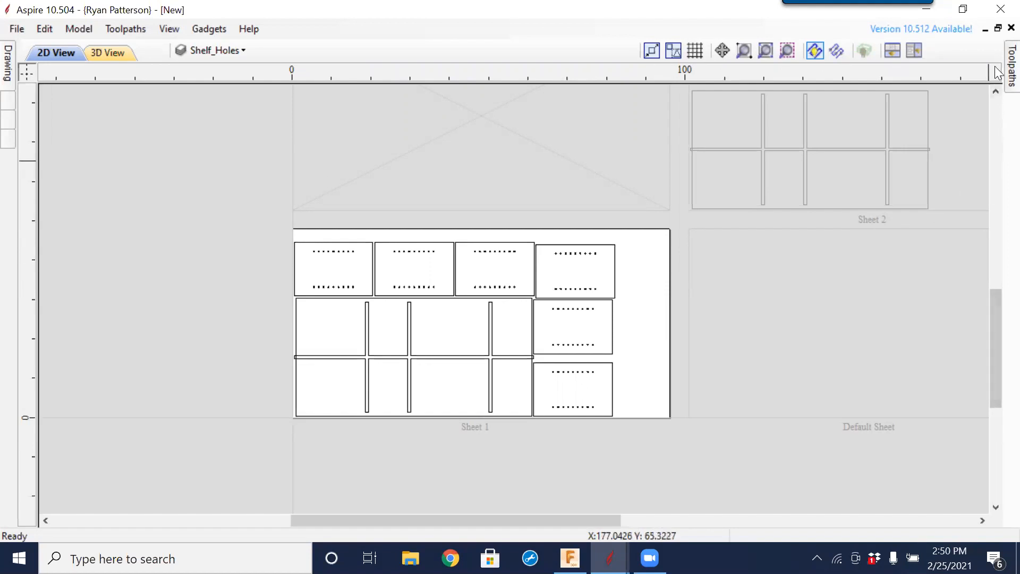
{"action": "mouse_move", "coordinate": [997, 69]}
{"action": "left_click", "coordinate": [993, 49]}
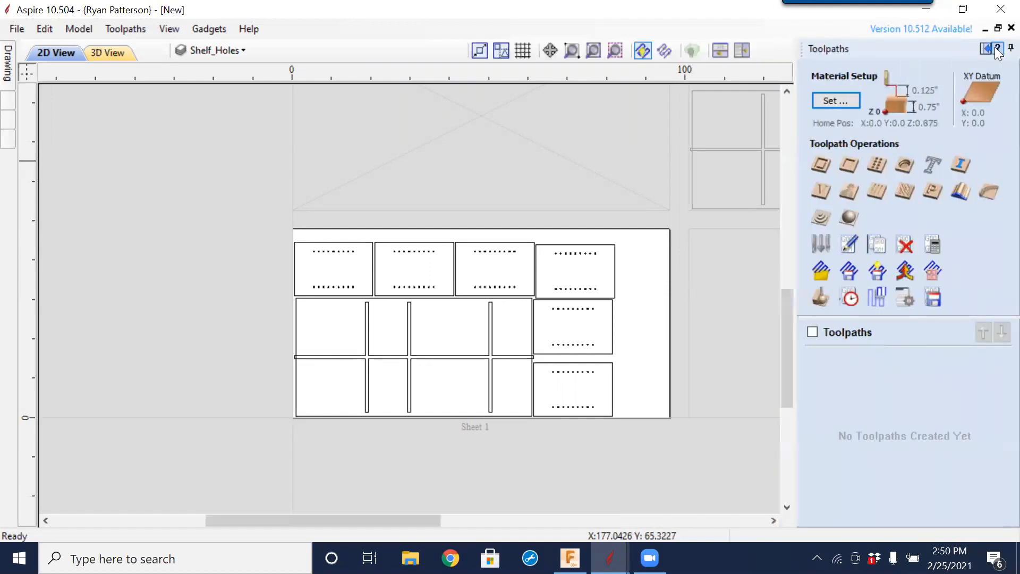
- Start a drilling toolpath with a cut depth of 0.76 inches and turn off peck drilling
{"action": "left_click", "coordinate": [878, 166]}
{"action": "left_click_drag", "start_coordinate": [944, 131], "coordinate": [898, 133]}
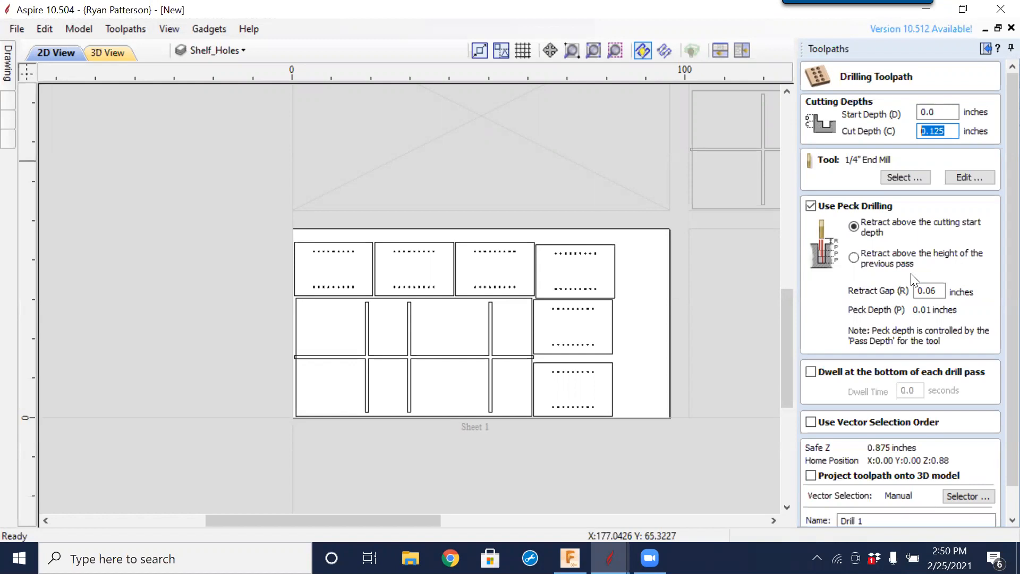
{"action": "type", "text": "z"}
{"action": "key", "text": "BackSpace"}
{"action": "type", "text": "0.75"}
{"action": "left_click_drag", "start_coordinate": [942, 132], "coordinate": [934, 133]}
{"action": "type", "text": "6"}
{"action": "left_click", "coordinate": [811, 206]}
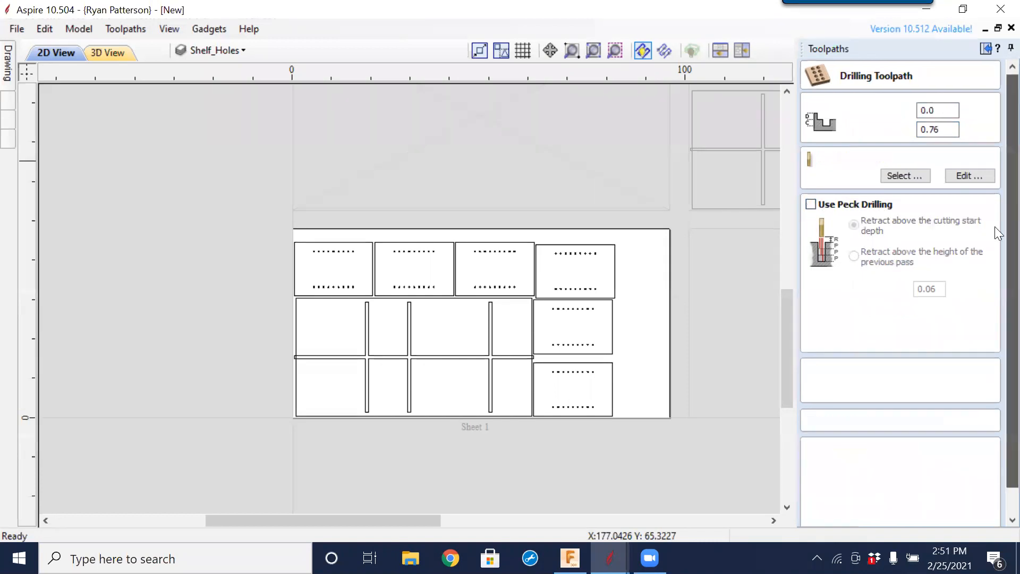
- Associate the drilling toolpath with only the closed vectors on the Shelf_Holes layer, excluding open vectors
{"action": "scroll", "coordinate": [995, 227], "scroll_direction": "down", "scroll_amount": 2}
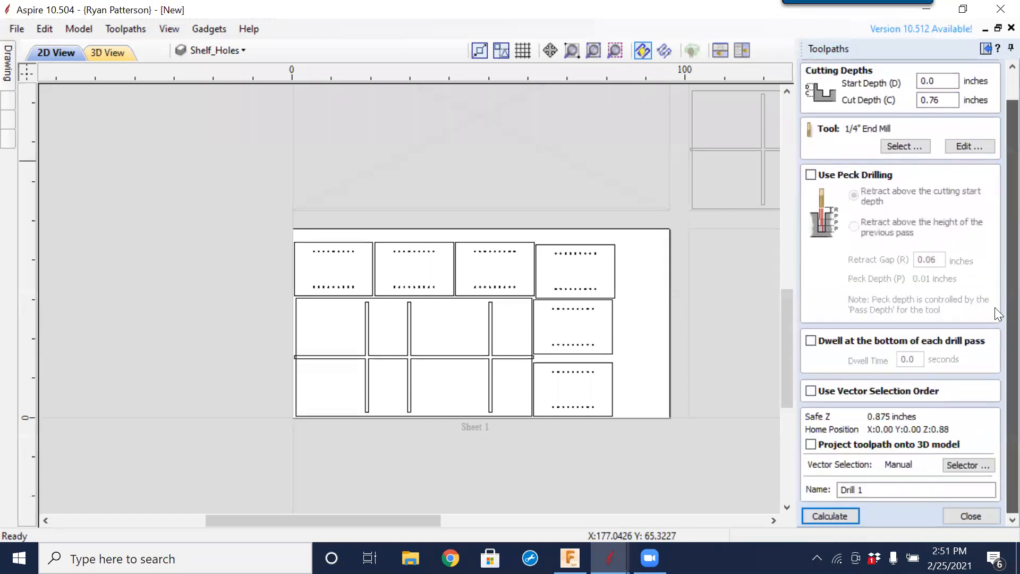
{"action": "left_click", "coordinate": [960, 466]}
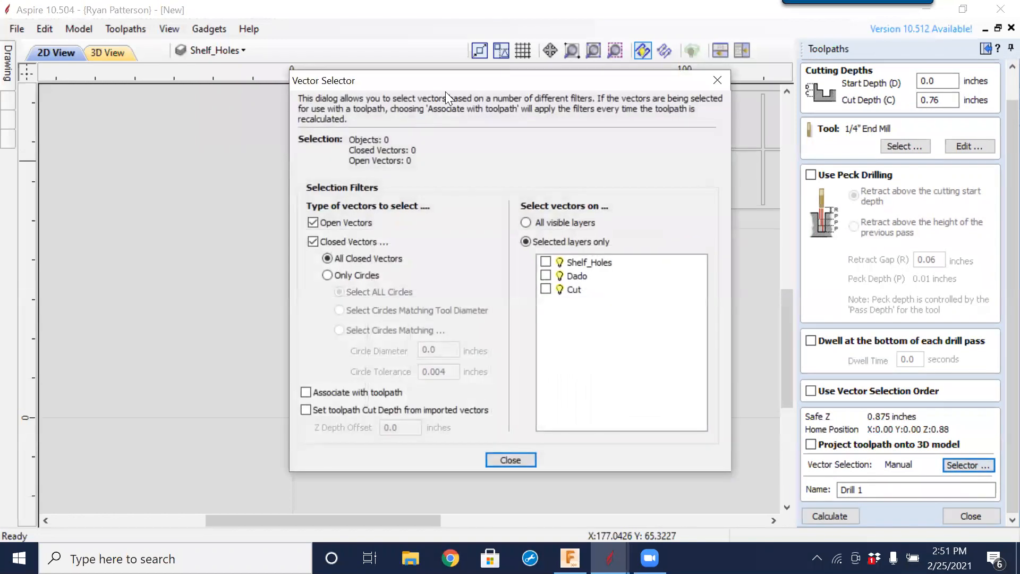
{"action": "left_click_drag", "start_coordinate": [445, 81], "coordinate": [741, 77]}
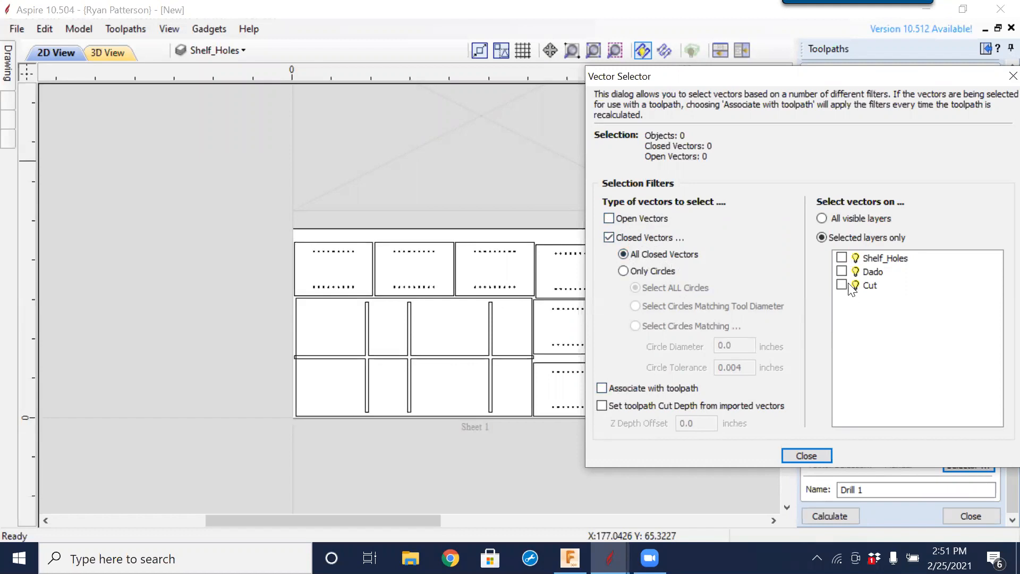
{"action": "left_click", "coordinate": [843, 257]}
{"action": "left_click", "coordinate": [812, 456]}
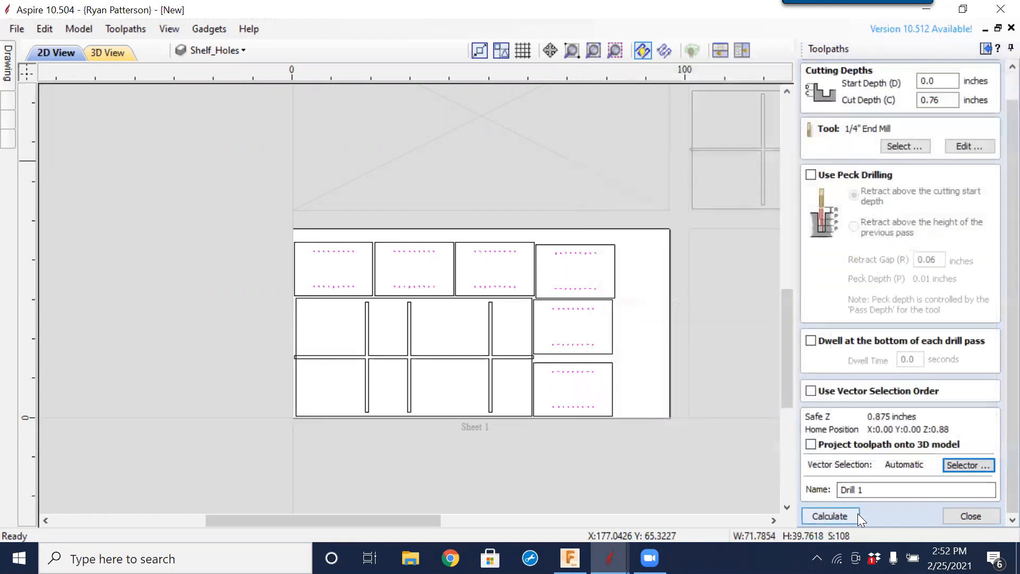
- Calculate the drilling toolpath, accepting the cut through the material, then inspect the sheet in 2D and leave the toolpath preview
{"action": "left_click", "coordinate": [842, 516]}
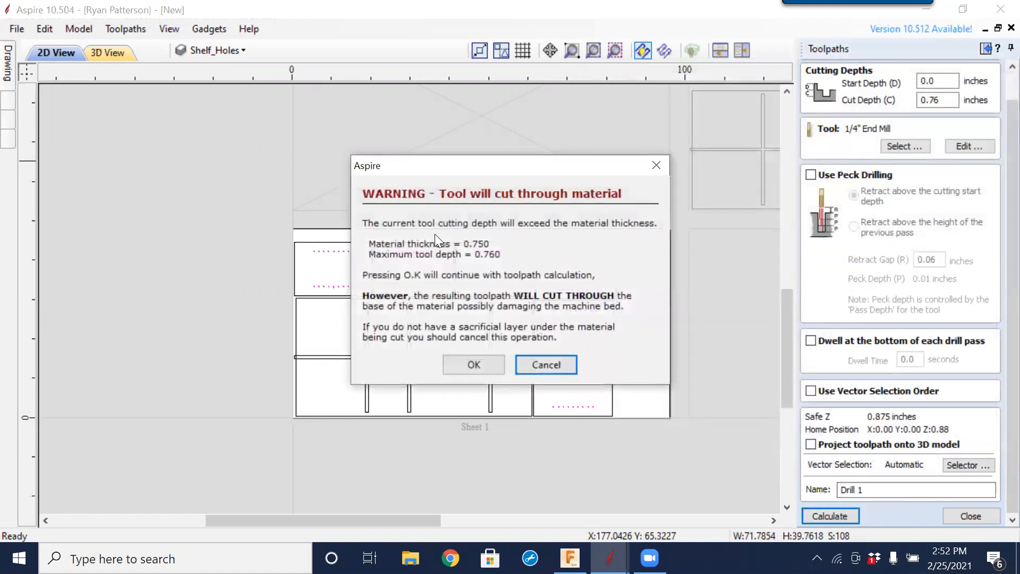
{"action": "left_click", "coordinate": [481, 364]}
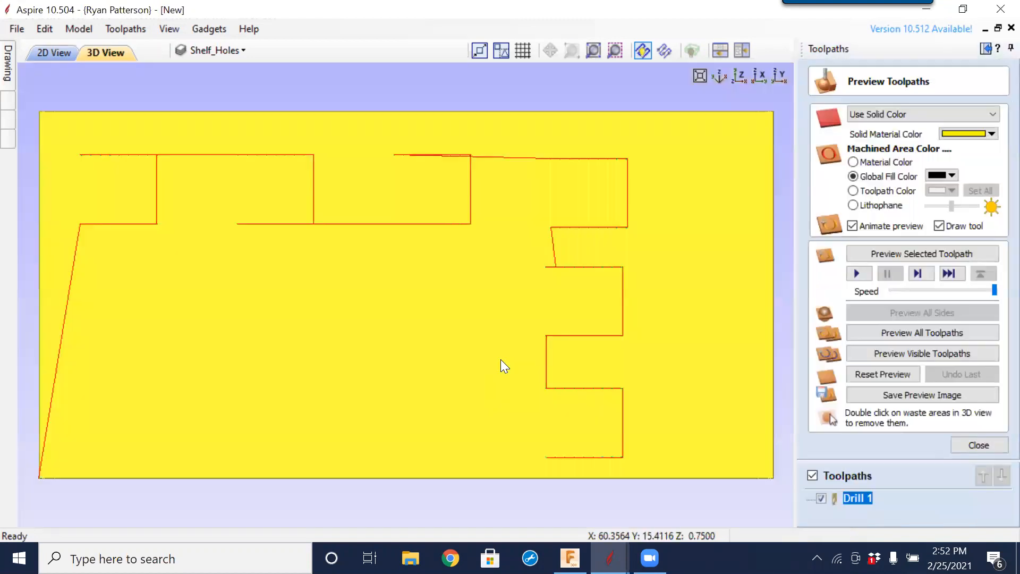
{"action": "left_click", "coordinate": [42, 55]}
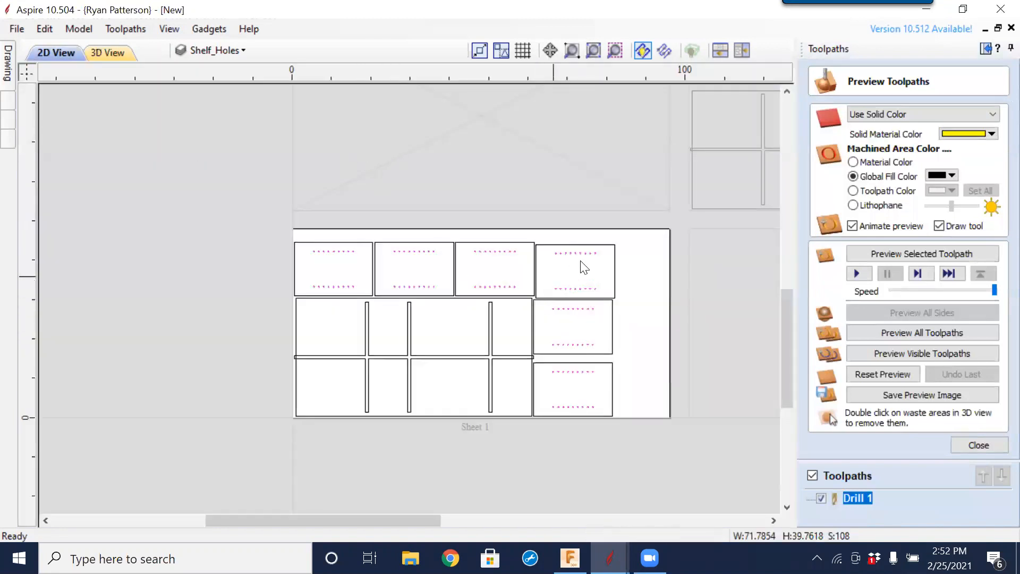
{"action": "scroll", "coordinate": [583, 264], "scroll_direction": "up", "scroll_amount": 3}
{"action": "scroll", "coordinate": [616, 210], "scroll_direction": "down", "scroll_amount": 3}
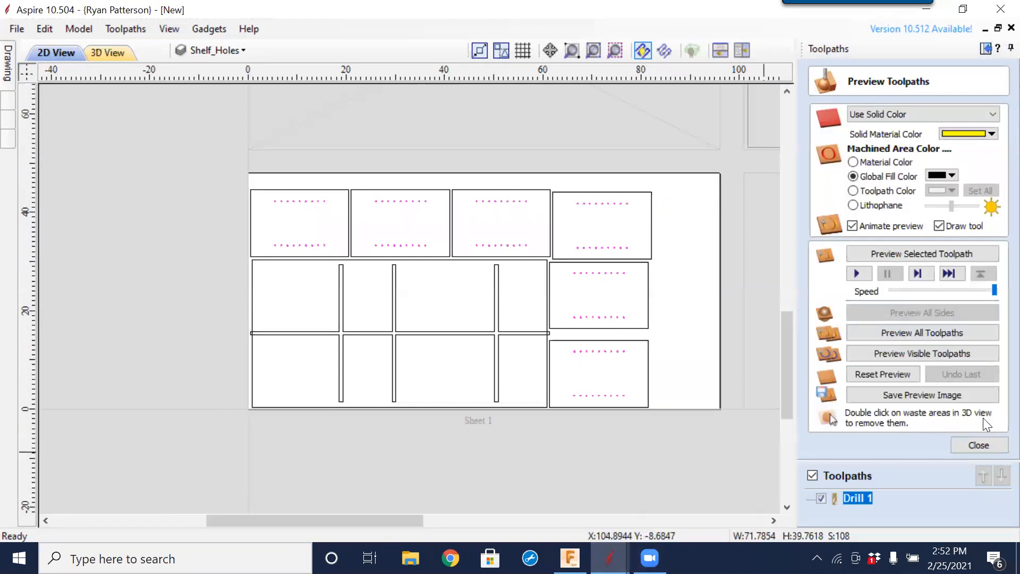
{"action": "left_click", "coordinate": [982, 443]}
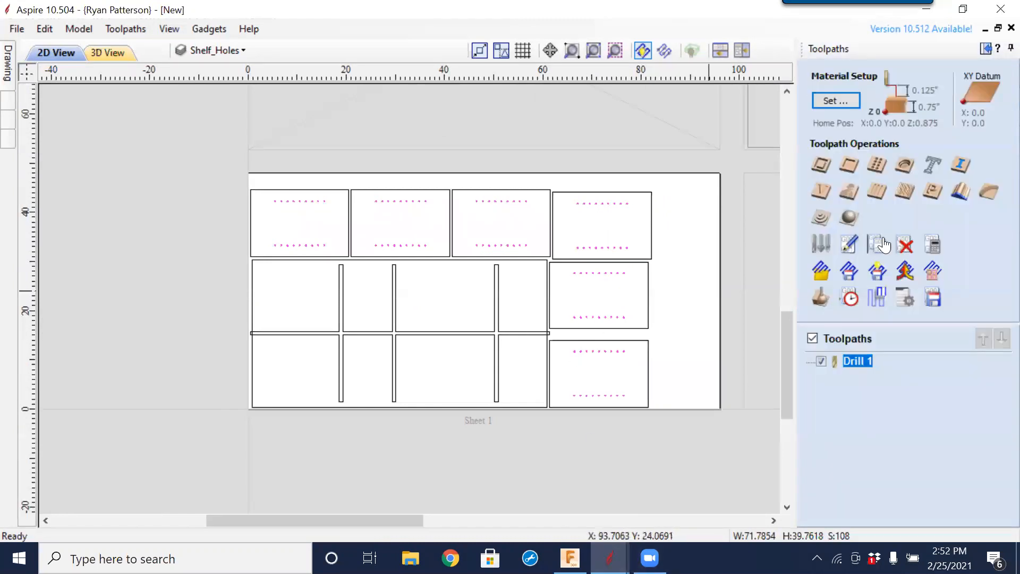
- Start a 2D profile toolpath with a cut depth of 0.375 inches, the 3/8 end mill and Inside / Left machining
{"action": "left_click", "coordinate": [822, 166]}
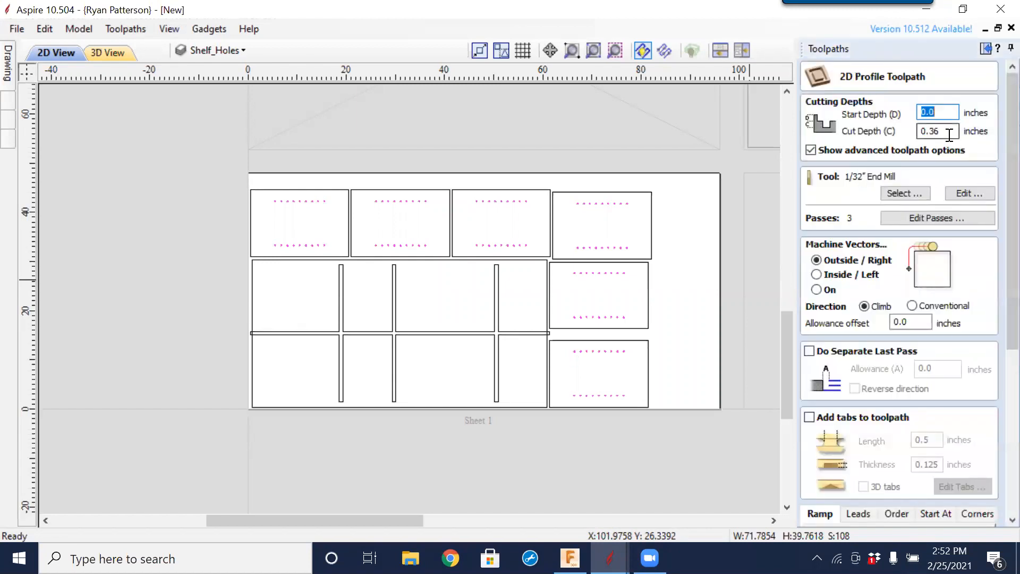
{"action": "type", "text": ".375"}
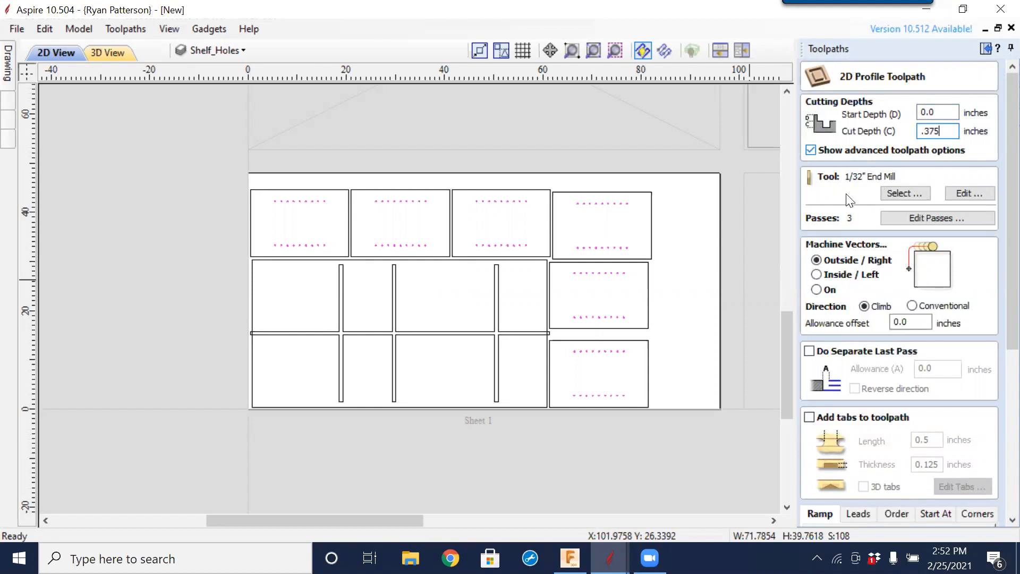
{"action": "left_click", "coordinate": [907, 192]}
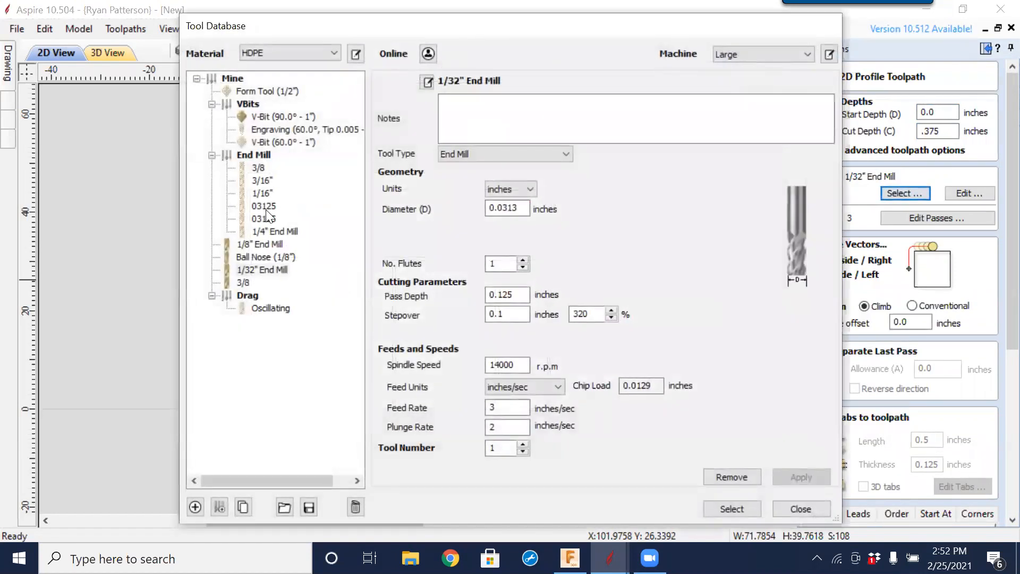
{"action": "left_click", "coordinate": [245, 281]}
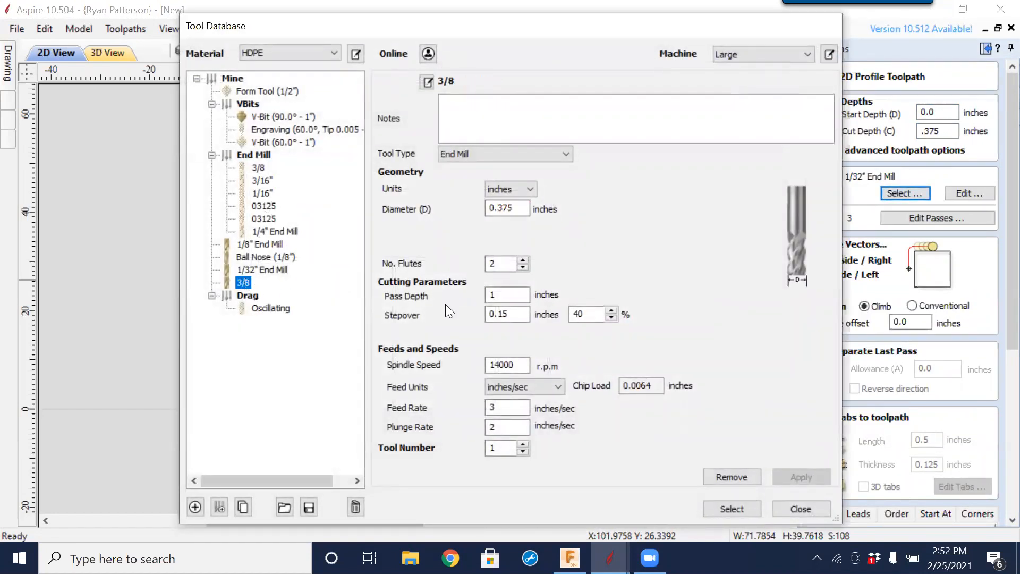
{"action": "left_click", "coordinate": [732, 509]}
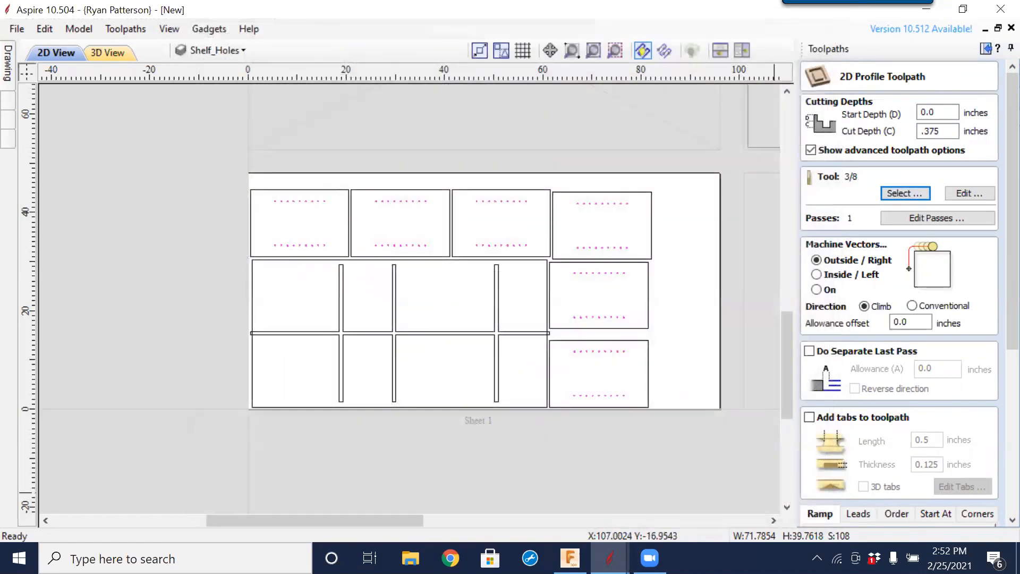
{"action": "left_click", "coordinate": [817, 274]}
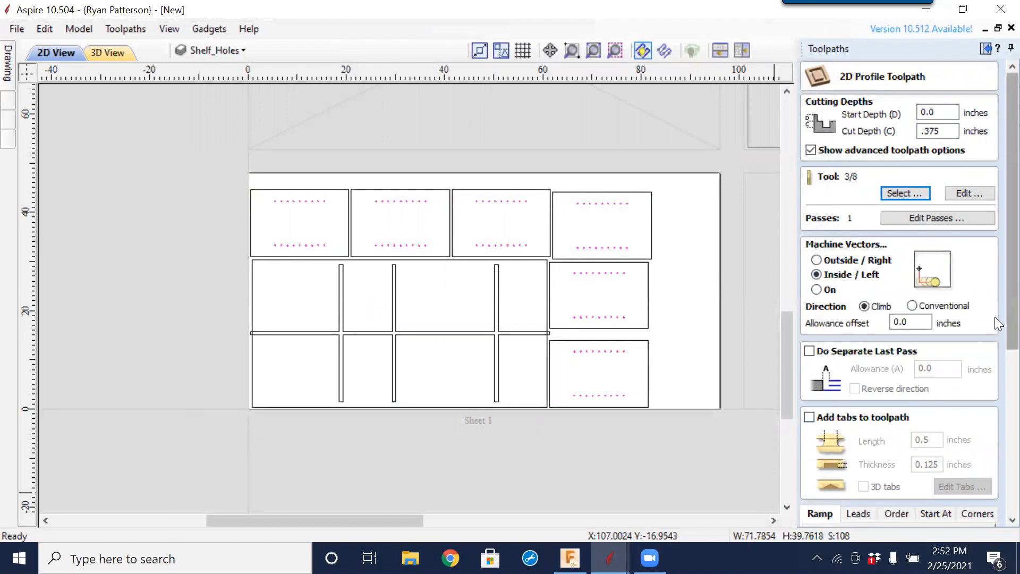
- Associate the profile toolpath with the closed vectors on the Dado layer only, excluding Shelf_Holes
{"action": "scroll", "coordinate": [996, 371], "scroll_direction": "down", "scroll_amount": 5}
{"action": "scroll", "coordinate": [998, 372], "scroll_direction": "up", "scroll_amount": 5}
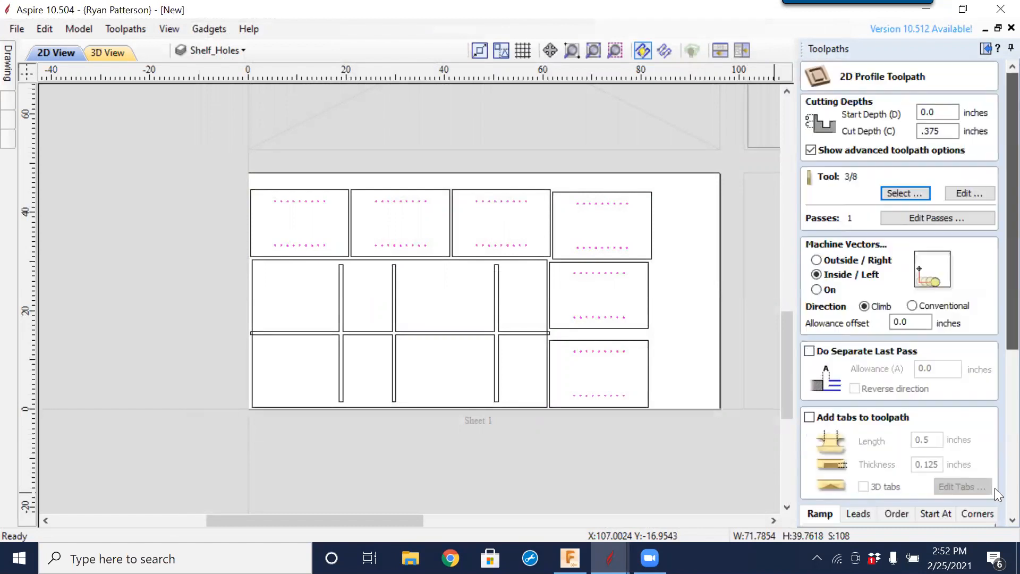
{"action": "scroll", "coordinate": [977, 441], "scroll_direction": "down", "scroll_amount": 5}
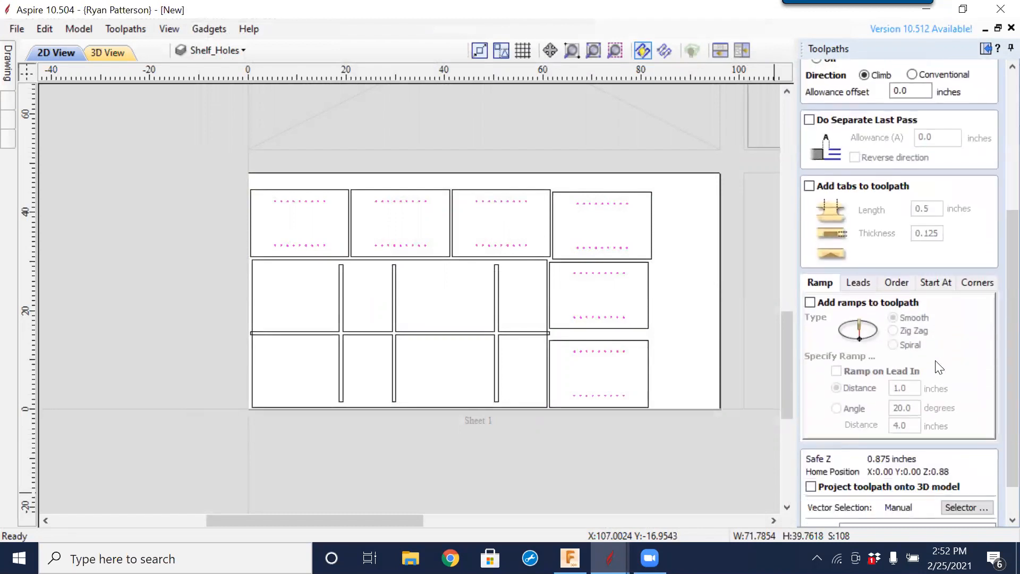
{"action": "left_click", "coordinate": [975, 464]}
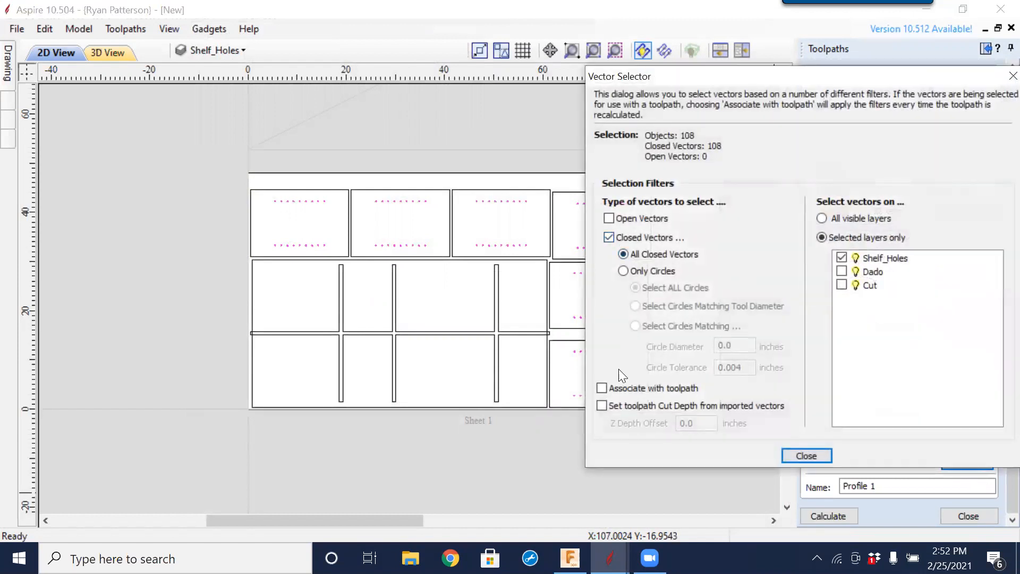
{"action": "left_click", "coordinate": [854, 258]}
{"action": "left_click", "coordinate": [843, 272]}
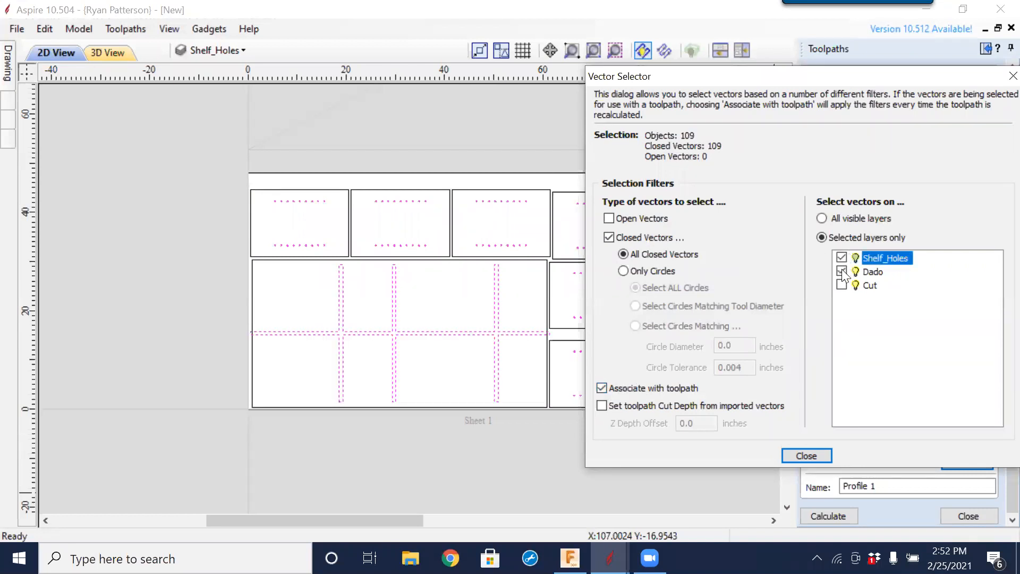
{"action": "left_click", "coordinate": [840, 259]}
{"action": "left_click", "coordinate": [812, 458]}
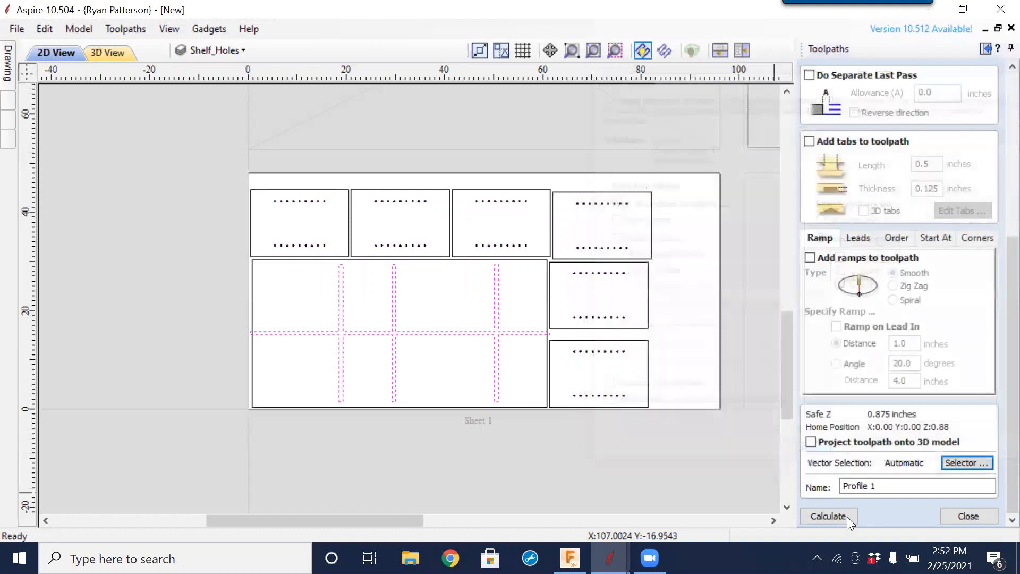
- Name the profile toolpath Dado and calculate it, then return to the 2D view, deselect the vectors and leave the preview
{"action": "type", "text": "Dado"}
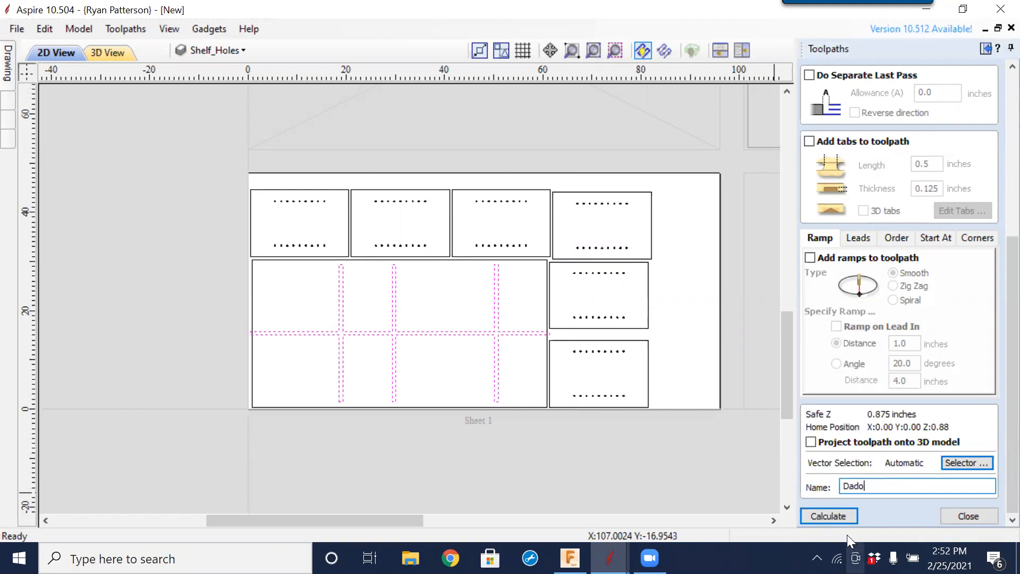
{"action": "left_click", "coordinate": [838, 520]}
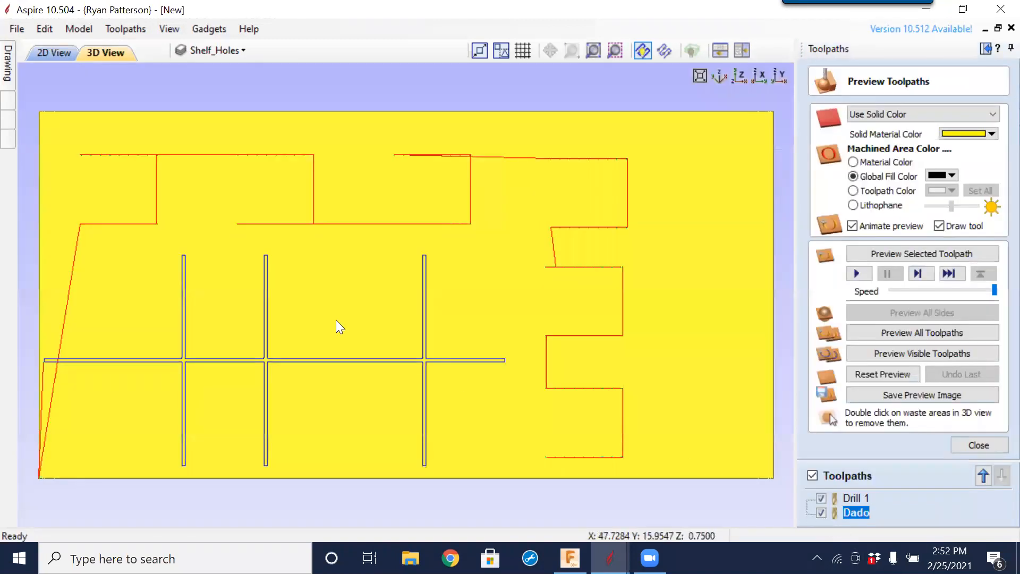
{"action": "left_click", "coordinate": [57, 52]}
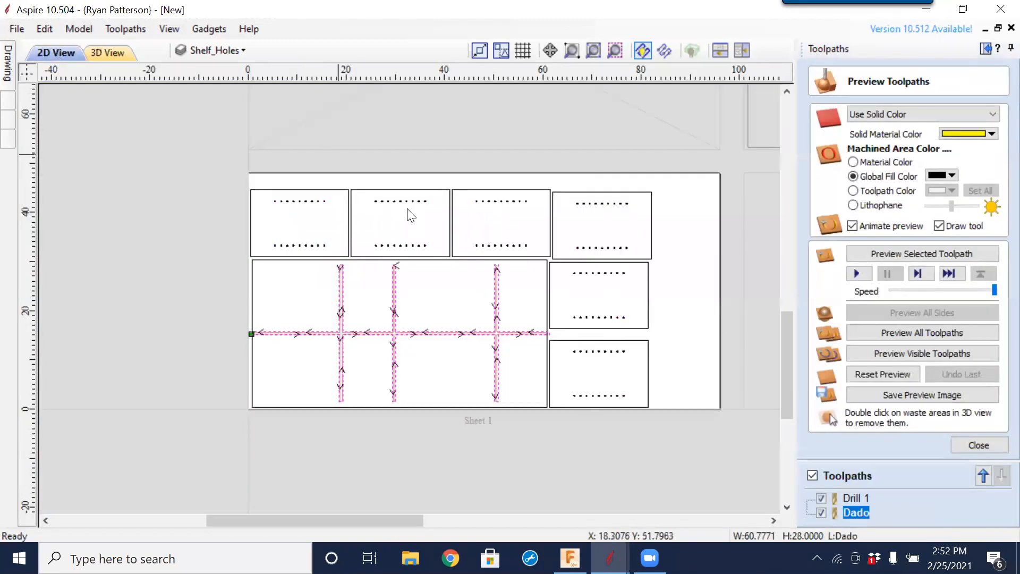
{"action": "left_click", "coordinate": [445, 376]}
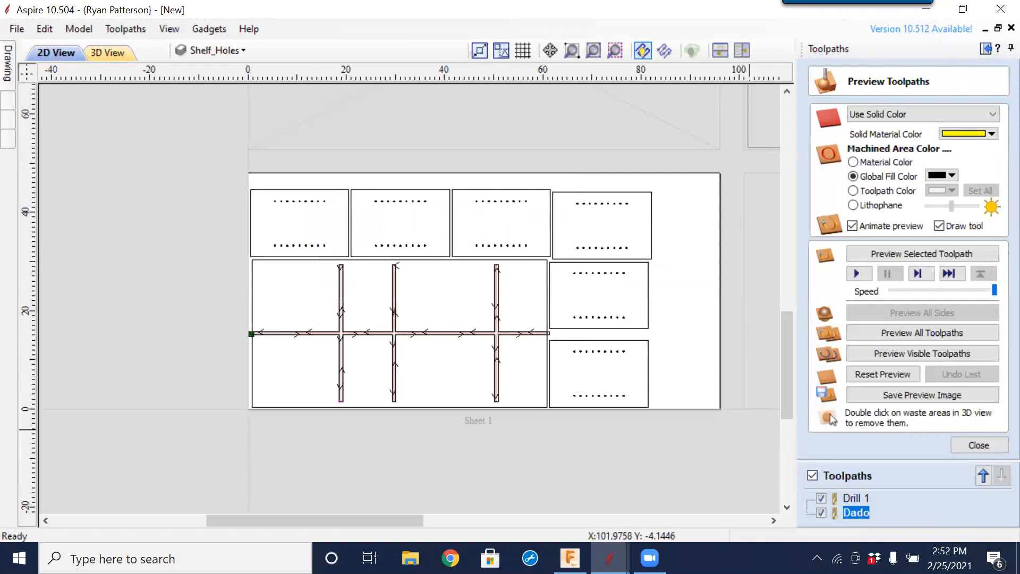
{"action": "left_click", "coordinate": [974, 441]}
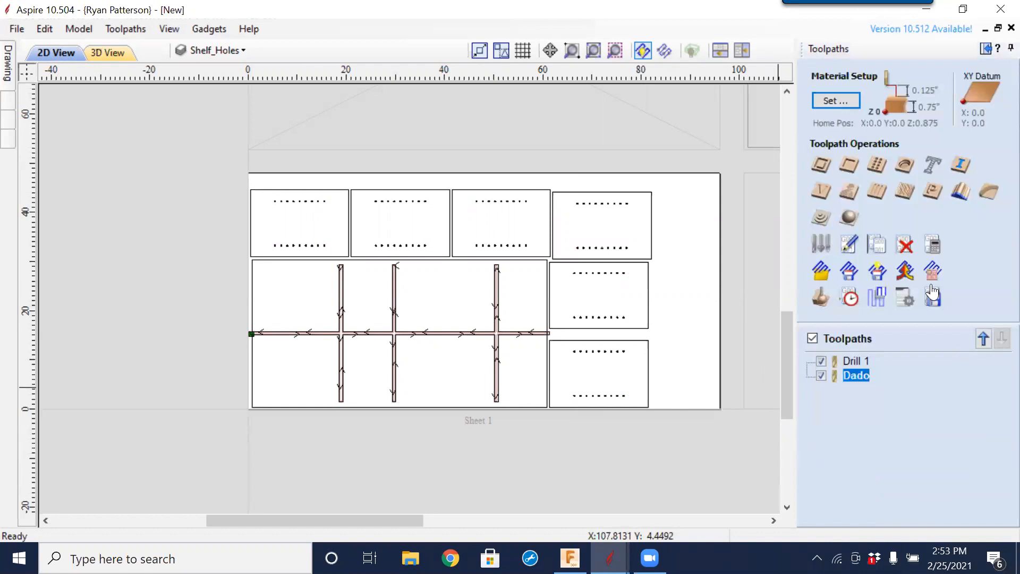
- Start another 2D profile toolpath with a cut depth of 0.76 inches and Outside / Right machining
{"action": "left_click", "coordinate": [822, 166]}
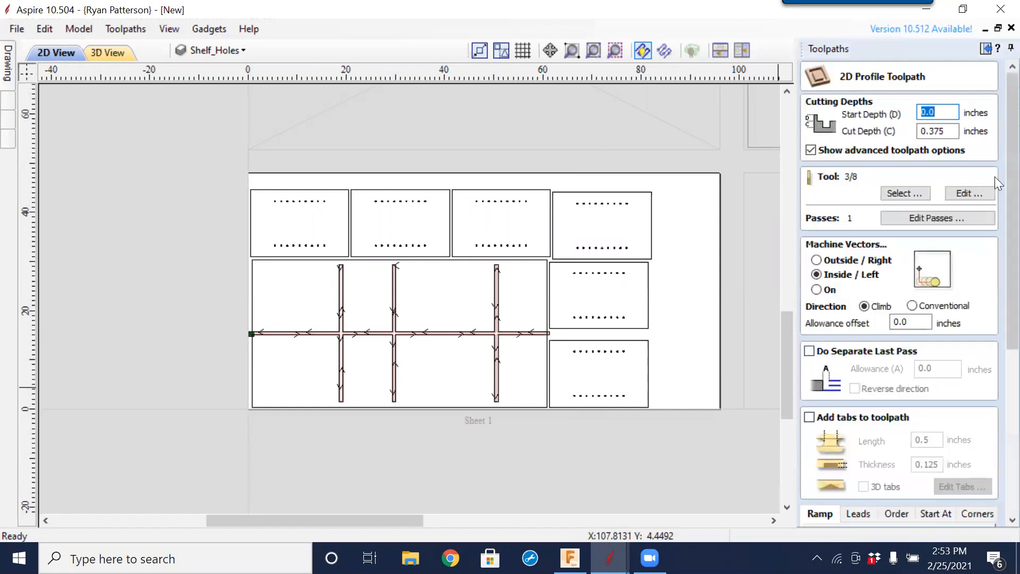
{"action": "double_click", "coordinate": [955, 133]}
{"action": "type", "text": ".76"}
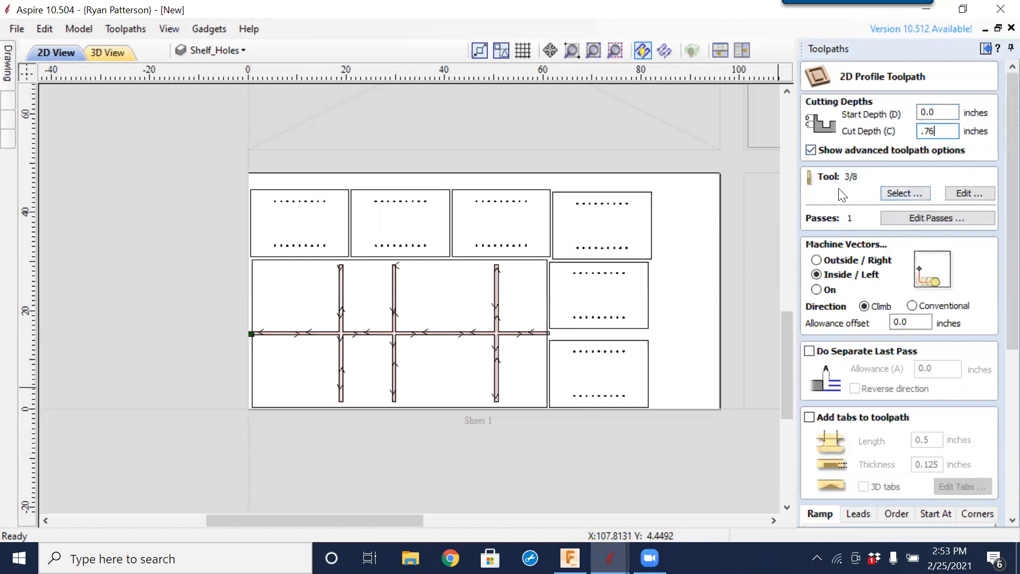
{"action": "left_click", "coordinate": [834, 261]}
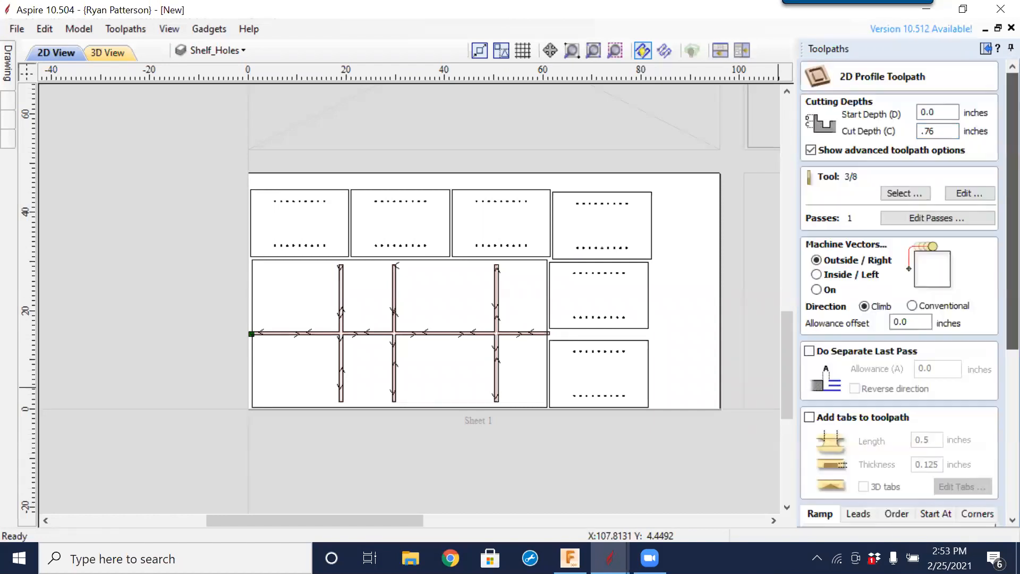
- Associate the outside profile toolpath with the closed vectors on the Cut layer instead of the Dado layer
{"action": "scroll", "coordinate": [969, 352], "scroll_direction": "down", "scroll_amount": 5}
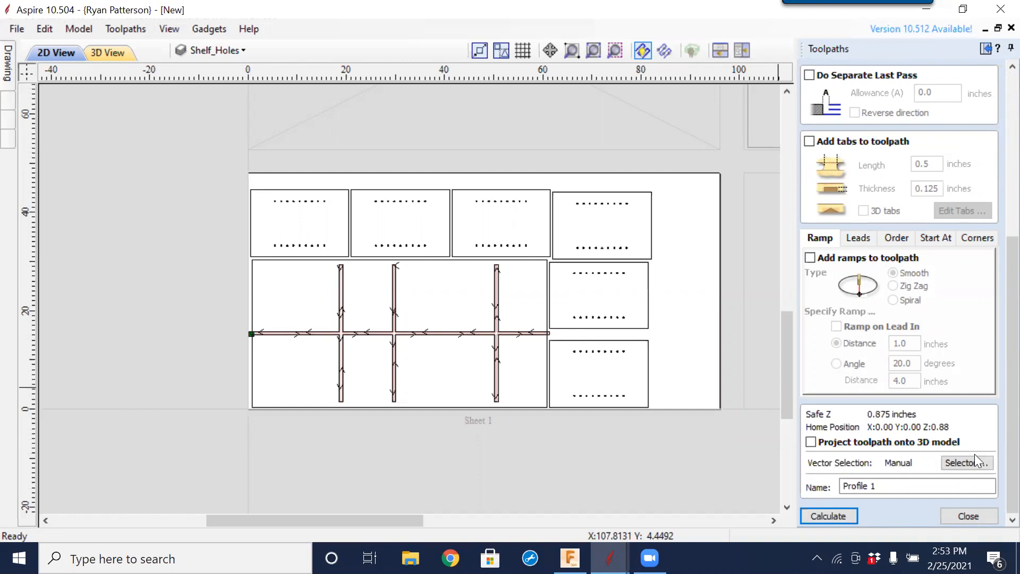
{"action": "scroll", "coordinate": [851, 326], "scroll_direction": "up", "scroll_amount": 3}
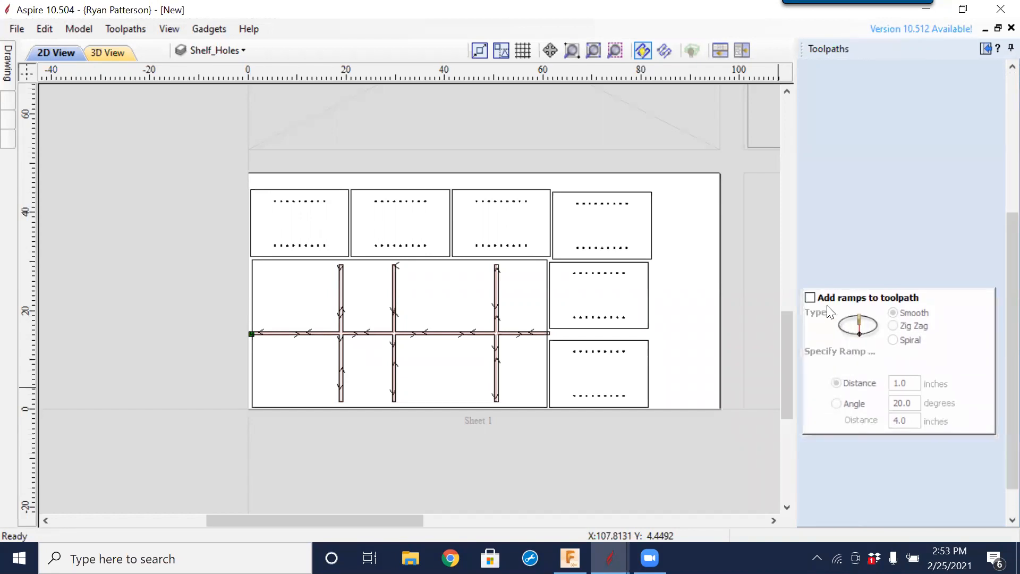
{"action": "scroll", "coordinate": [850, 313], "scroll_direction": "up", "scroll_amount": 1}
{"action": "scroll", "coordinate": [874, 302], "scroll_direction": "up", "scroll_amount": 2}
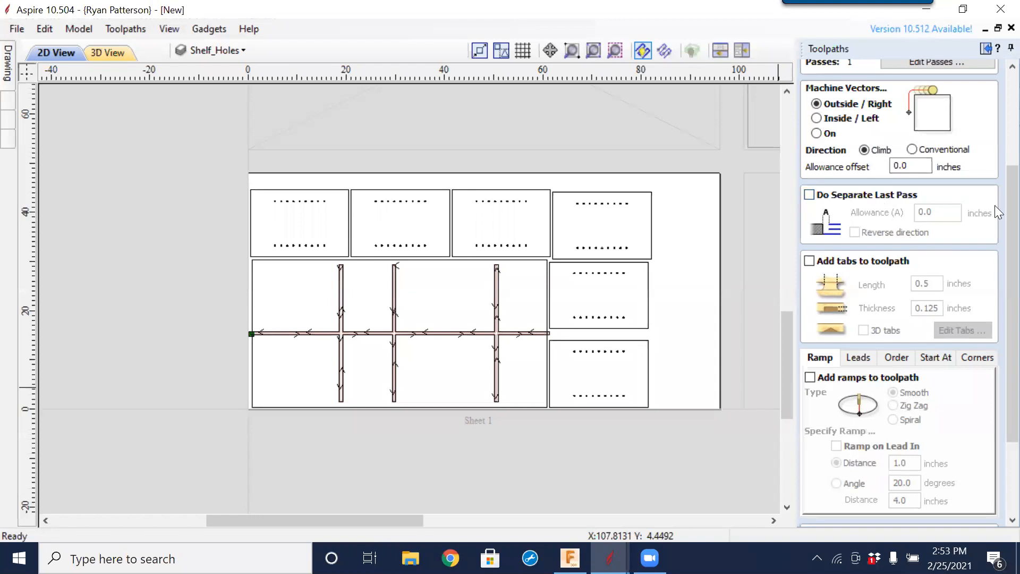
{"action": "scroll", "coordinate": [995, 212], "scroll_direction": "down", "scroll_amount": 3}
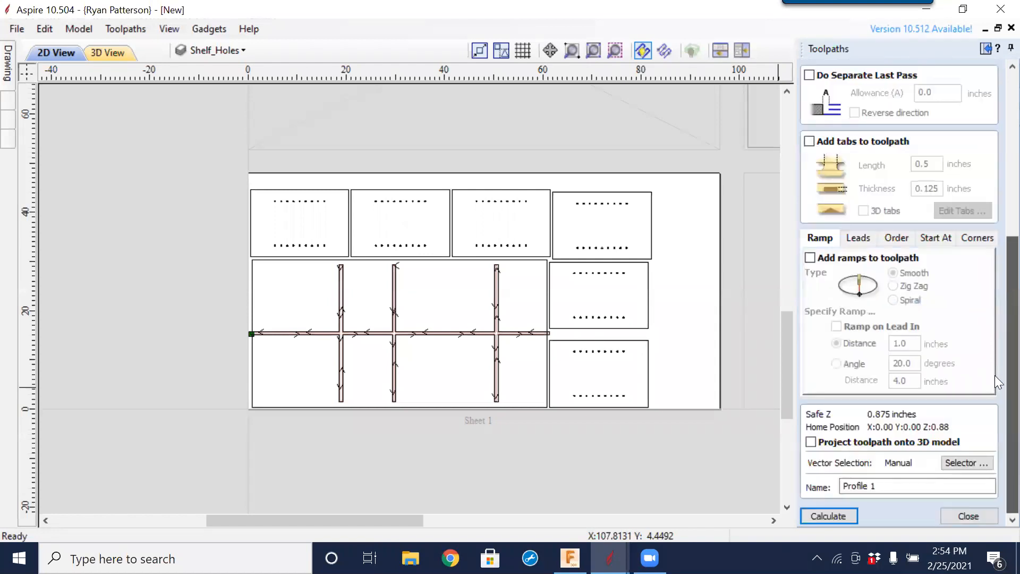
{"action": "left_click", "coordinate": [966, 462]}
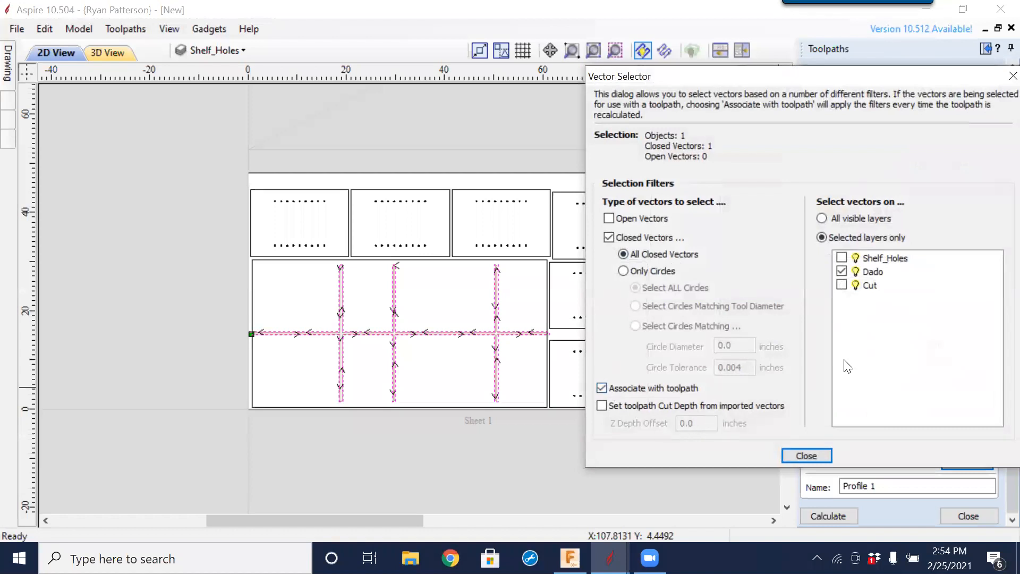
{"action": "left_click", "coordinate": [842, 272]}
{"action": "left_click", "coordinate": [842, 285]}
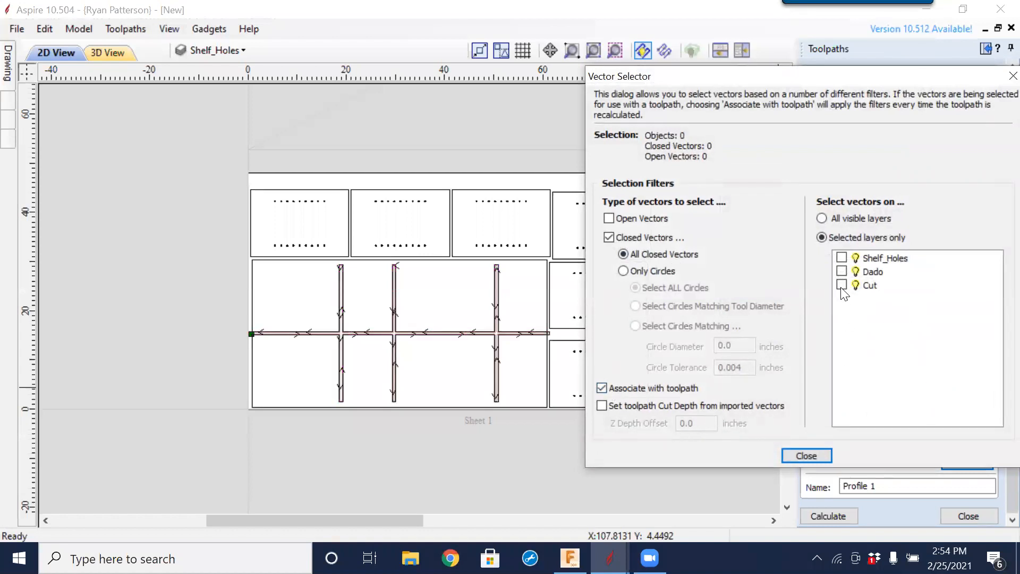
{"action": "left_click", "coordinate": [819, 456]}
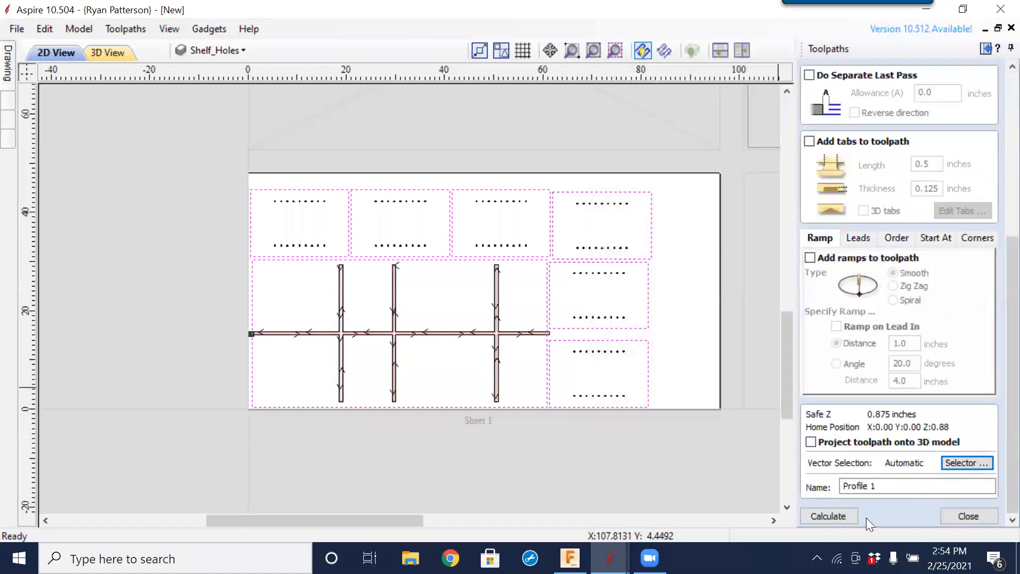
- Name the outside profile toolpath Cut and calculate it, accepting that it cuts through the material
{"action": "triple_click", "coordinate": [876, 485]}
{"action": "type", "text": "Cut"}
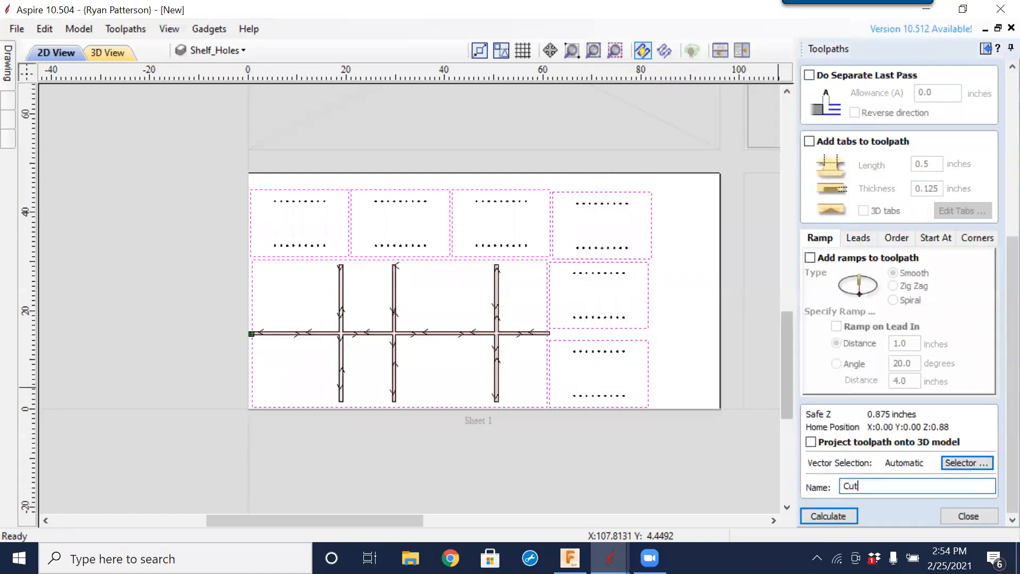
{"action": "left_click", "coordinate": [817, 512]}
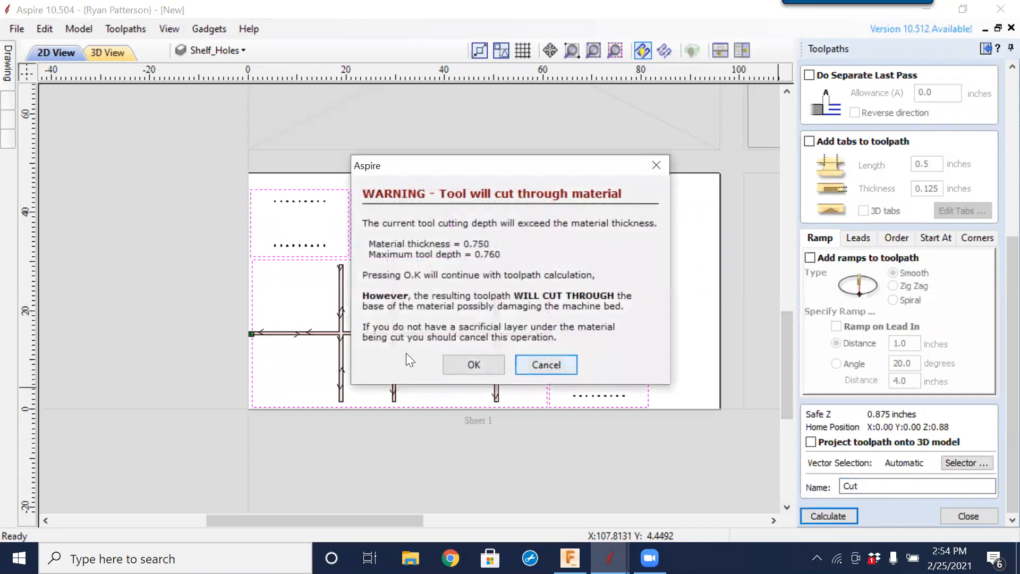
{"action": "left_click", "coordinate": [456, 367]}
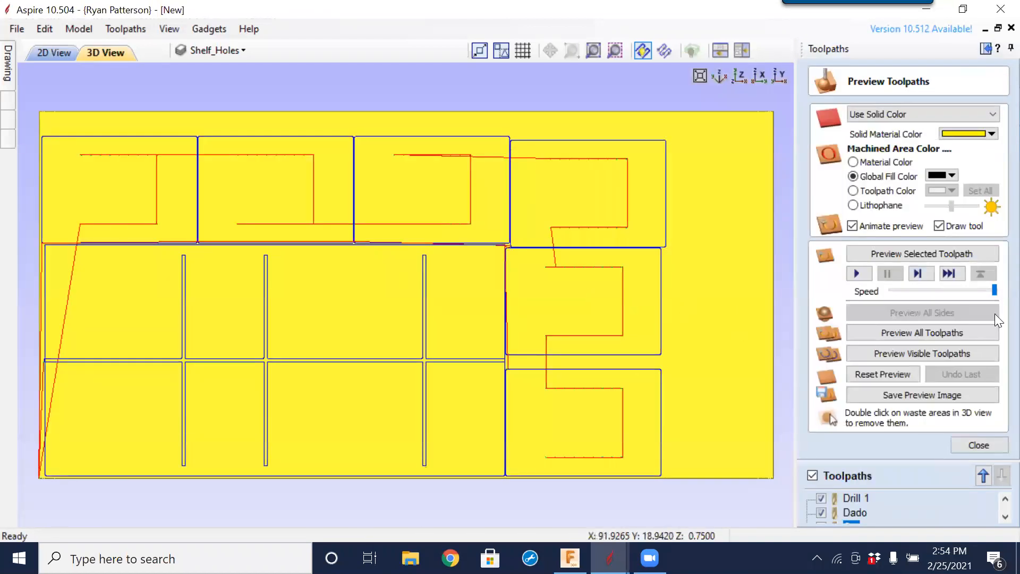
- Preview all toolpaths on the 3D sheet, then return to the 2D view and leave the preview
{"action": "left_click", "coordinate": [923, 334]}
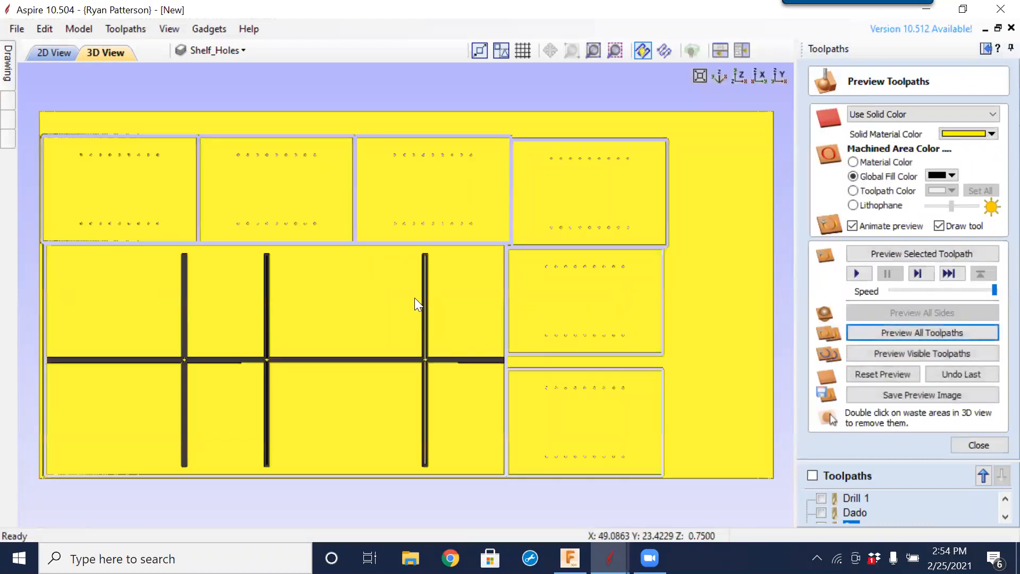
{"action": "left_click", "coordinate": [60, 56]}
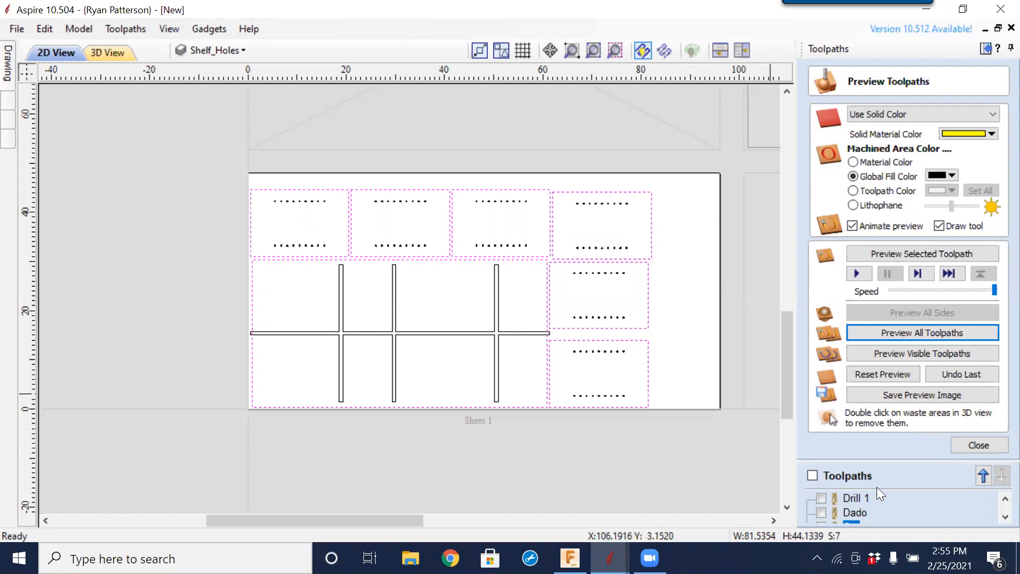
{"action": "left_click", "coordinate": [969, 442]}
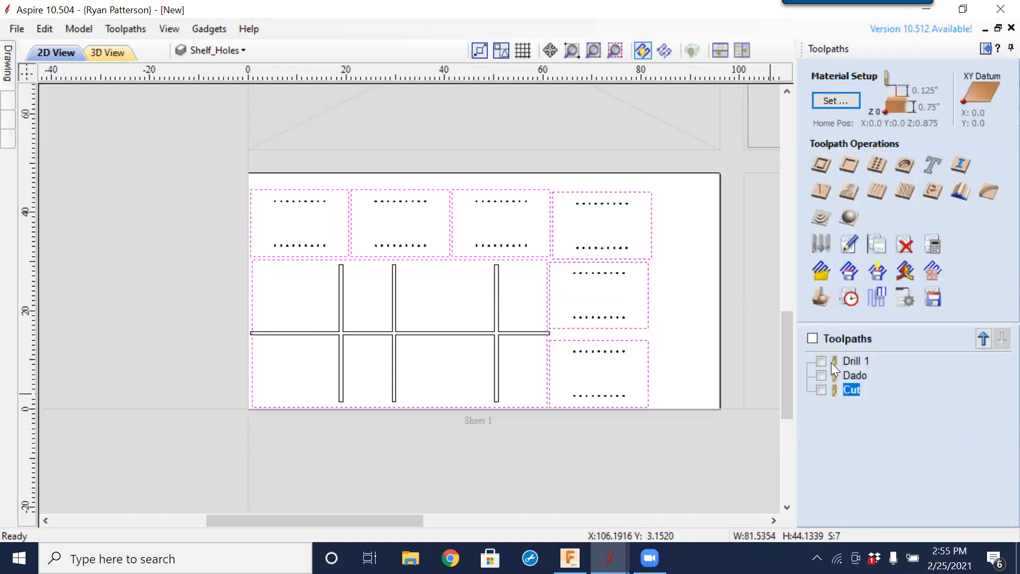
- Show all the toolpaths and save the visible ones as a template named Cabinet.ToolpathTemplate in the Craft_Table folder
{"action": "scroll", "coordinate": [590, 358], "scroll_direction": "down", "scroll_amount": 5}
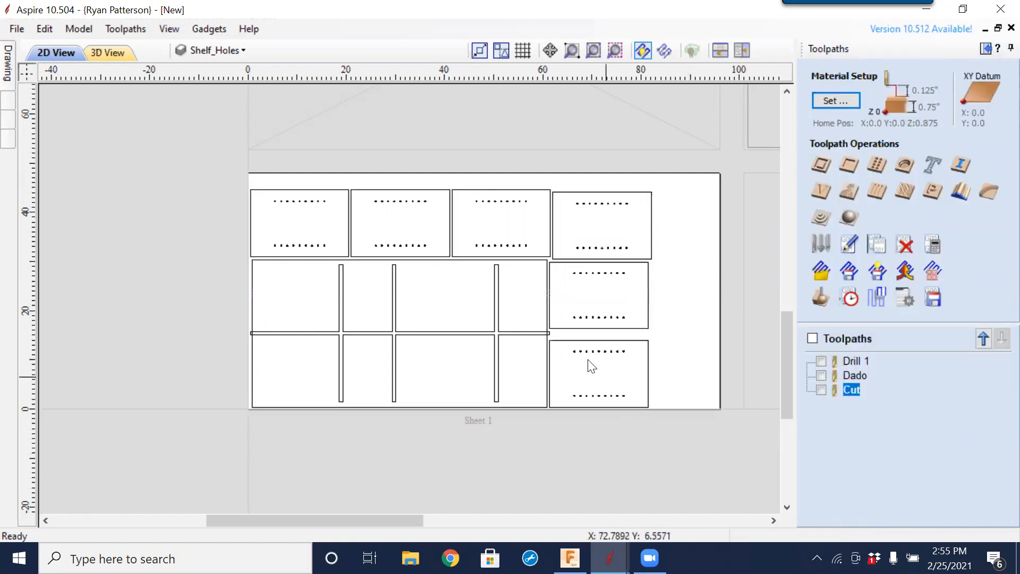
{"action": "scroll", "coordinate": [419, 314], "scroll_direction": "up", "scroll_amount": 1}
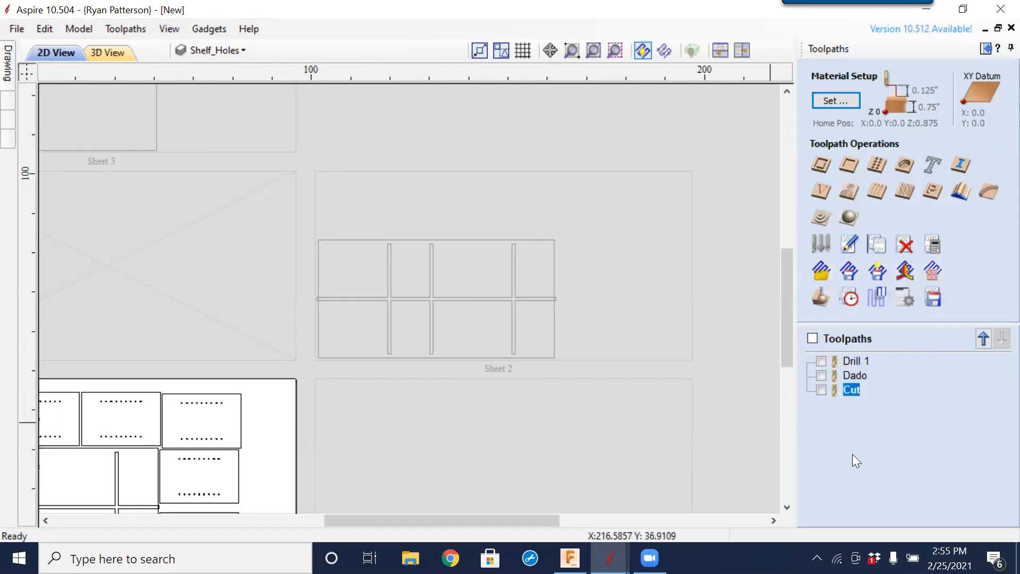
{"action": "left_click", "coordinate": [812, 339]}
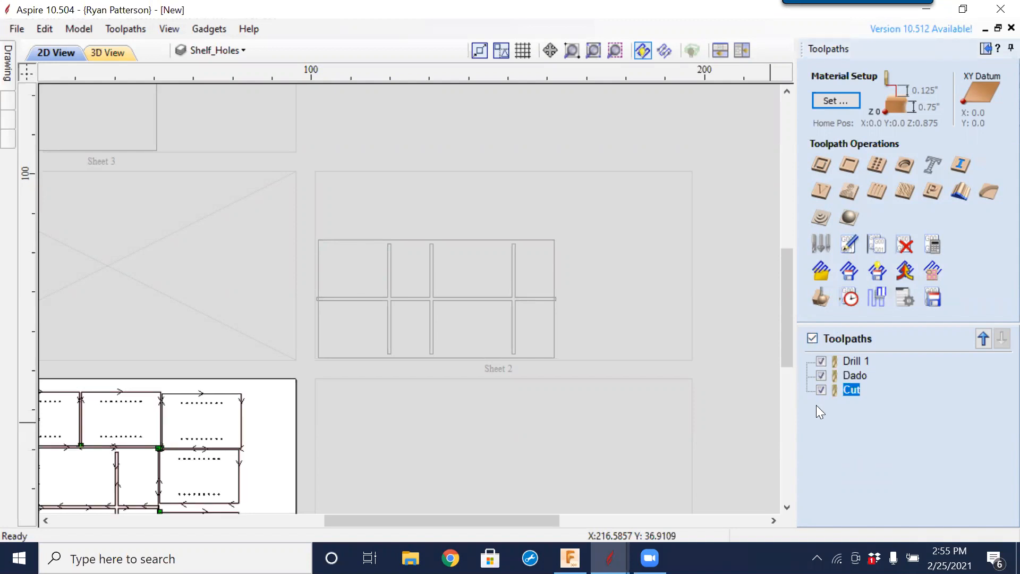
{"action": "left_click", "coordinate": [876, 277]}
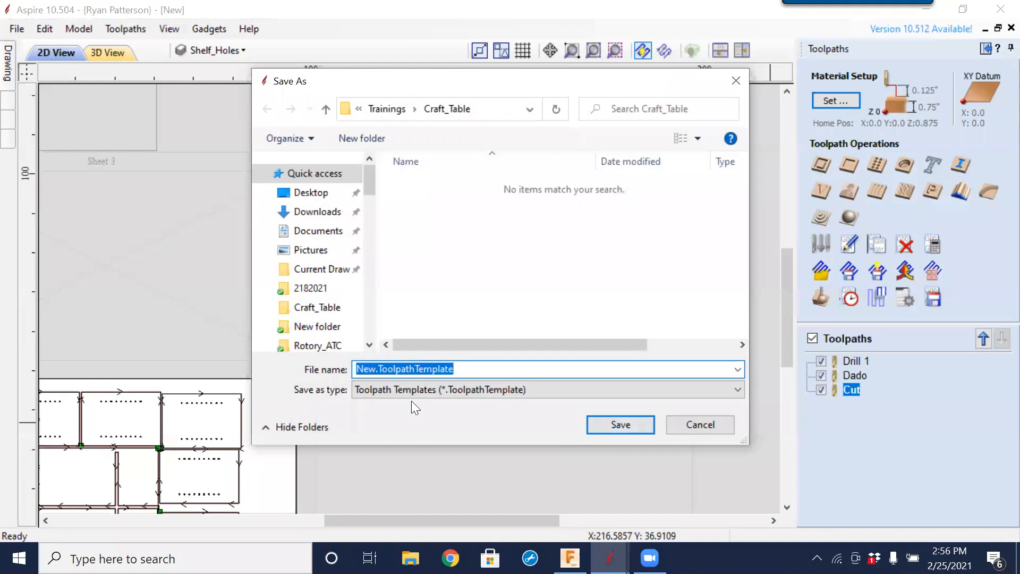
{"action": "key", "text": "Home"}
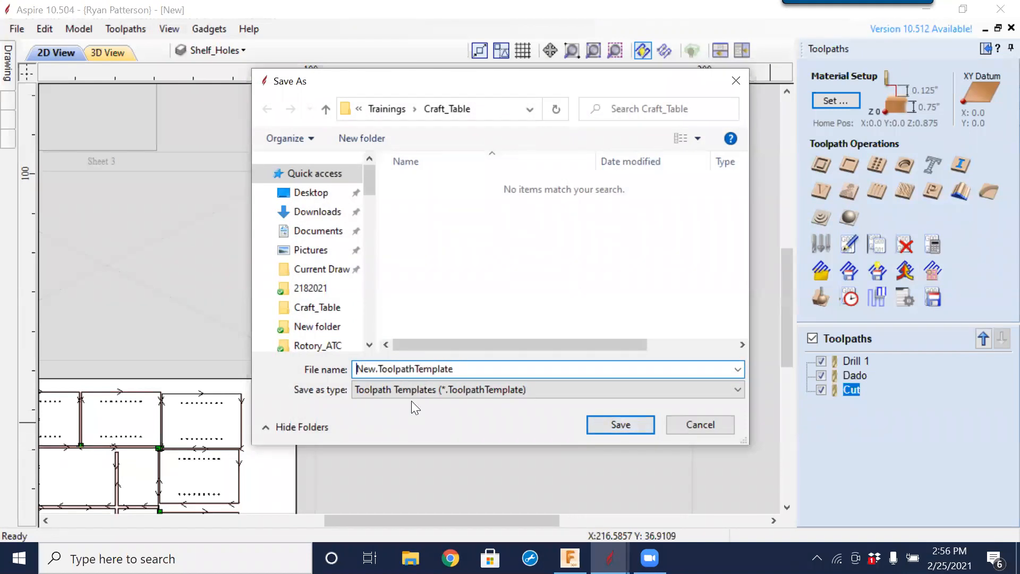
{"action": "key", "text": "Delete"}
{"action": "key", "text": "Delete"}
{"action": "key", "text": "Delete"}
{"action": "key", "text": "Delete"}
{"action": "type", "text": "Cabinet."}
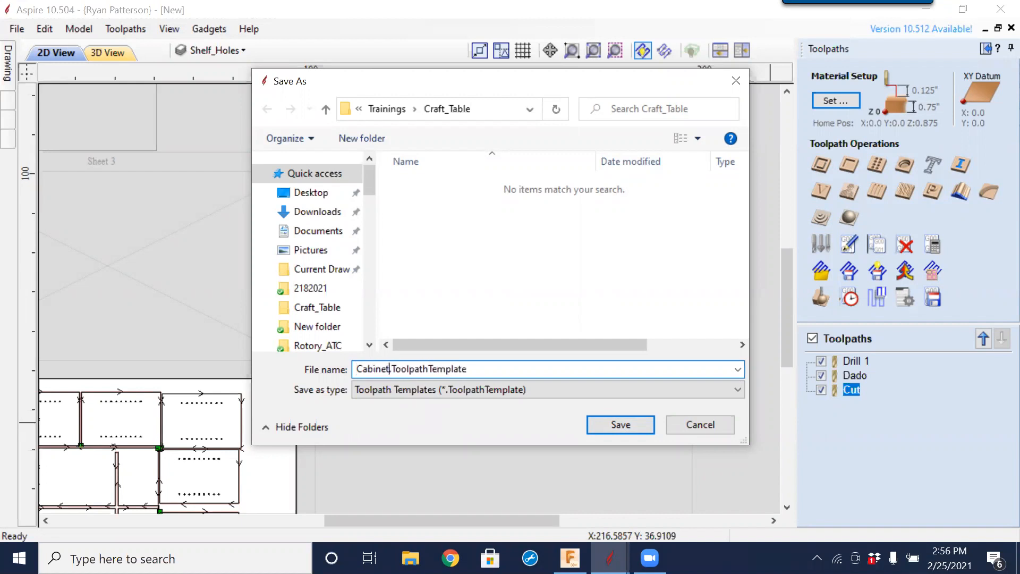
{"action": "left_click", "coordinate": [630, 420]}
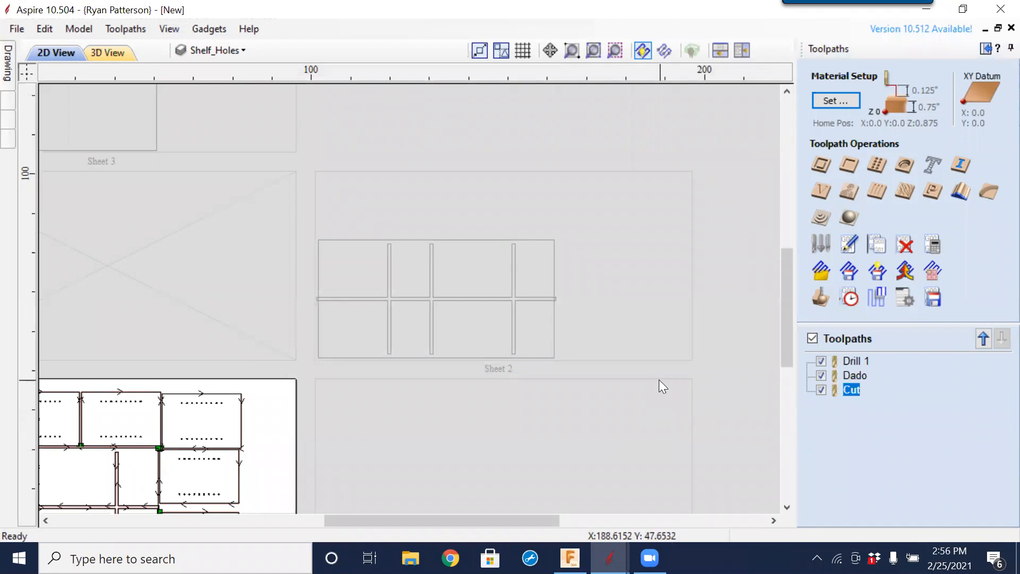
- Delete the Cut, Dado and Drill 1 toolpaths one after another, confirming each deletion
{"action": "scroll", "coordinate": [675, 377], "scroll_direction": "down", "scroll_amount": 2}
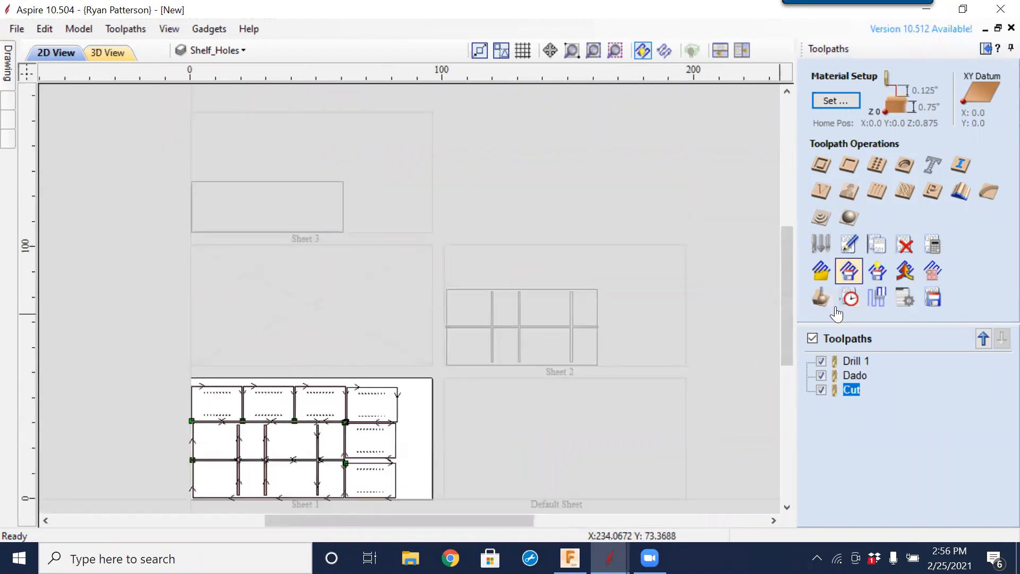
{"action": "left_click", "coordinate": [906, 245]}
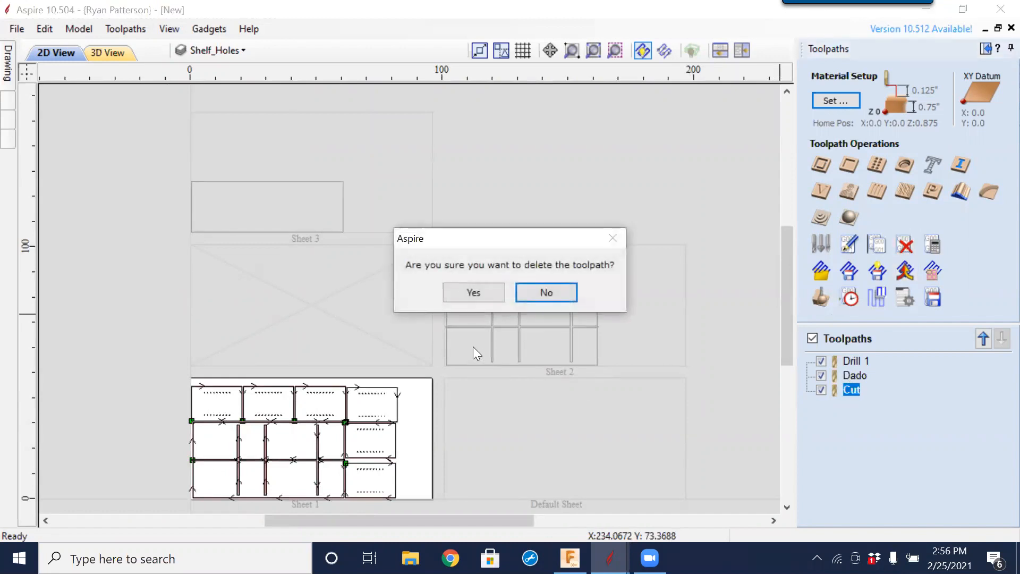
{"action": "left_click", "coordinate": [456, 295]}
{"action": "left_click", "coordinate": [907, 244]}
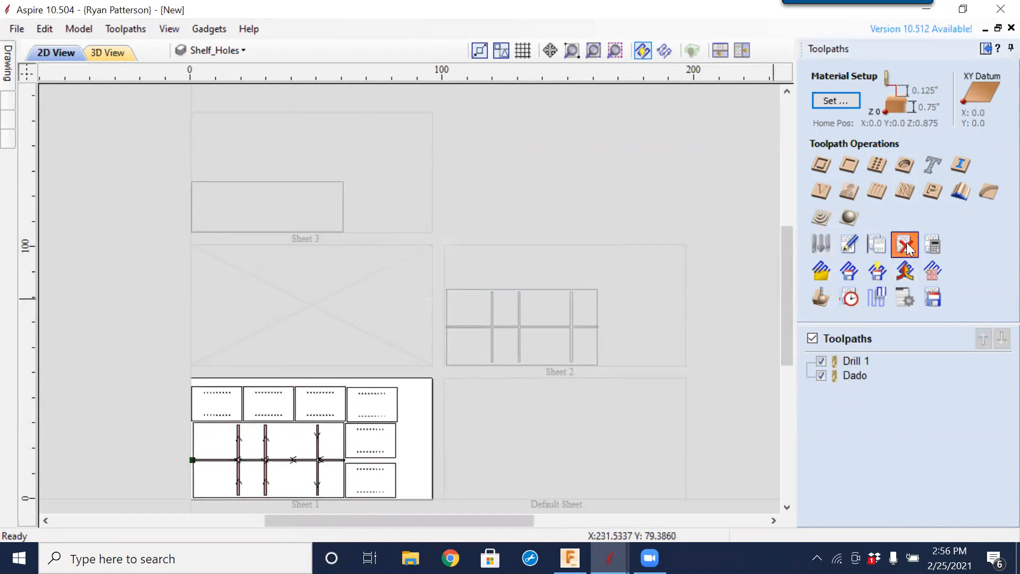
{"action": "left_click", "coordinate": [465, 294]}
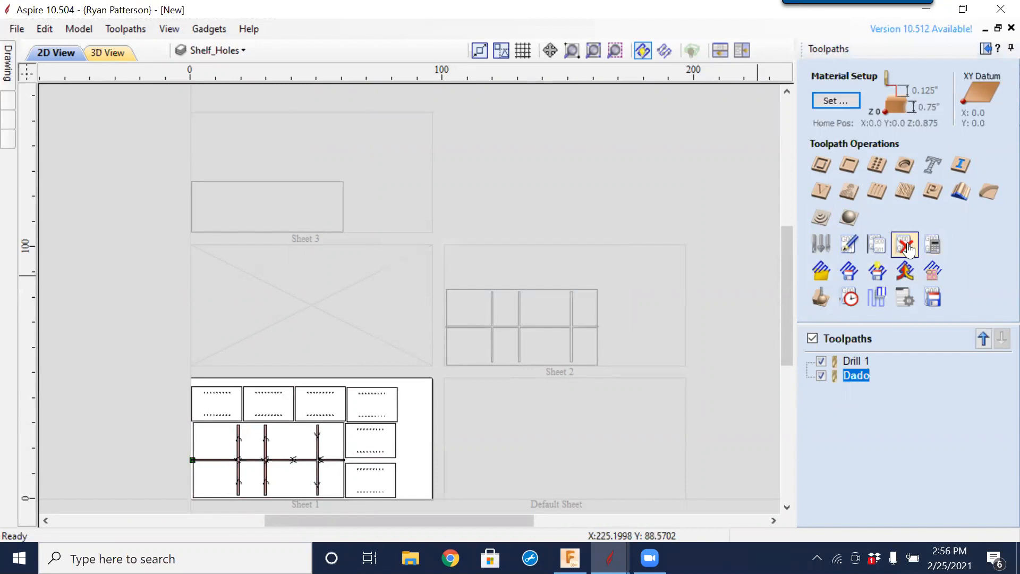
{"action": "left_click", "coordinate": [906, 245]}
{"action": "left_click", "coordinate": [471, 293]}
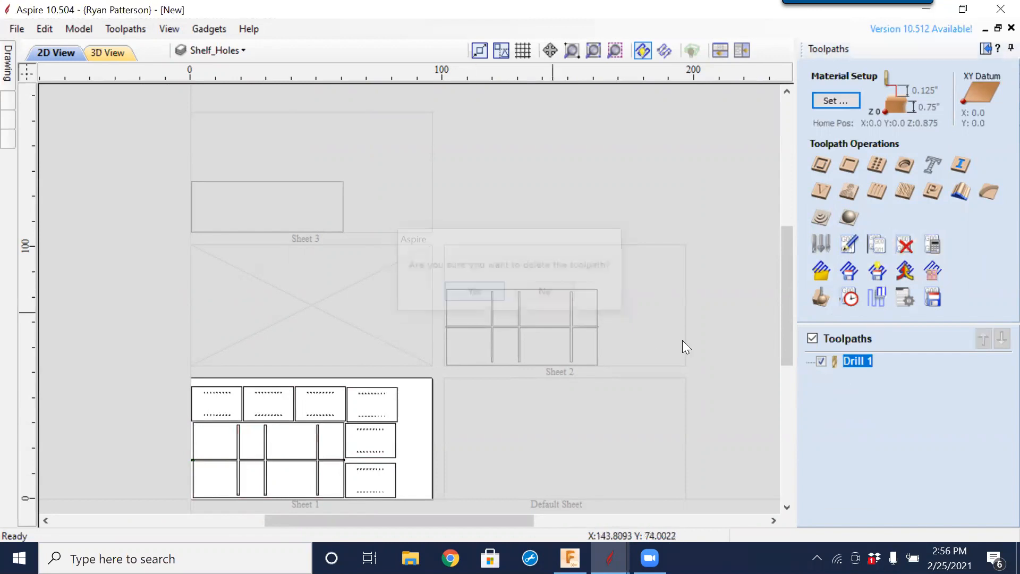
{"action": "left_click", "coordinate": [905, 244]}
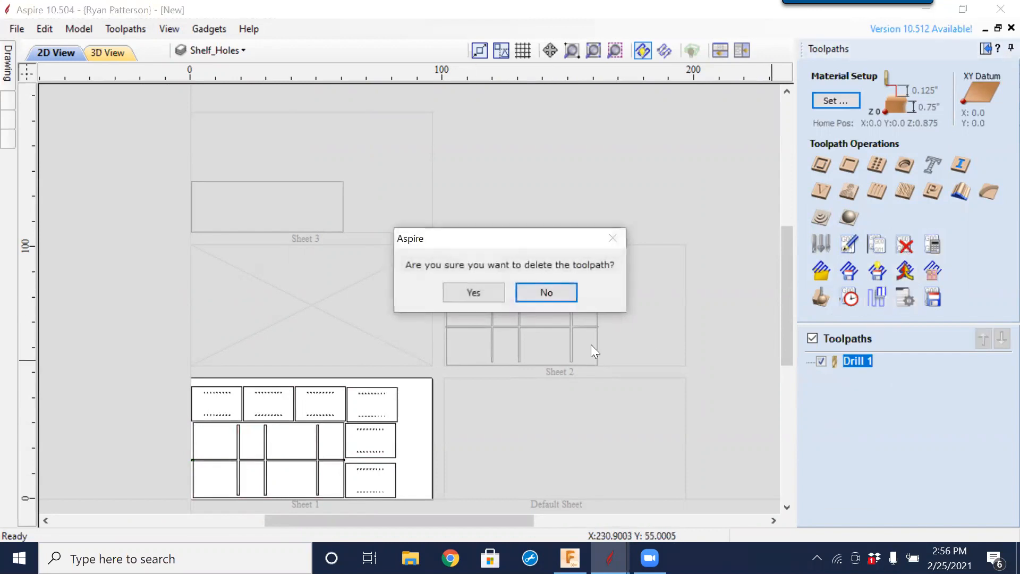
{"action": "left_click", "coordinate": [471, 291]}
- Load the Cabinet.ToolpathTemplate file and apply it to all sheets, accepting the cut-through depths
{"action": "scroll", "coordinate": [529, 422], "scroll_direction": "down", "scroll_amount": 2}
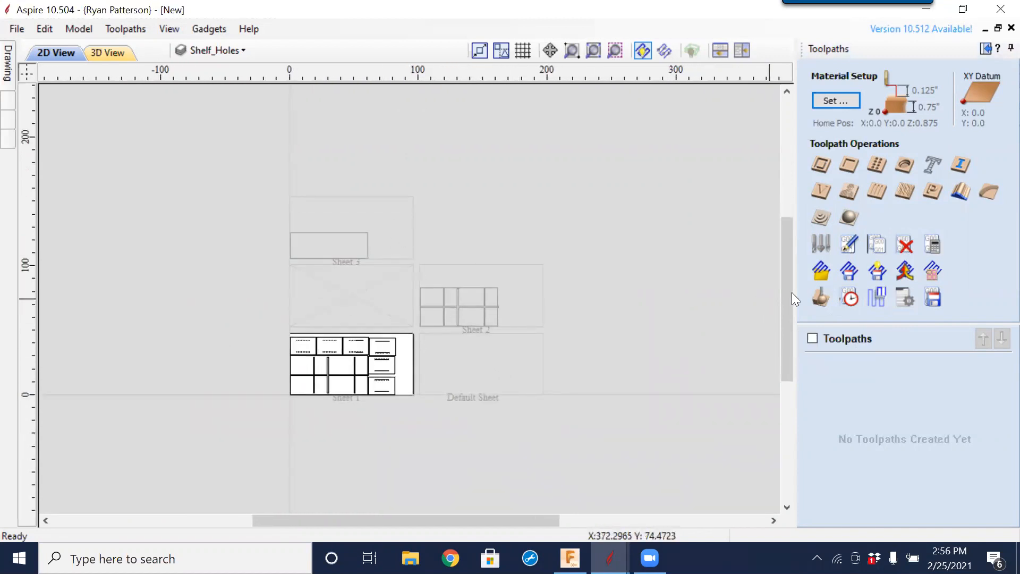
{"action": "left_click", "coordinate": [819, 274]}
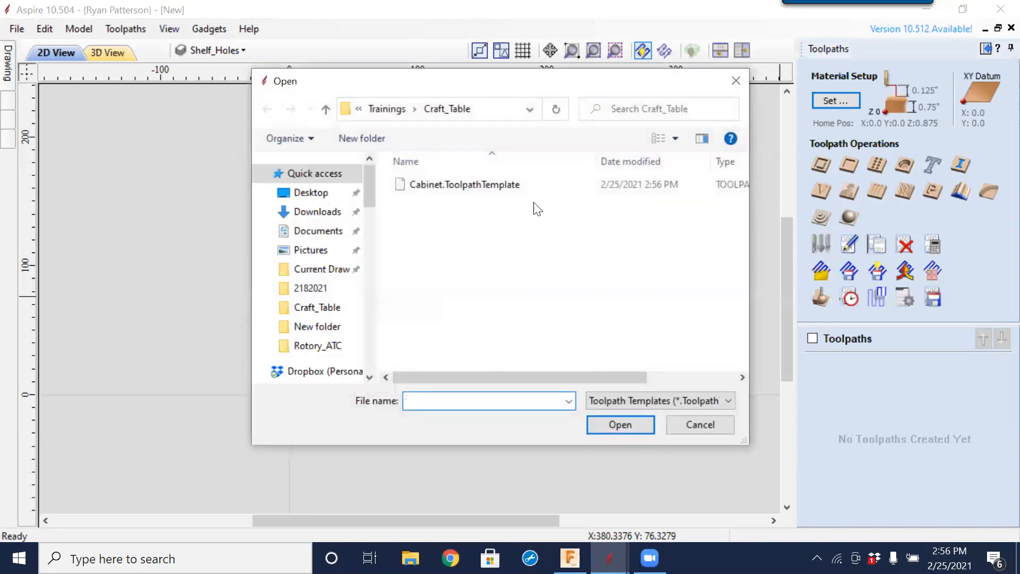
{"action": "left_click", "coordinate": [471, 184]}
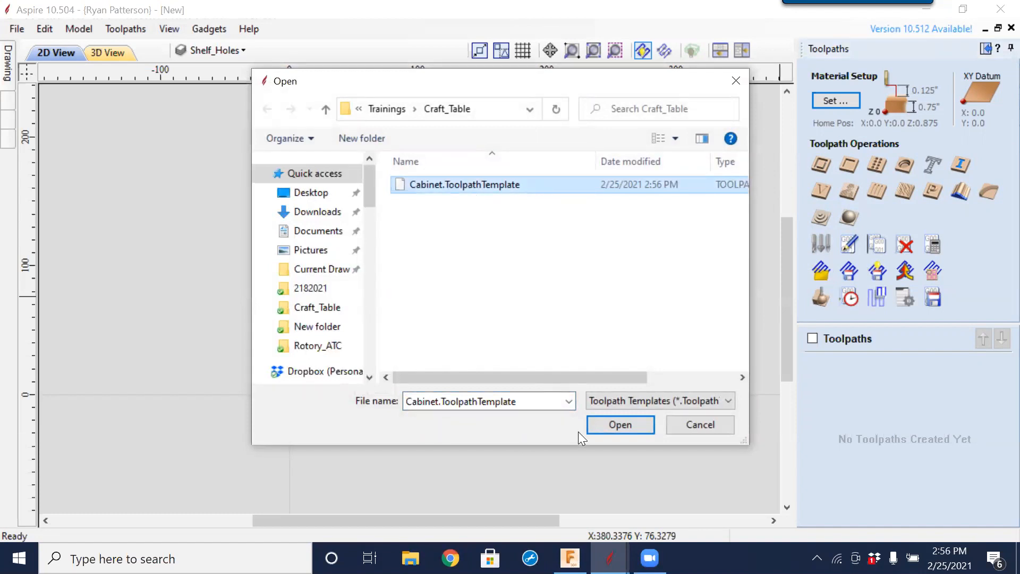
{"action": "left_click", "coordinate": [616, 423]}
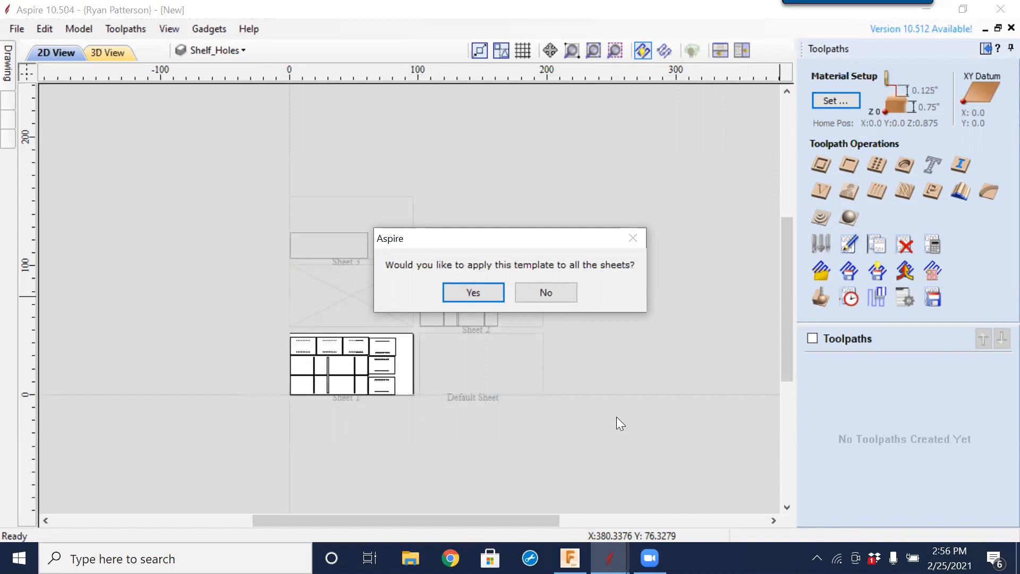
{"action": "left_click", "coordinate": [477, 287]}
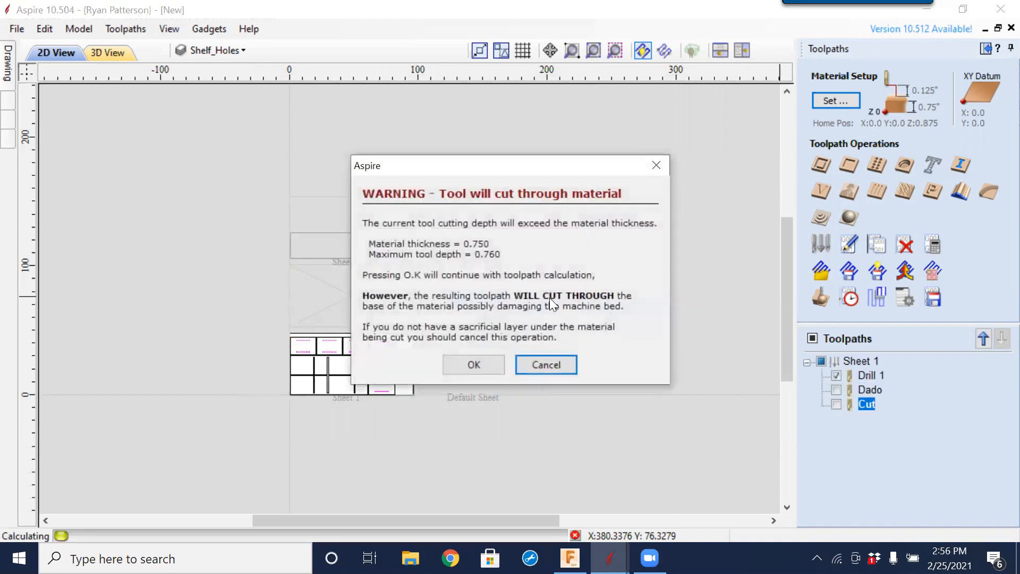
{"action": "left_click", "coordinate": [474, 365]}
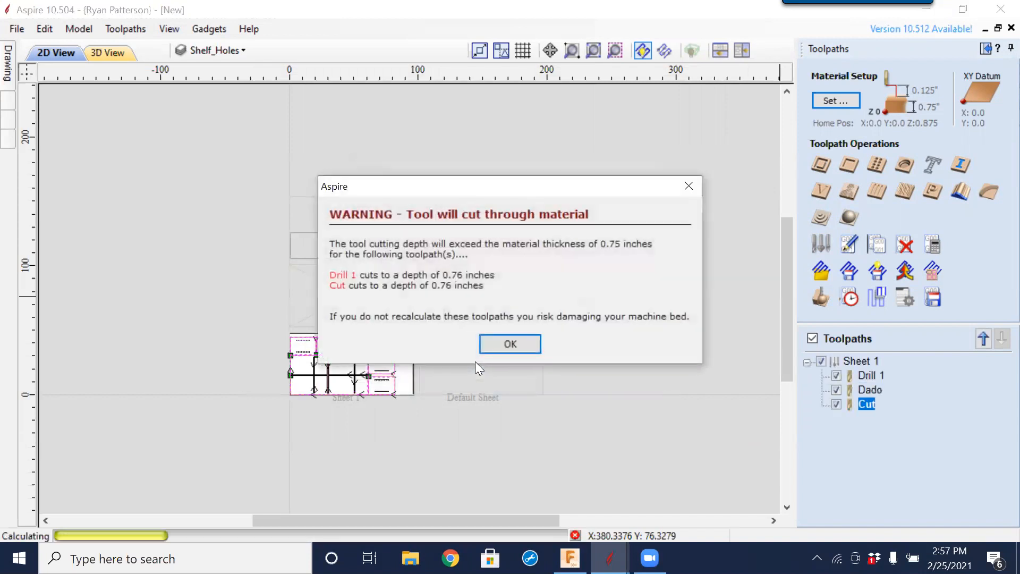
{"action": "left_click", "coordinate": [508, 343]}
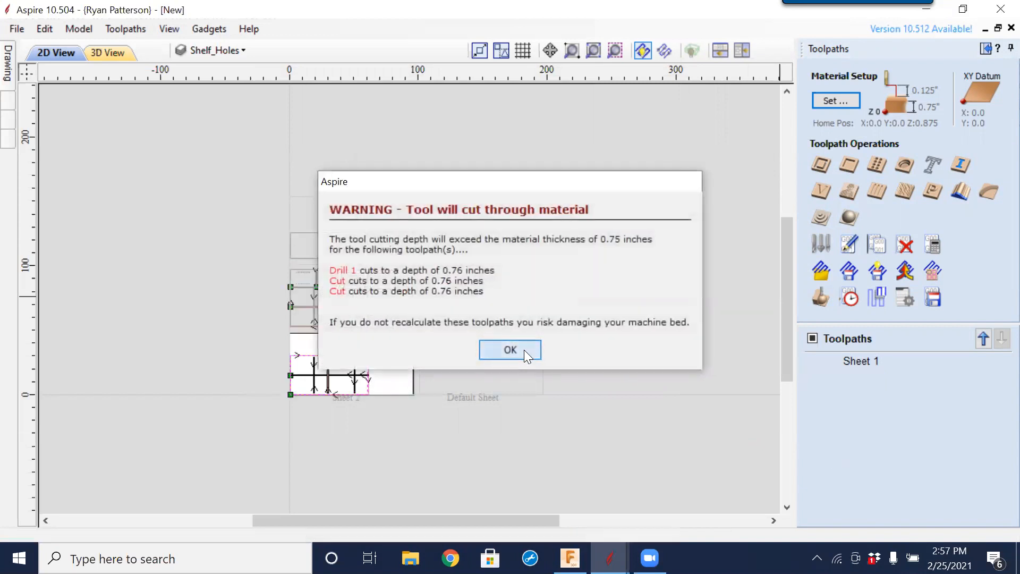
{"action": "left_click", "coordinate": [523, 349]}
{"action": "left_click", "coordinate": [518, 353]}
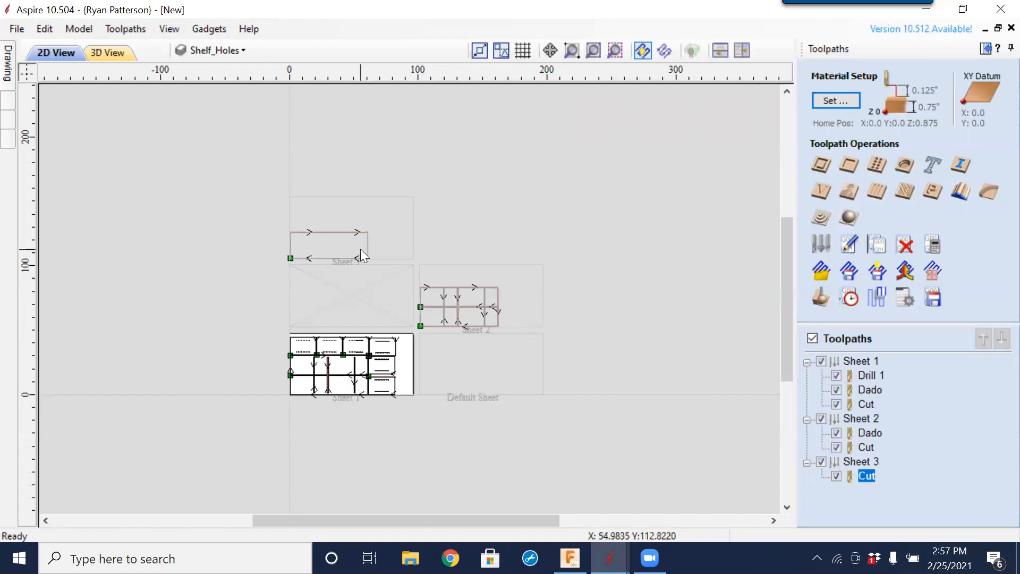
- Hide the toolpaths of Sheet 2 and Sheet 3, keeping only Sheet 1's toolpaths shown
{"action": "scroll", "coordinate": [383, 360], "scroll_direction": "up", "scroll_amount": 8}
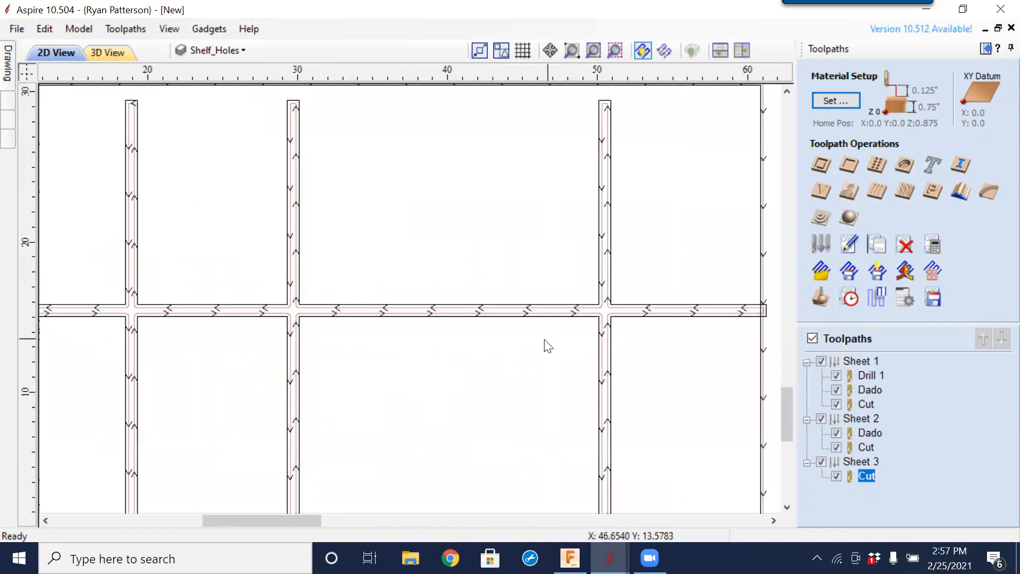
{"action": "scroll", "coordinate": [544, 343], "scroll_direction": "down", "scroll_amount": 4}
{"action": "scroll", "coordinate": [585, 345], "scroll_direction": "down", "scroll_amount": 5}
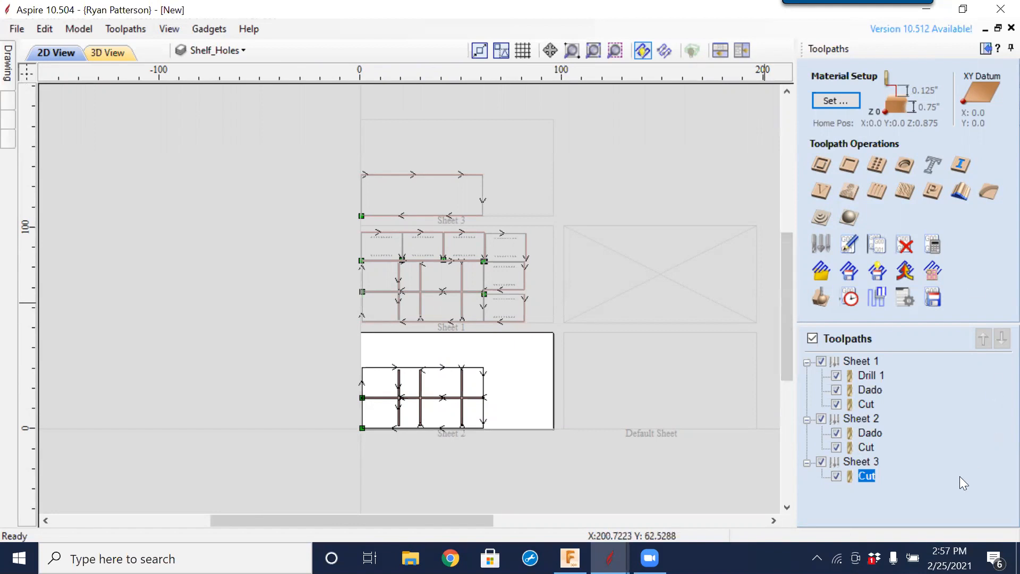
{"action": "left_click", "coordinate": [822, 419]}
{"action": "left_click", "coordinate": [821, 462]}
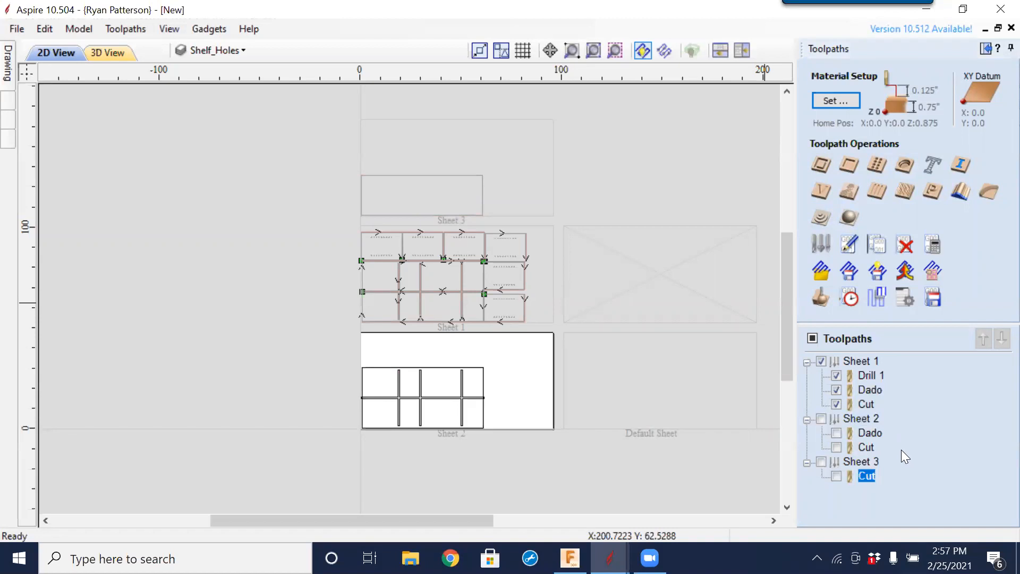